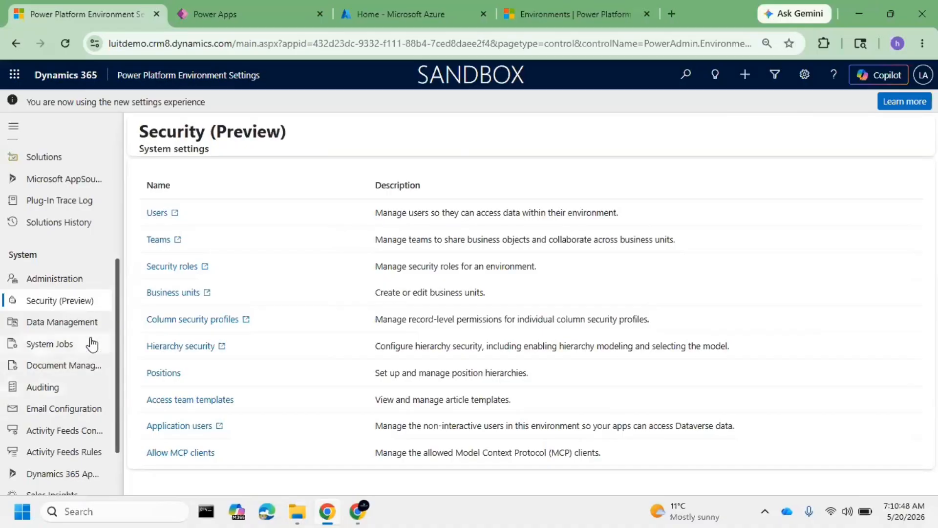
Open the Auditing system settings and launch the Copilot Service workspace app in a separate browser tab
click(75, 386)
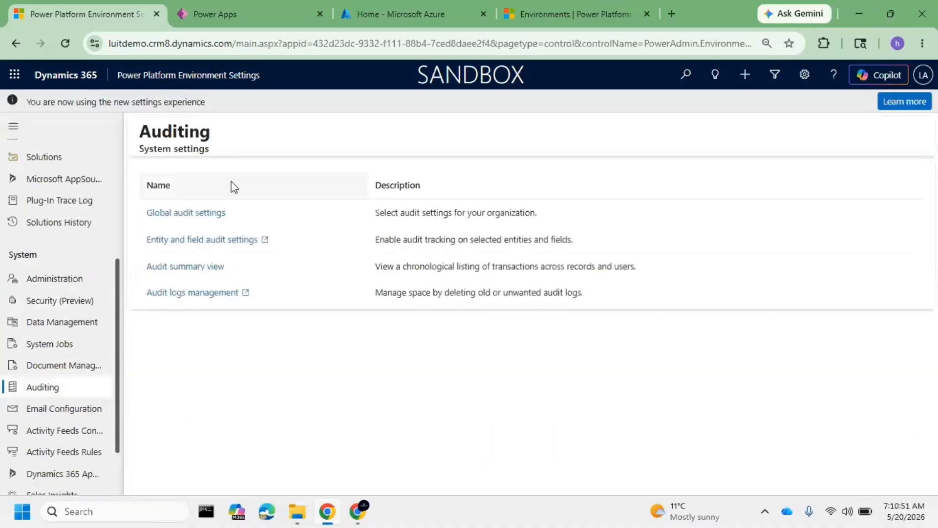
click(190, 76)
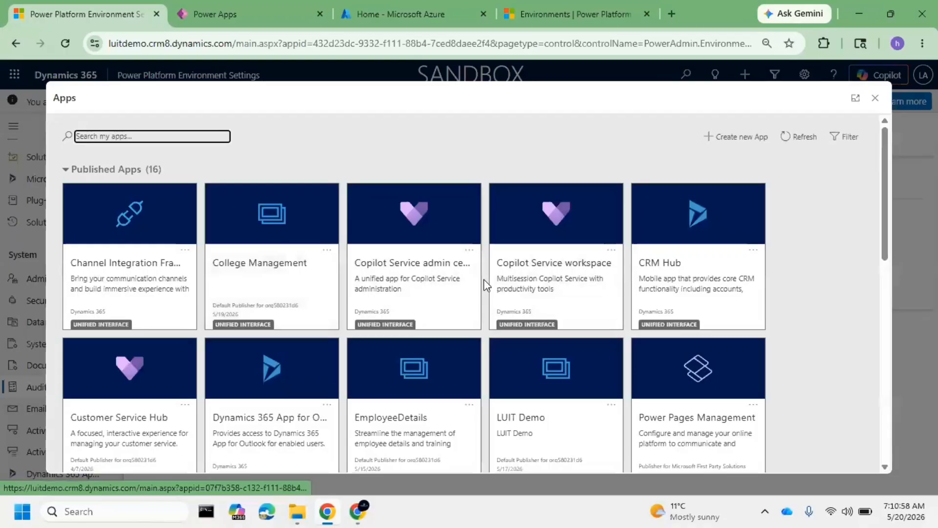
right_click(550, 277)
click(642, 70)
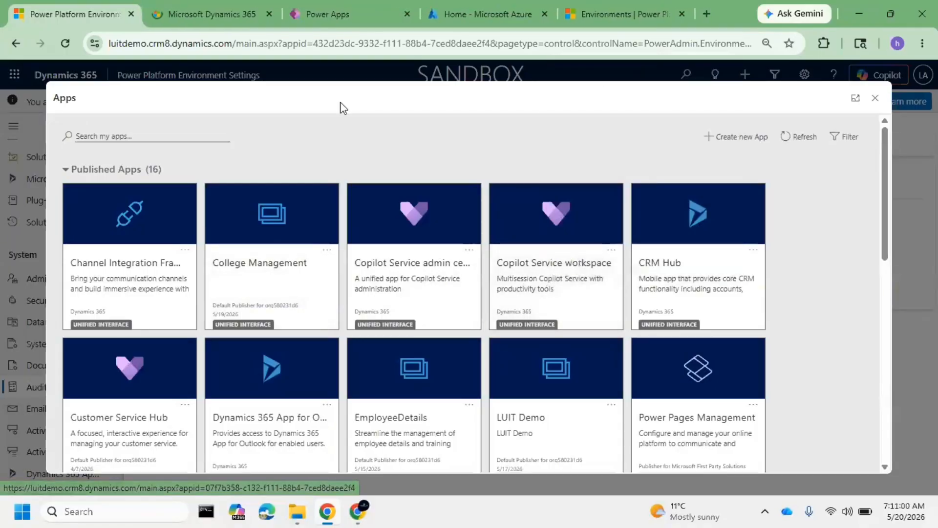
click(202, 13)
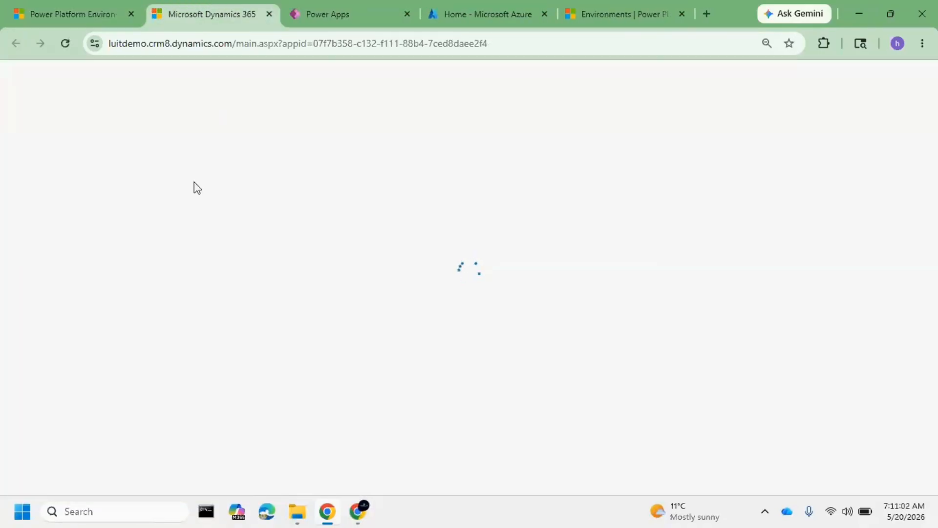
click(72, 10)
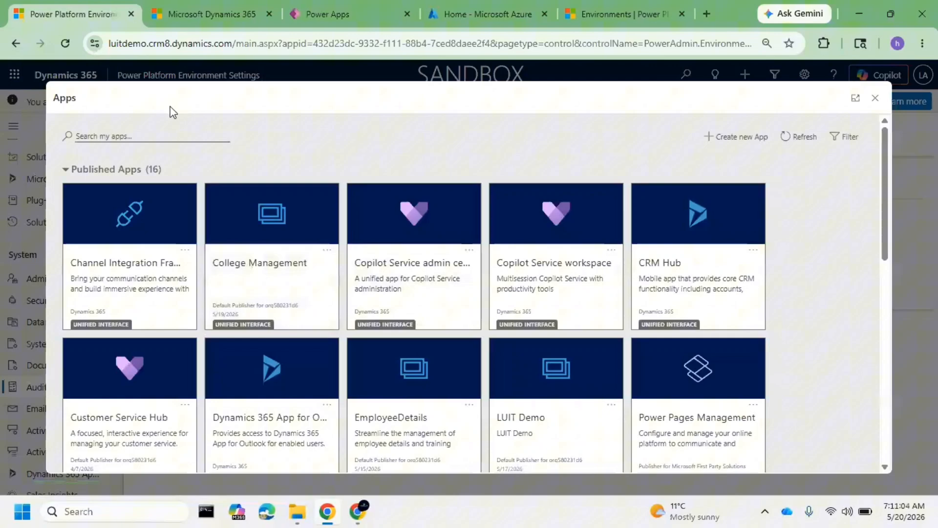
click(172, 14)
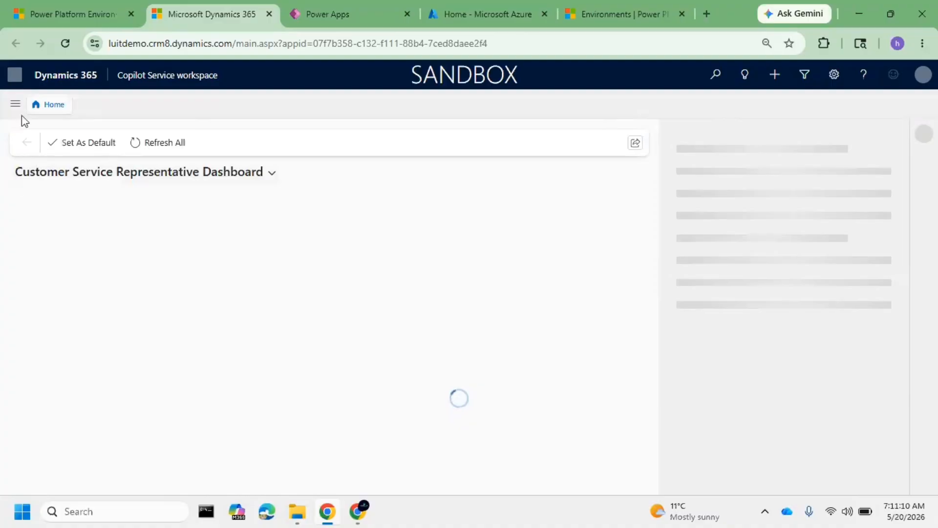
Open the case "Lost premium benefits after subscription renewal" from the My Active Cases list
click(15, 104)
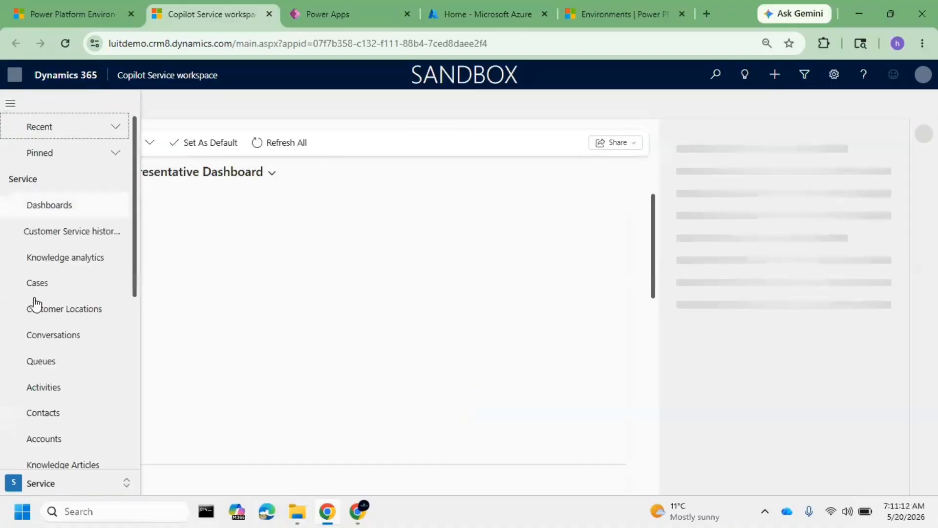
click(37, 283)
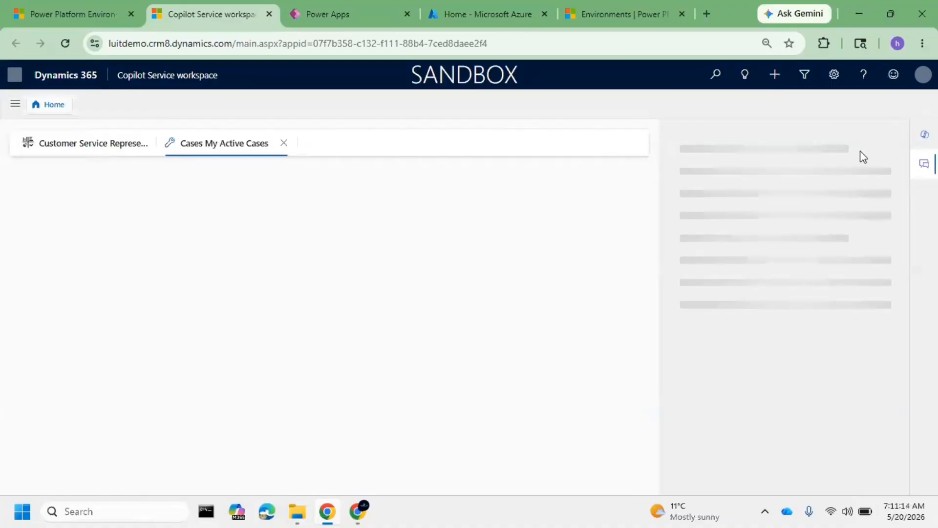
click(924, 164)
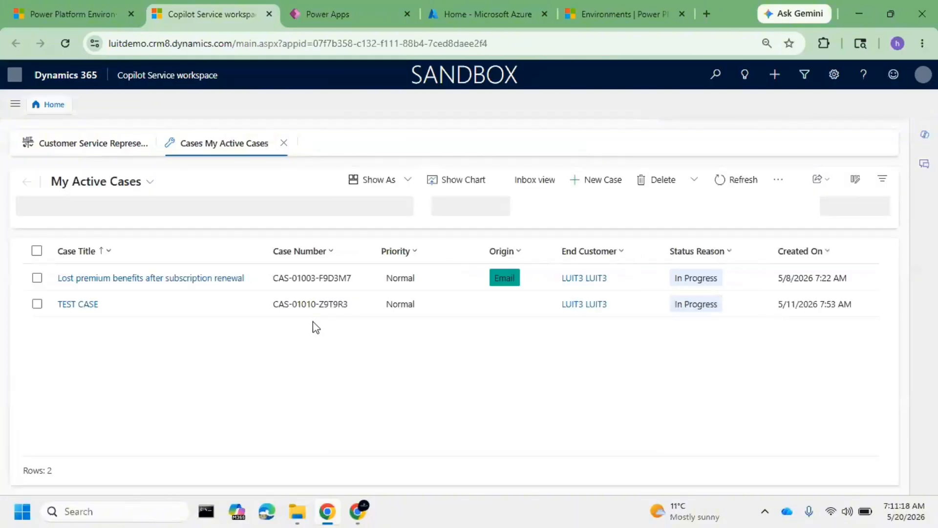
click(195, 278)
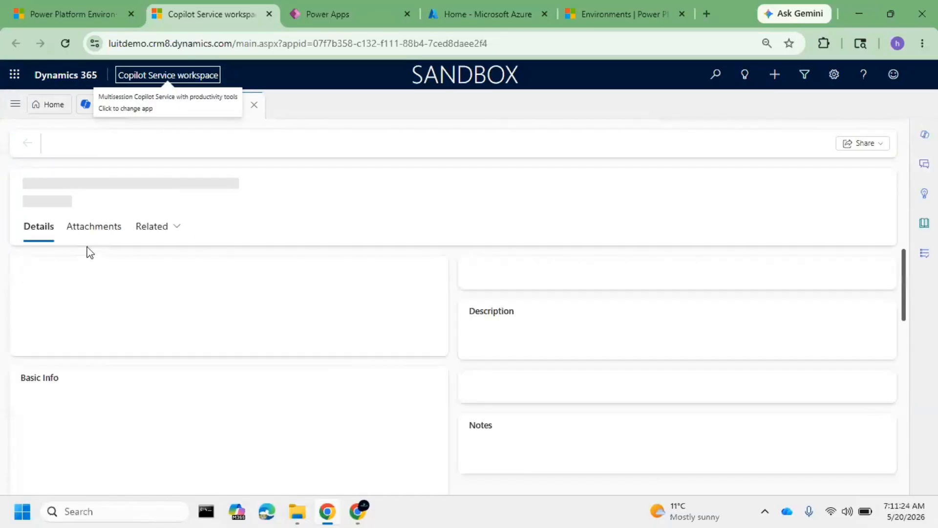
Show the case's related Audit History and collapse the Copilot side pane
click(160, 229)
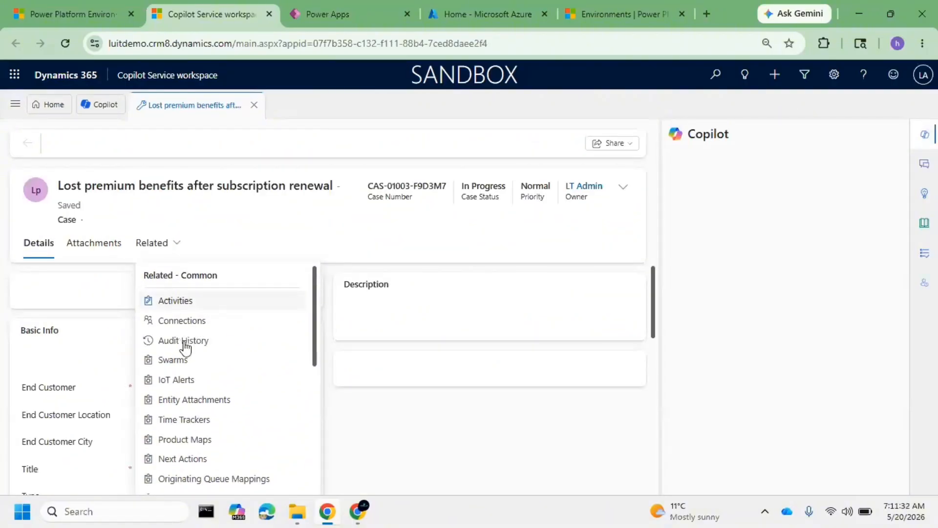
click(183, 341)
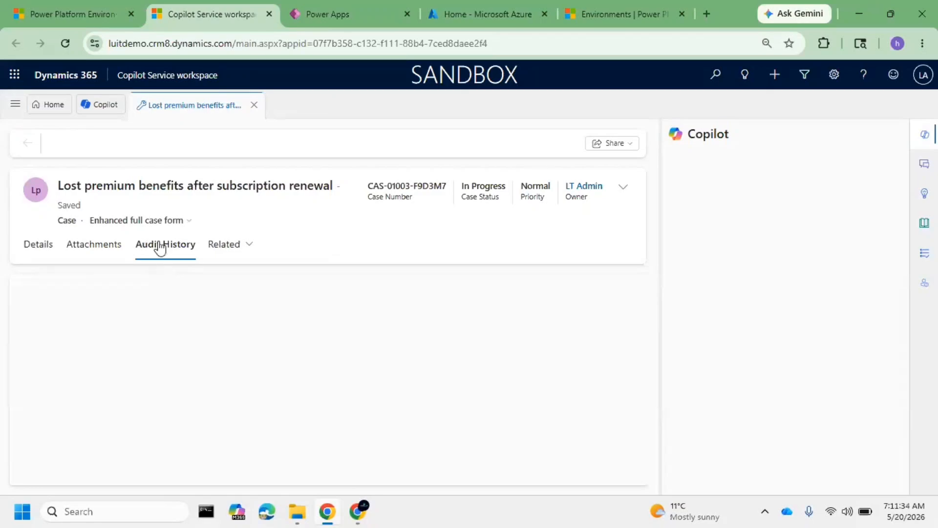
click(926, 135)
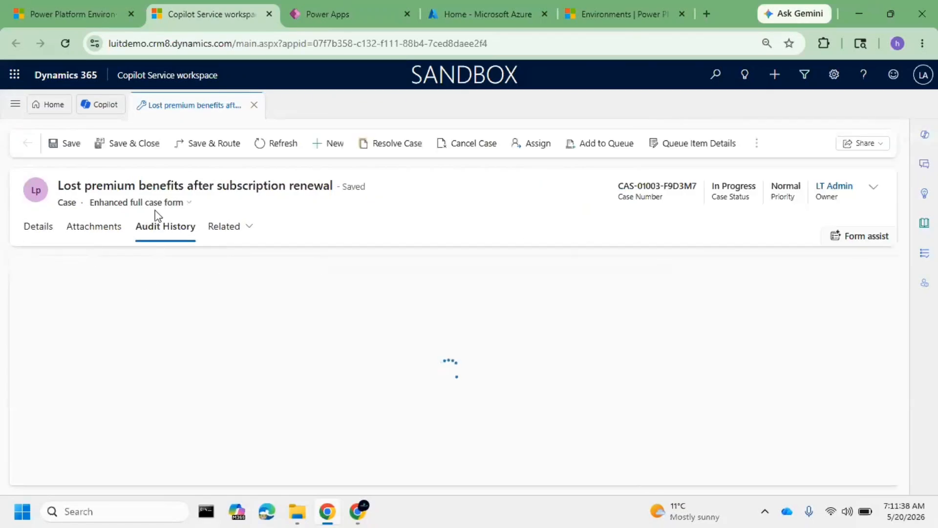
click(229, 232)
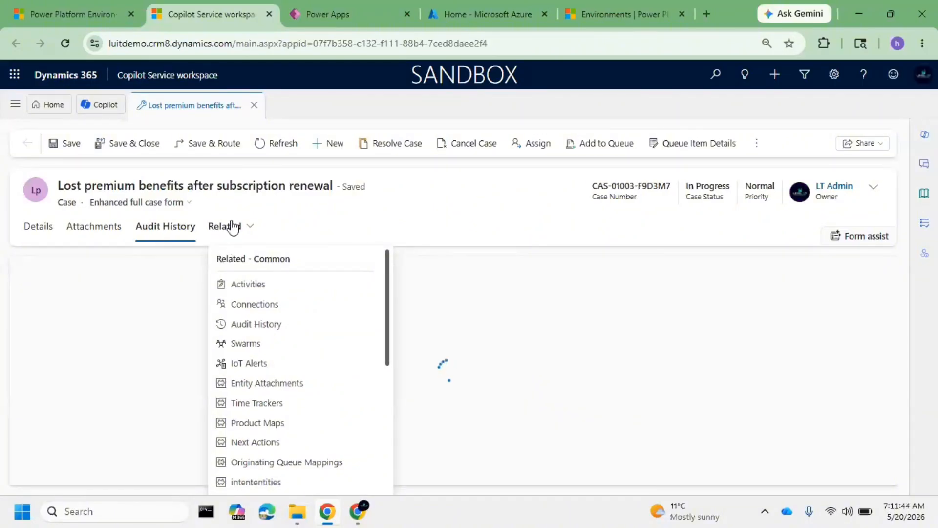
click(381, 217)
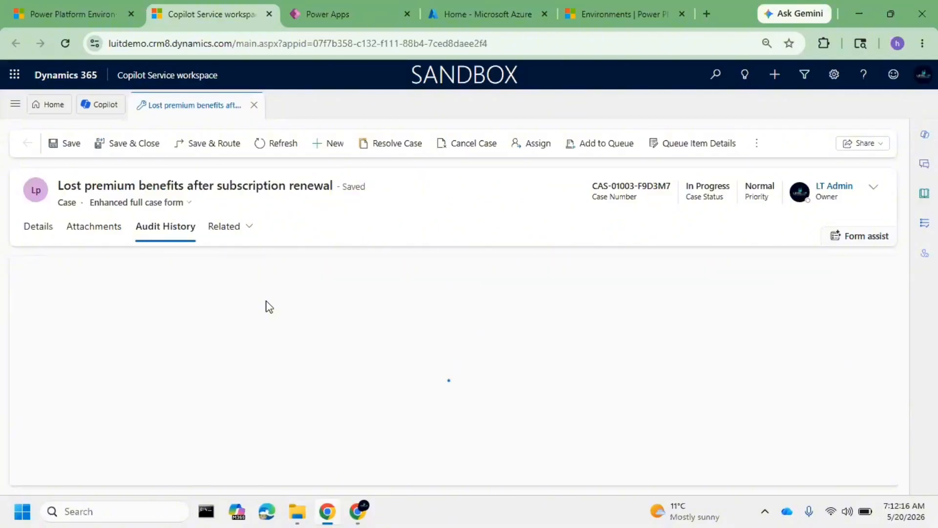
Switch to the My Practice area and view the Candidates list
click(12, 112)
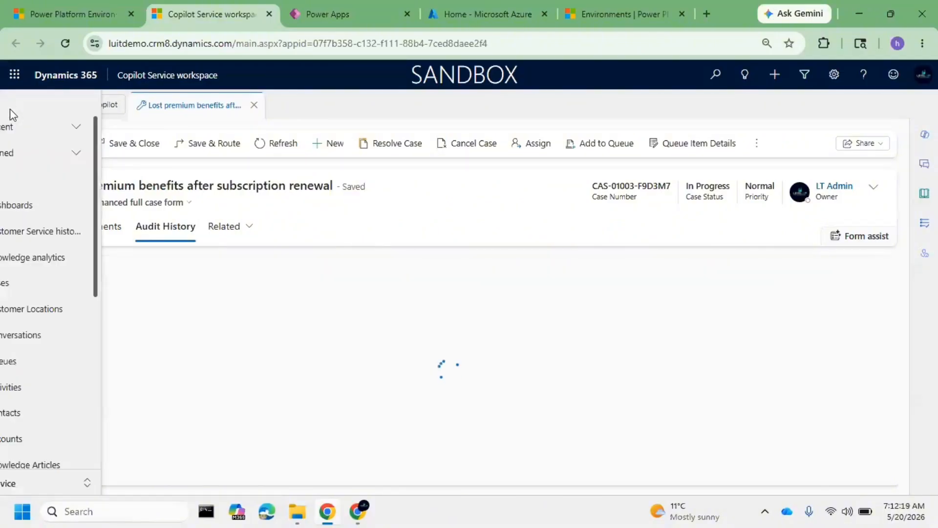
click(67, 486)
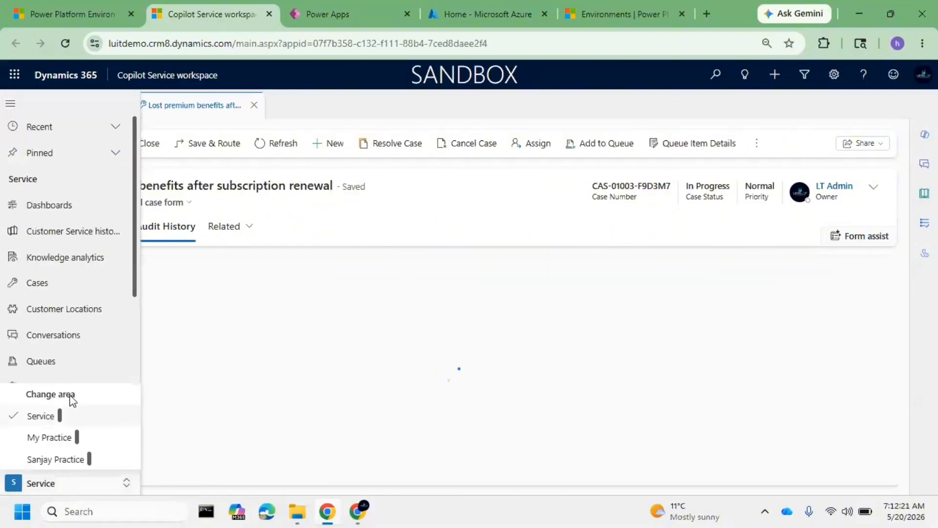
click(67, 443)
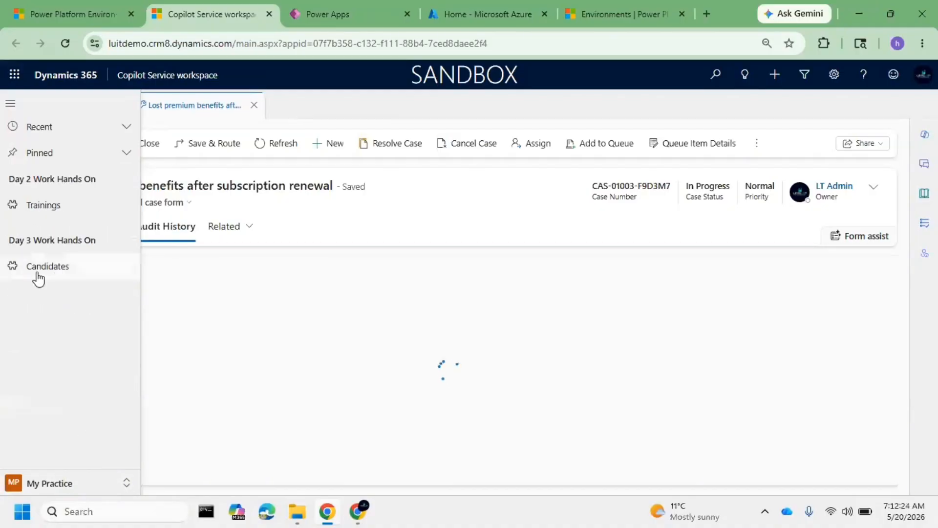
click(38, 274)
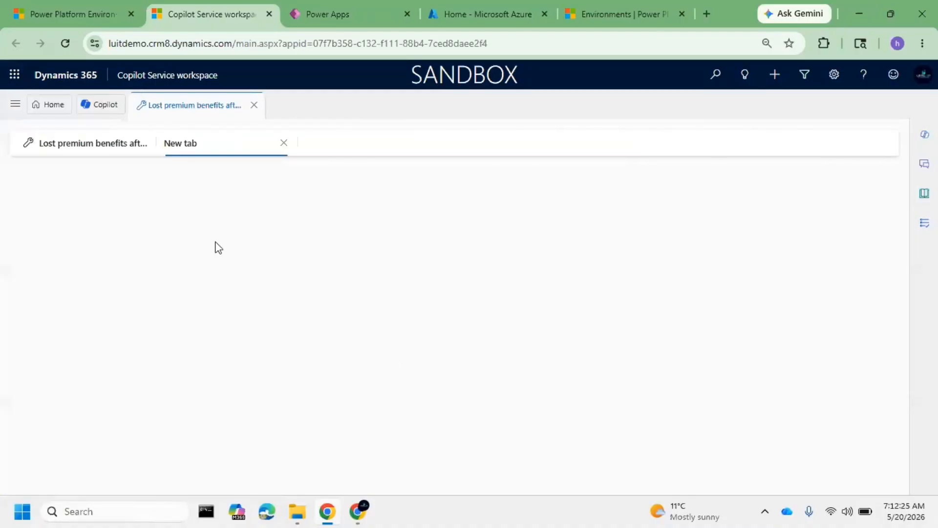
Return to the case's details, set the End Customer Location to HYDERABAD and save the case
click(82, 146)
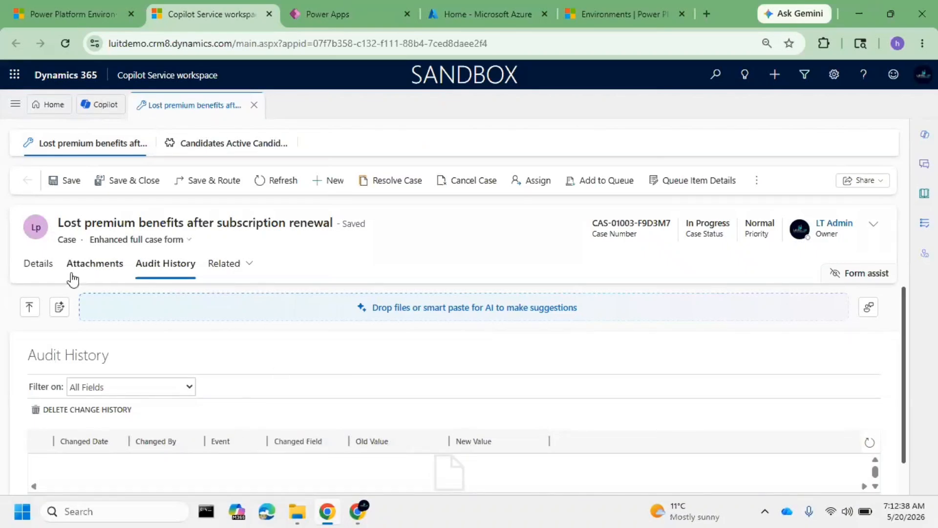
click(43, 268)
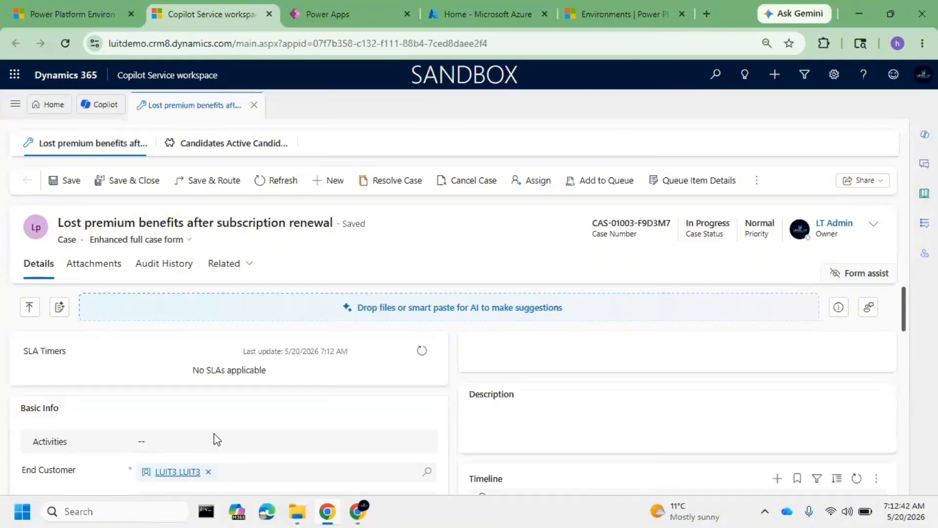
scroll(217, 439, down, 3)
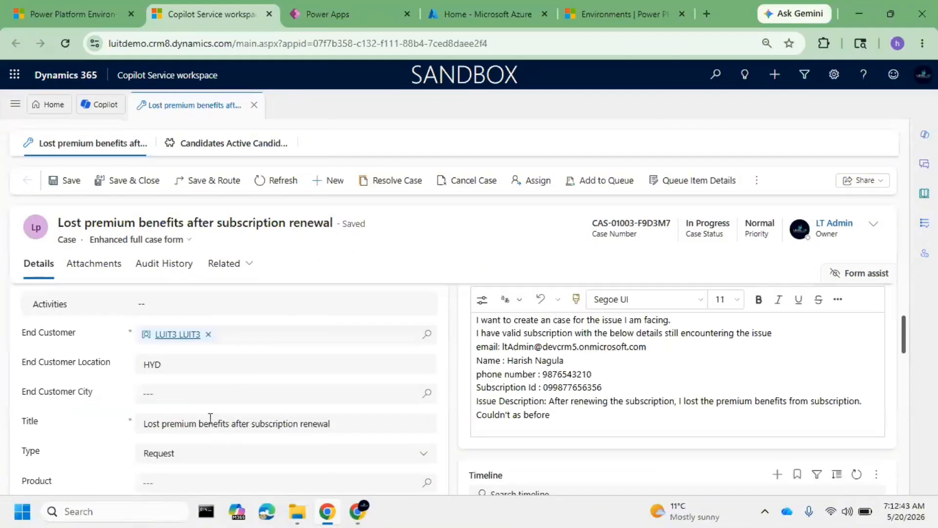
click(195, 365)
text(HYDERABAD)
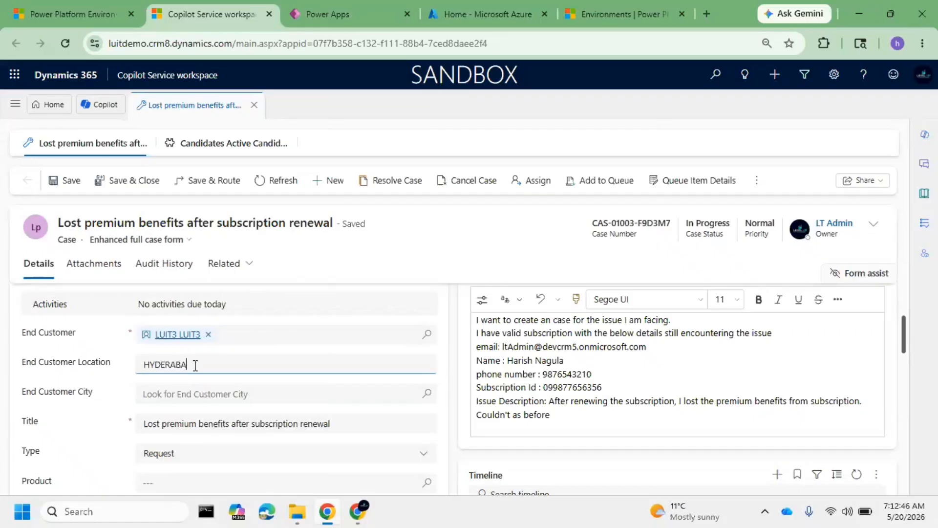
click(54, 180)
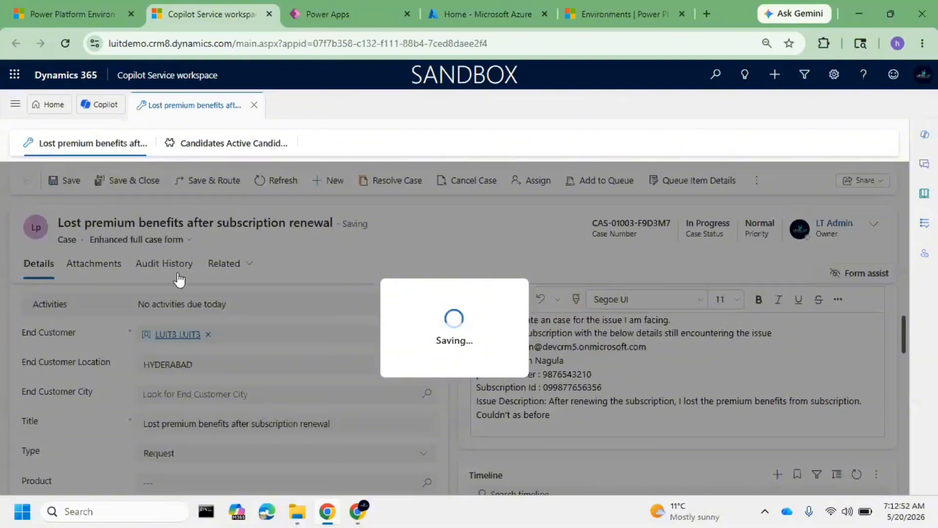
Examine the case's Audit History for entries about the saved location change
click(176, 264)
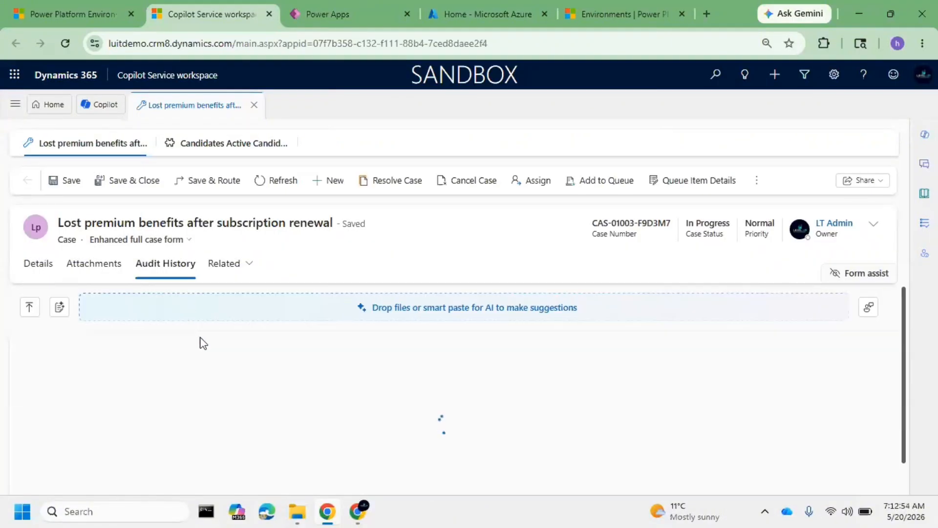
scroll(237, 391, down, 1)
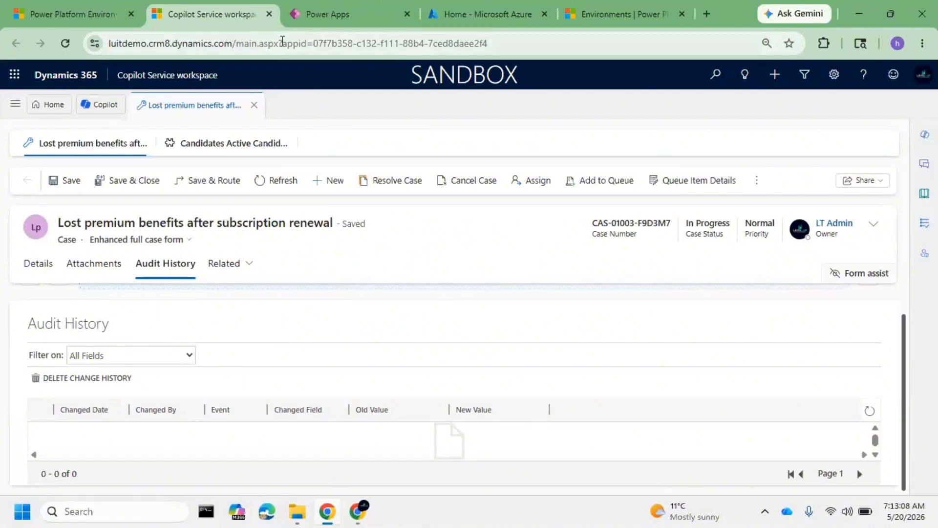
click(528, 46)
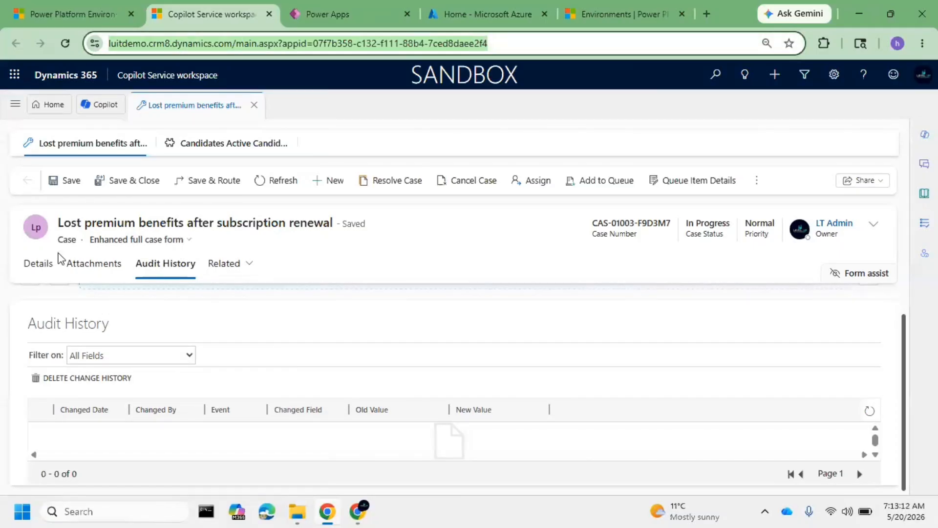
drag(85, 246, 51, 244)
click(112, 284)
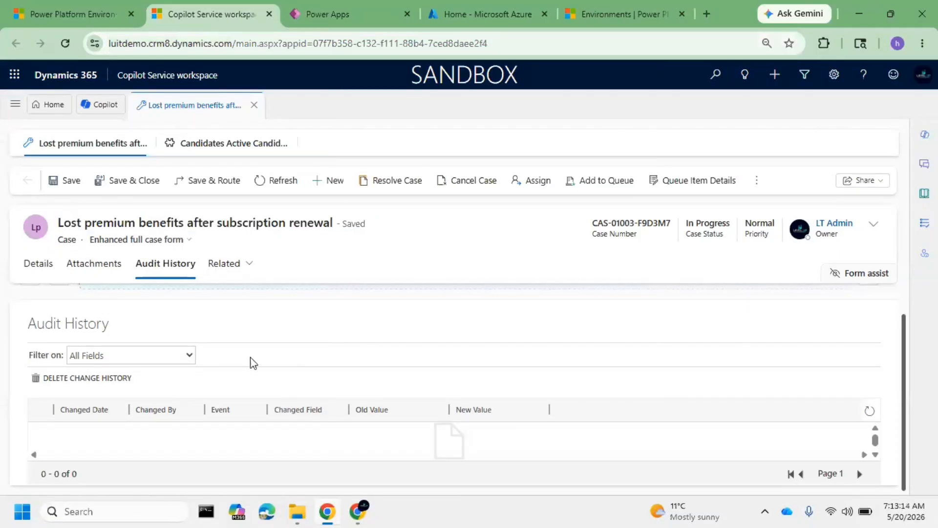
Open the global audit settings from the environment's Auditing page, signing in with the already signed-in admin account
click(66, 6)
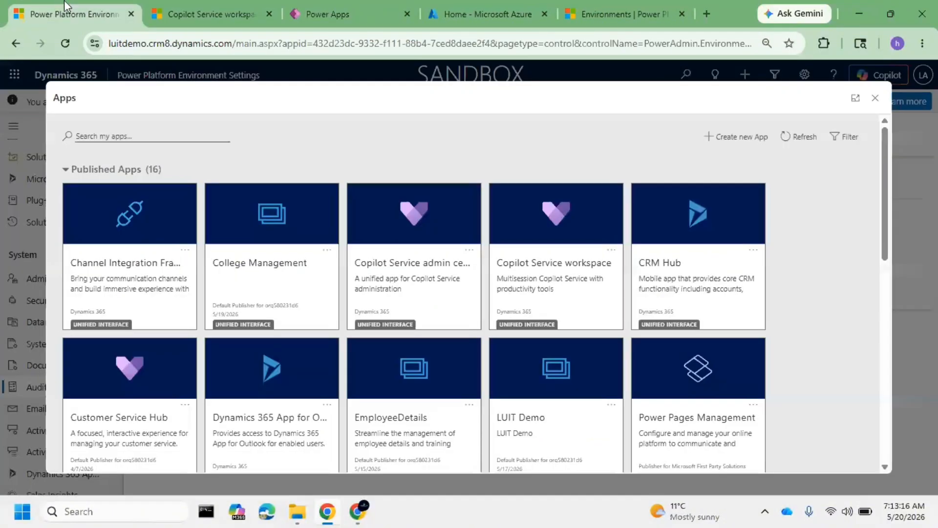
click(875, 97)
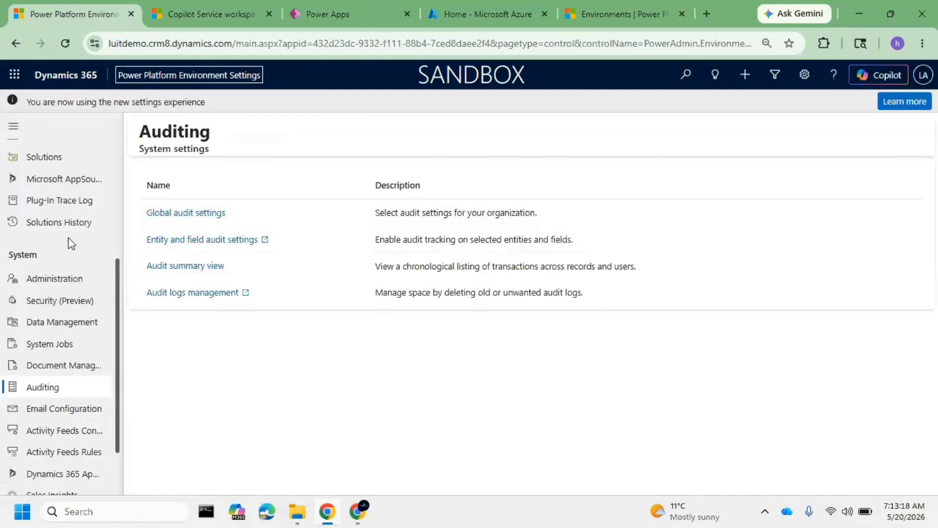
click(185, 213)
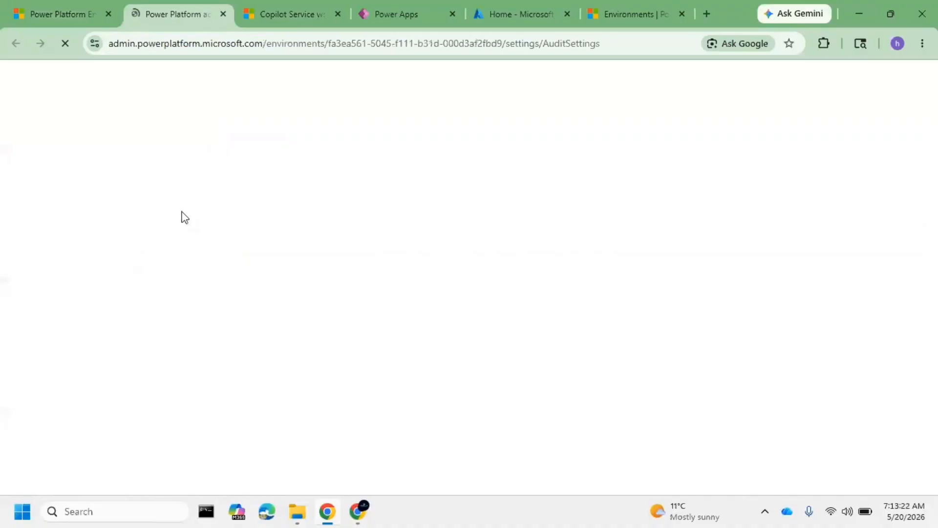
click(631, 15)
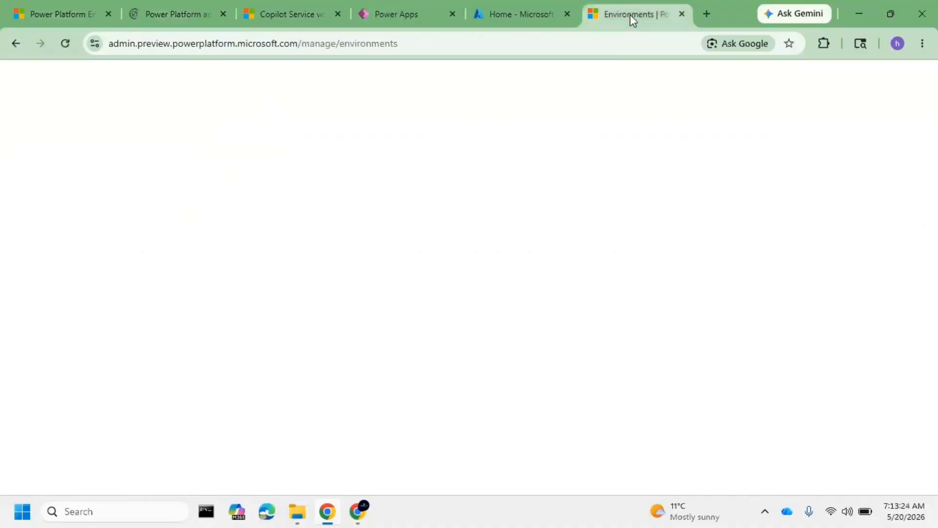
click(186, 6)
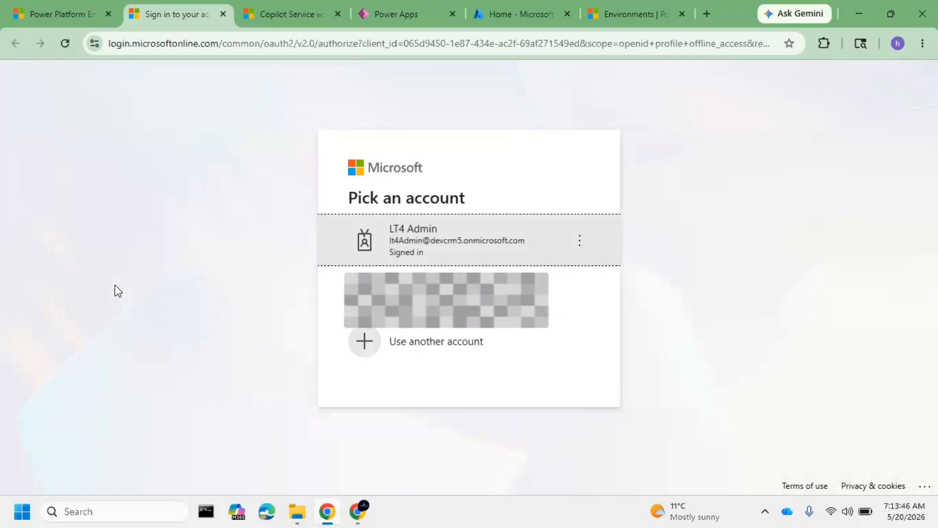
click(406, 219)
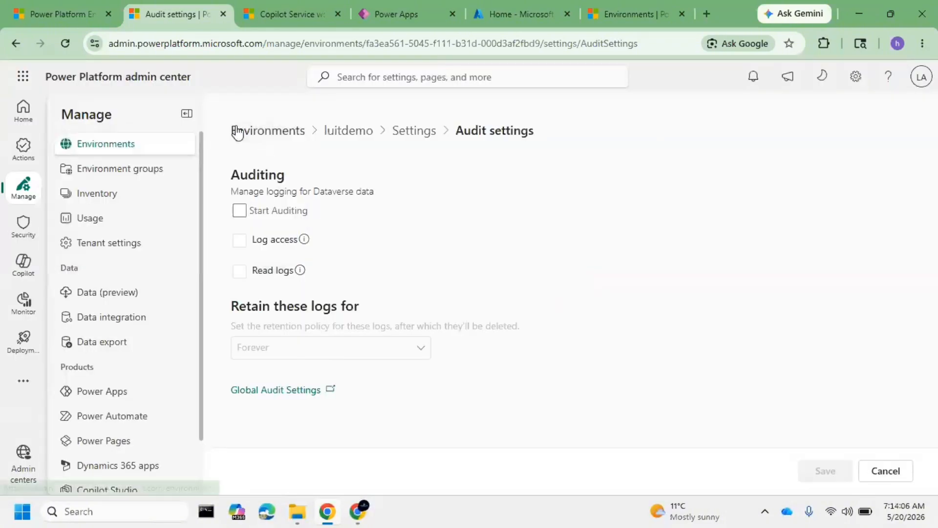
Enable Start Auditing, Log access and Read logs for the luitdemo environment, keep log retention at Forever, and save the audit settings
click(239, 211)
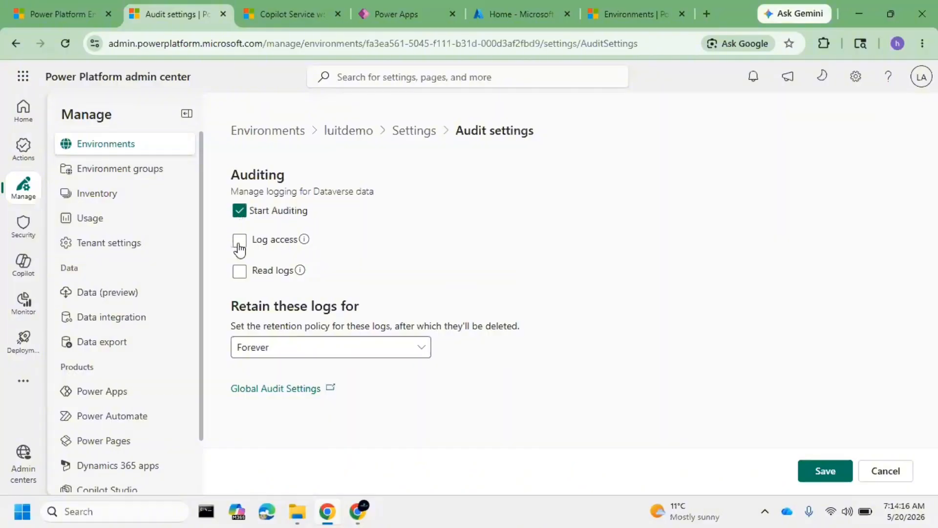
click(240, 242)
click(239, 271)
drag(233, 308, 384, 320)
click(288, 357)
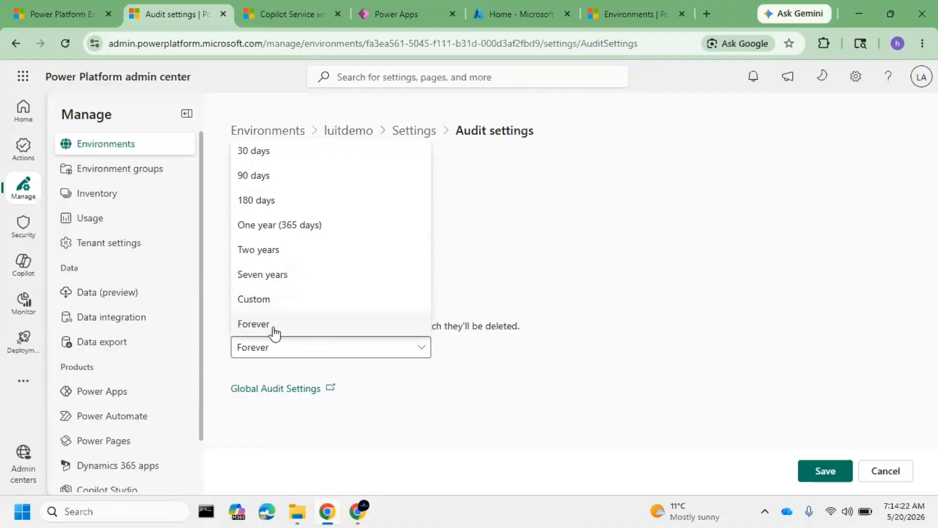
click(274, 330)
click(280, 355)
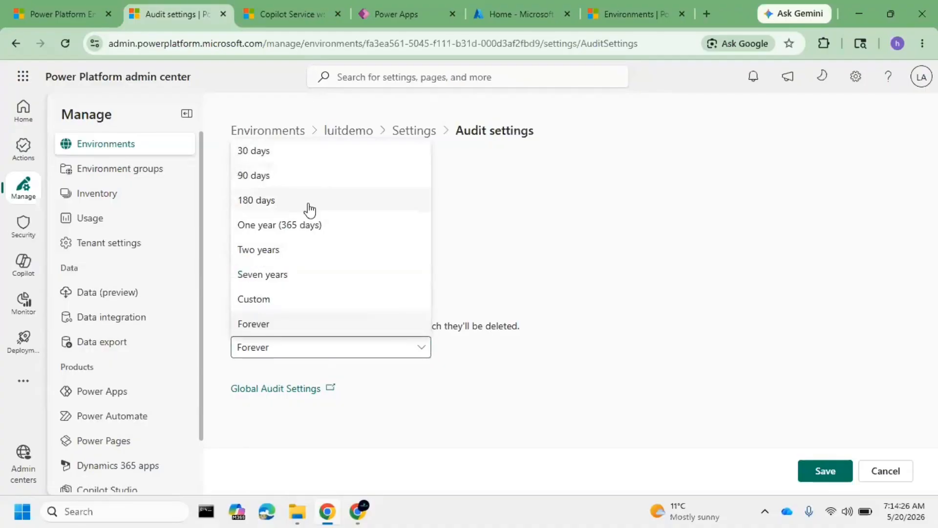
click(300, 356)
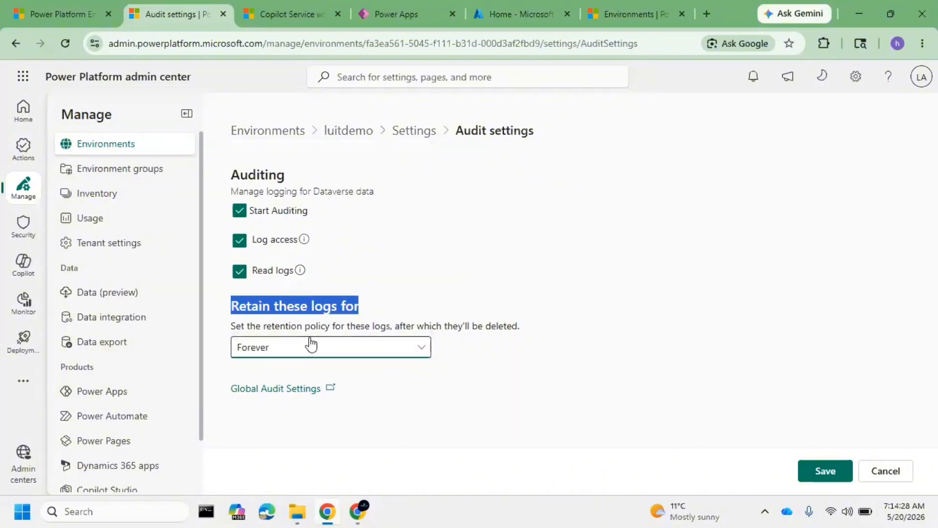
click(833, 469)
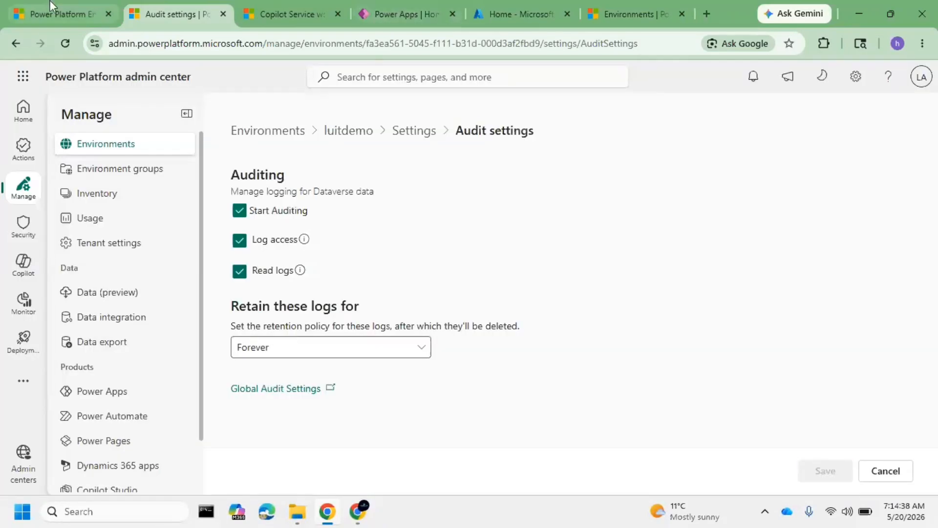
click(61, 13)
click(171, 14)
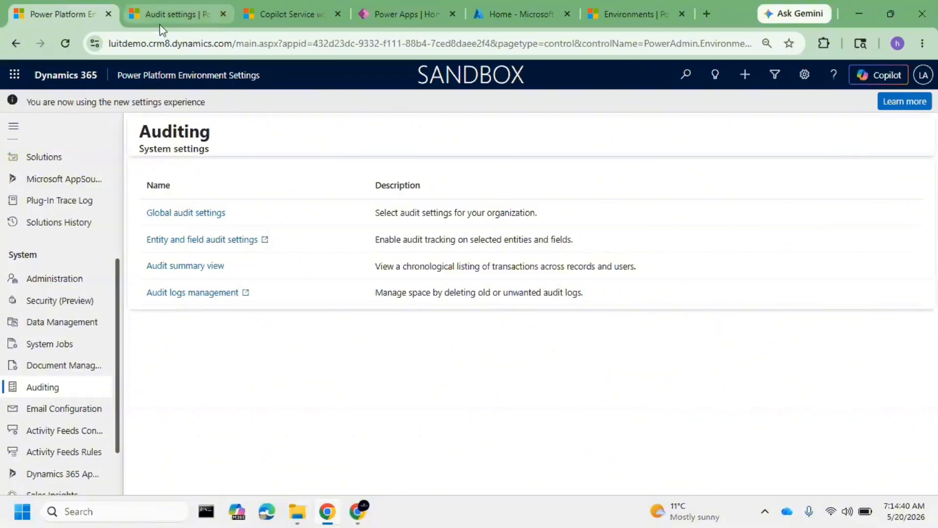
click(273, 14)
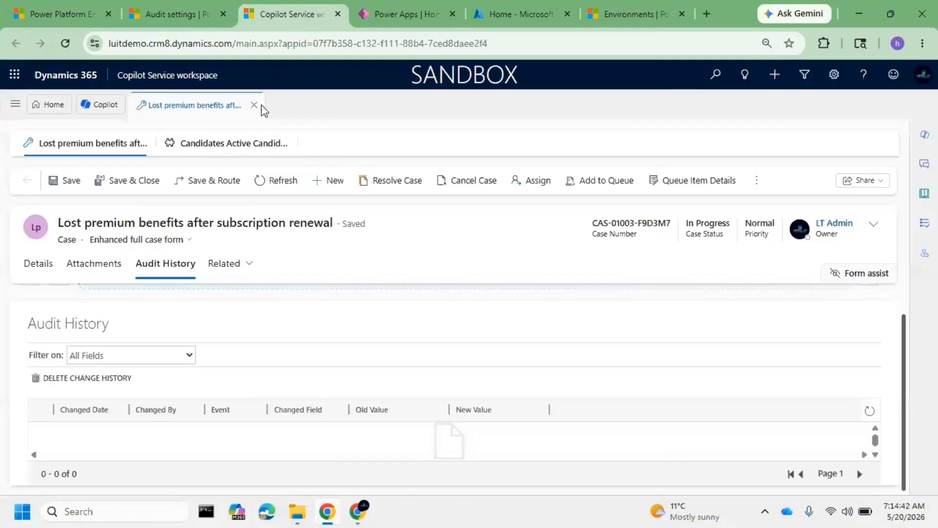
click(225, 143)
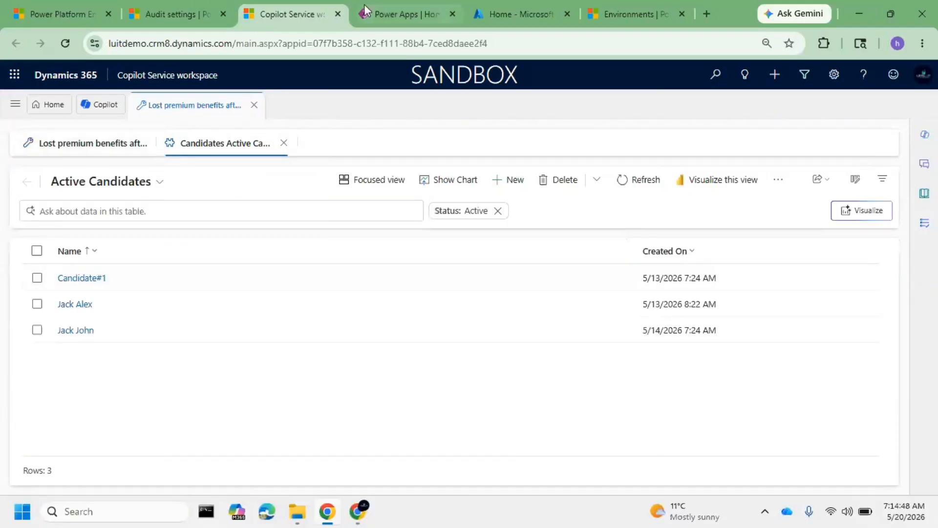
Switch to Power Apps and list all tables of the luitdemo environment
click(395, 8)
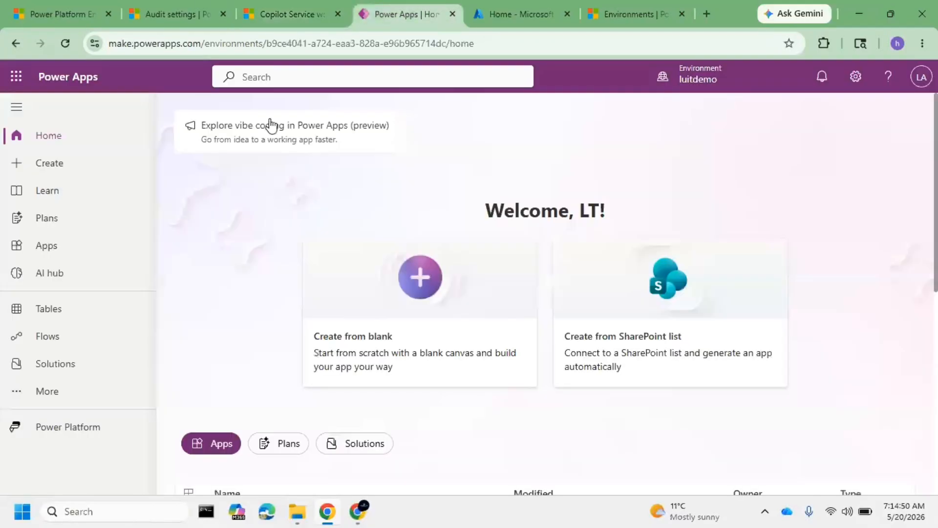
click(63, 310)
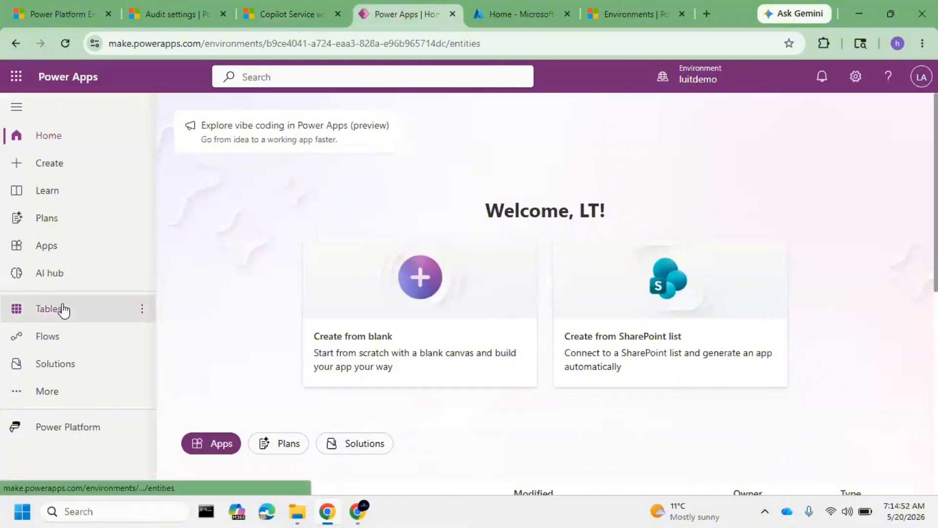
click(58, 364)
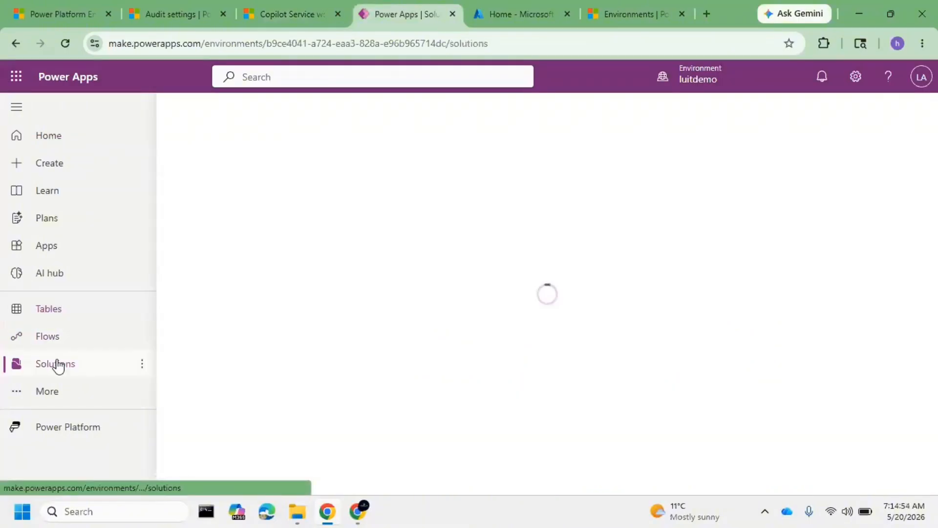
click(48, 316)
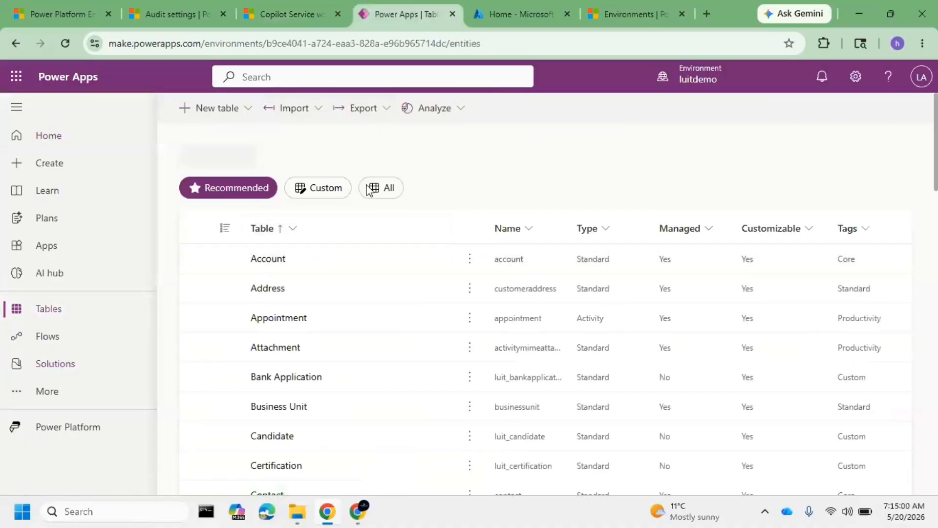
scroll(335, 315, down, 4)
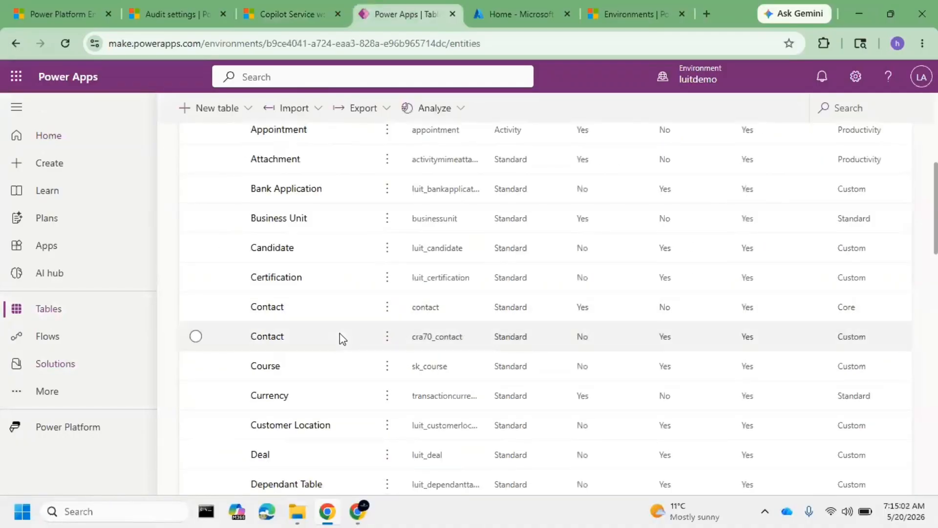
scroll(334, 349, down, 2)
scroll(342, 342, up, 2)
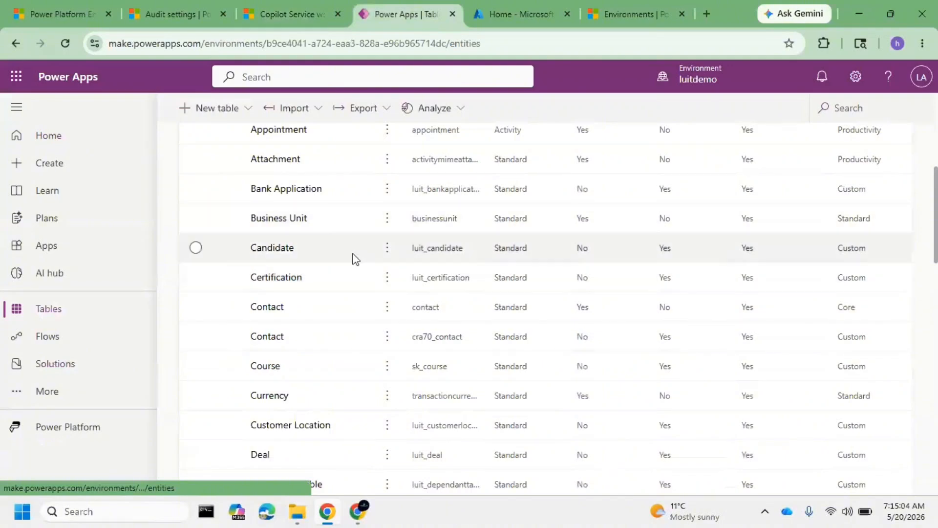
scroll(354, 259, up, 1)
scroll(355, 263, up, 3)
click(379, 205)
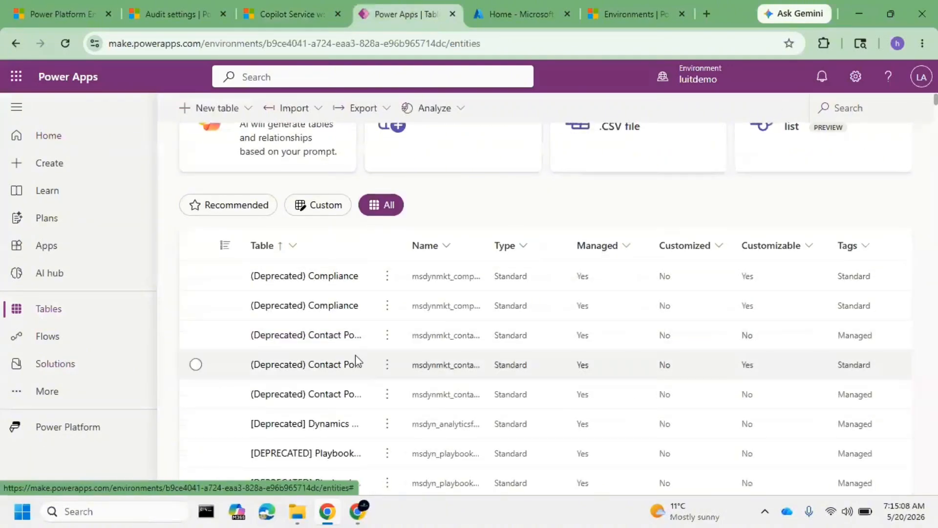
Search the tables for "case" and open the standard Case table (incident)
scroll(356, 356, down, 5)
scroll(342, 347, down, 20)
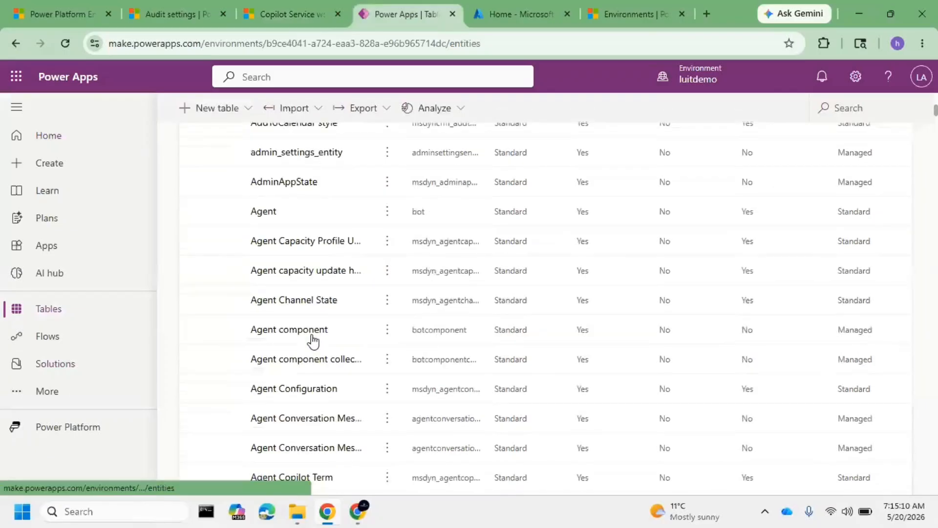
scroll(313, 339, down, 10)
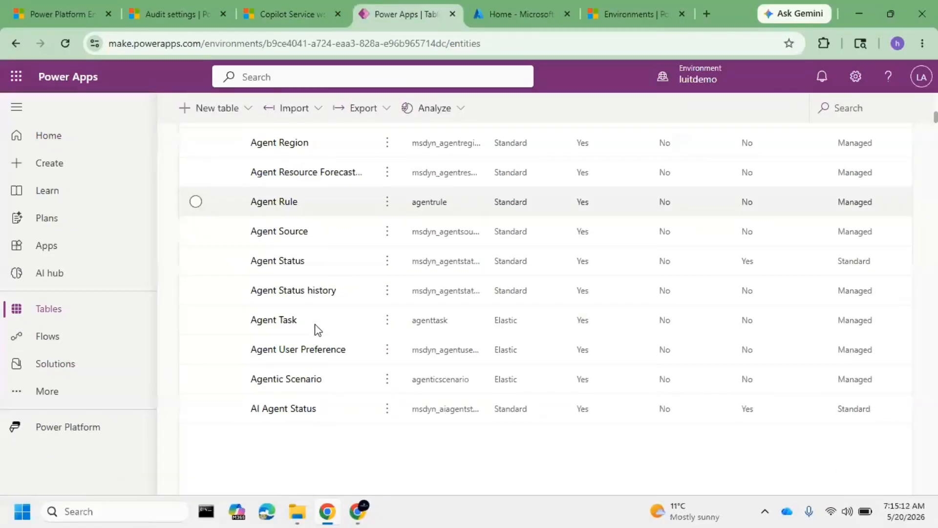
scroll(314, 325, down, 15)
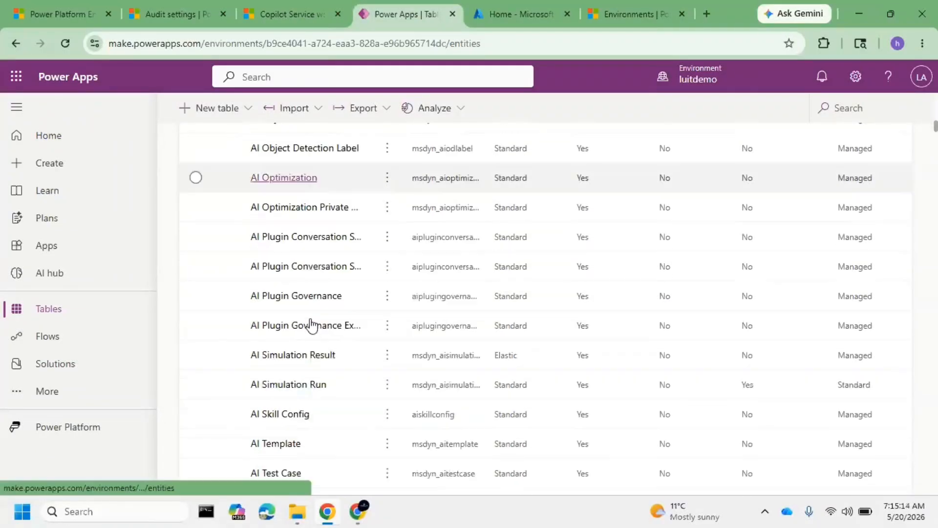
click(862, 101)
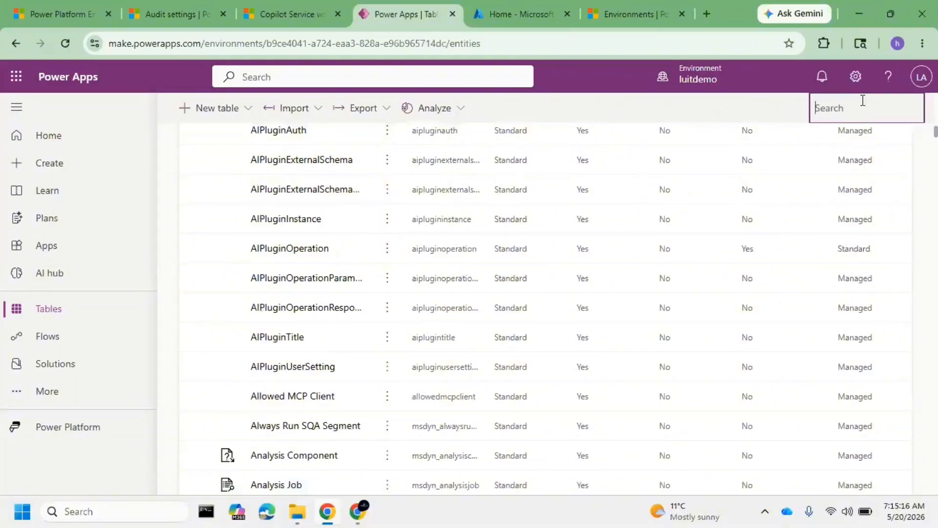
text(case)
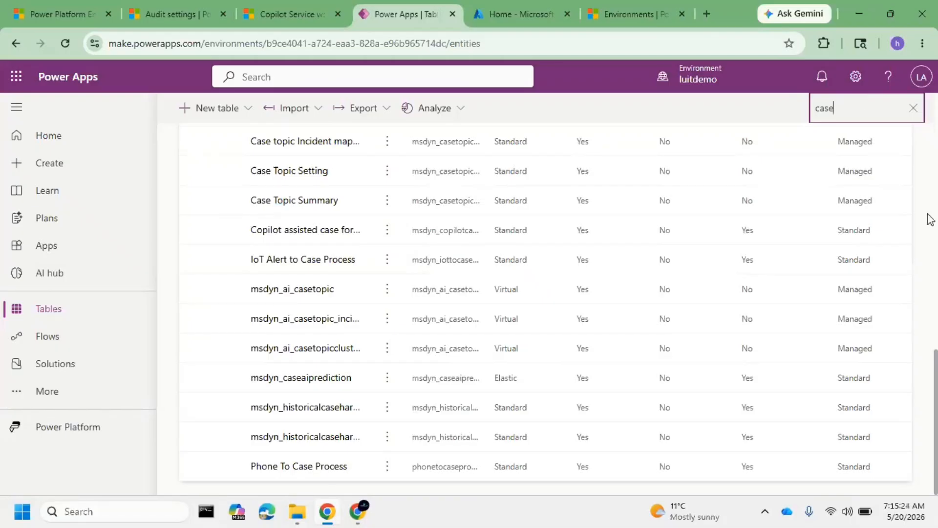
scroll(550, 265, up, 7)
scroll(538, 272, up, 7)
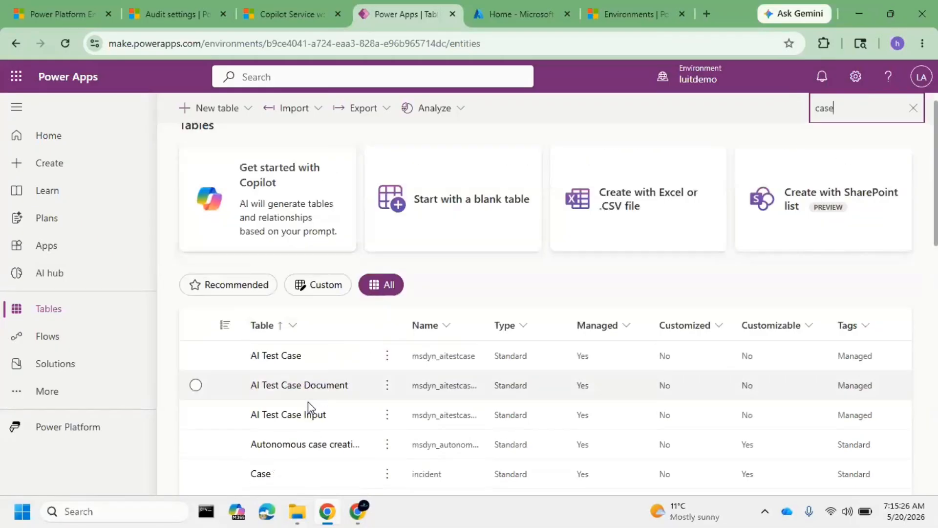
click(259, 474)
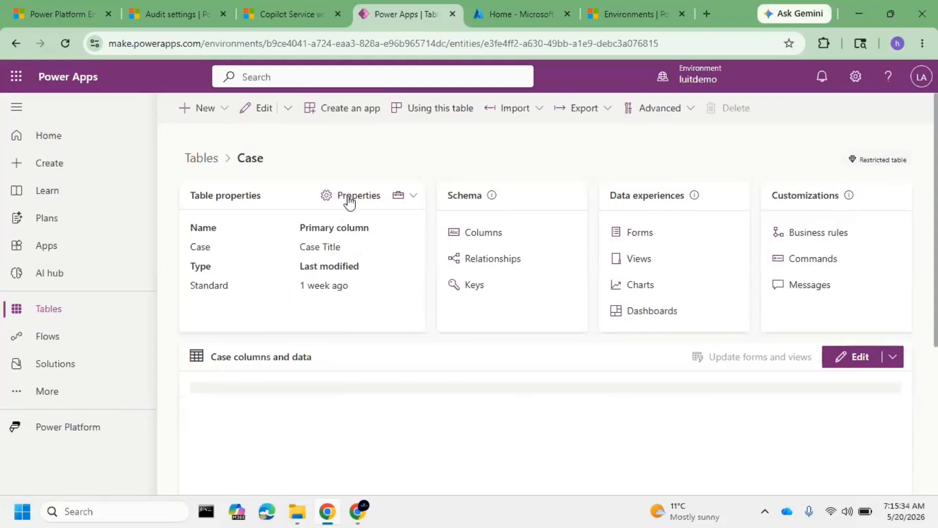
Enable Audit changes to its data in the Case table's advanced properties and save the table
click(349, 198)
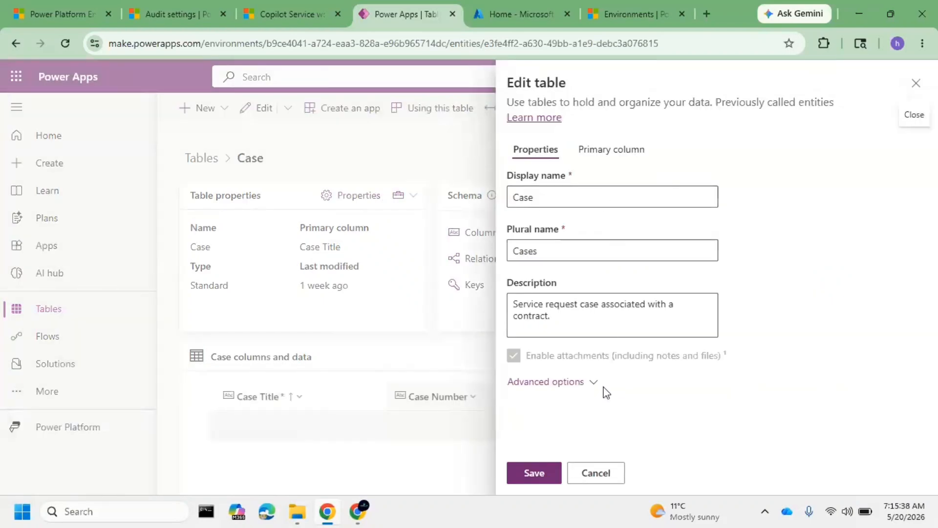
click(596, 386)
scroll(666, 303, down, 10)
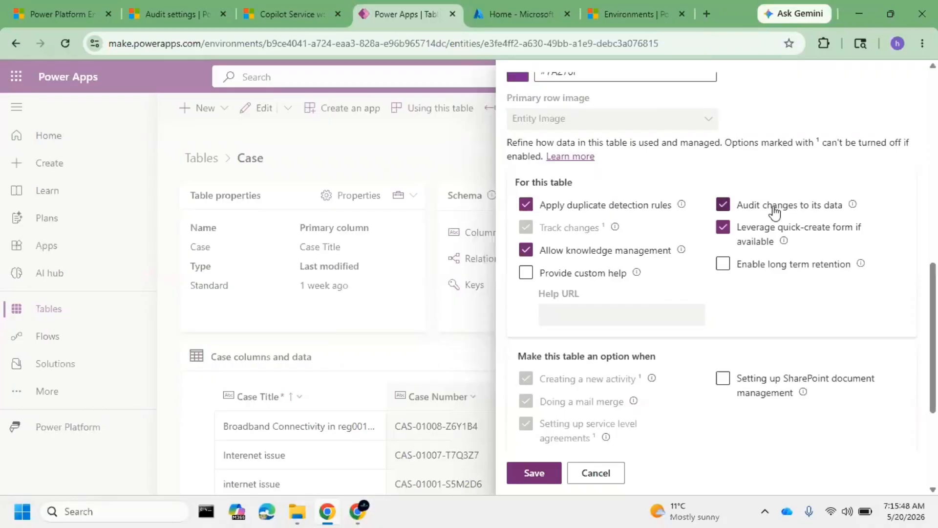
scroll(640, 323, down, 2)
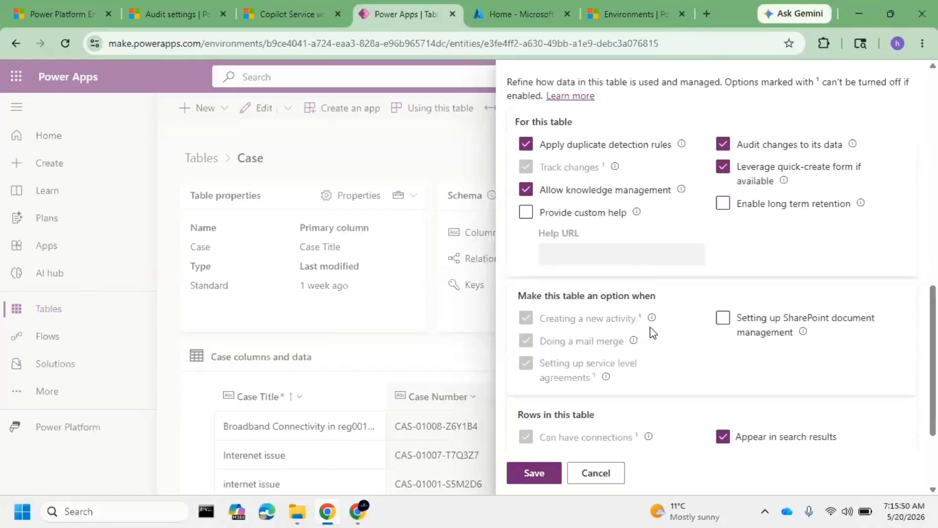
click(535, 472)
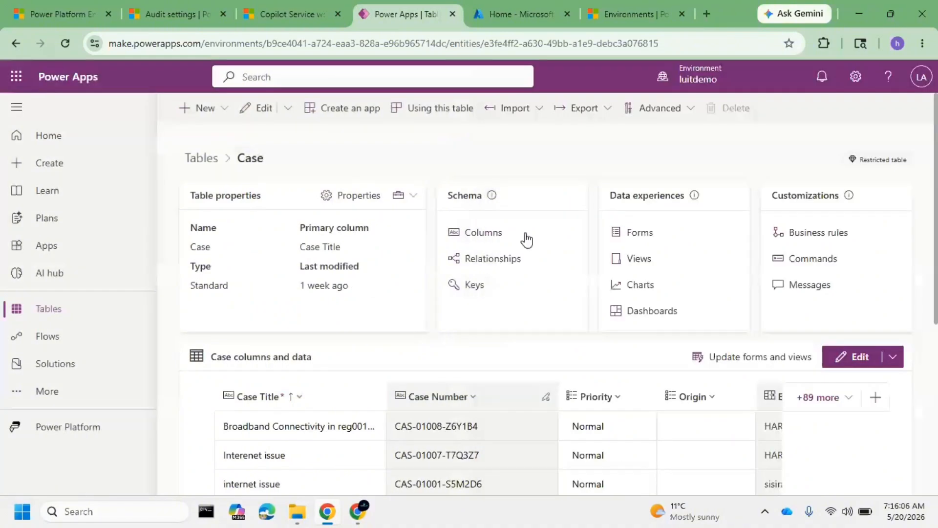
Open the Case Title column of the Case table and check the auditing setting in its advanced options
click(490, 241)
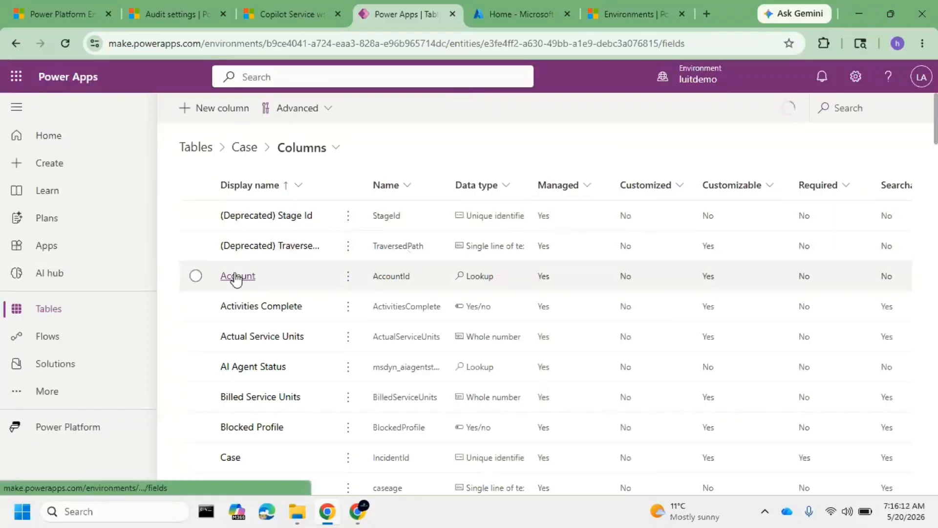
scroll(277, 401, down, 3)
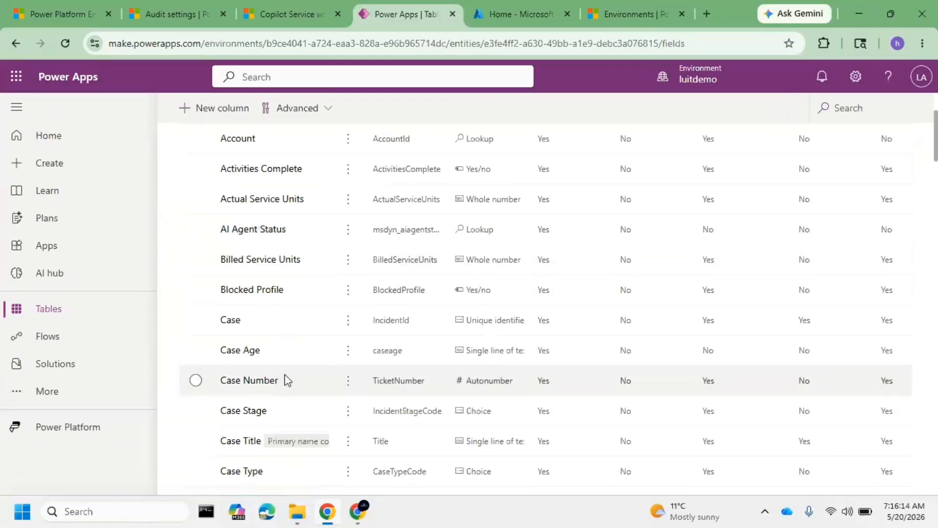
click(255, 416)
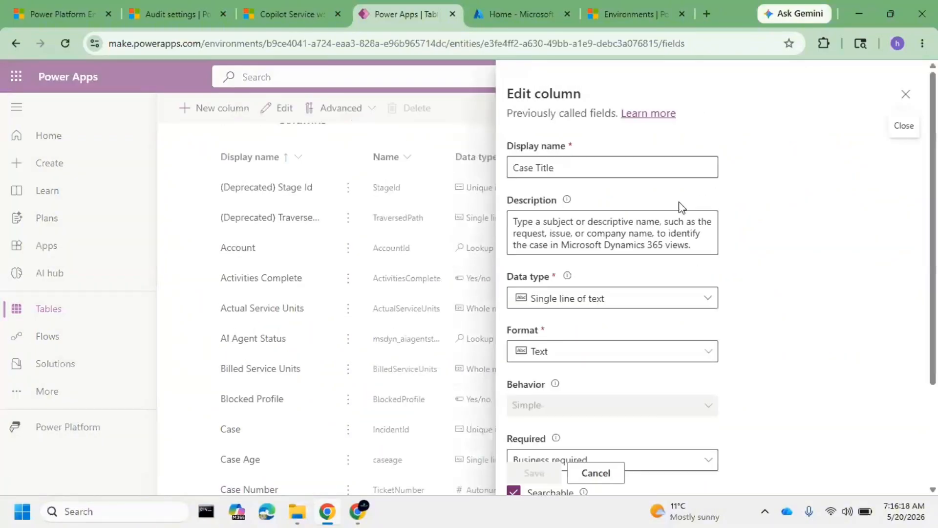
scroll(655, 264, down, 3)
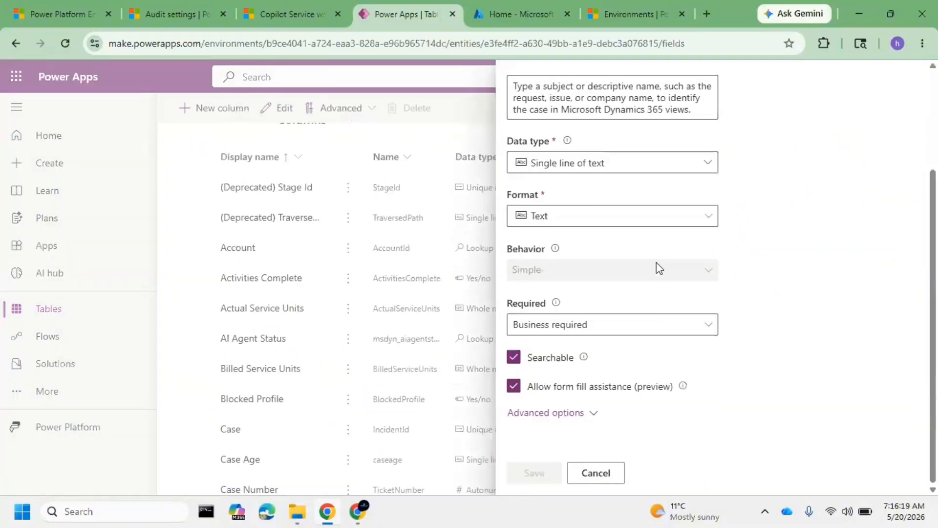
click(592, 412)
scroll(654, 266, down, 5)
scroll(648, 286, down, 2)
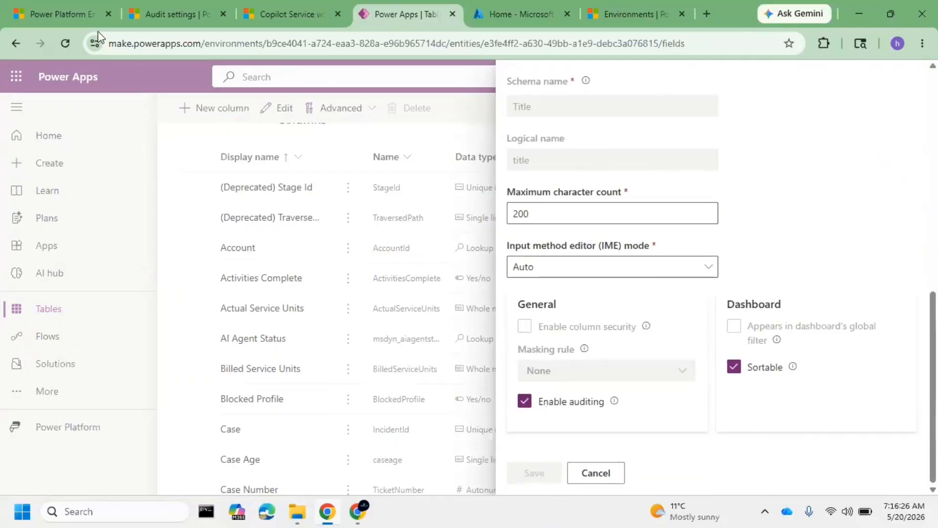
Return to the "Lost premium benefits after subscription renewal" case in Copilot Service workspace and examine its Audit History entries
click(57, 10)
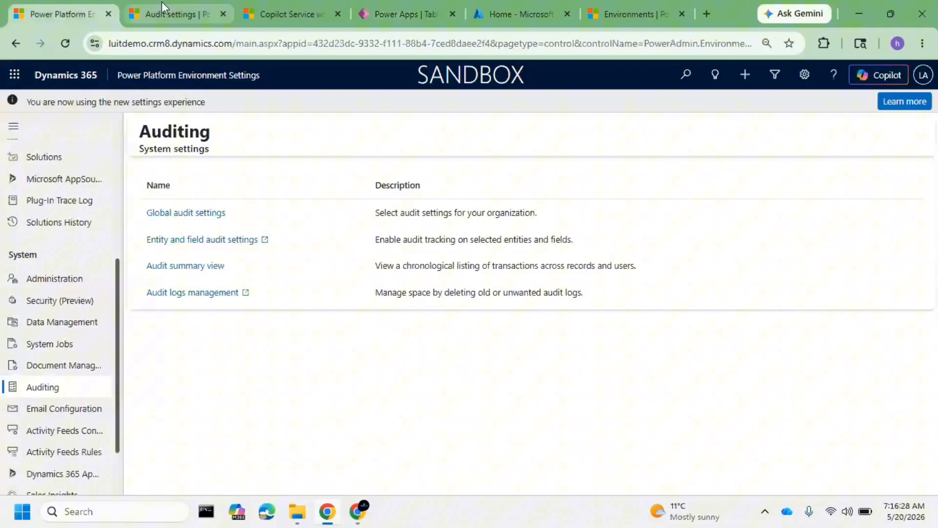
click(264, 4)
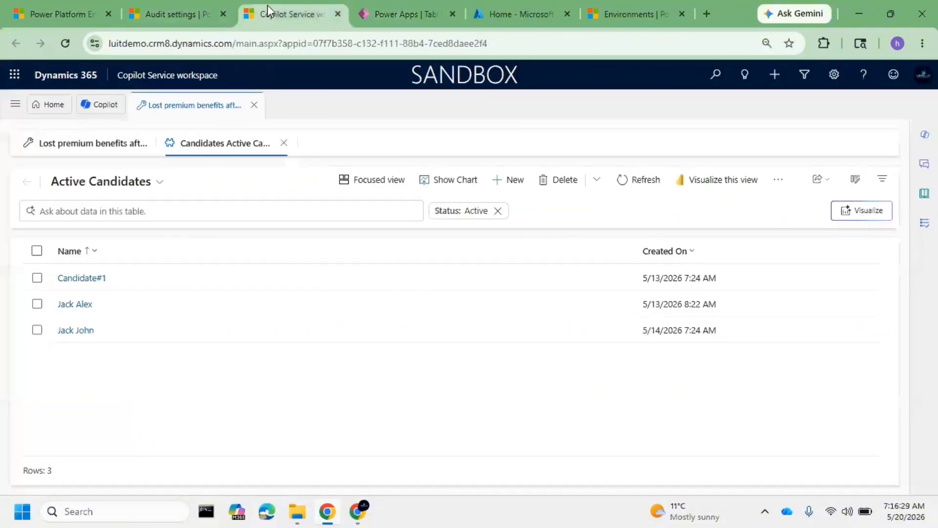
click(77, 146)
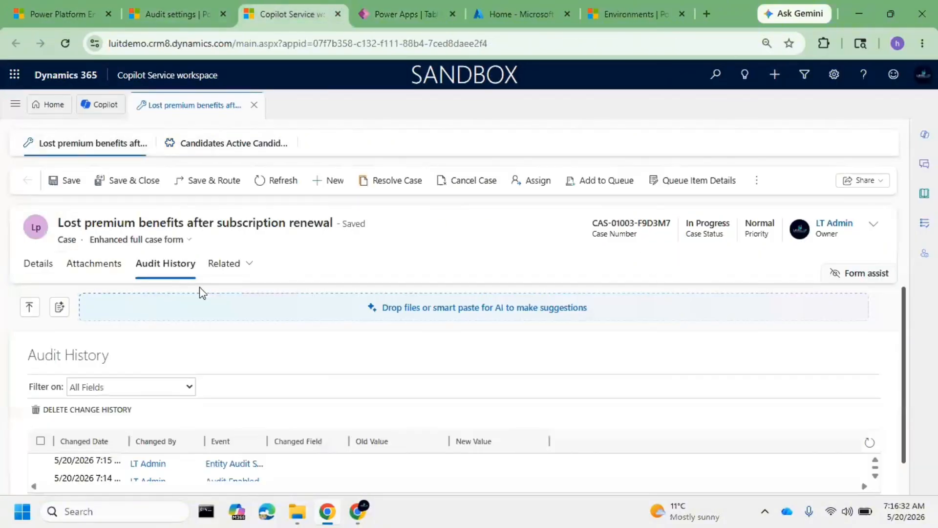
scroll(352, 387, down, 1)
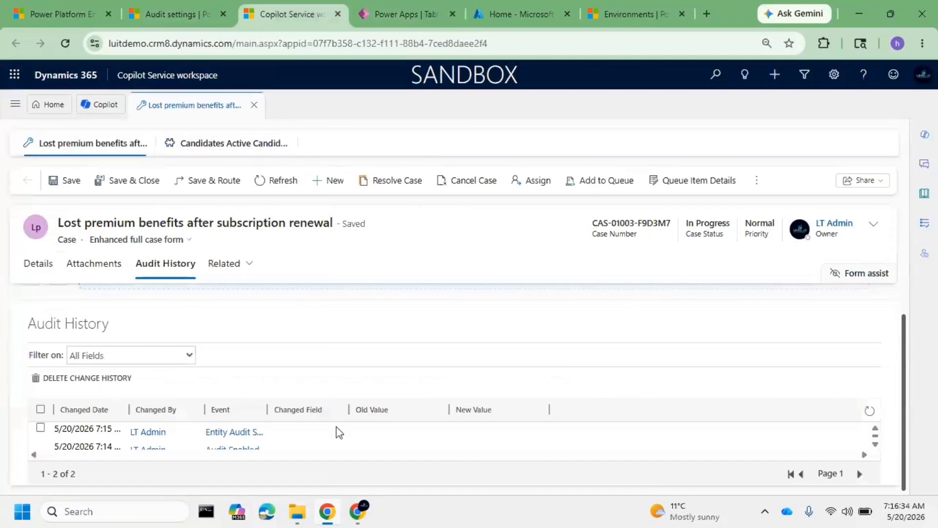
Look through the case's audit entries, comparing their Event and Changed Field details
scroll(237, 437, down, 1)
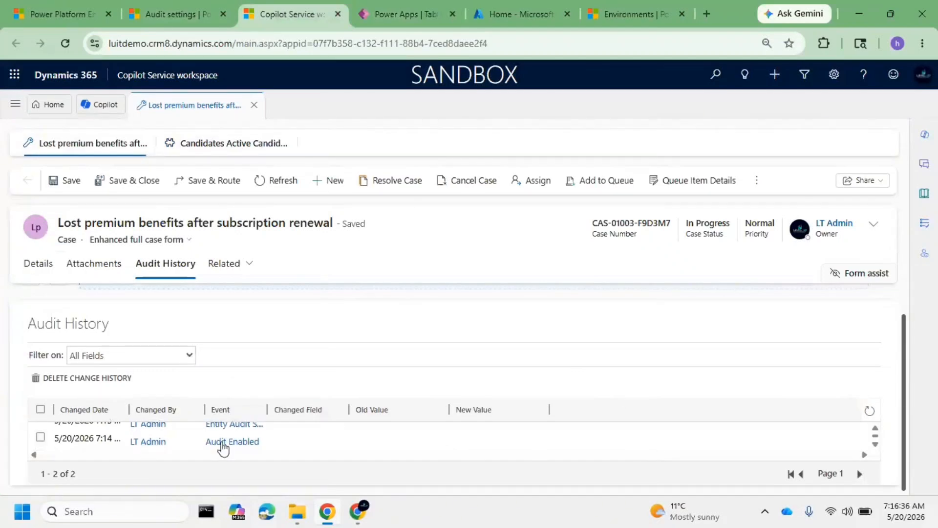
scroll(274, 434, up, 1)
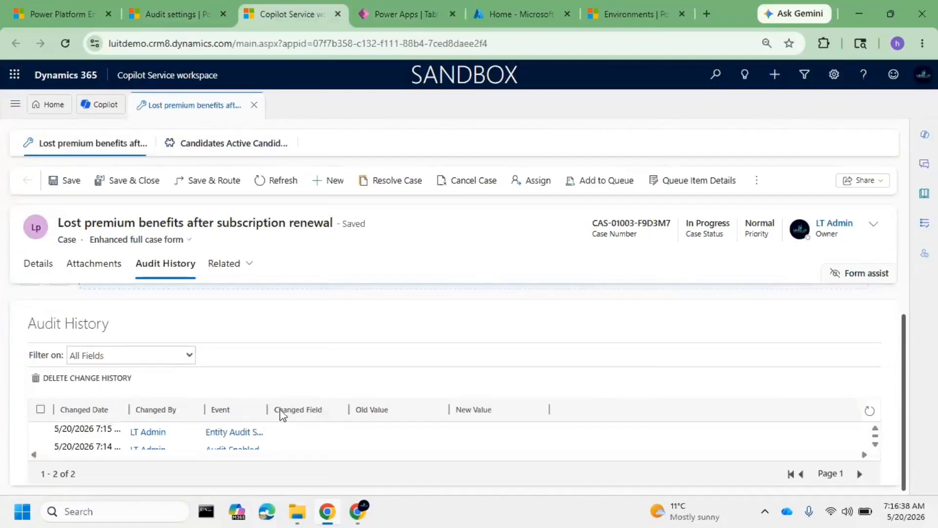
drag(282, 414, 315, 418)
Change the case's Title to "Lost premium benefits after subscription renewal 2" in its details and save the case
click(47, 269)
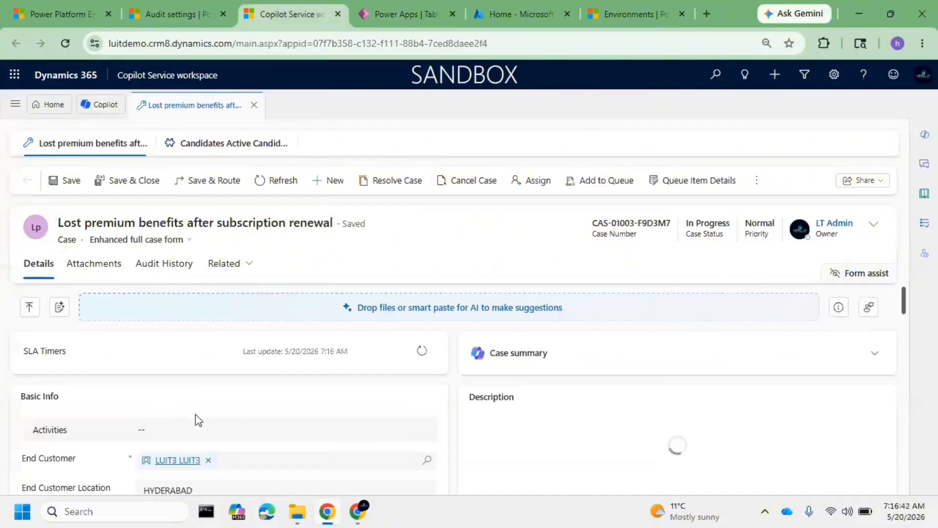
scroll(196, 421, down, 3)
scroll(259, 416, up, 1)
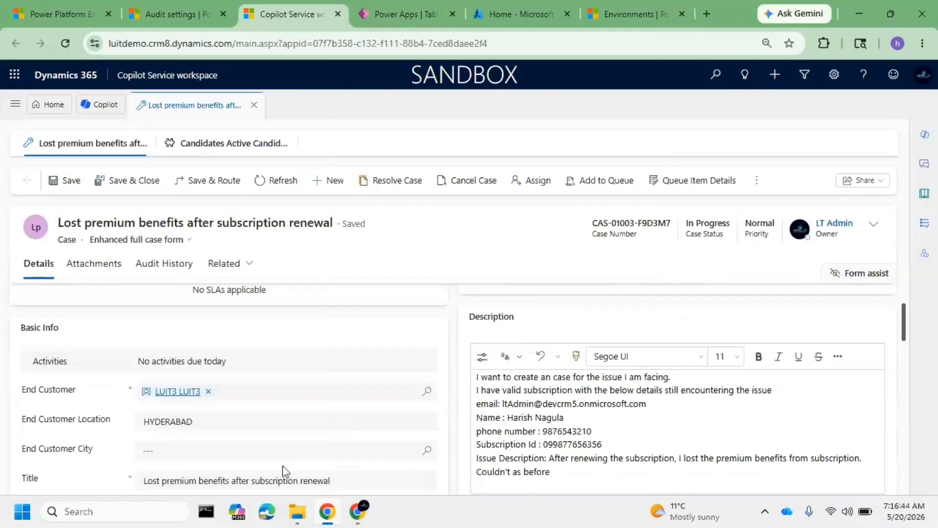
scroll(323, 437, down, 1)
click(349, 414)
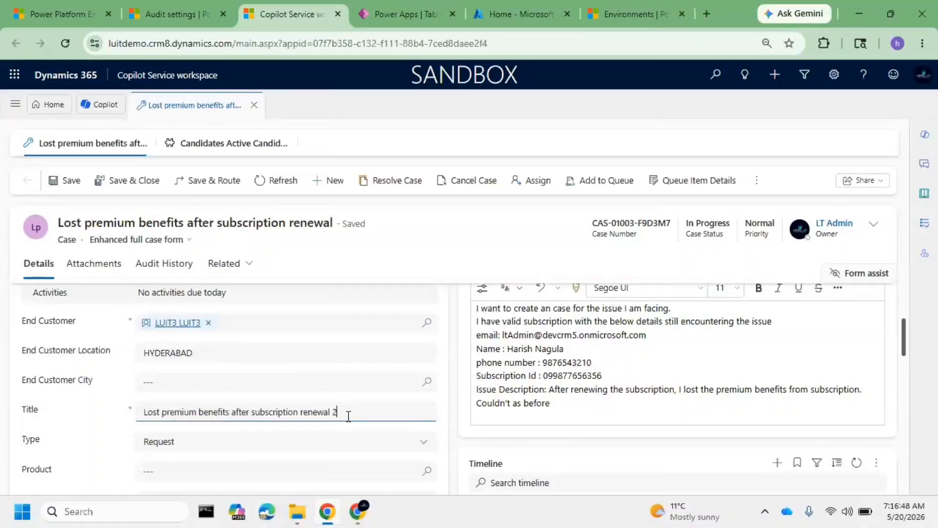
text(2)
click(72, 188)
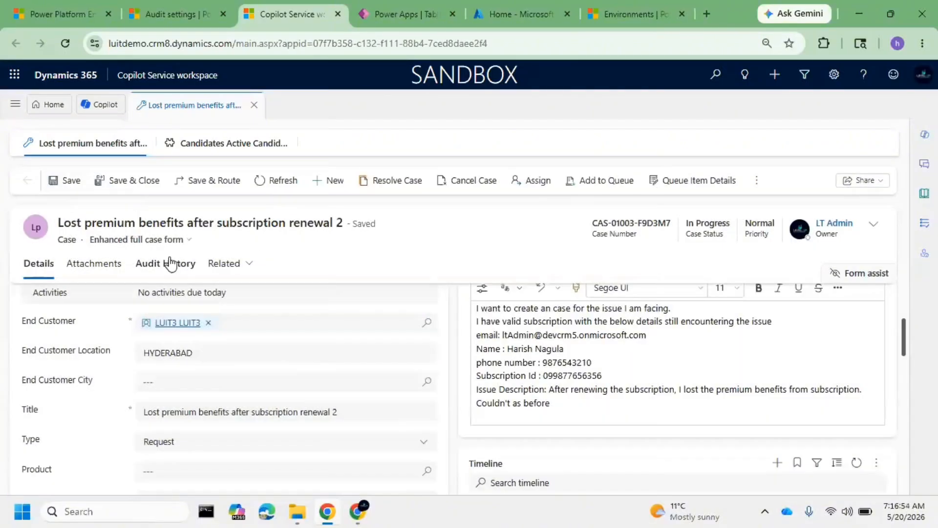
Refresh the case, reopen its Audit History and widen the Old Value and New Value columns to read the Case Title change
click(171, 264)
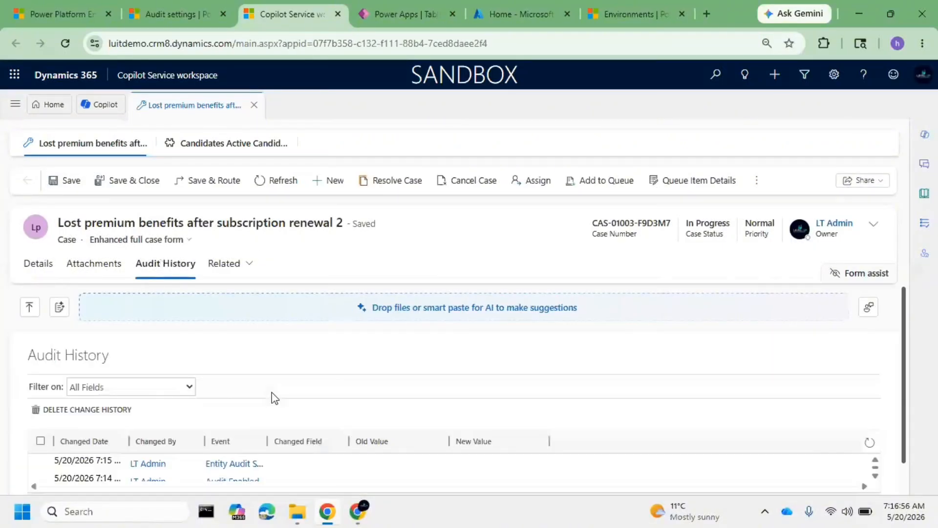
click(282, 180)
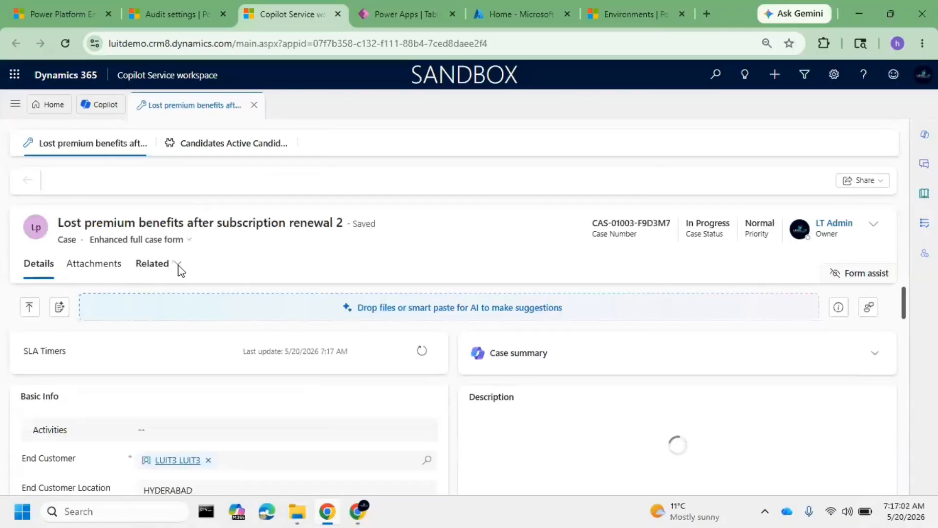
click(167, 267)
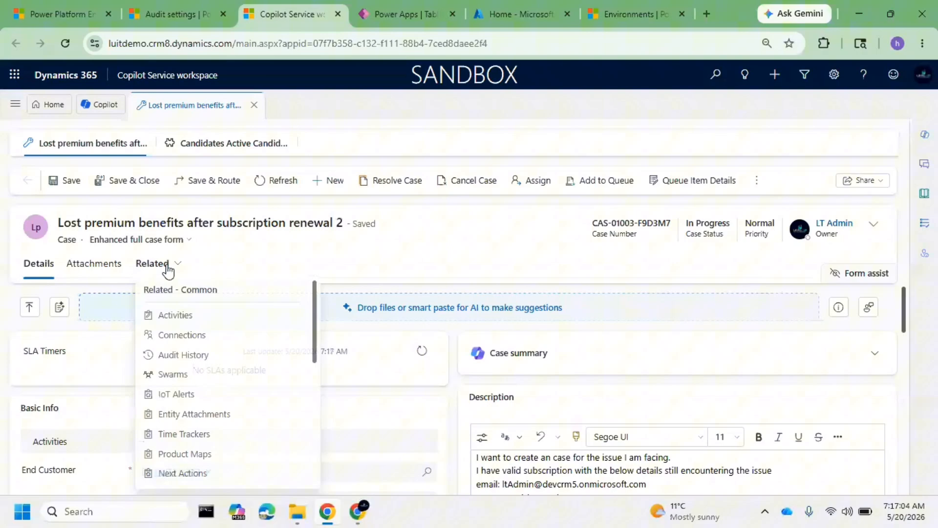
click(214, 366)
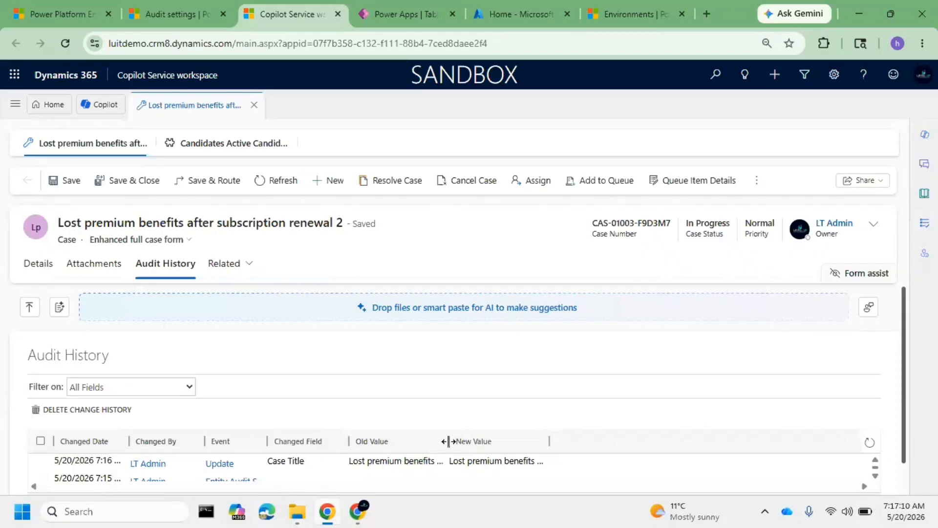
drag(448, 441, 570, 441)
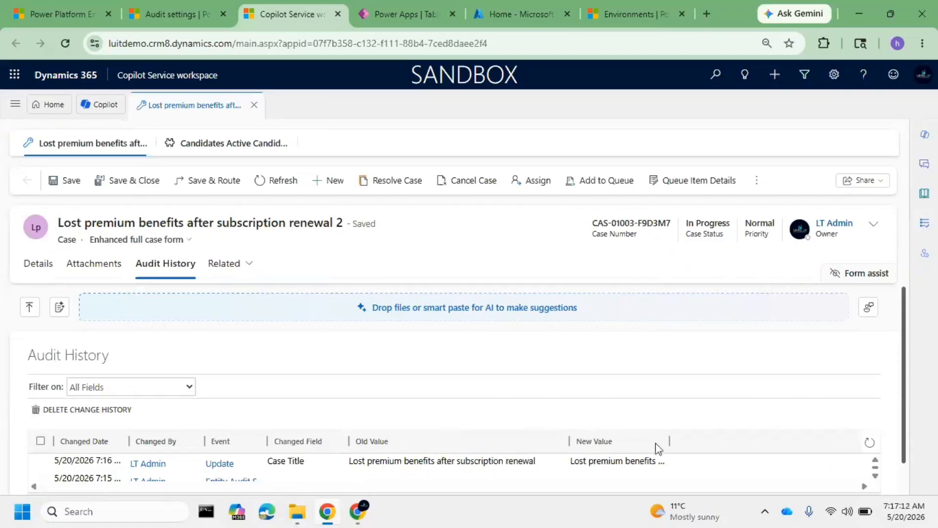
drag(669, 440, 789, 441)
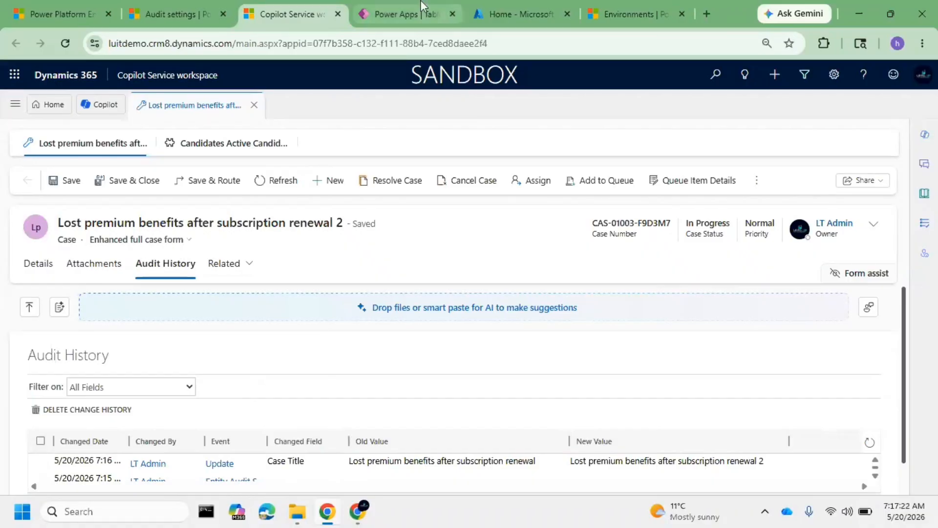
Switch to Power Apps and review the Enable auditing option in the Case Title column's advanced options
click(402, 25)
scroll(604, 274, down, 6)
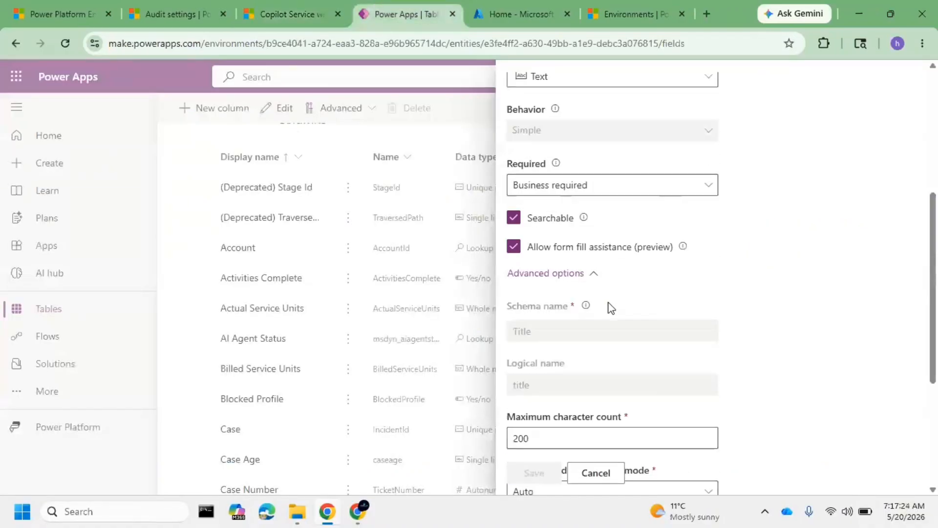
scroll(608, 331, down, 1)
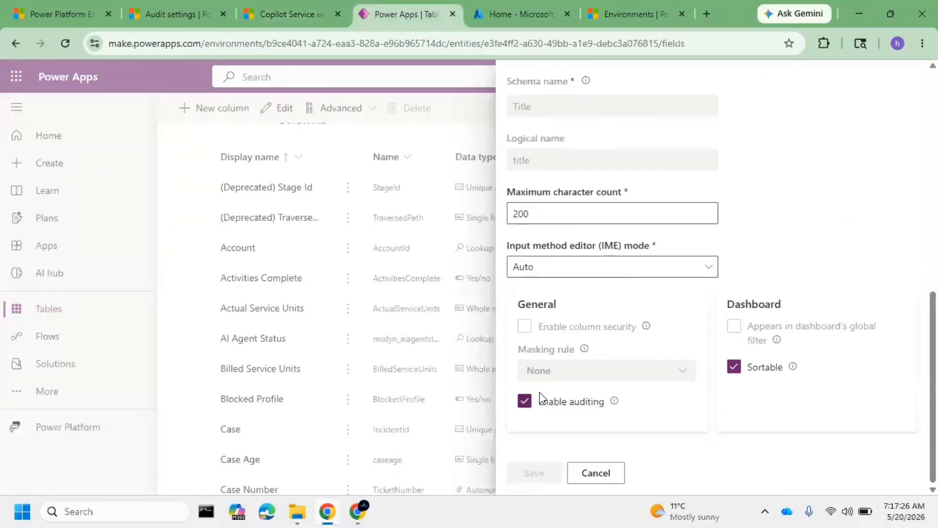
drag(506, 392, 743, 391)
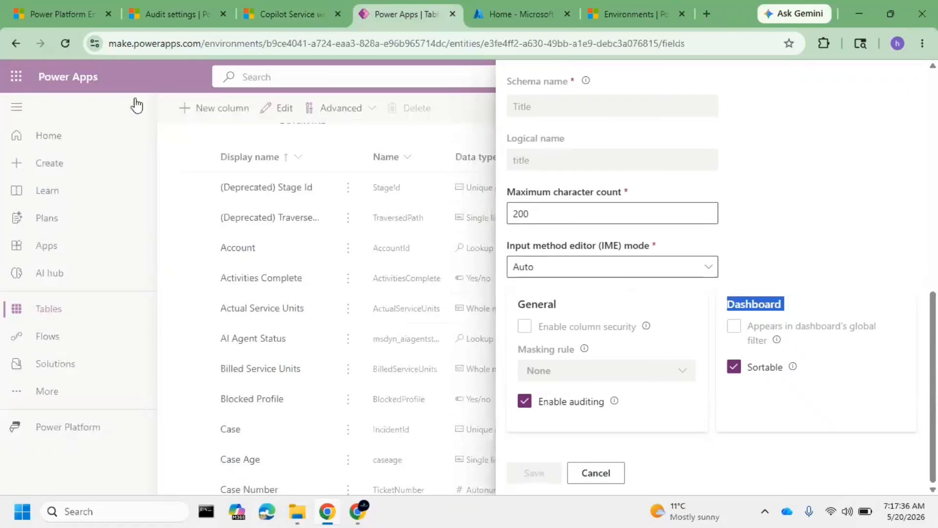
Review the luitdemo environment's audit settings in the Power Platform admin center and return to the Case table's columns in Power Apps
click(167, 11)
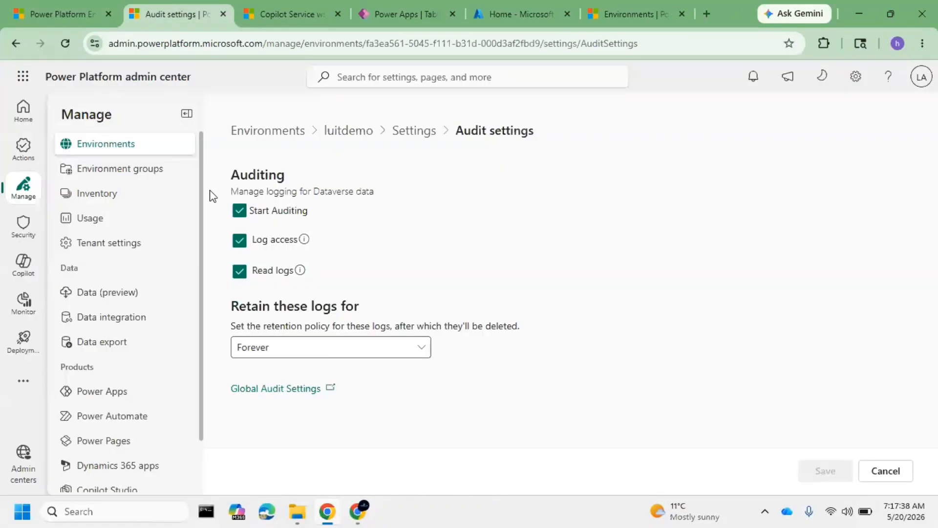
click(404, 10)
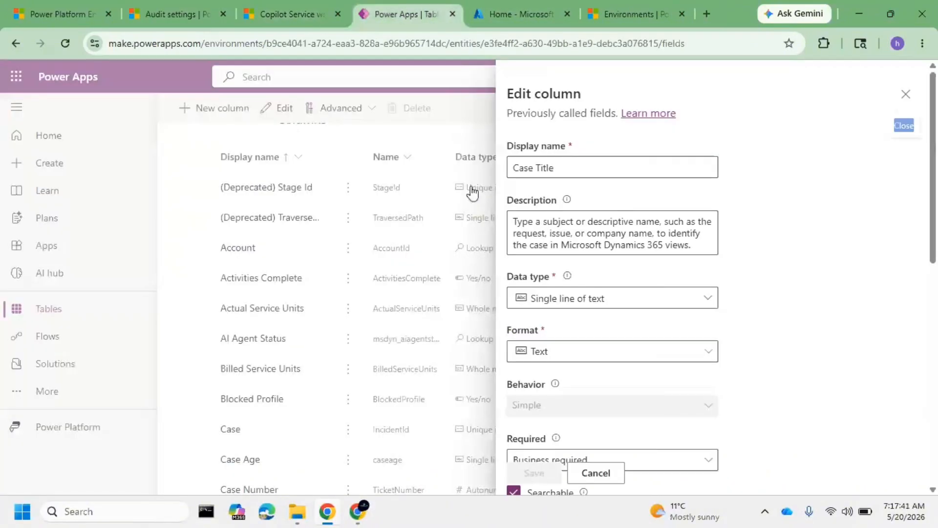
click(62, 12)
click(382, 7)
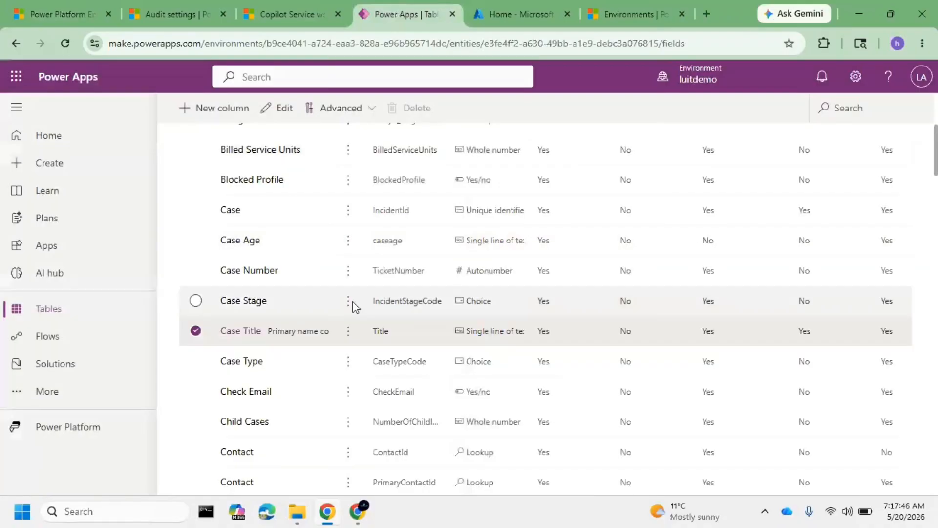
Search all tables for "Candidate" and open the Candidate table
scroll(338, 313, up, 5)
click(64, 317)
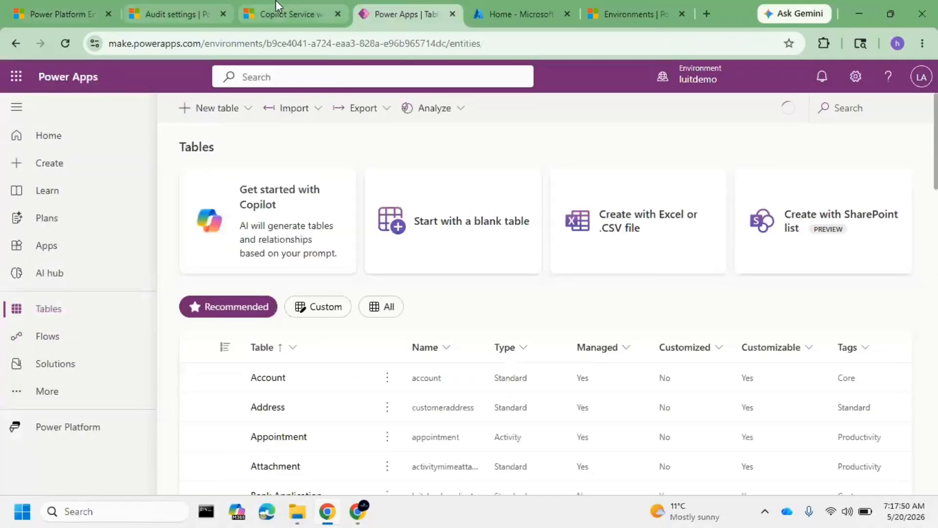
click(274, 13)
click(400, 19)
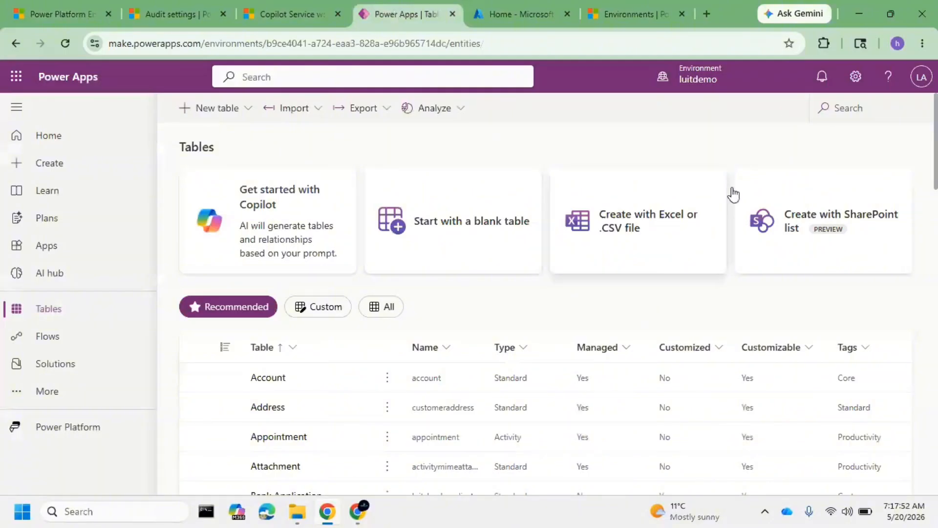
click(850, 109)
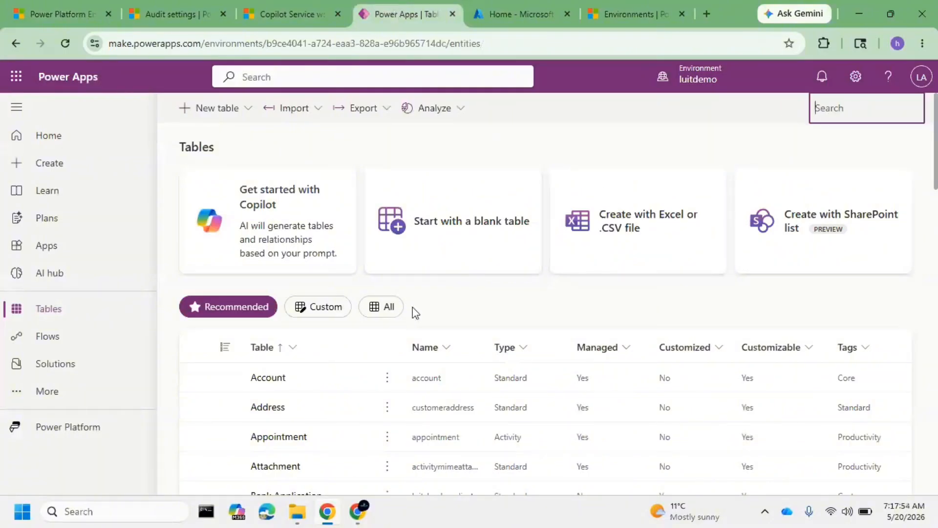
click(381, 307)
click(850, 108)
text(Candidate)
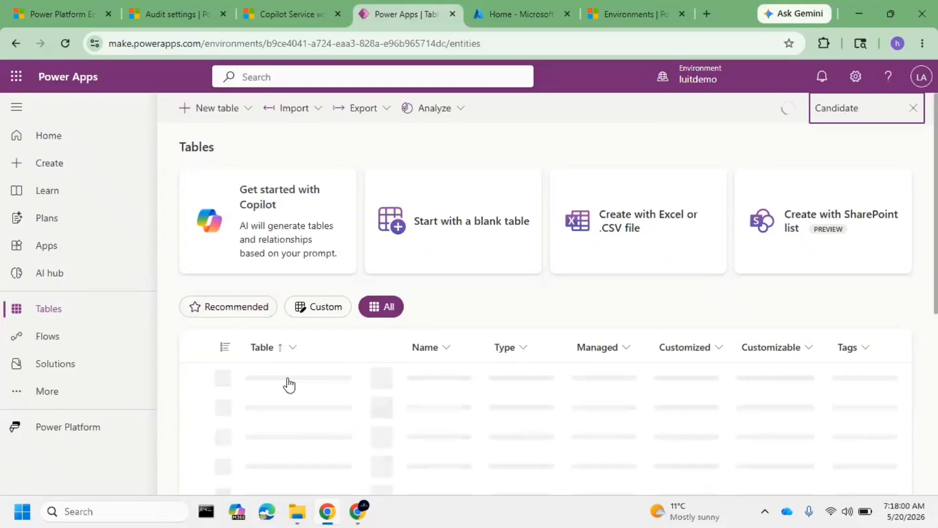
click(275, 380)
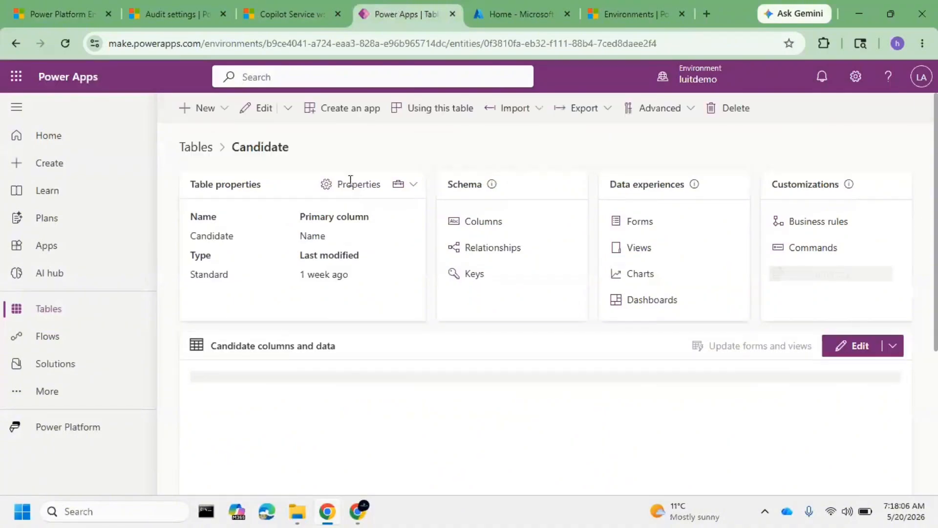
Enable Audit changes to its data in the Candidate table's advanced properties and save the table
click(350, 187)
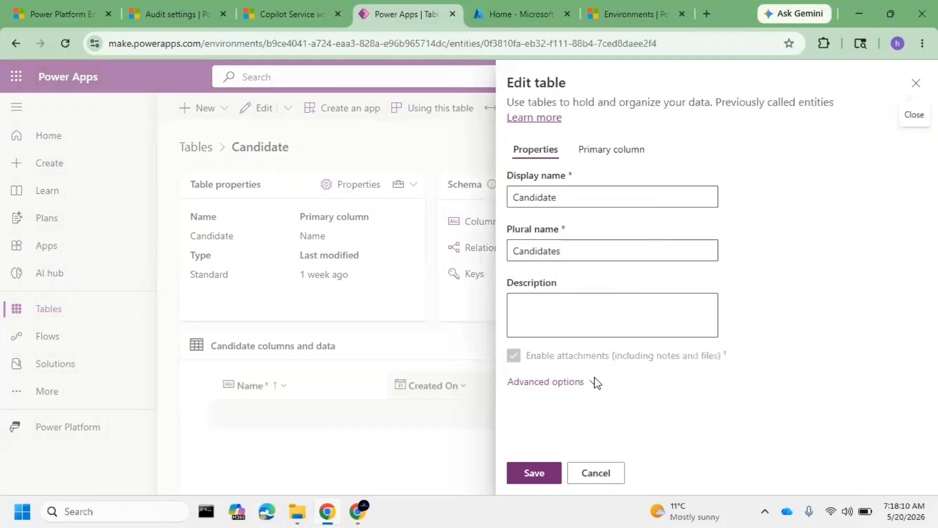
click(581, 386)
scroll(619, 355, down, 10)
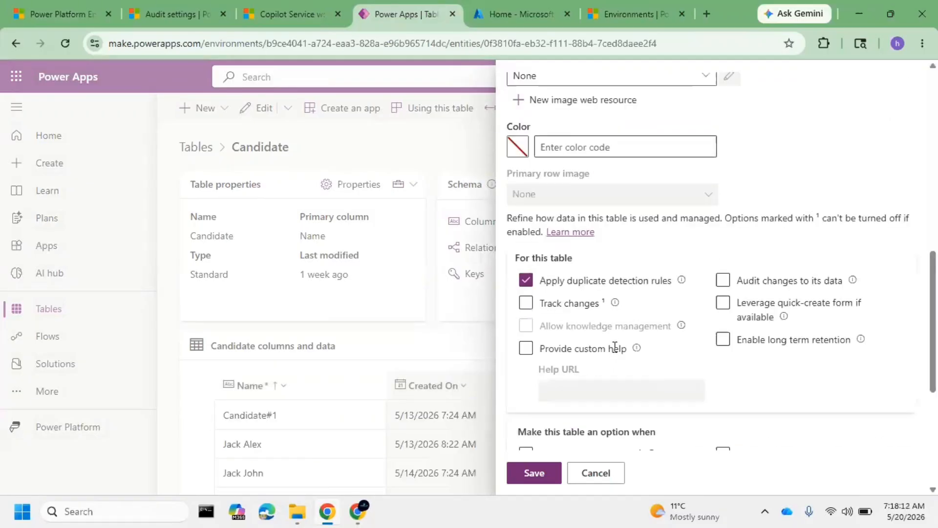
scroll(725, 272, up, 5)
click(730, 286)
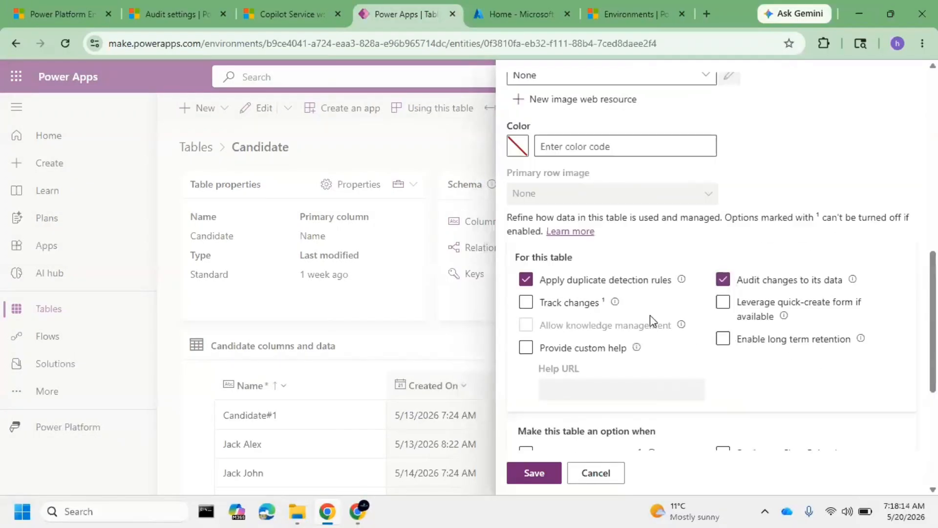
scroll(635, 315, down, 5)
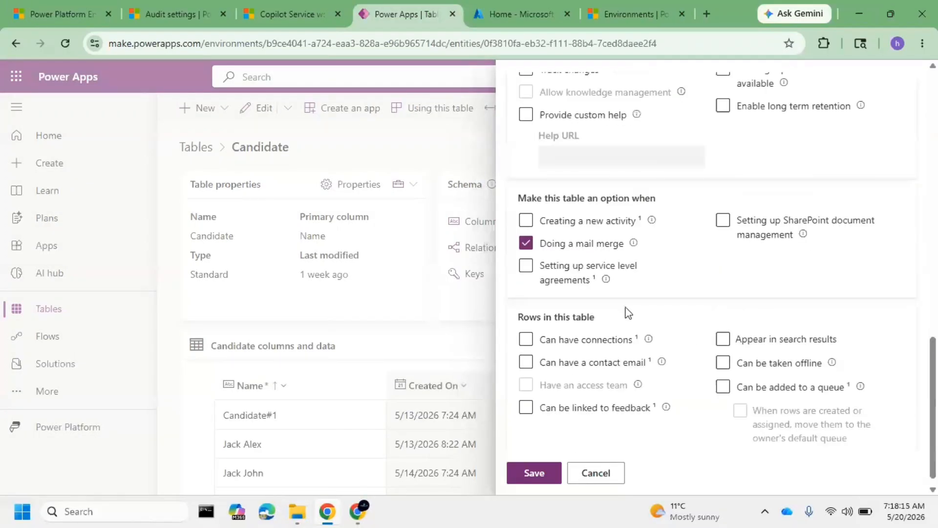
click(533, 480)
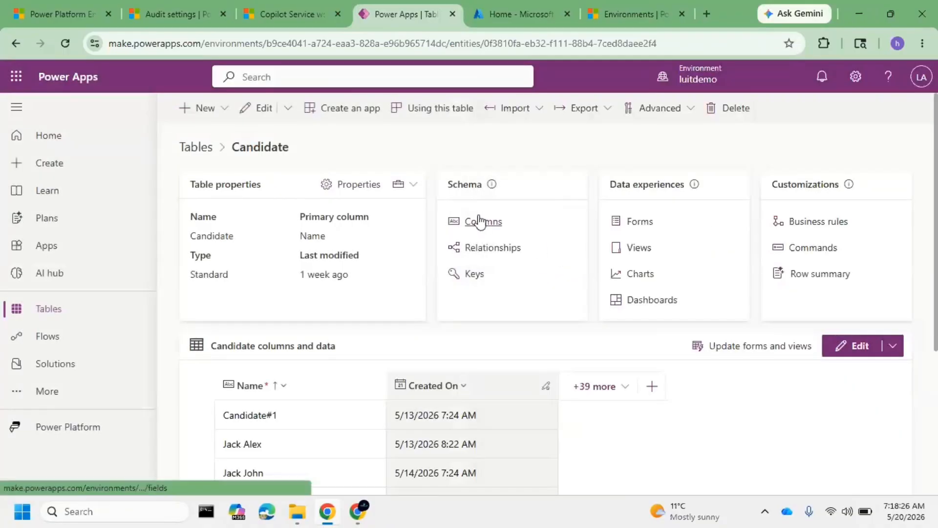
click(482, 248)
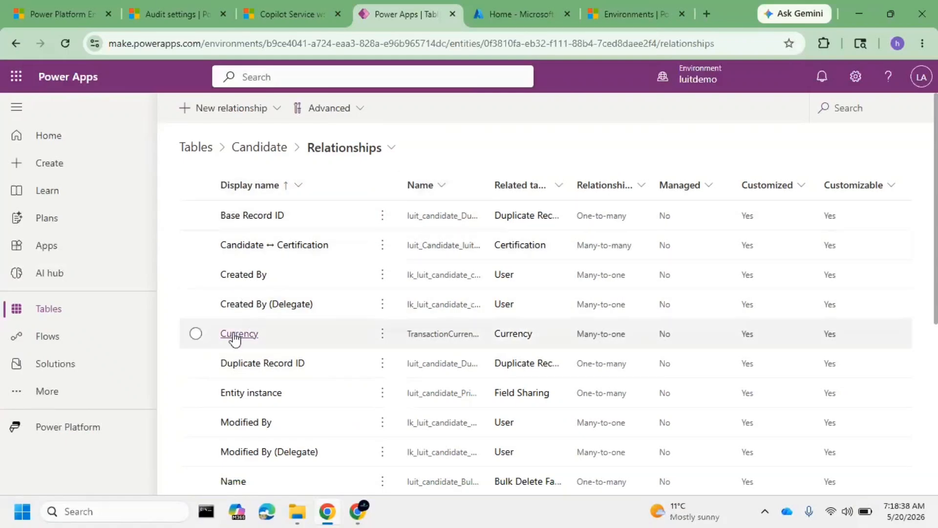
scroll(294, 399, down, 2)
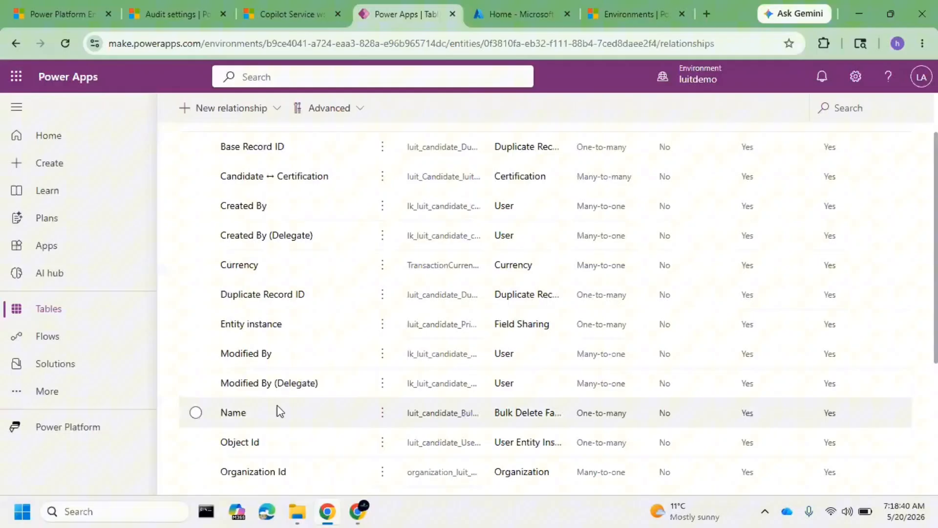
click(207, 415)
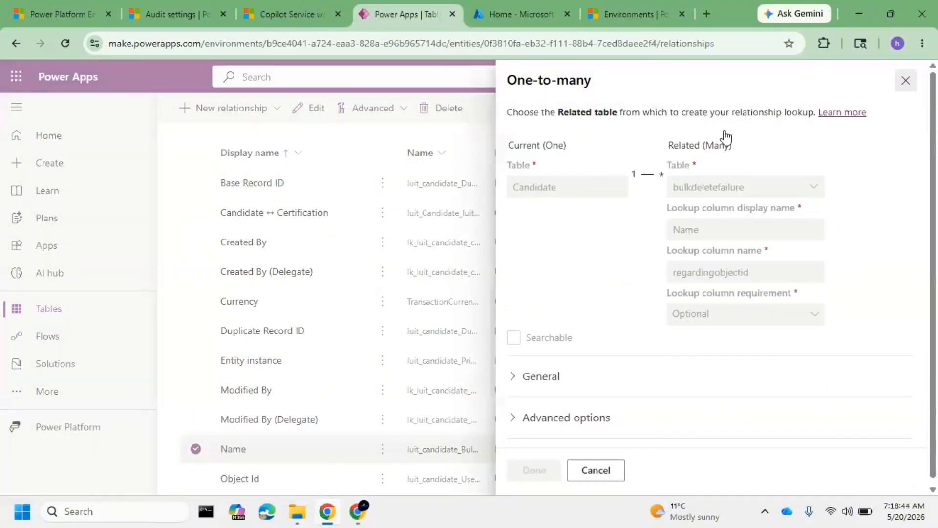
click(272, 152)
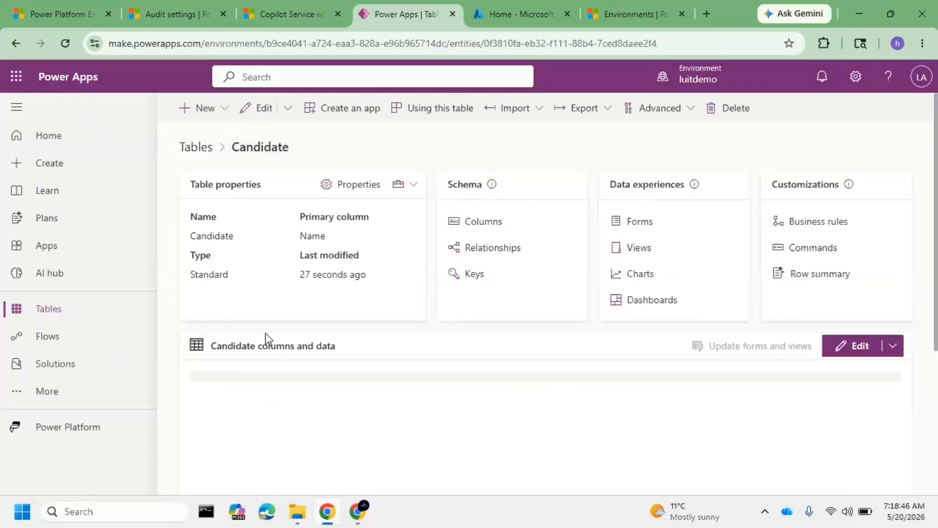
Open the Age in Years column of the Candidate table and check the auditing setting in its advanced options
click(494, 222)
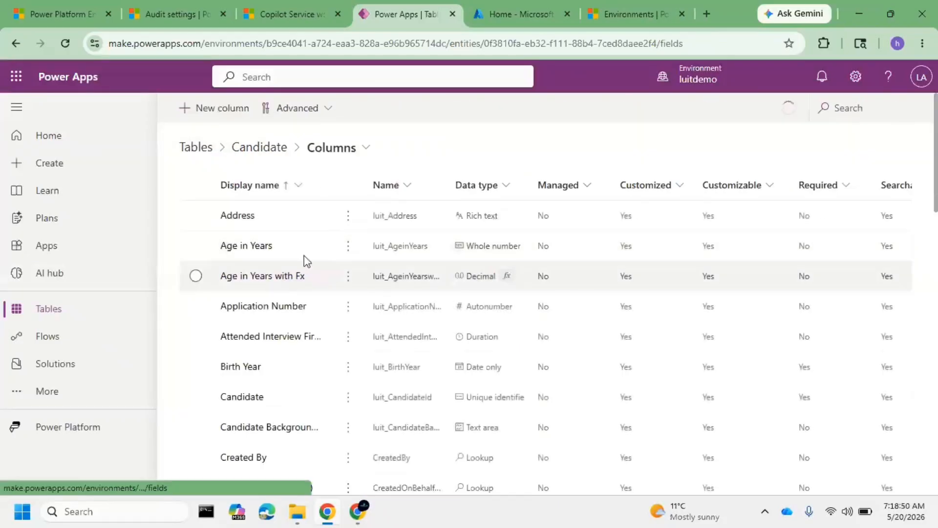
click(263, 248)
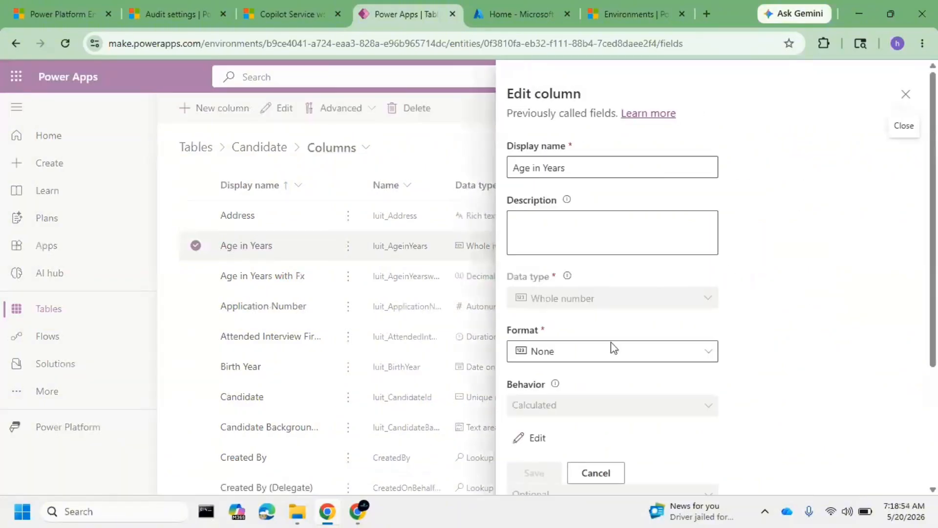
scroll(614, 348, down, 3)
click(581, 415)
scroll(601, 374, down, 6)
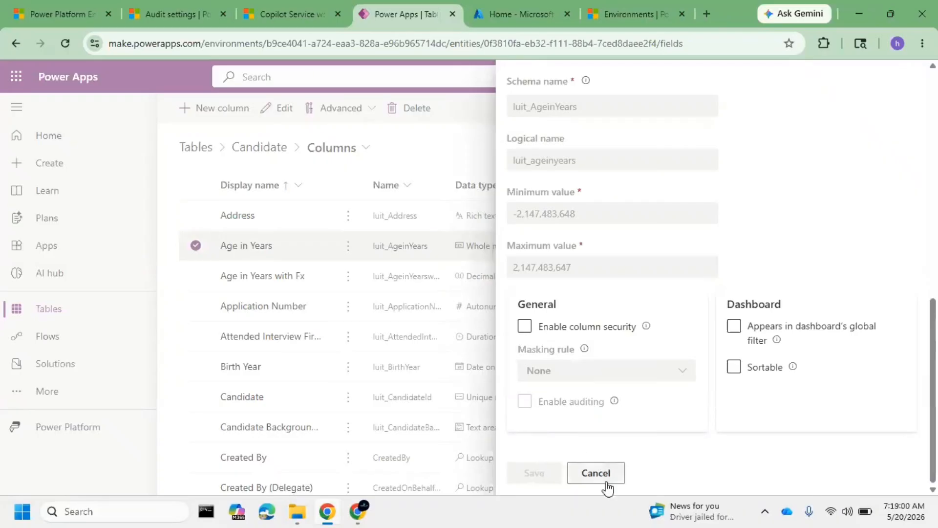
Close the Age in Years column and check the Enable auditing setting in the Address column's advanced options
click(597, 468)
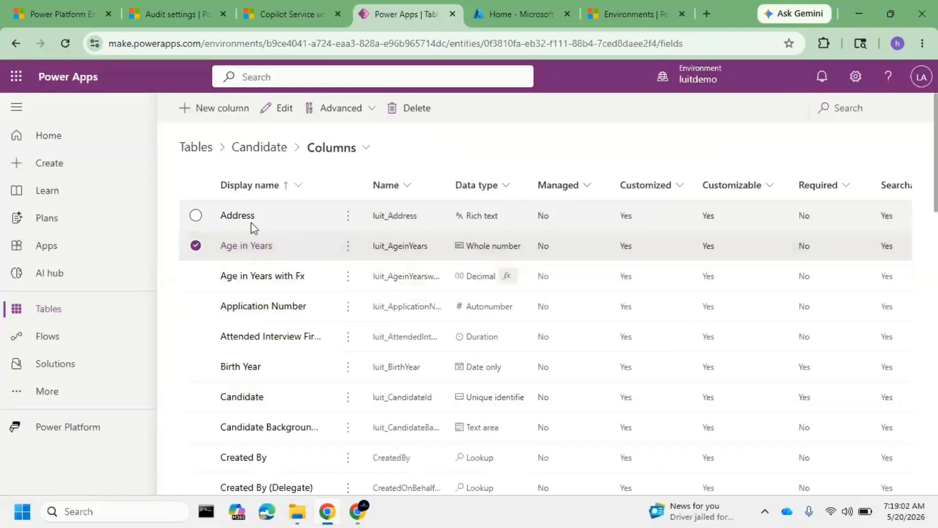
click(243, 222)
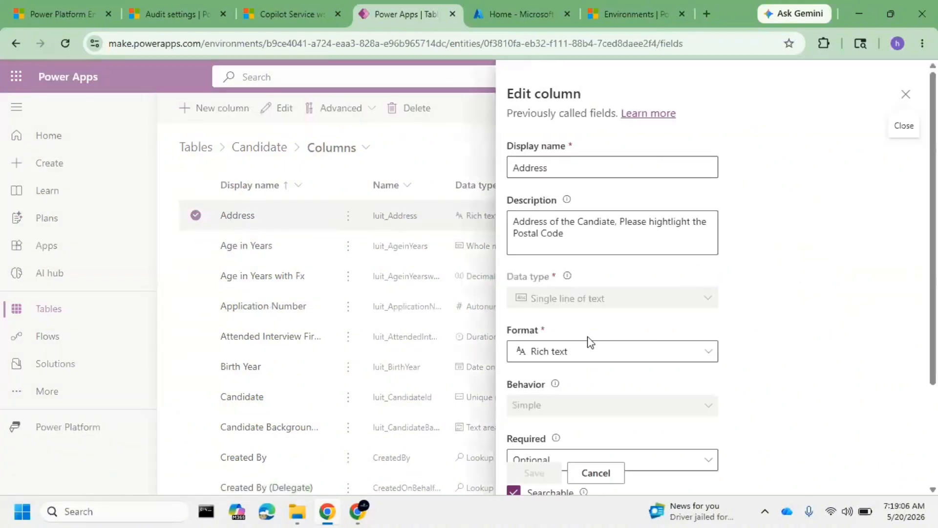
scroll(588, 357, down, 3)
click(589, 415)
scroll(588, 371, down, 6)
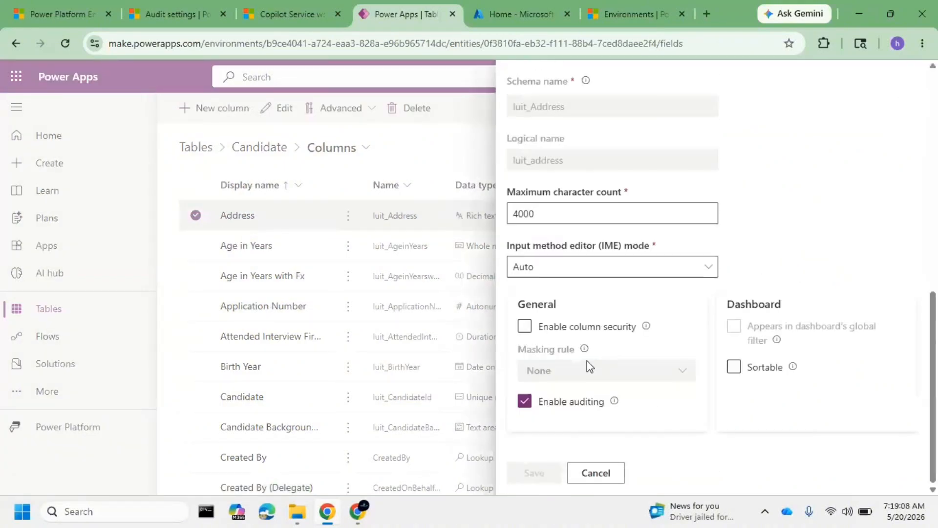
click(596, 473)
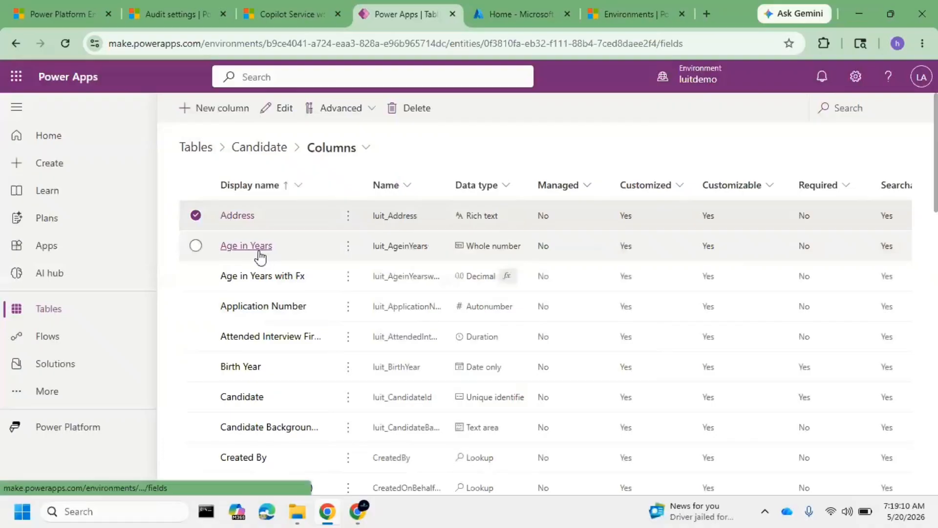
Reopen the Age in Years column to compare its Enable auditing setting, and close it without changes
click(260, 251)
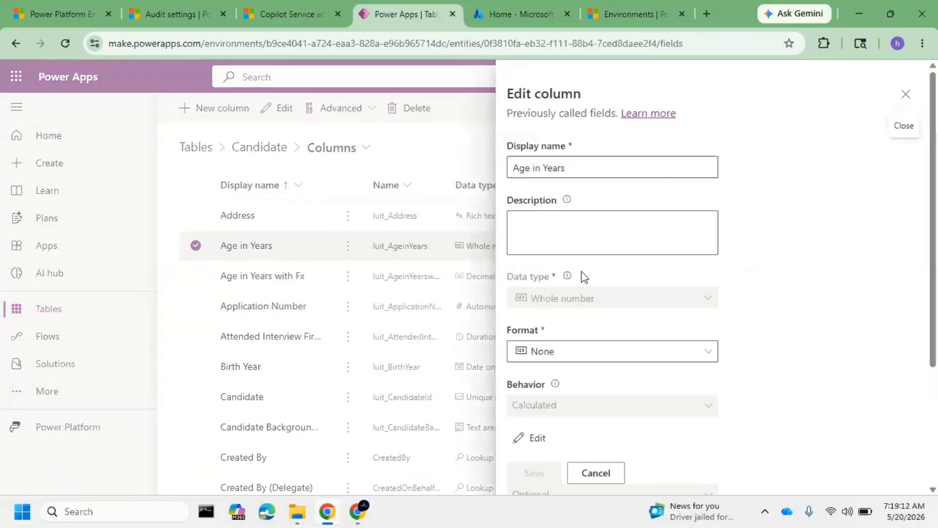
scroll(591, 293, down, 4)
click(589, 418)
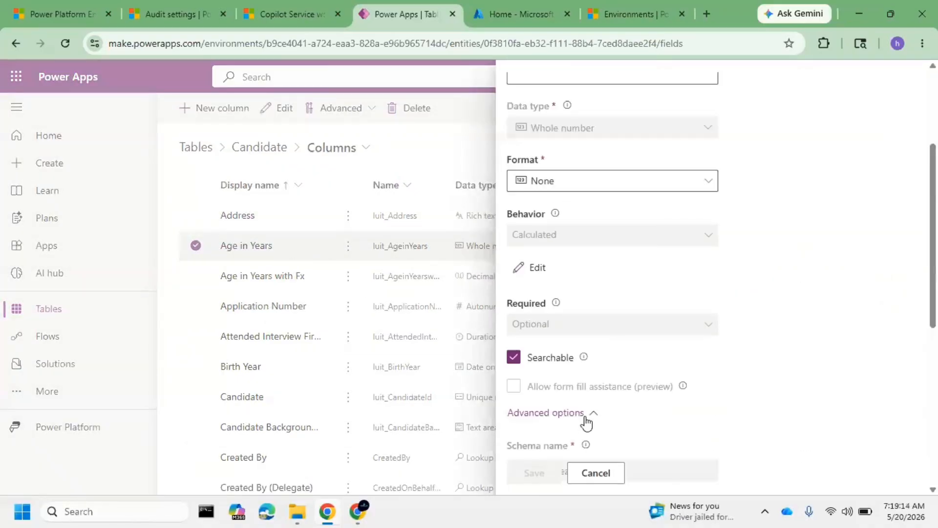
scroll(611, 342, down, 3)
scroll(611, 338, down, 4)
click(596, 467)
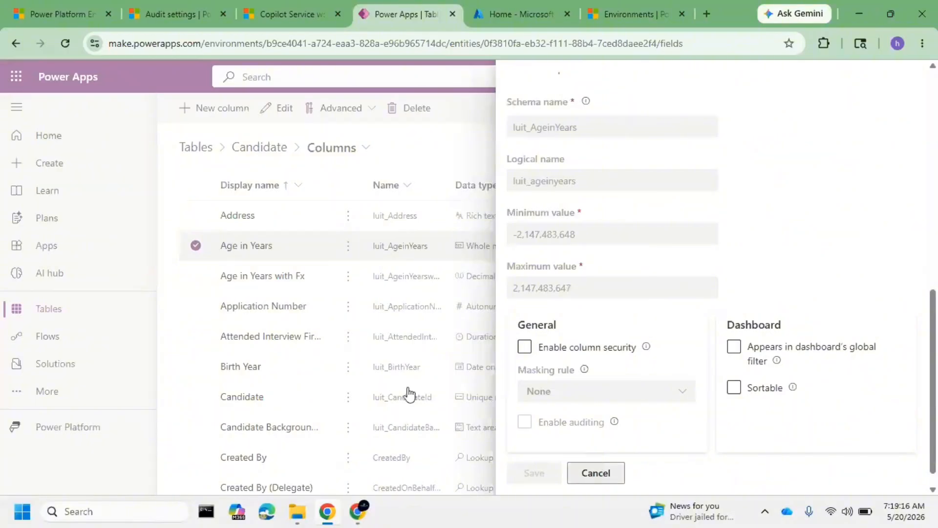
Check the advanced options of the Application Number column and close it without changes
click(300, 309)
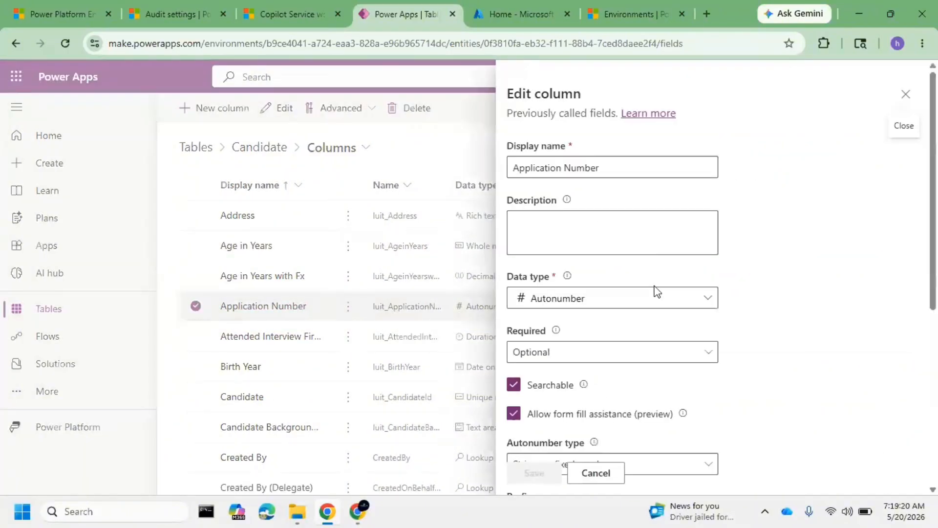
scroll(640, 308, down, 6)
click(545, 413)
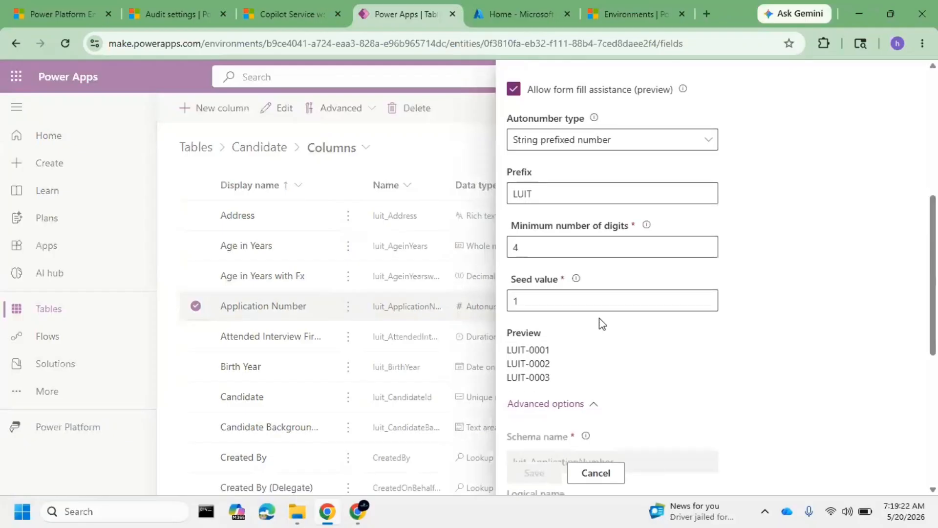
scroll(604, 338, down, 5)
click(615, 476)
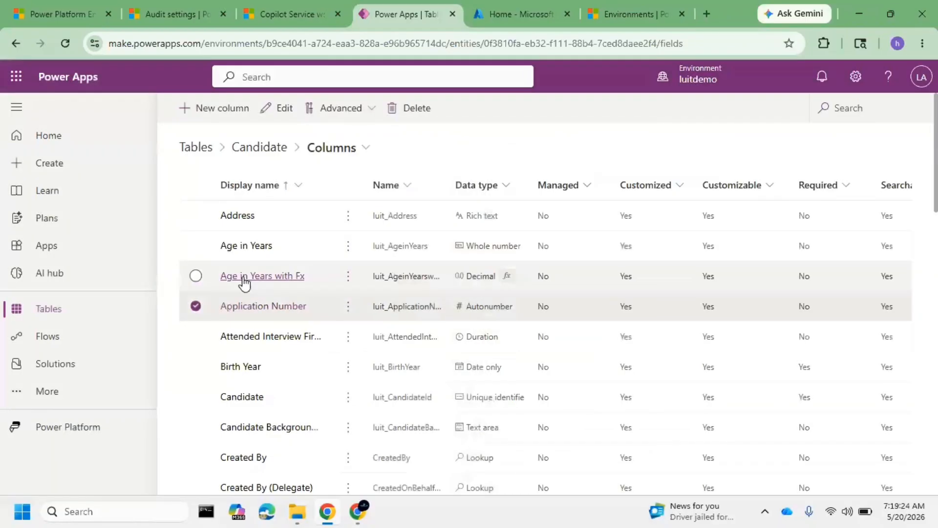
Switch to Copilot Service workspace and start a new candidate named "MY TEST" from the Active Candidates view
click(292, 14)
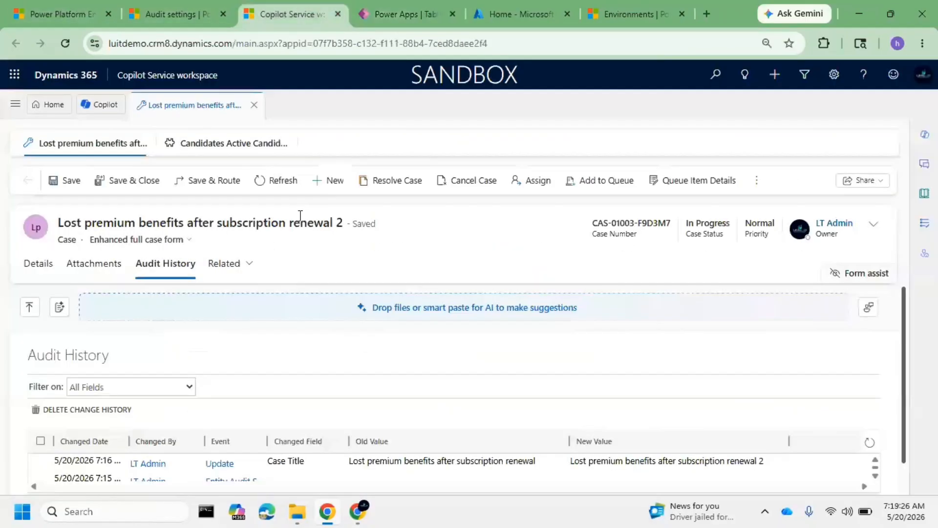
click(232, 145)
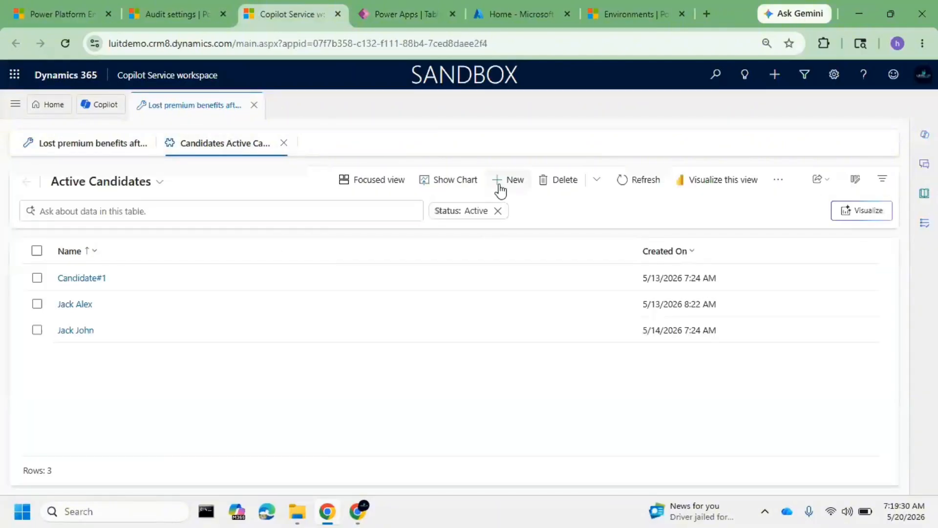
click(500, 184)
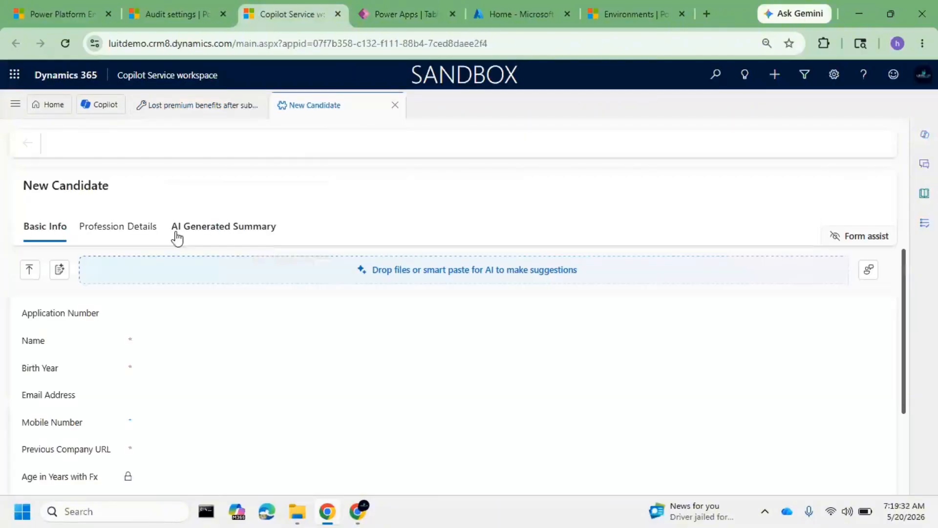
click(213, 317)
click(195, 347)
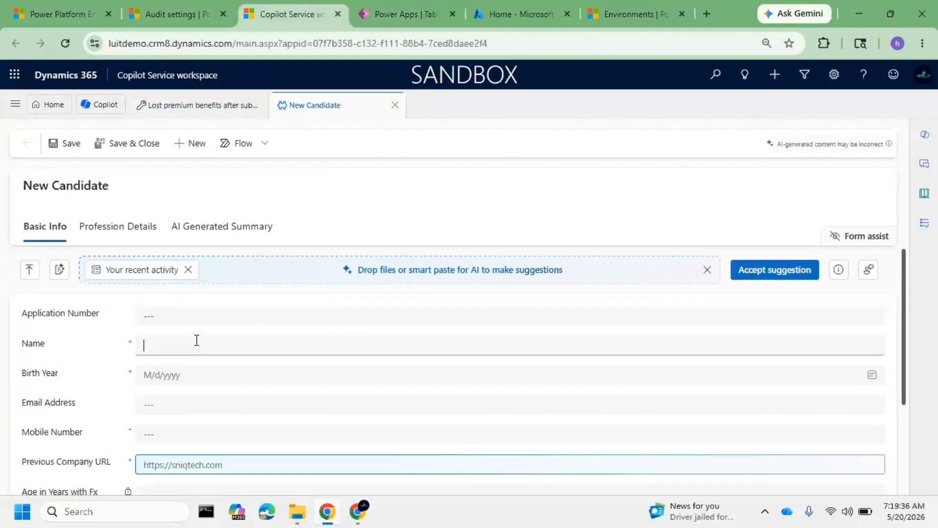
text(MY TEST)
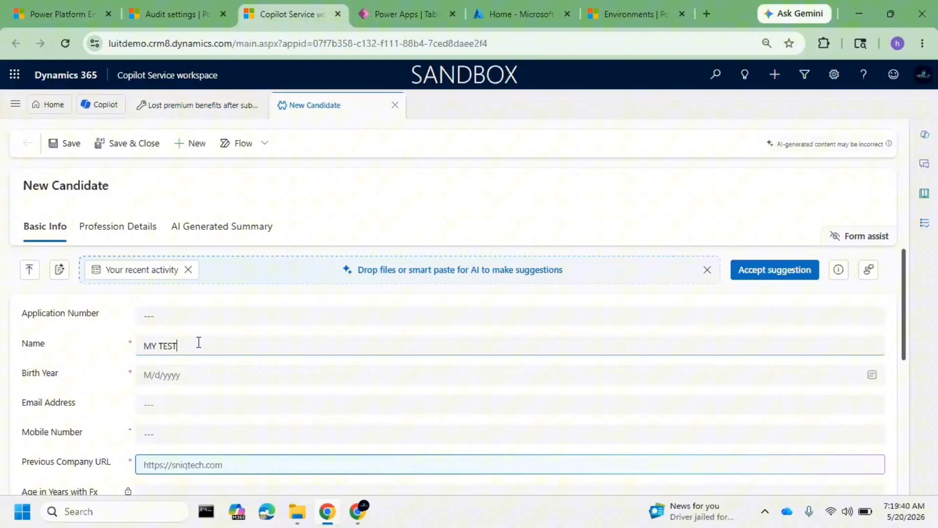
Pick the candidate's date of birth in the Birth Year field
click(211, 387)
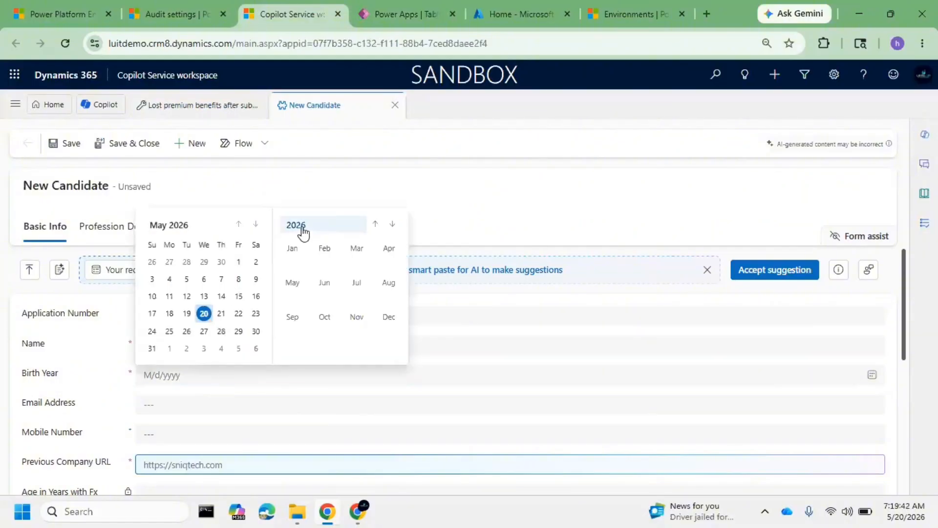
click(297, 226)
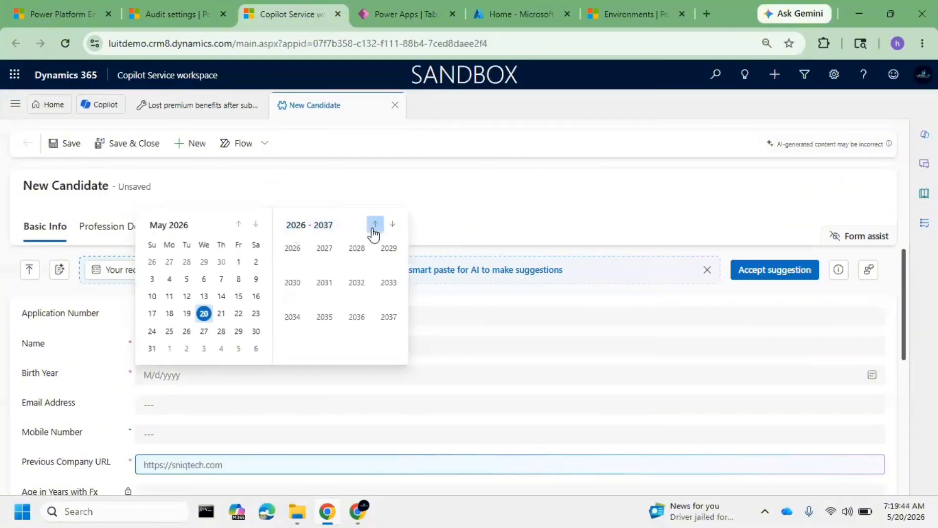
click(374, 228)
click(374, 227)
click(294, 249)
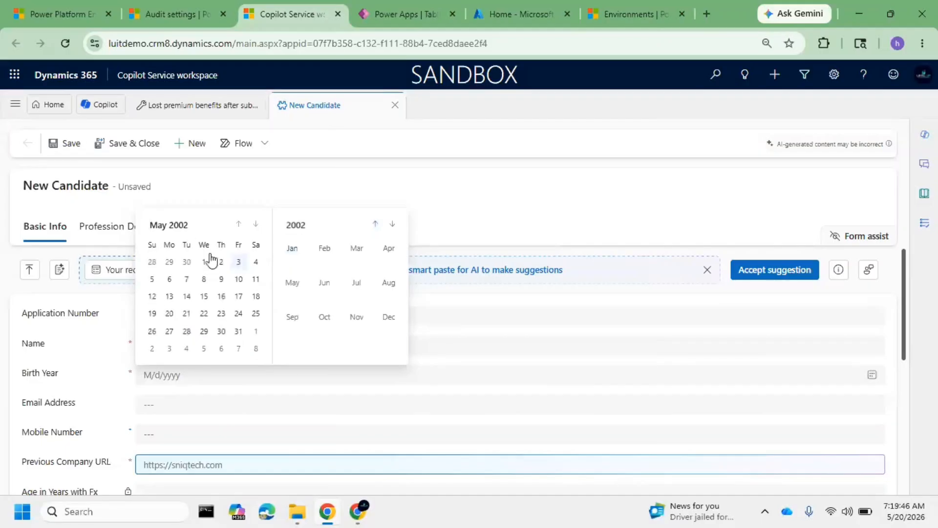
click(204, 263)
Fill in the candidate's email address within the 10-character limit and enter the mobile number
click(151, 395)
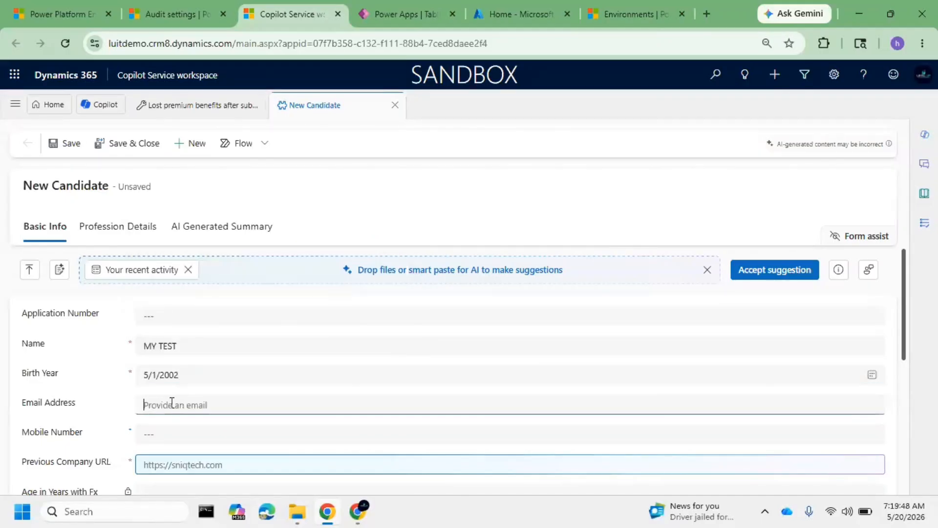
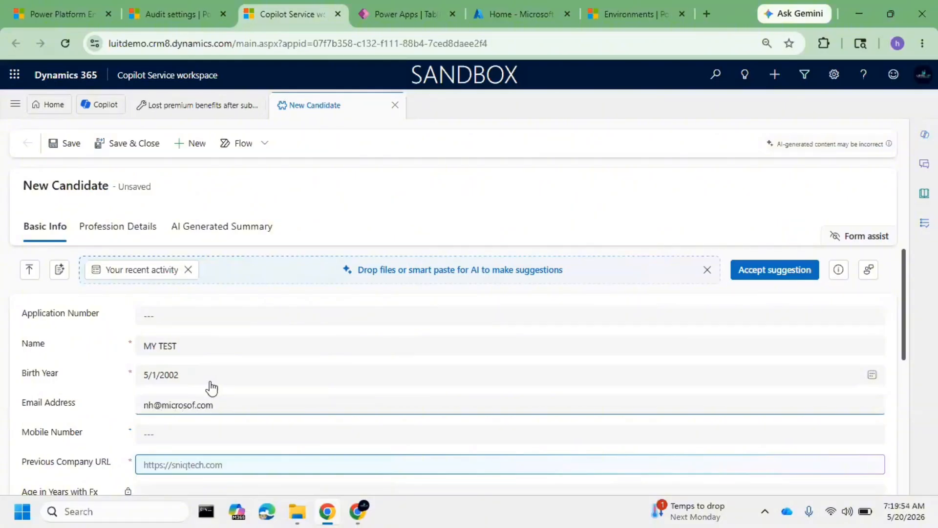
click(168, 433)
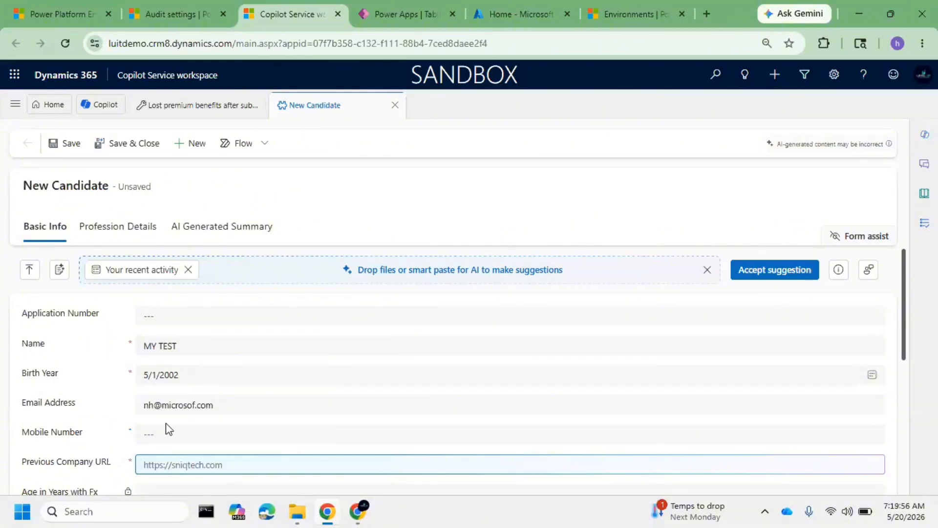
scroll(200, 435, down, 1)
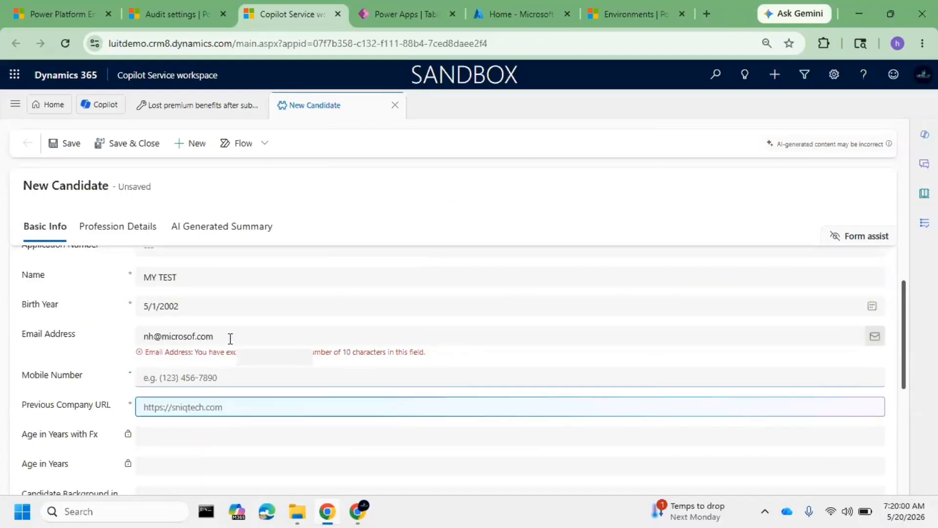
drag(230, 338, 162, 325)
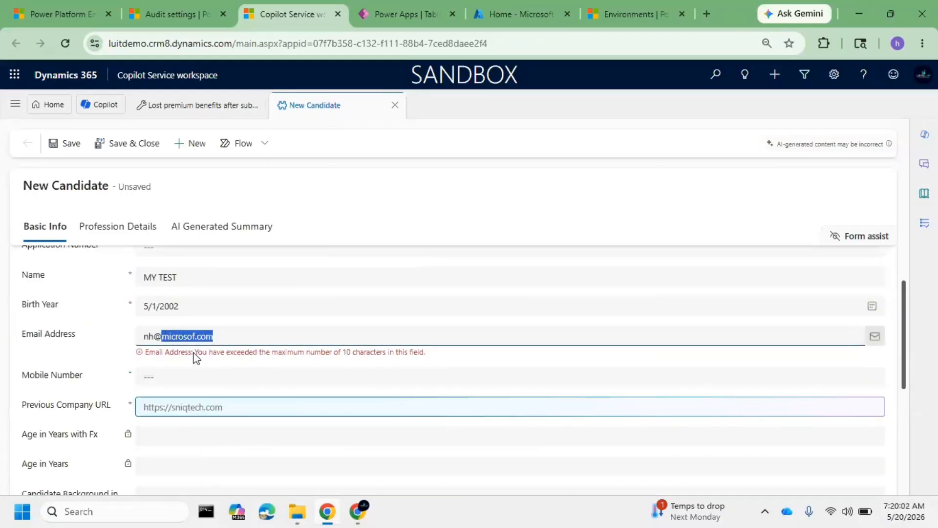
text(ms.)
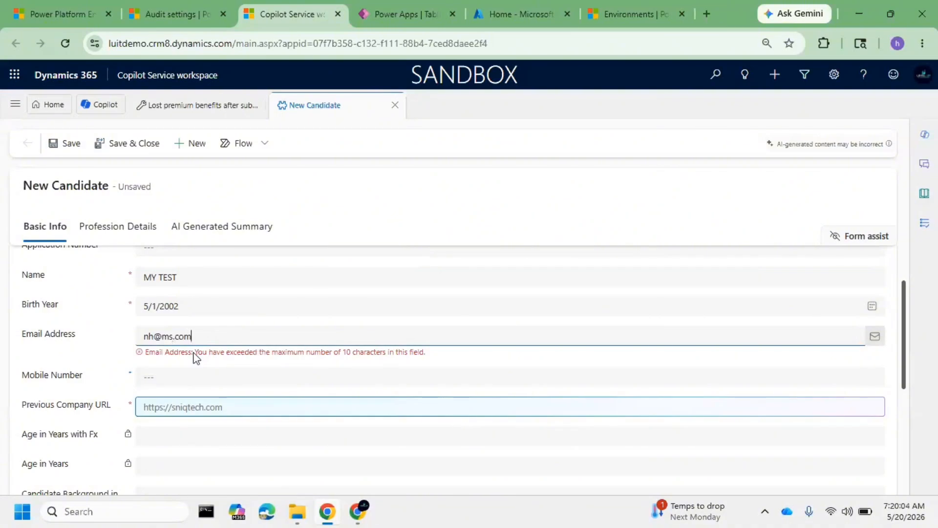
click(175, 378)
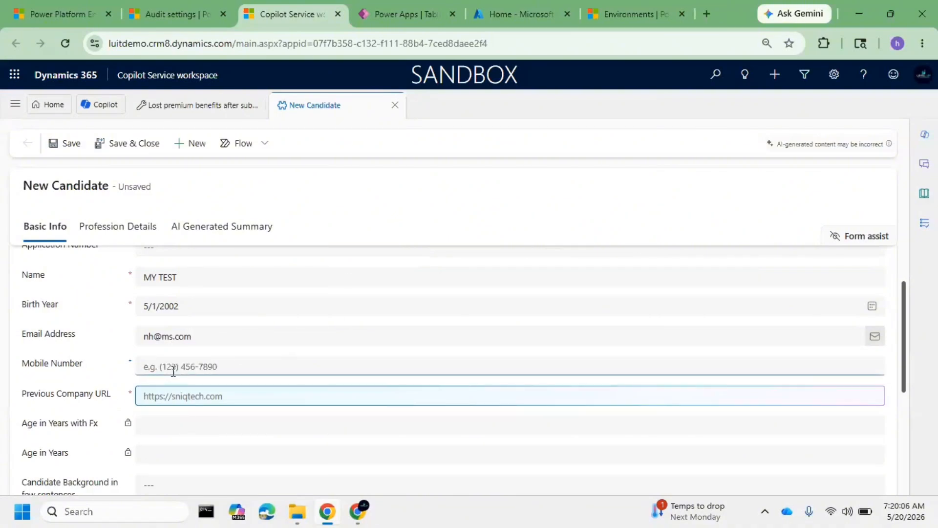
text(9876543210)
Try to save the new candidate using the suggested Previous Company URL
click(223, 398)
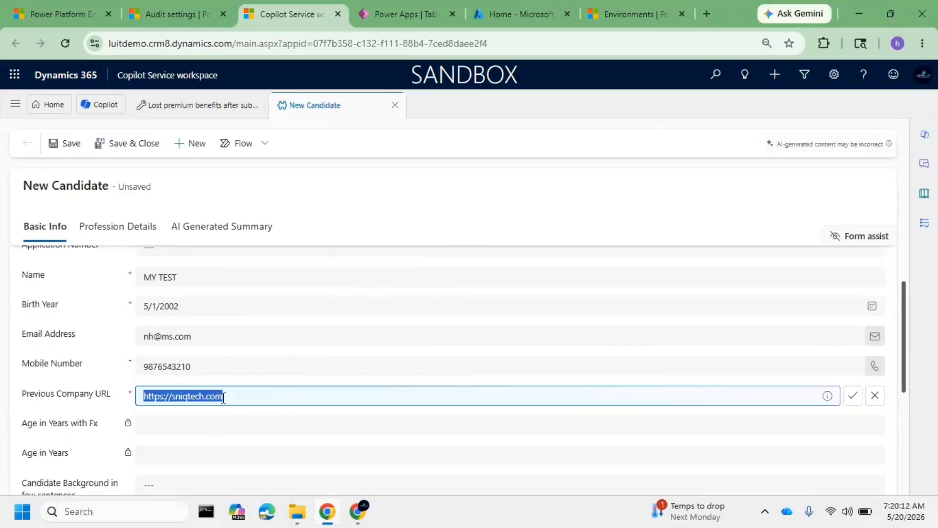
click(221, 414)
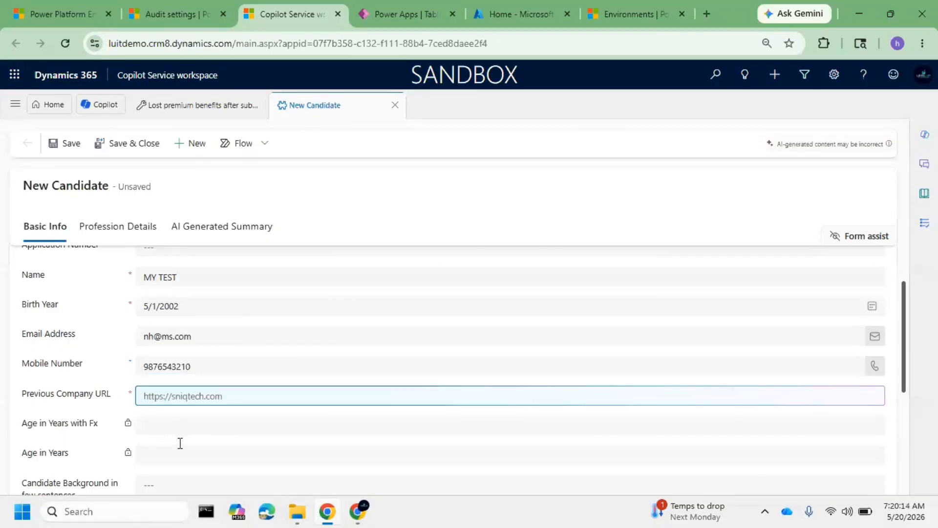
scroll(160, 443, down, 3)
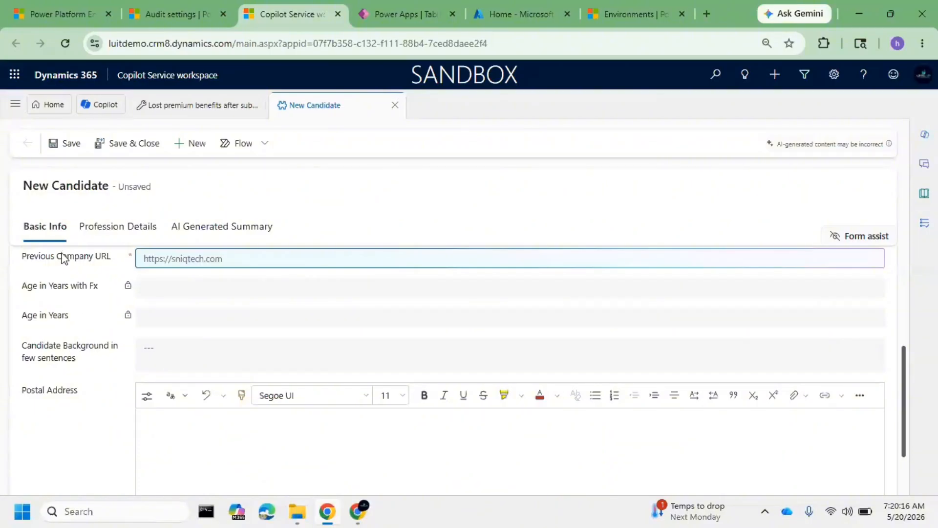
click(72, 143)
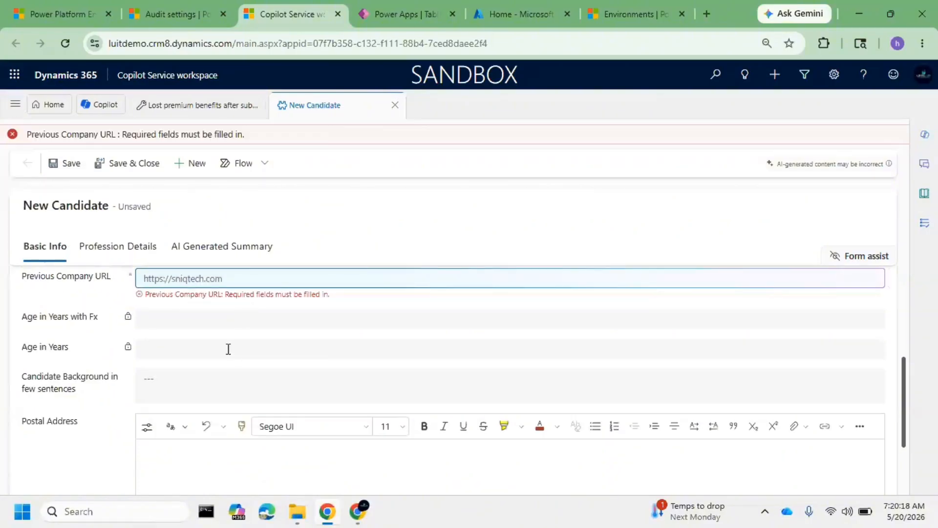
scroll(239, 360, up, 4)
scroll(220, 443, down, 3)
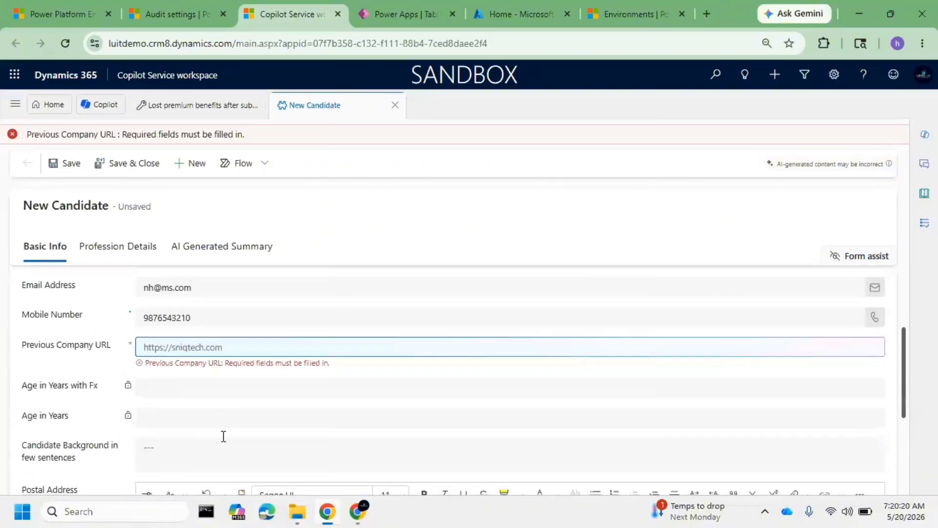
triple_click(268, 346)
key(BackSpace)
text(https://sniqtech.com)
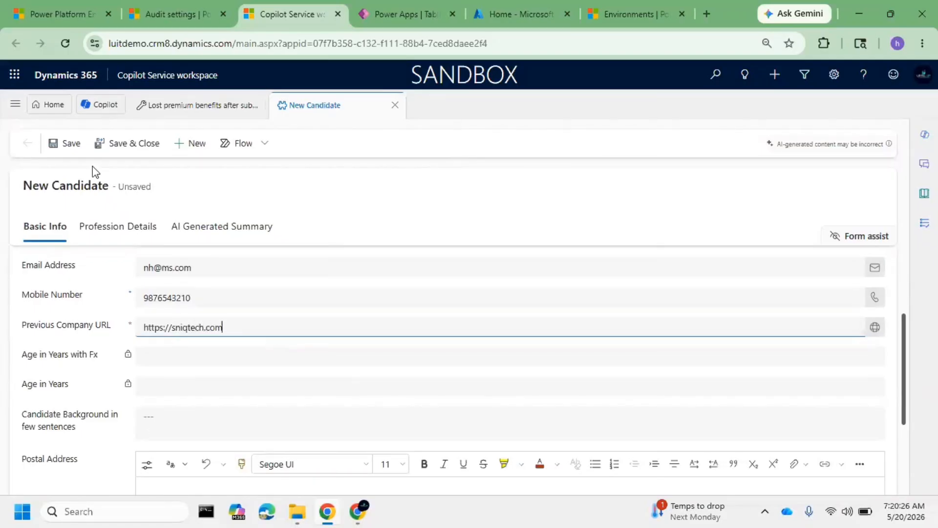
click(71, 143)
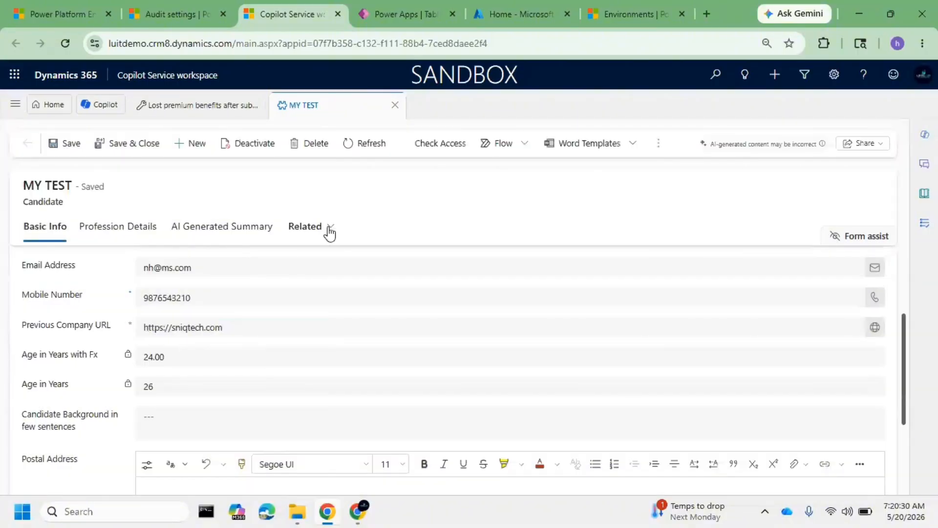
View the Audit History of the MY TEST candidate and refresh the record
click(329, 228)
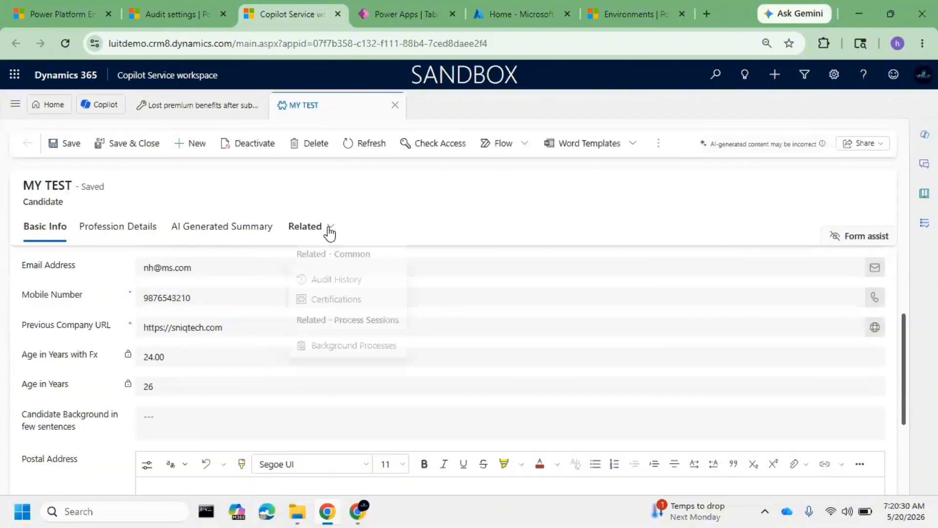
click(352, 284)
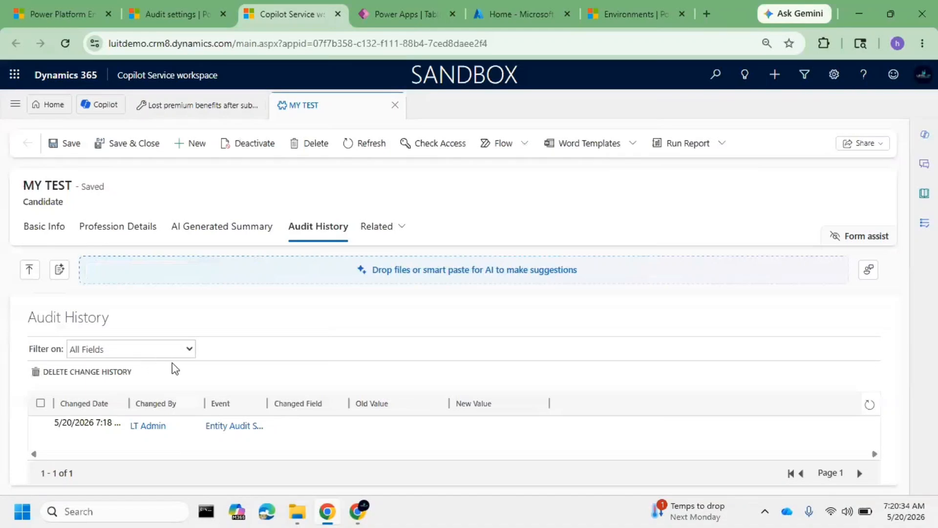
click(372, 143)
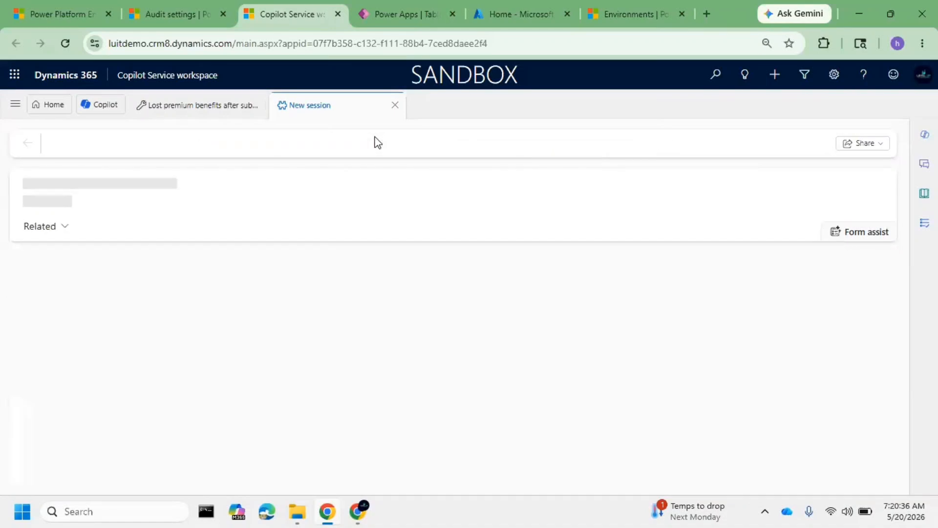
Refresh the MY TEST candidate and examine the record creation details in its Audit History
click(309, 229)
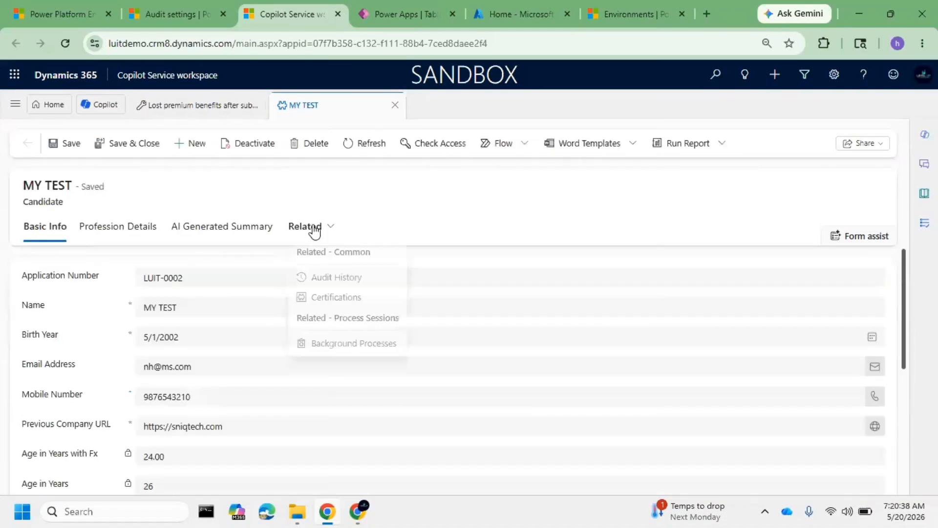
click(351, 285)
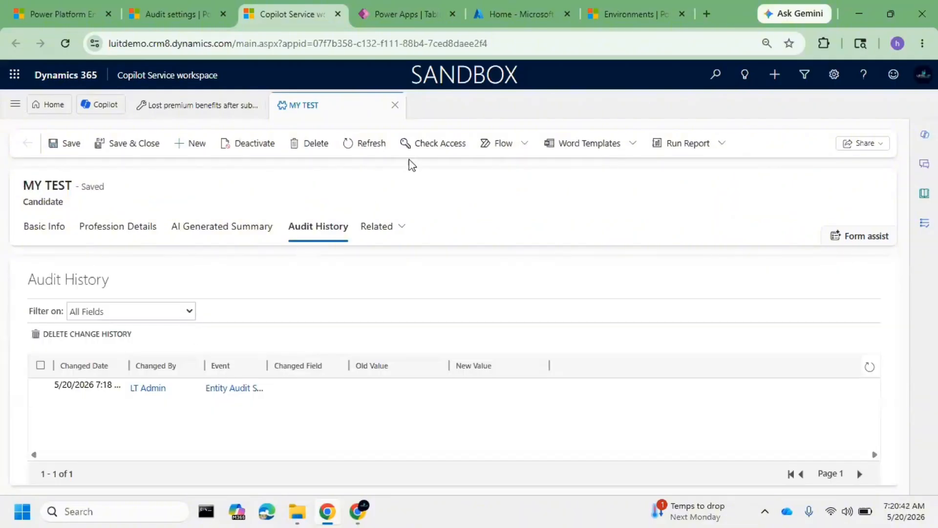
click(361, 145)
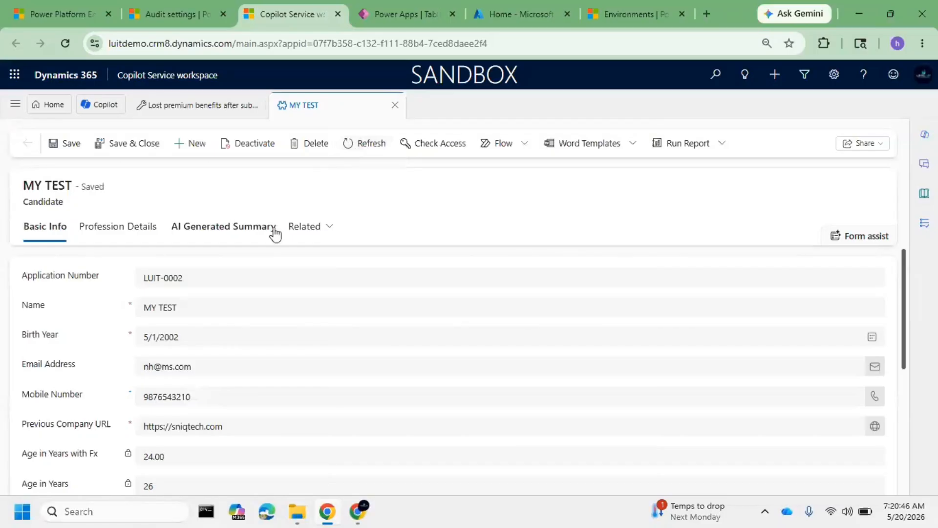
click(308, 231)
click(359, 284)
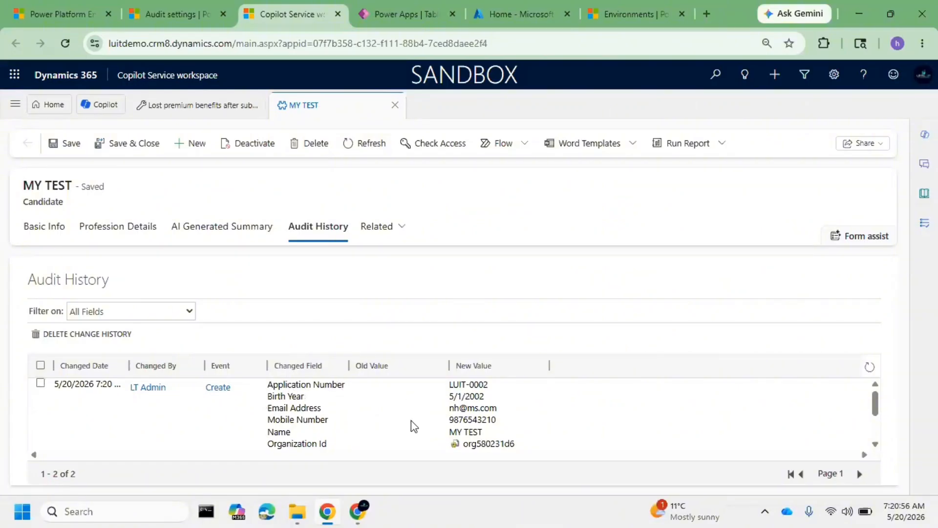
scroll(412, 426, down, 2)
scroll(409, 420, up, 2)
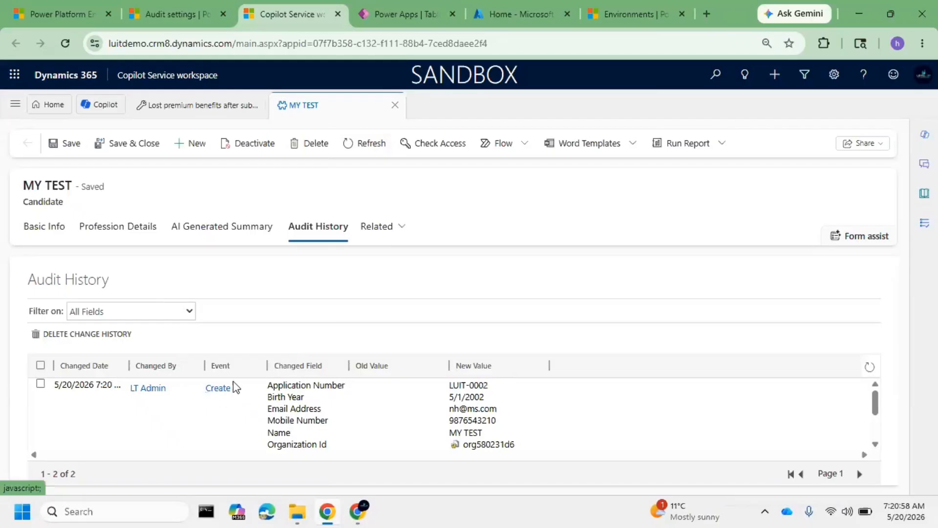
Rename the candidate to MY TEST 1 in its basic info and save the record
click(55, 230)
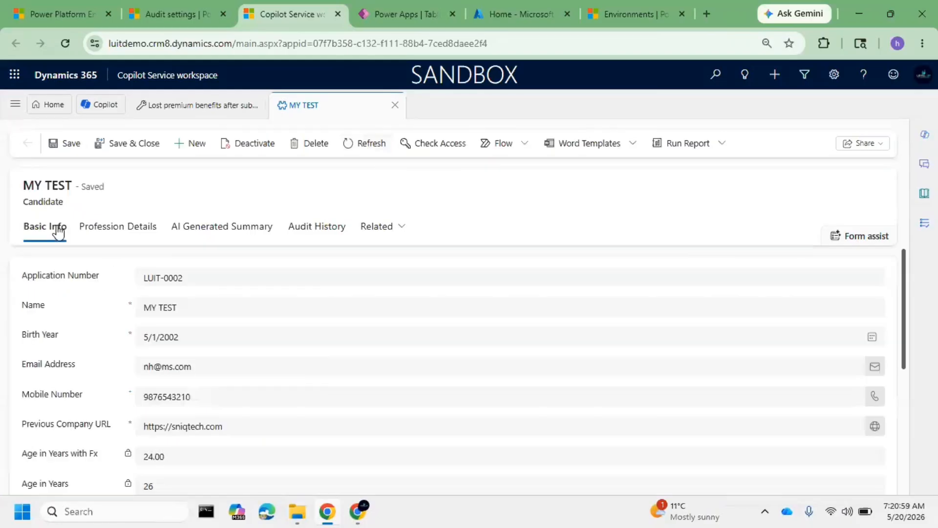
click(223, 306)
text(1)
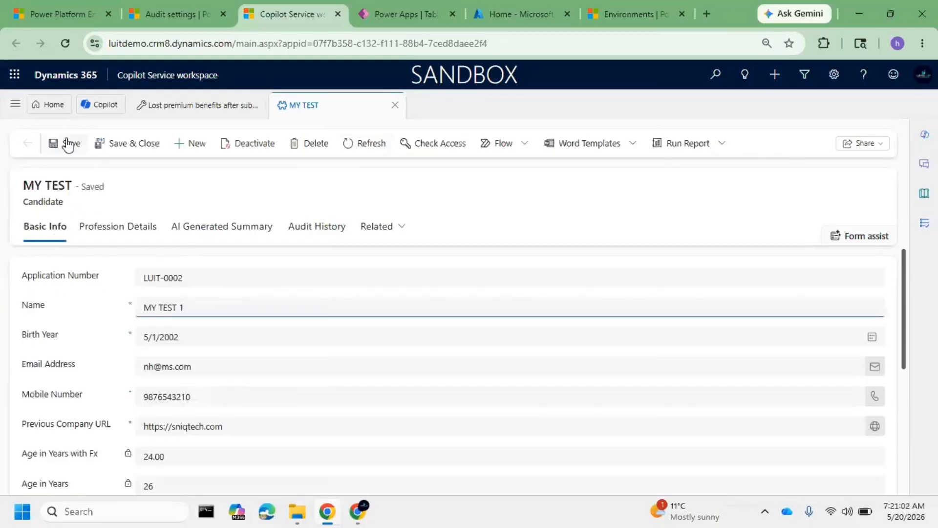
click(64, 143)
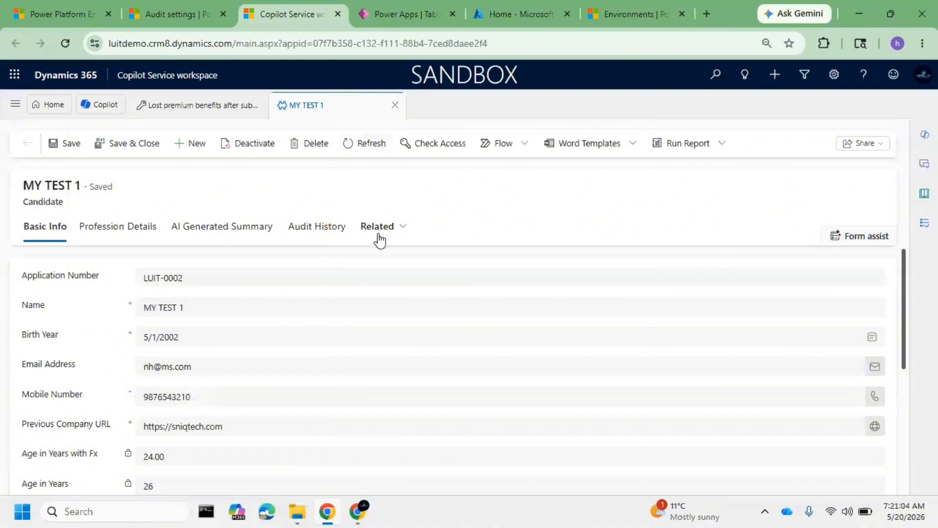
Refresh the MY TEST 1 candidate and check its Audit History for the name change
click(378, 235)
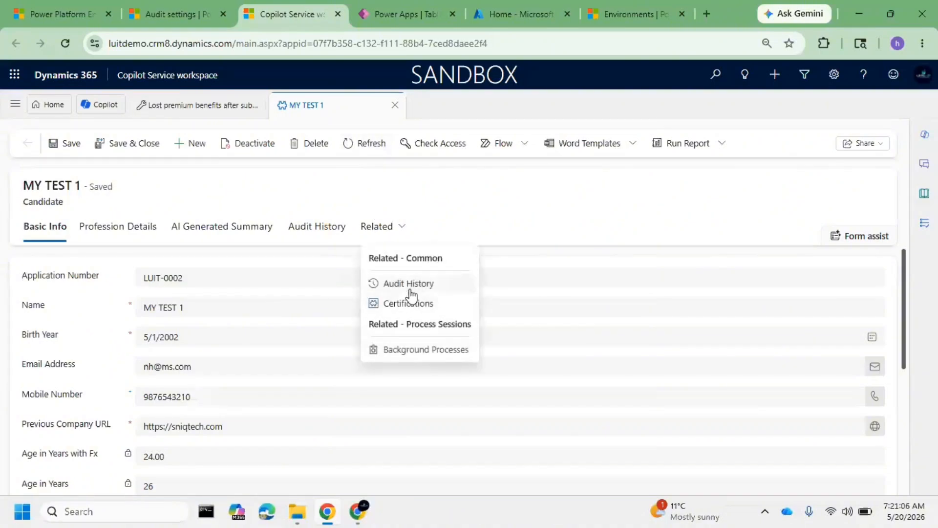
click(408, 286)
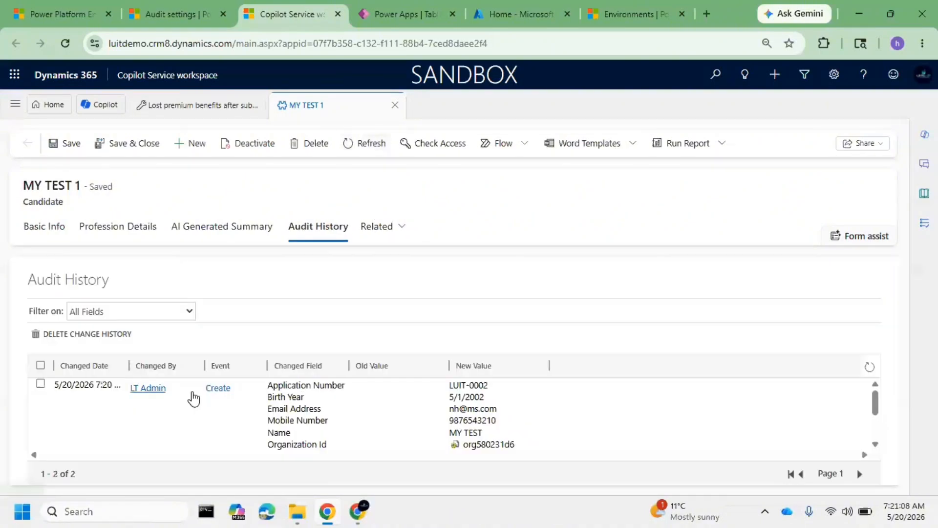
click(353, 145)
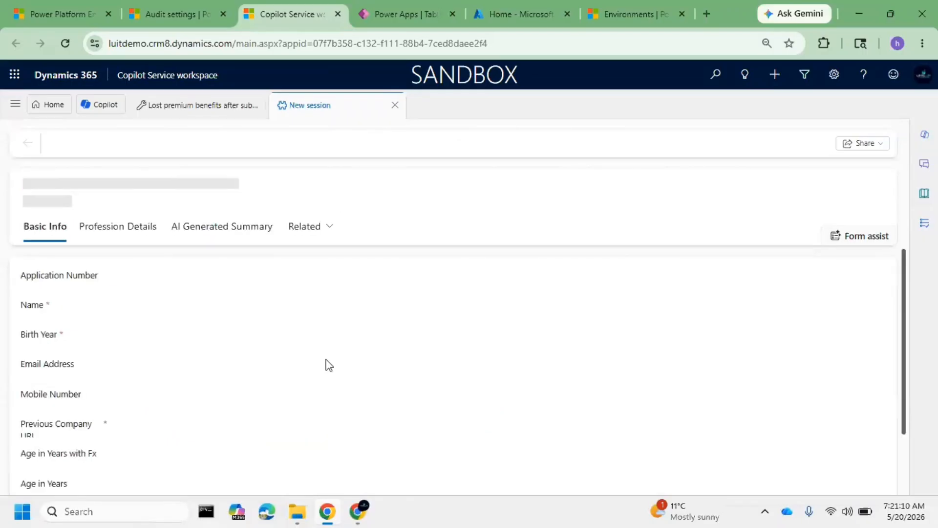
click(314, 230)
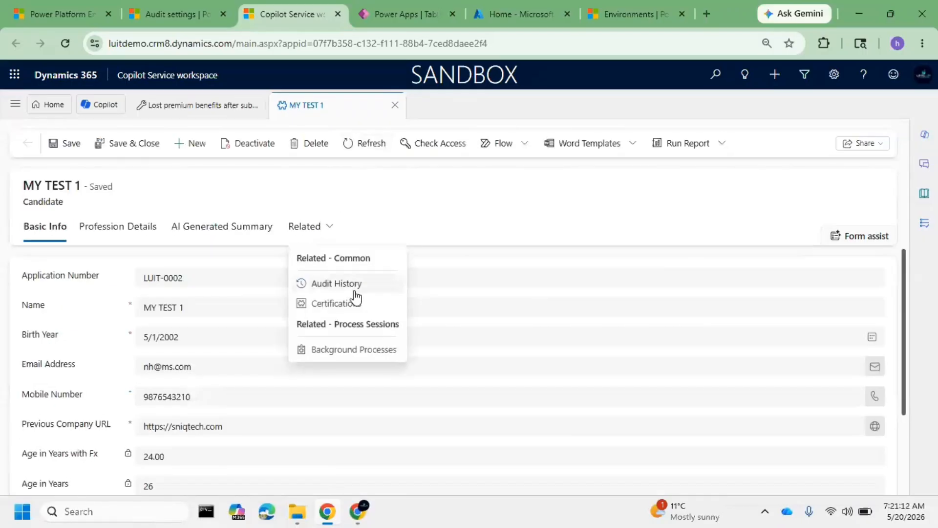
click(355, 291)
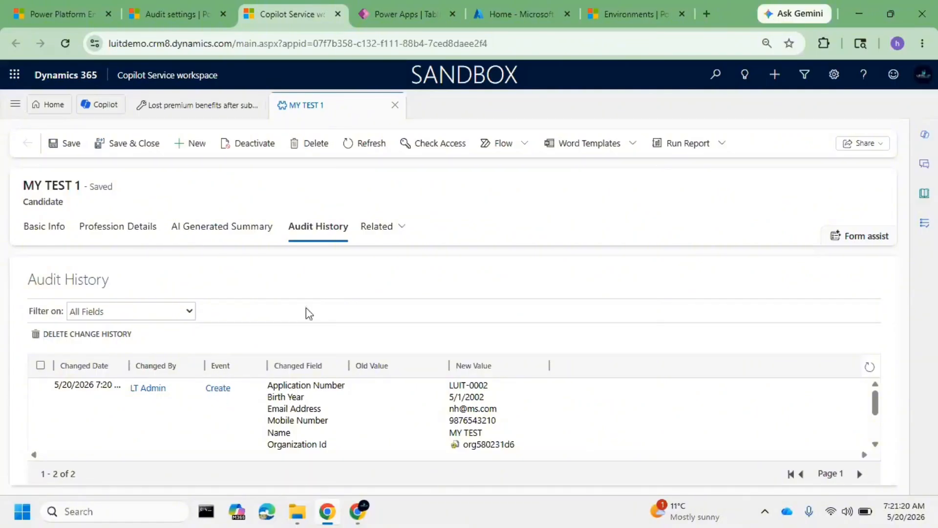
click(359, 147)
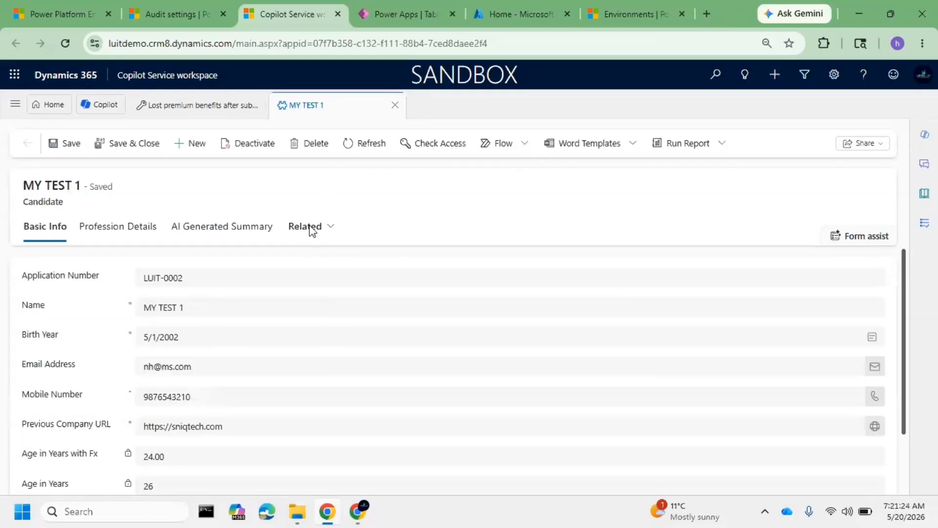
click(310, 231)
click(344, 281)
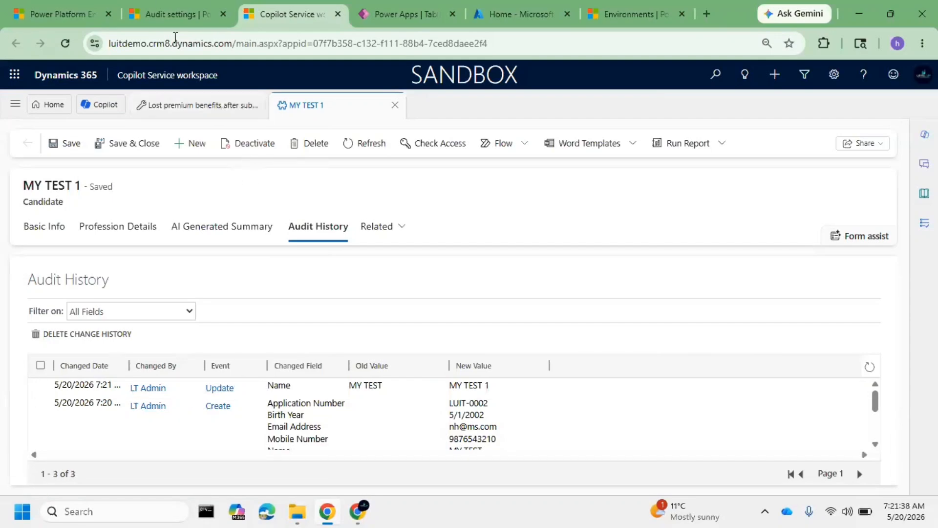
Switch to Power Platform Environment Settings and review the General system settings under Administration, leaving them without saving
click(35, 7)
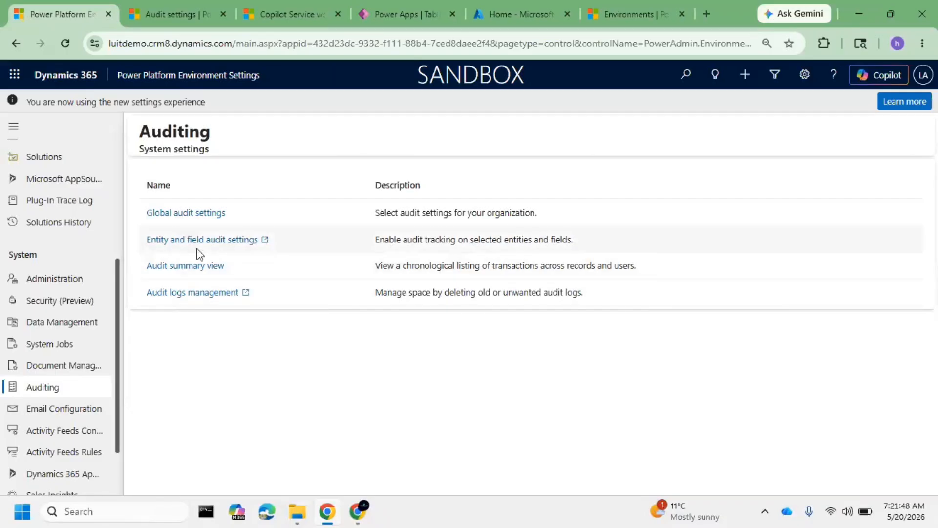
scroll(73, 337, down, 2)
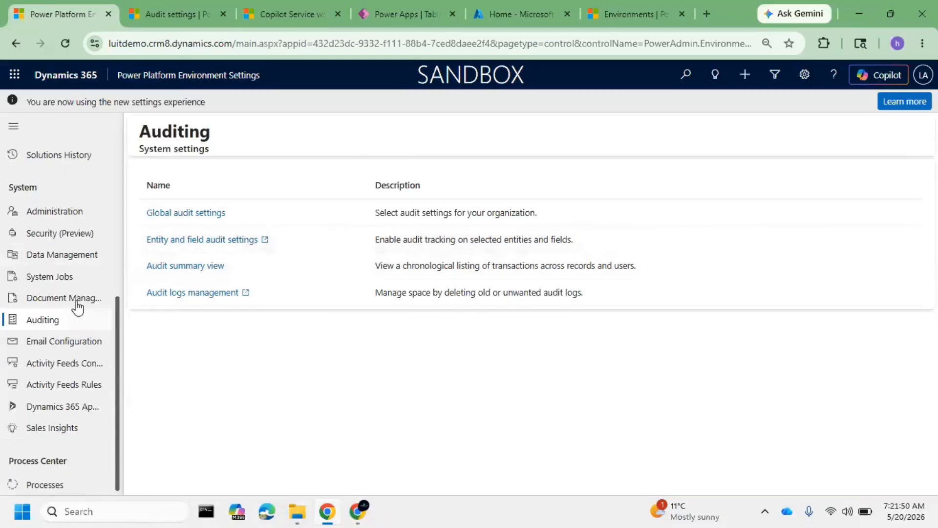
click(61, 215)
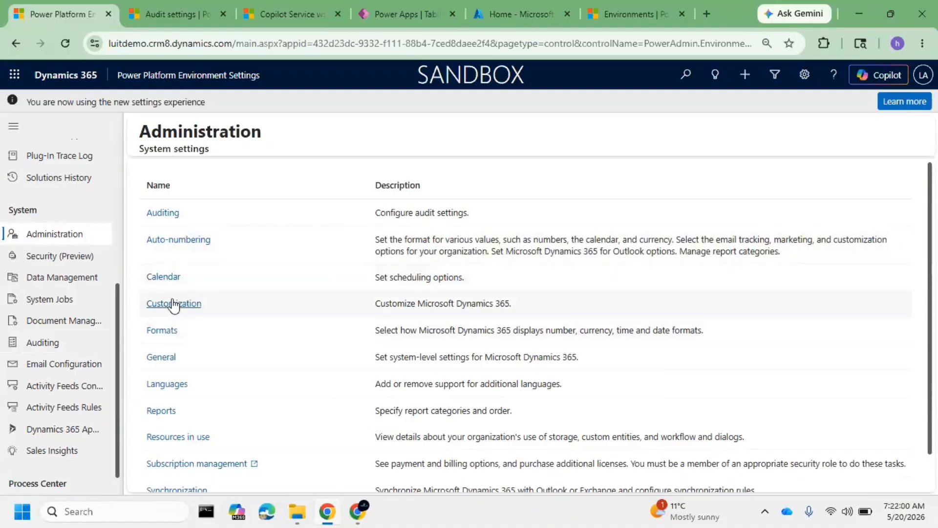
scroll(180, 327, down, 1)
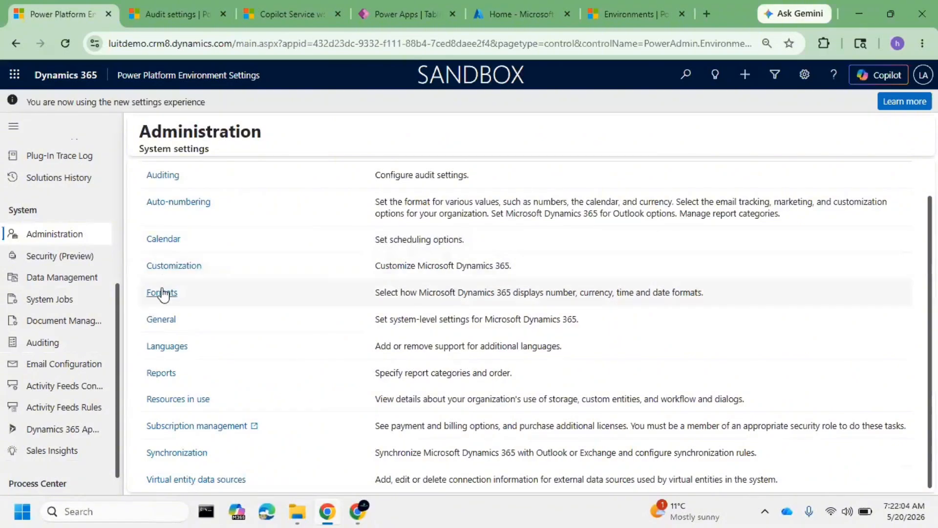
click(169, 319)
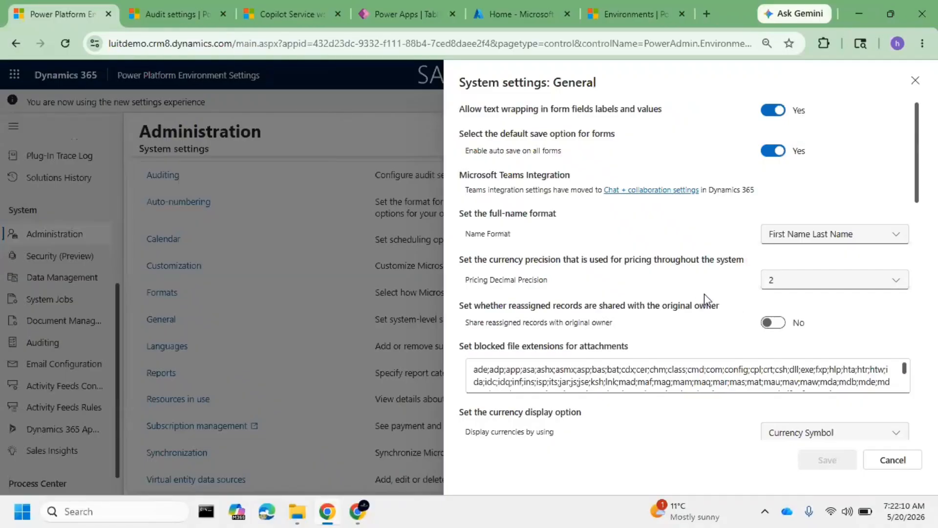
scroll(648, 278, down, 6)
scroll(648, 278, up, 6)
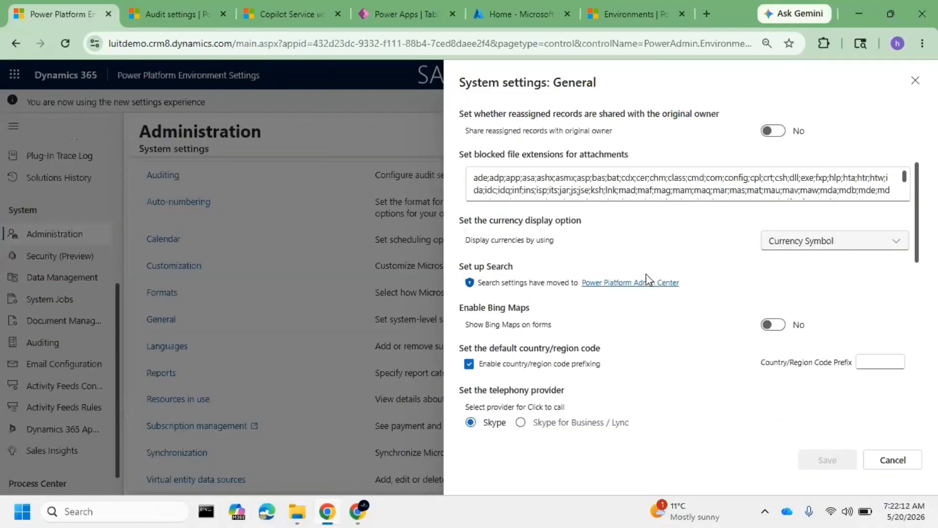
scroll(711, 298, down, 15)
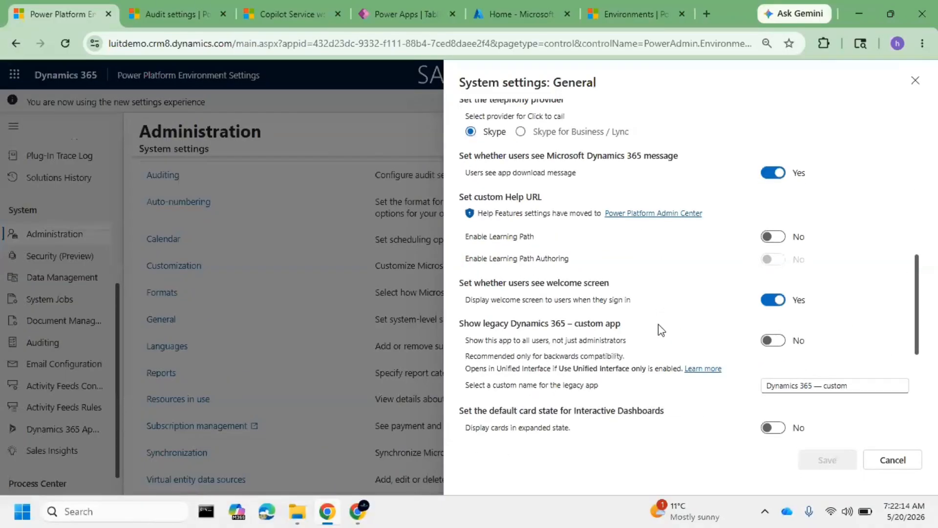
click(893, 461)
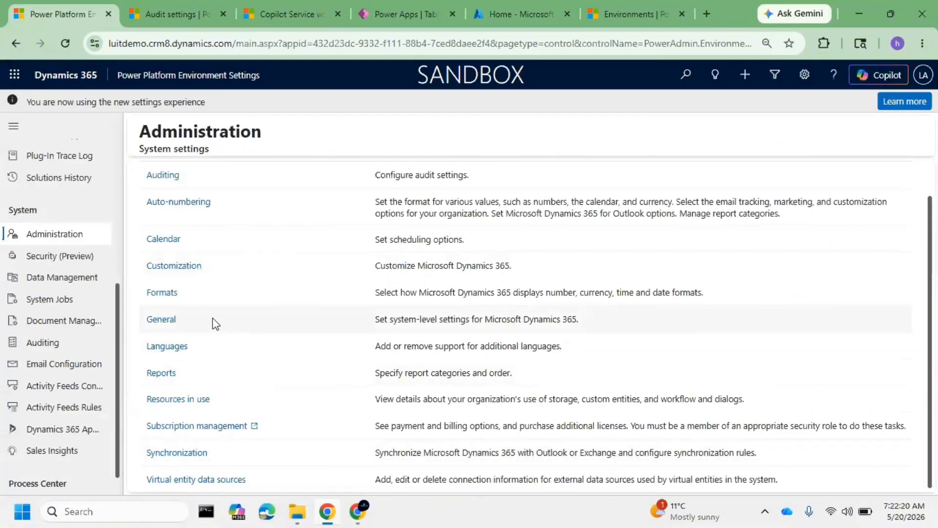
Review the Customization system settings, including plug-in and custom workflow activity tracing, and close them
click(172, 266)
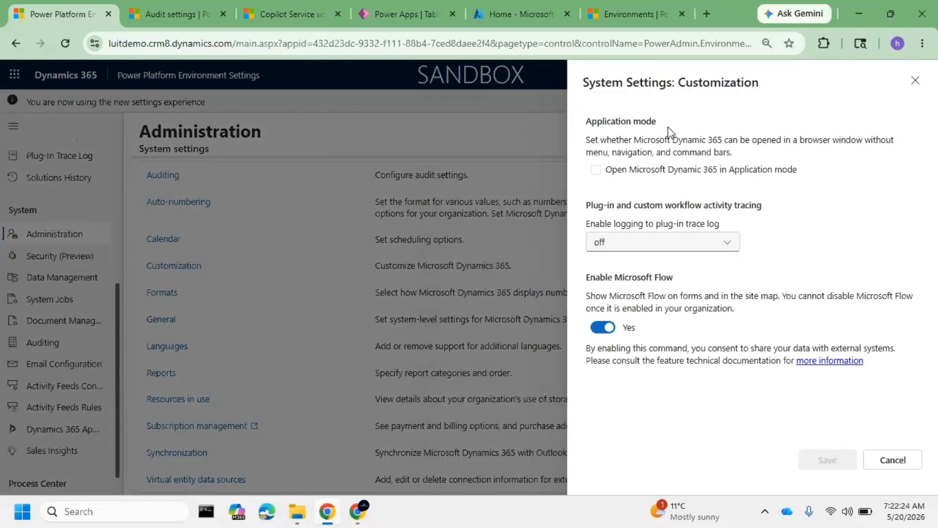
drag(612, 82, 733, 108)
click(661, 205)
click(914, 81)
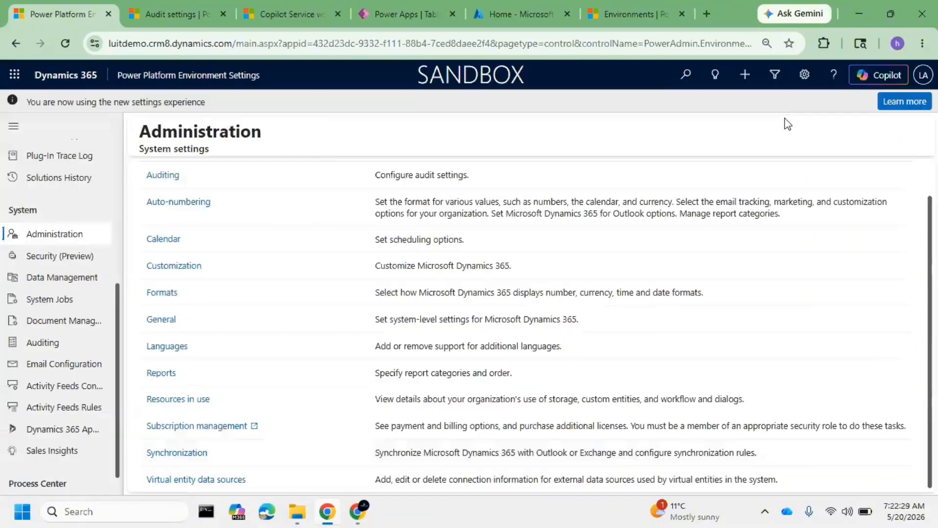
Look through the Data Management system settings, from duplicate detection to field translations
click(83, 278)
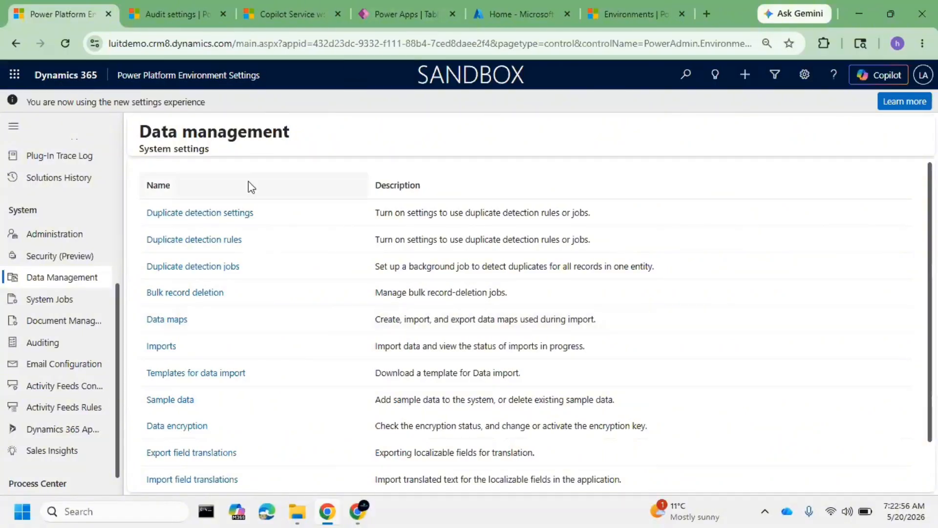
scroll(248, 357, down, 2)
scroll(248, 360, up, 2)
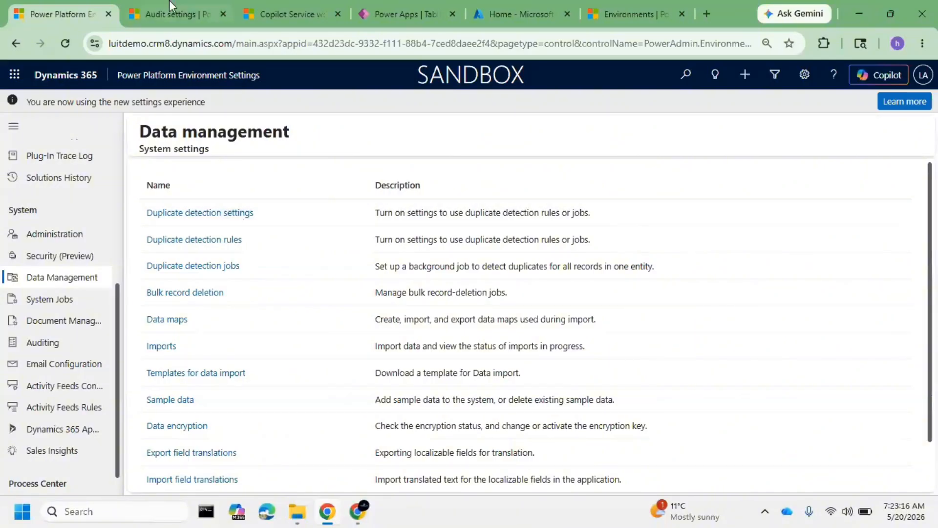
Switch back to Copilot Service workspace and start a new candidate with the name copied from the MY TEST 1 record
click(279, 8)
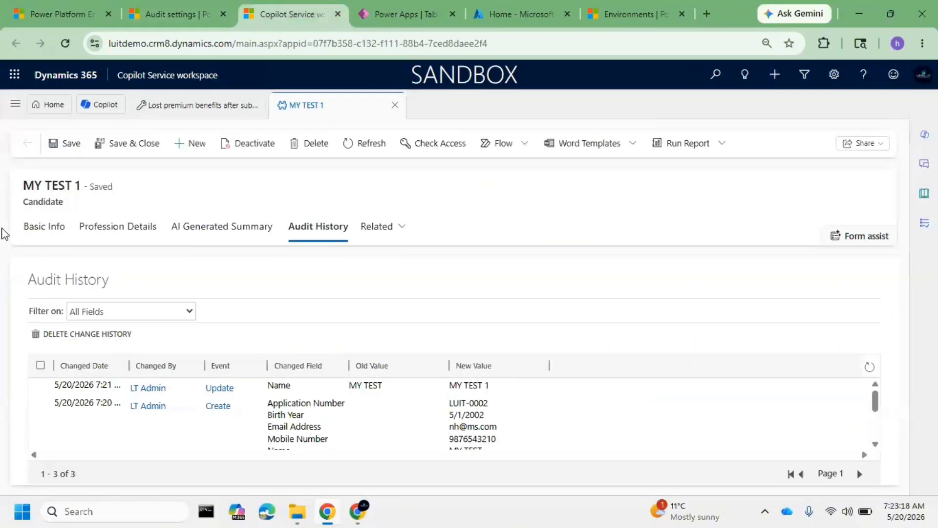
click(32, 230)
drag(229, 307, 143, 307)
key(ctrl+c)
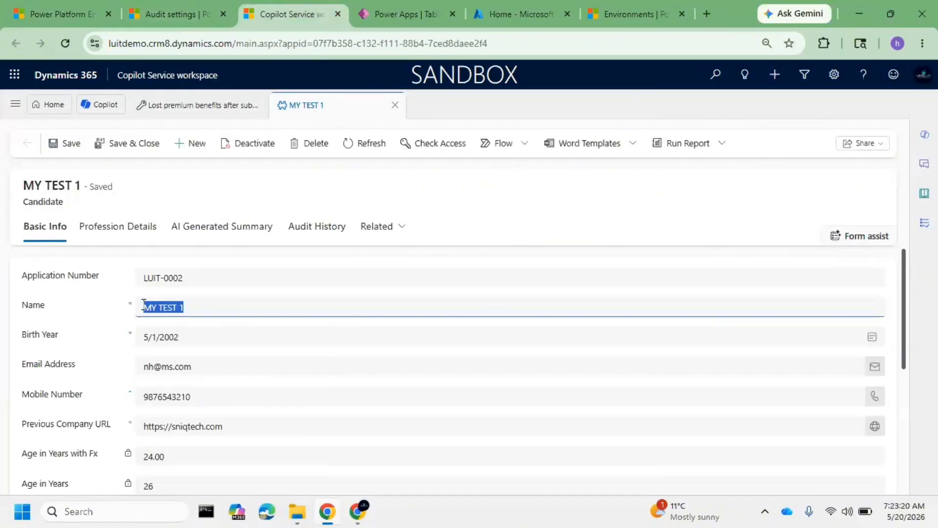
click(198, 145)
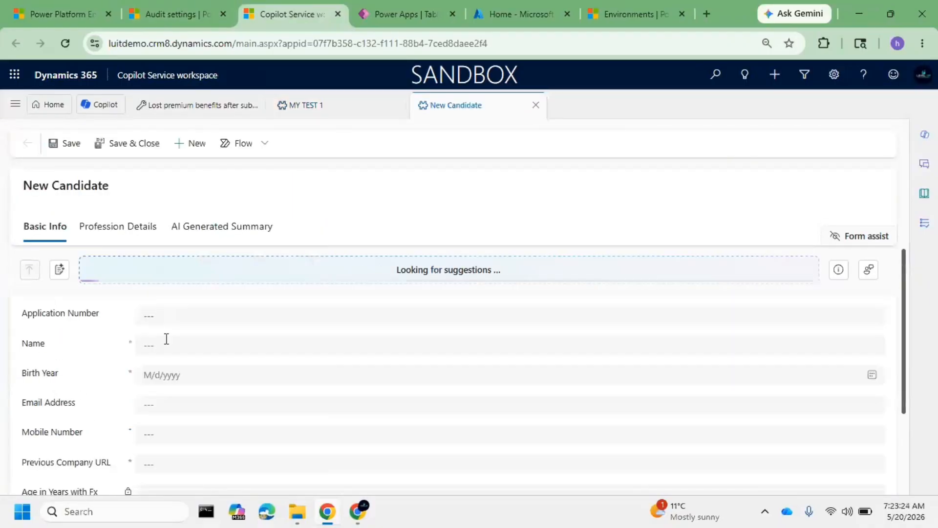
click(165, 344)
key(ctrl+v)
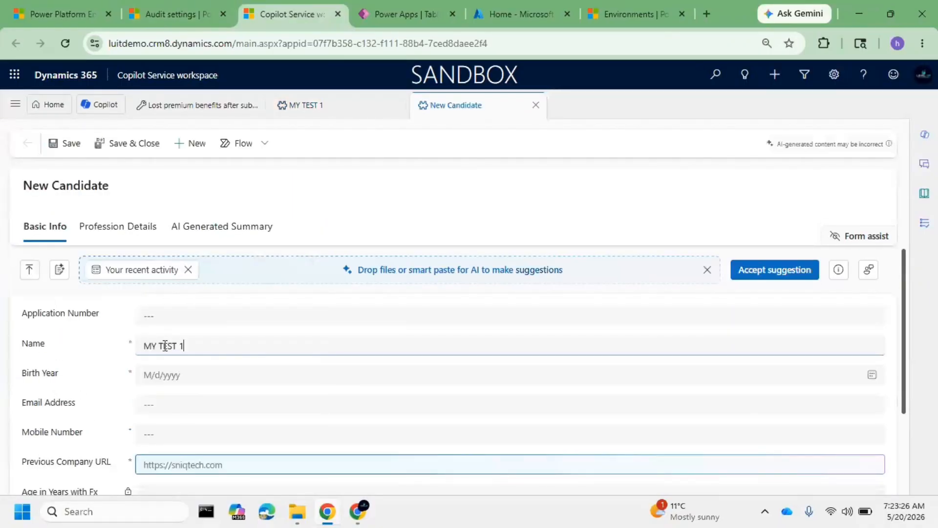
Pick the new candidate's birth date and try to save the record without an email address or mobile number
click(171, 375)
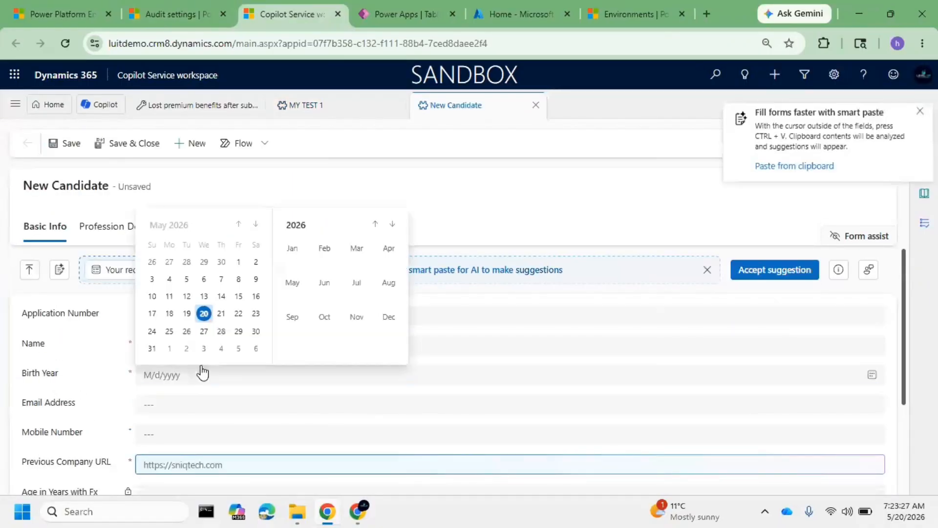
click(238, 261)
click(182, 408)
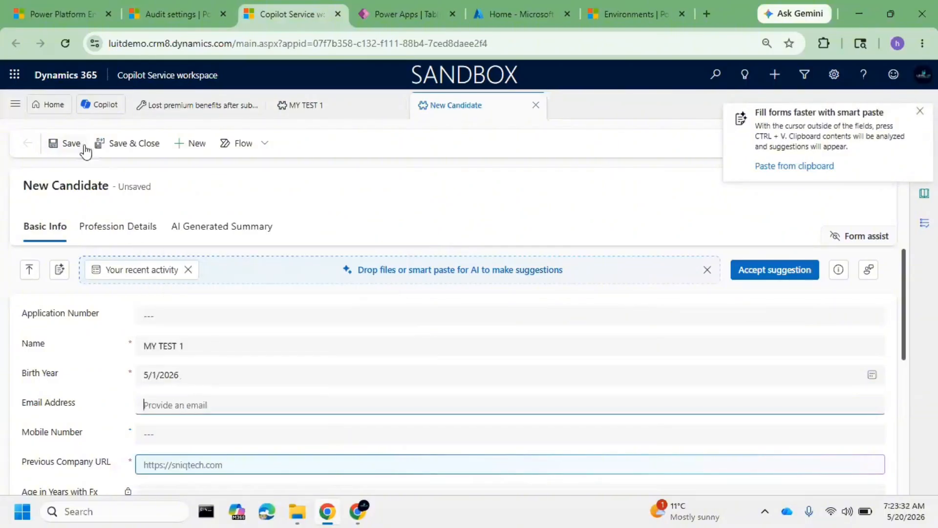
click(70, 145)
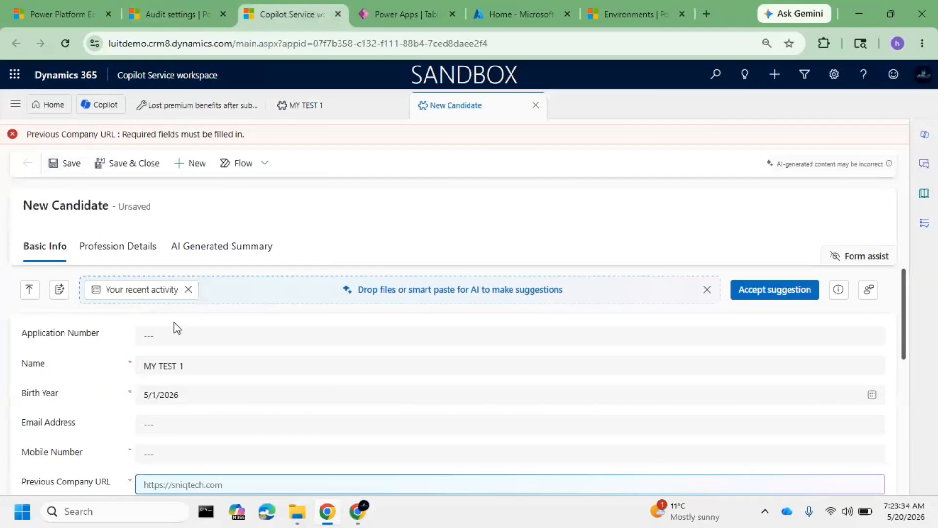
scroll(165, 381, up, 1)
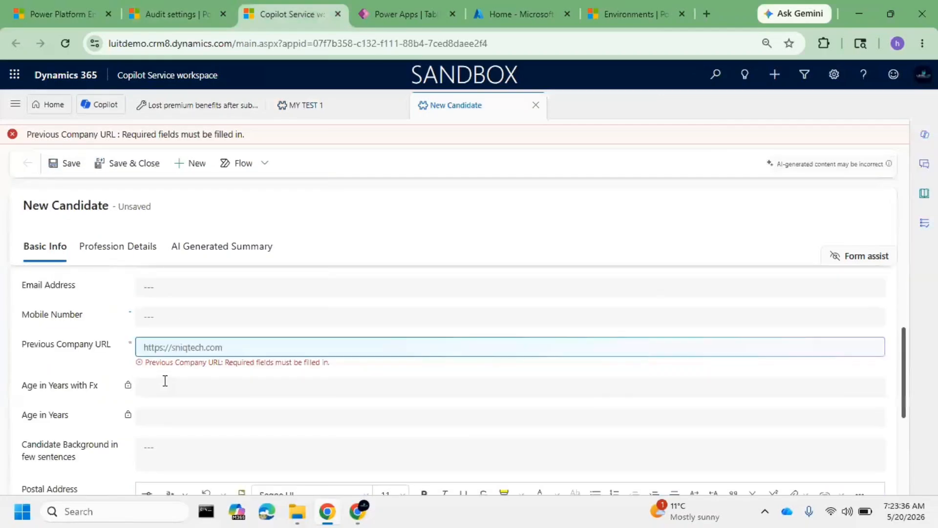
drag(237, 361, 233, 345)
click(233, 345)
text(s://sniq.com)
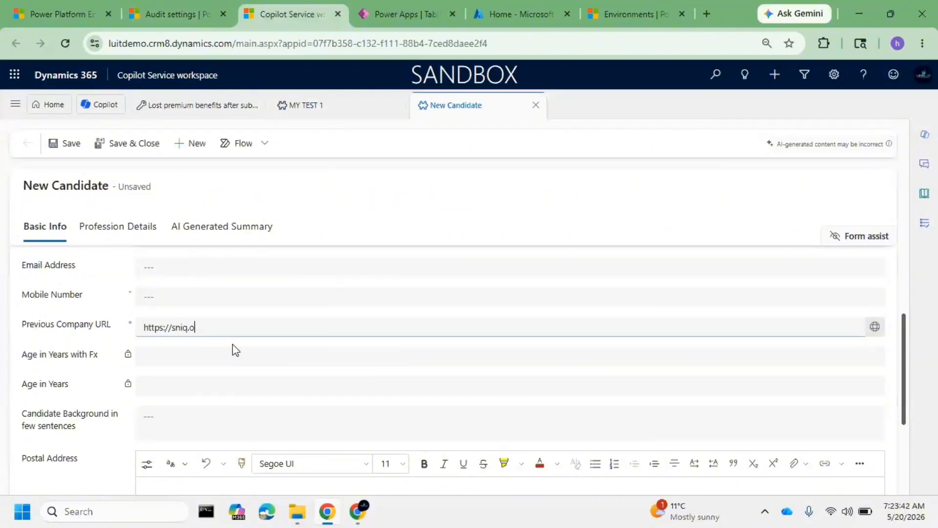
click(67, 143)
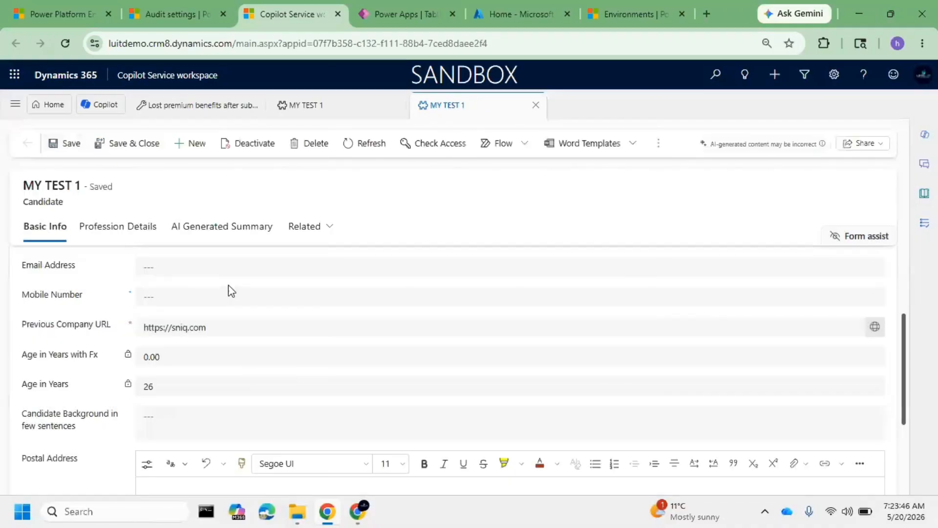
drag(205, 348, 148, 353)
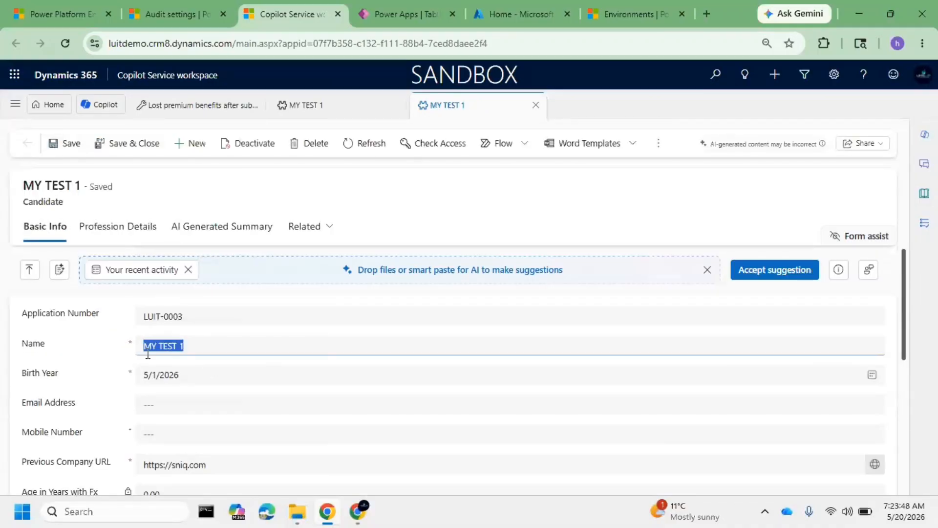
click(222, 362)
drag(223, 349, 71, 355)
Switch to Power Platform Environment Settings, turn duplicate detection off and back on in the duplicate detection settings, and save
click(54, 7)
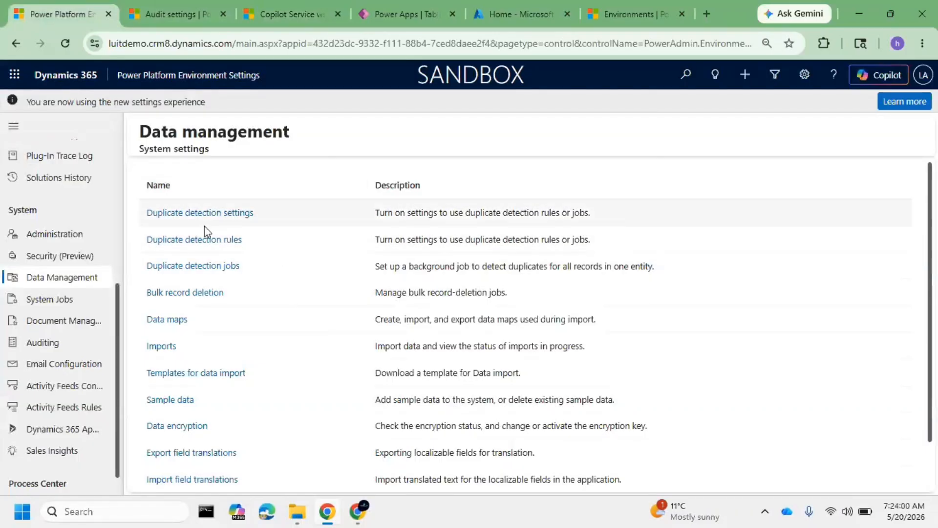
click(233, 217)
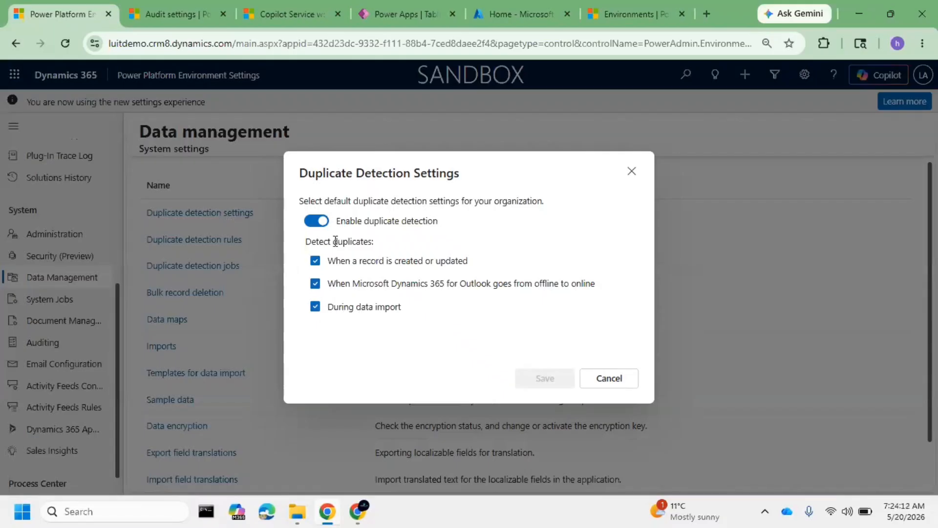
mouse_move(379, 206)
mouse_down()
mouse_move(477, 215)
mouse_move(378, 220)
mouse_up()
click(317, 220)
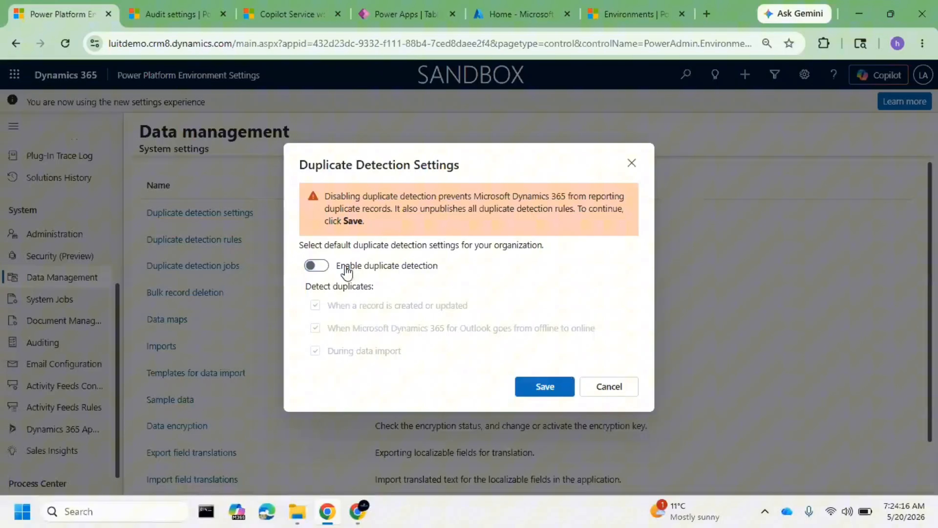
click(316, 266)
click(554, 381)
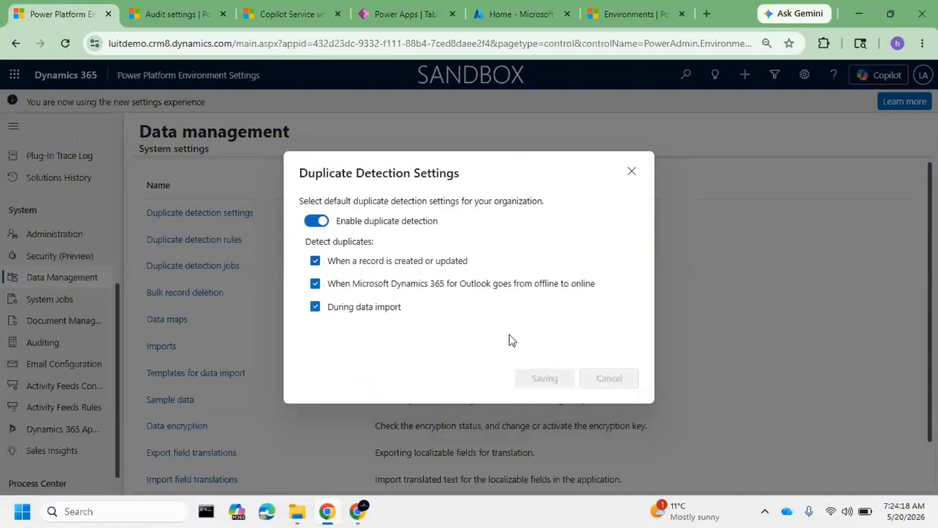
Recheck the MY TEST 1 candidate's name in Copilot Service workspace, then open the environment's duplicate detection rules
click(315, 2)
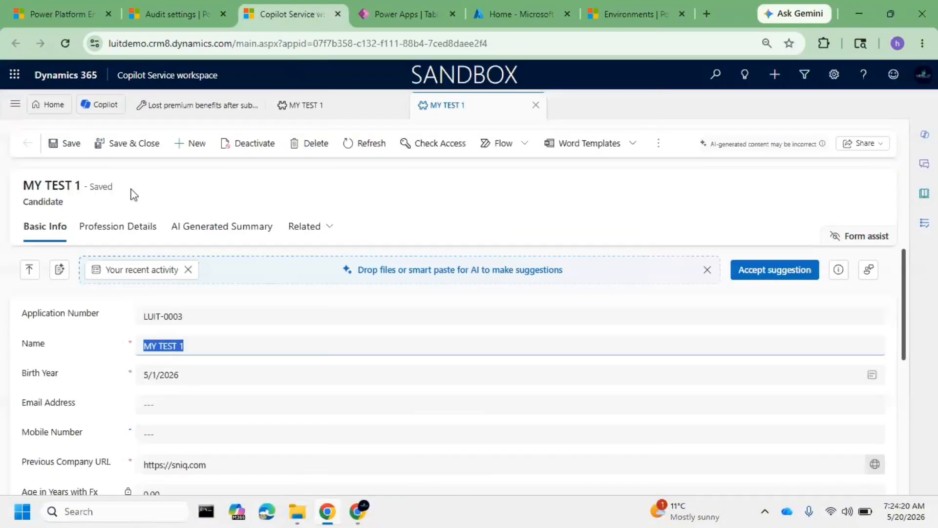
drag(66, 204, 45, 201)
drag(205, 352, 81, 354)
click(59, 354)
drag(218, 349, 112, 349)
click(60, 7)
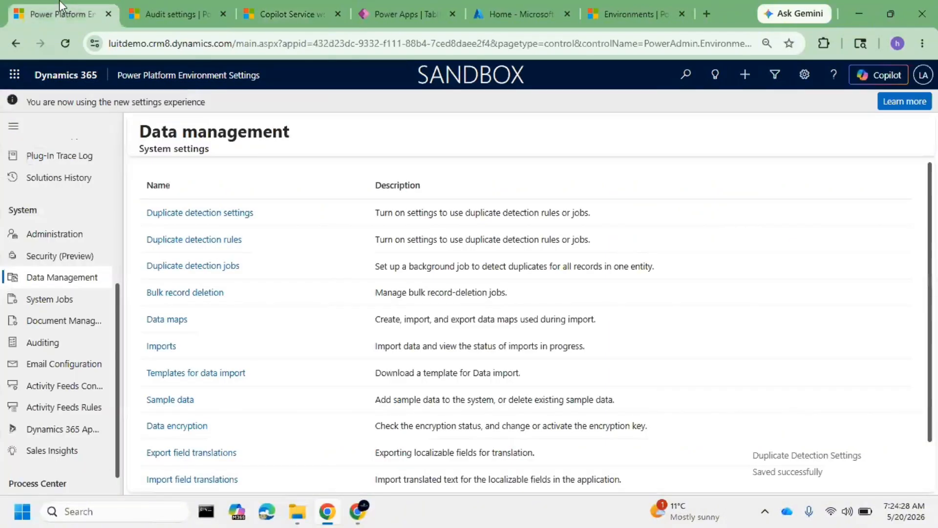
click(211, 239)
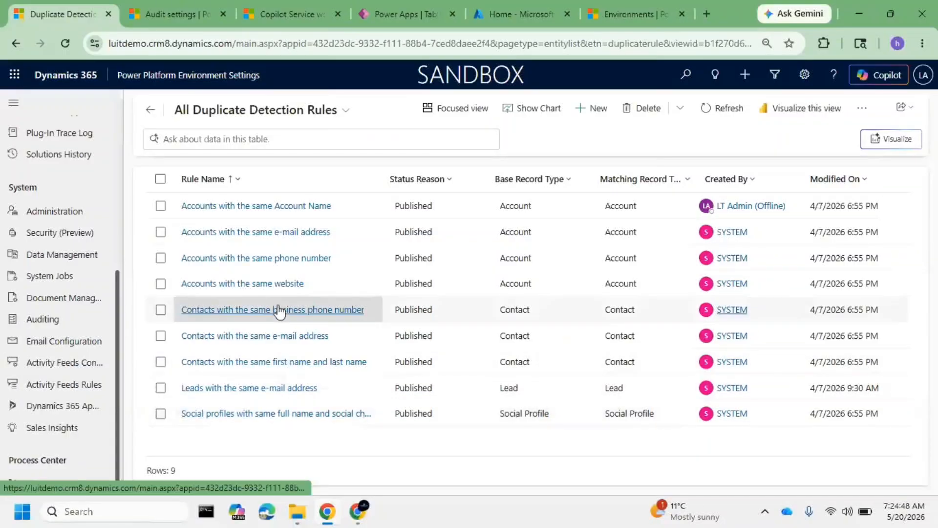
Switch to Copilot Service workspace, show the contacts in the Service area and open the first contact in My Active Contacts
click(292, 14)
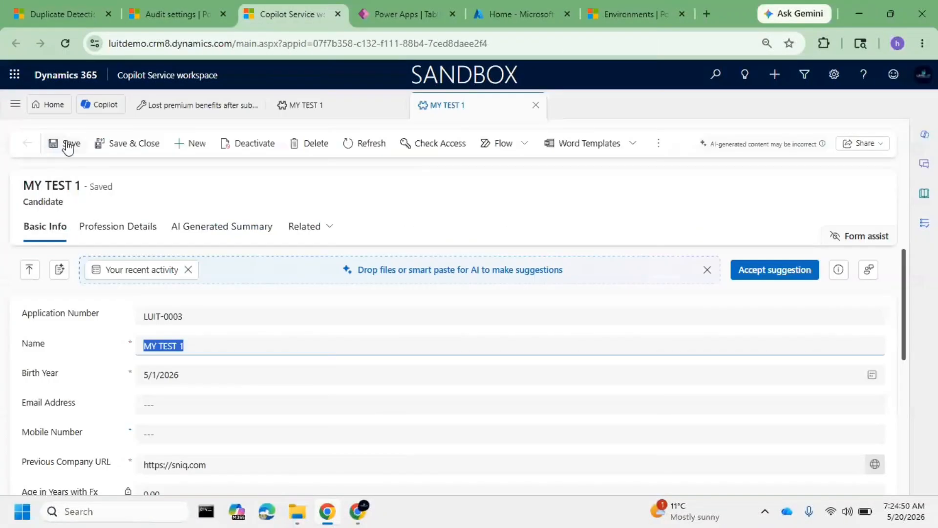
click(202, 103)
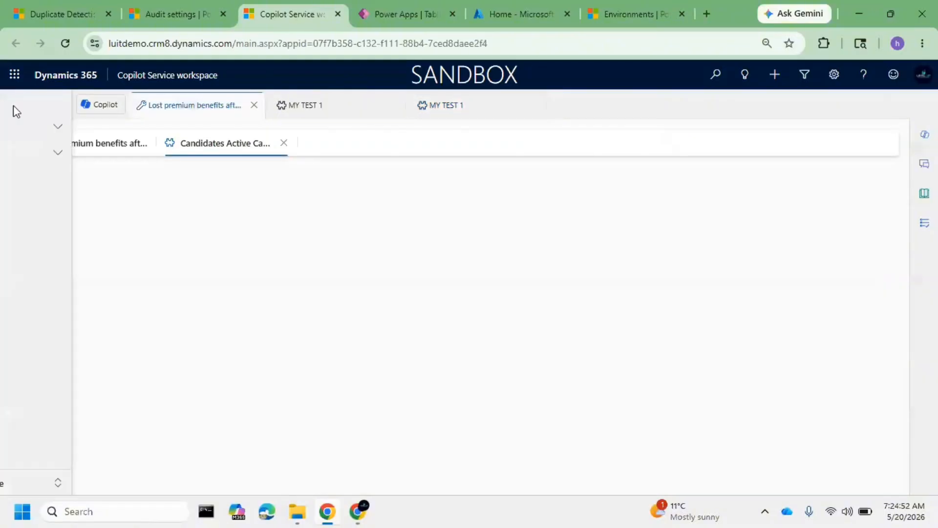
click(14, 105)
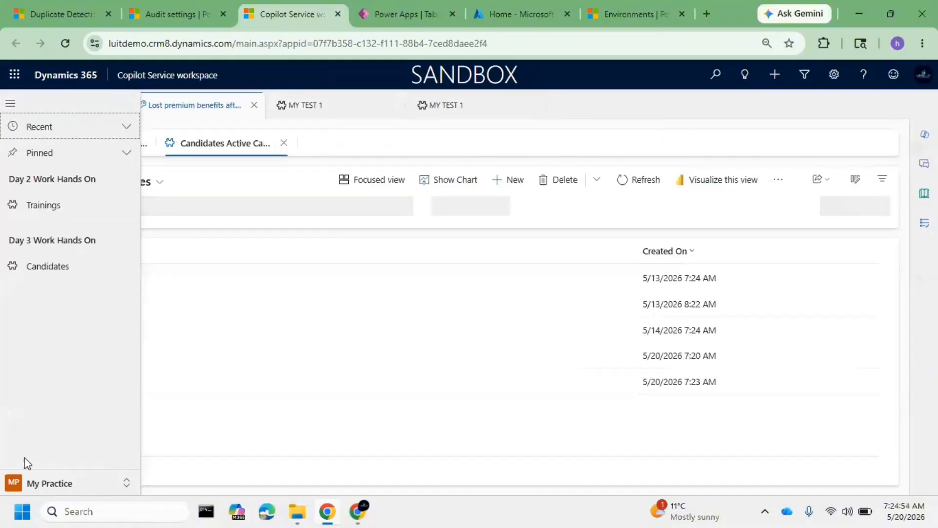
click(58, 485)
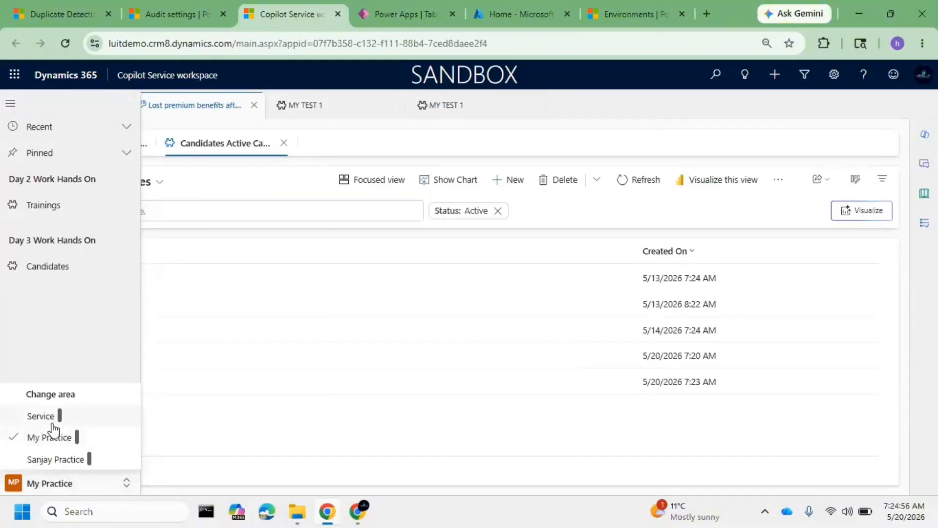
click(55, 416)
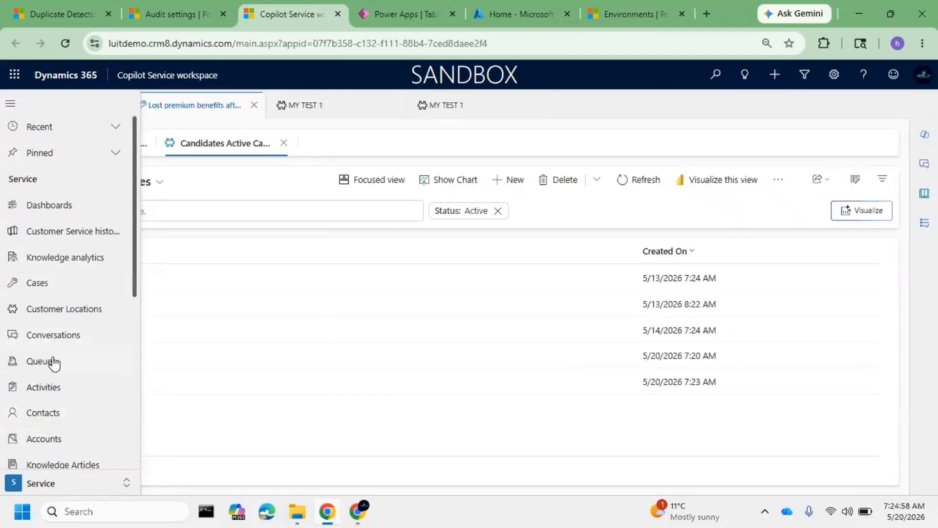
click(58, 412)
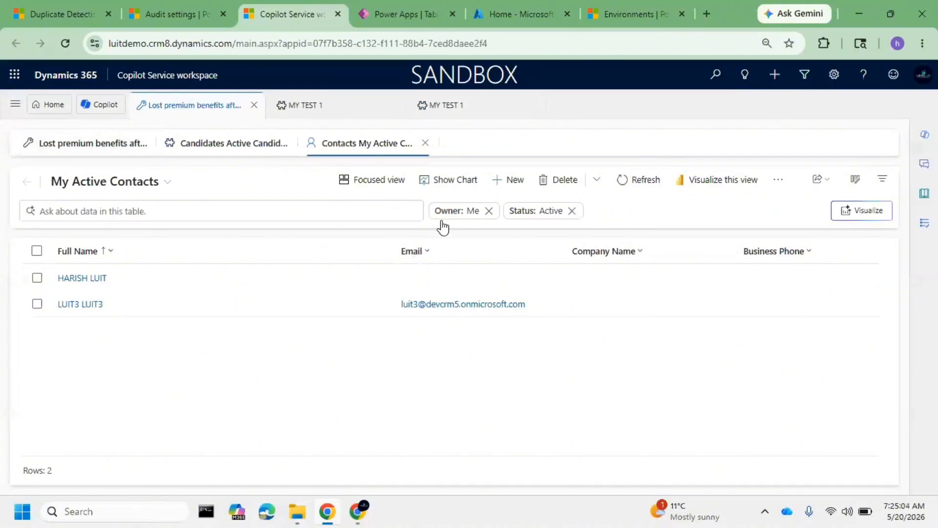
click(143, 277)
click(83, 279)
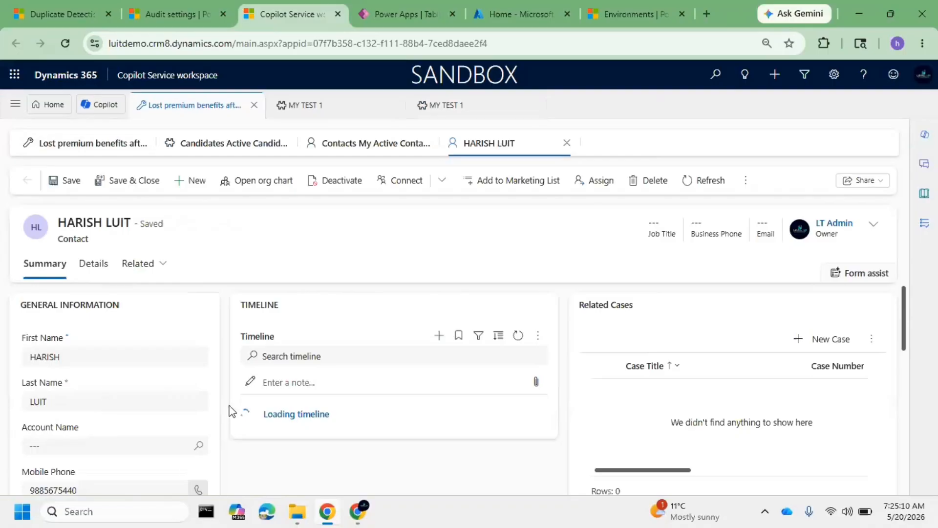
Create a new contact with the existing contact's first and last name, and save it by ignoring the duplicate match
click(189, 182)
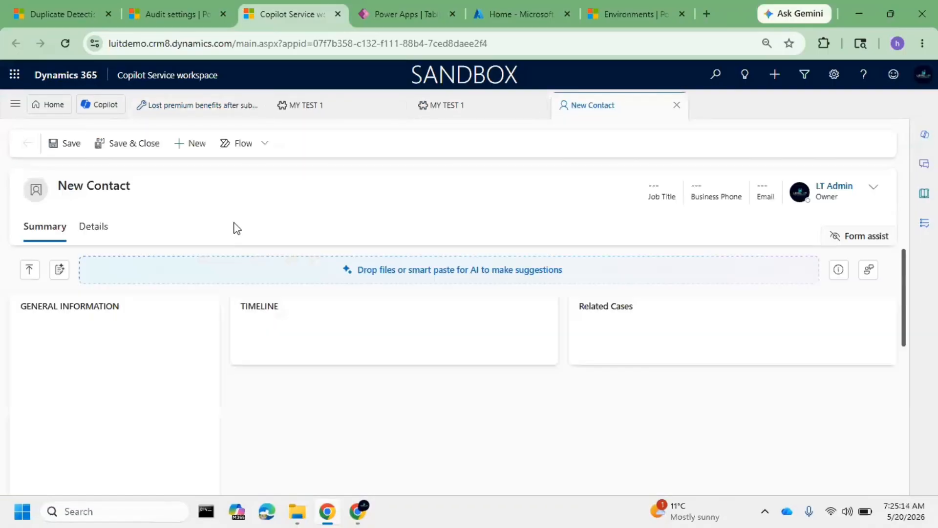
click(96, 358)
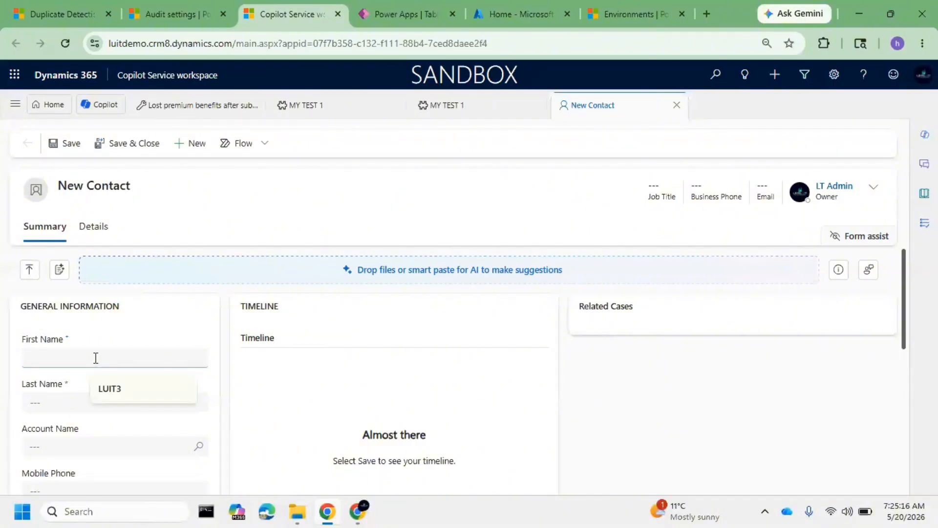
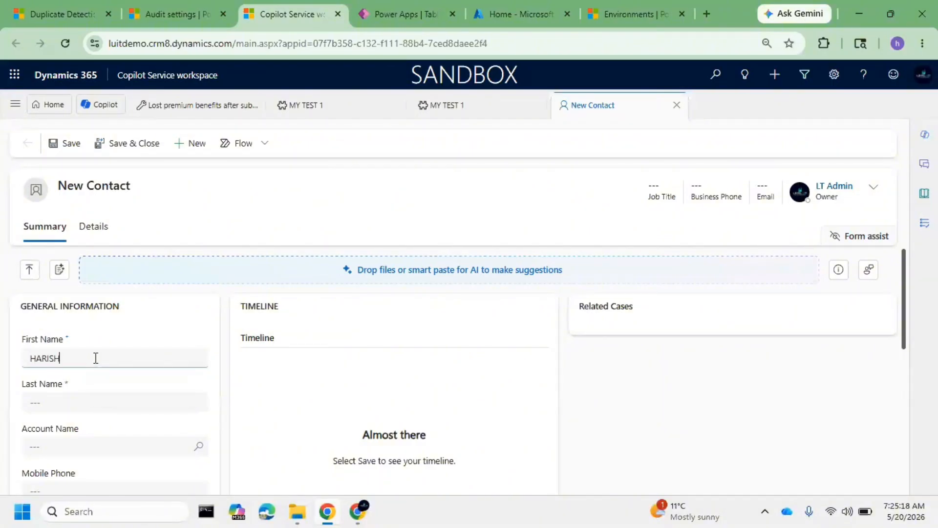
click(80, 405)
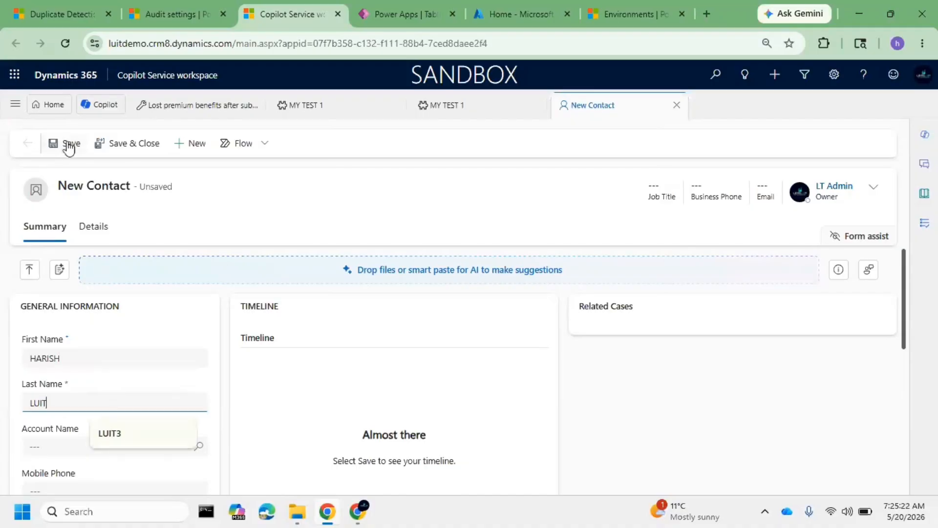
click(68, 146)
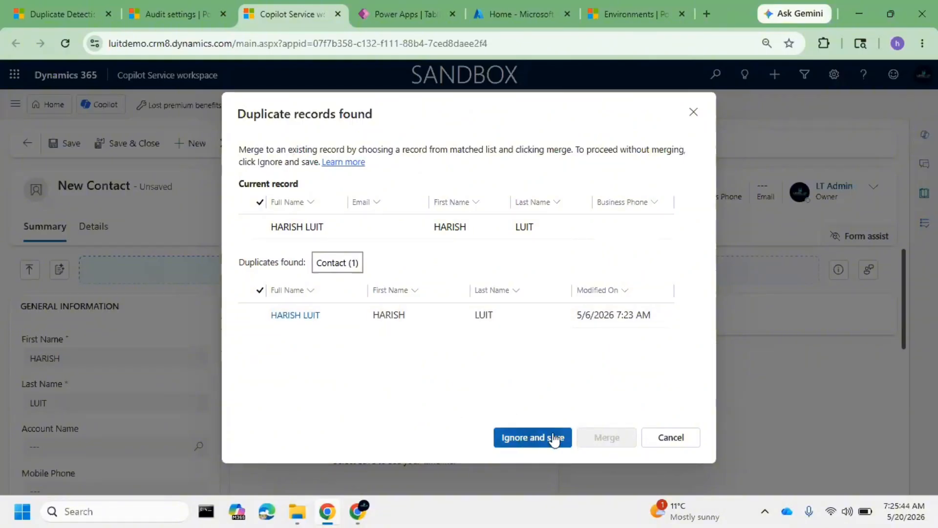
click(520, 438)
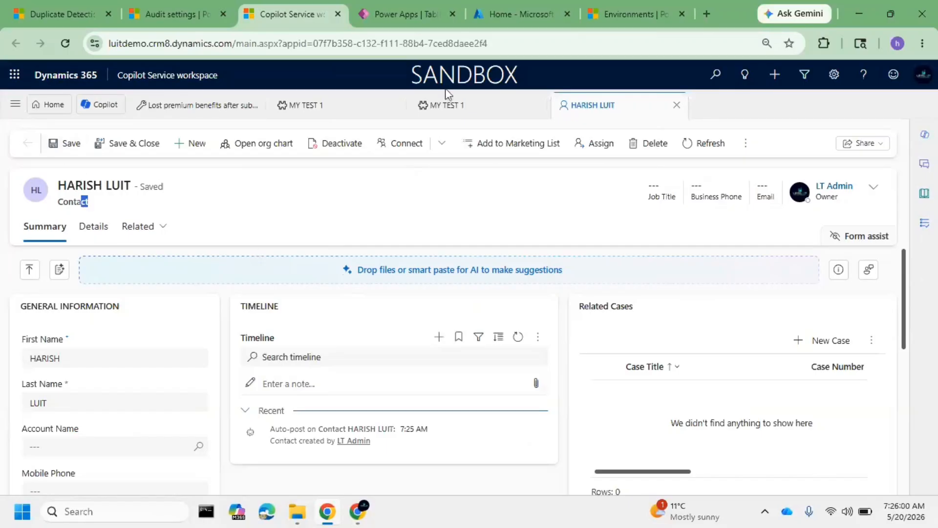
Switch to Power Platform Environment Settings and start a new duplicate detection rule named Candidate Name Check
click(173, 15)
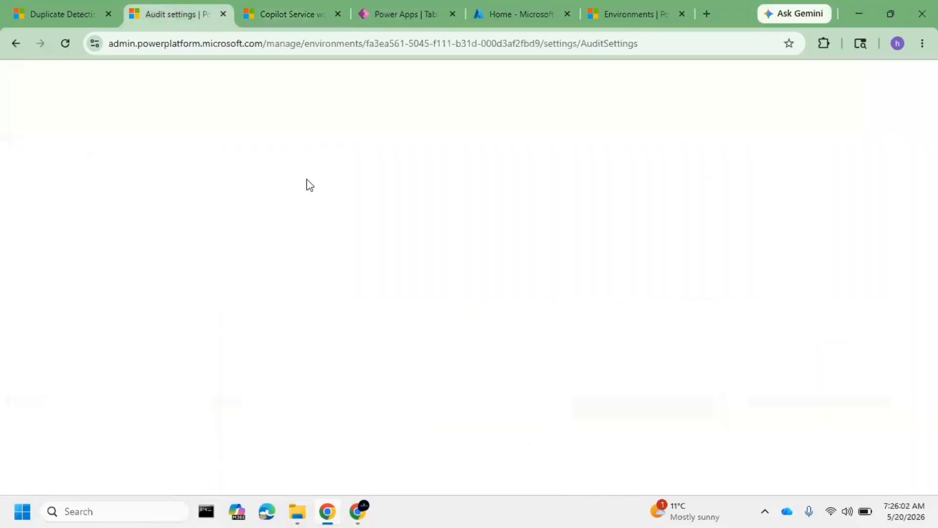
click(73, 5)
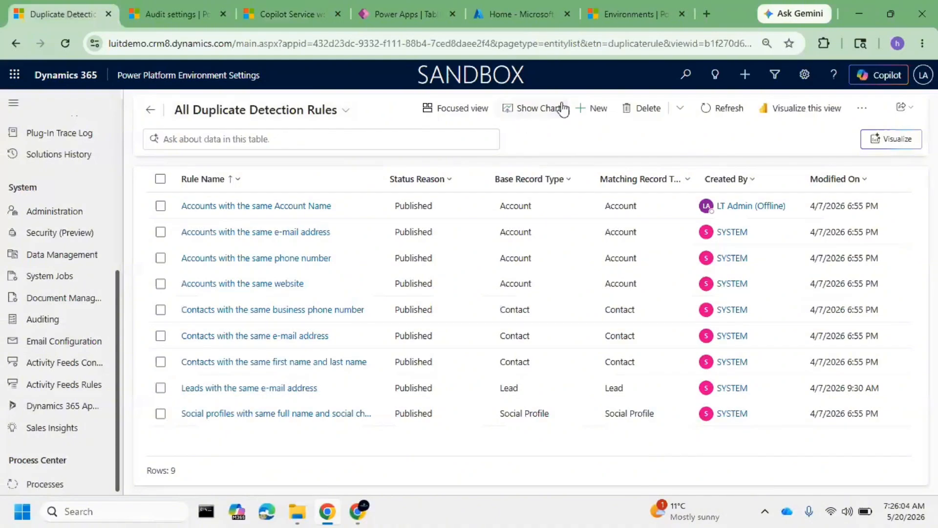
click(587, 109)
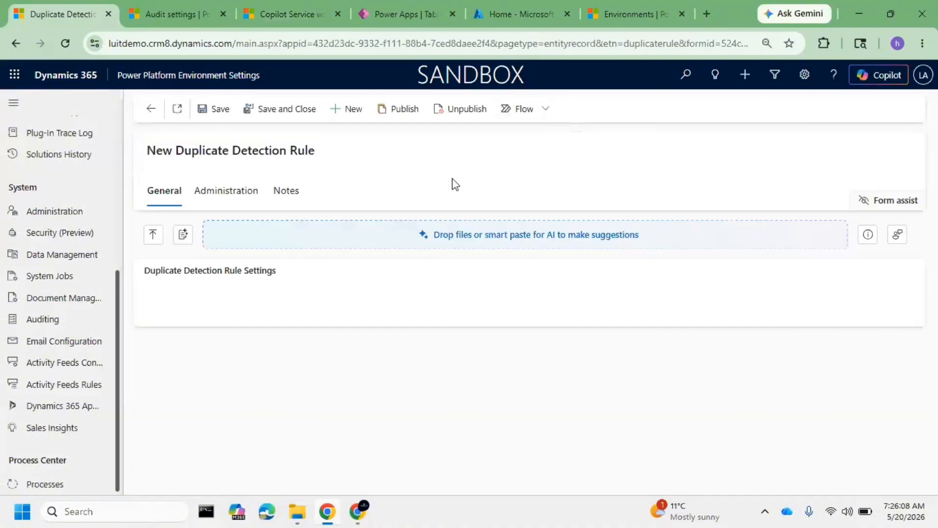
click(238, 333)
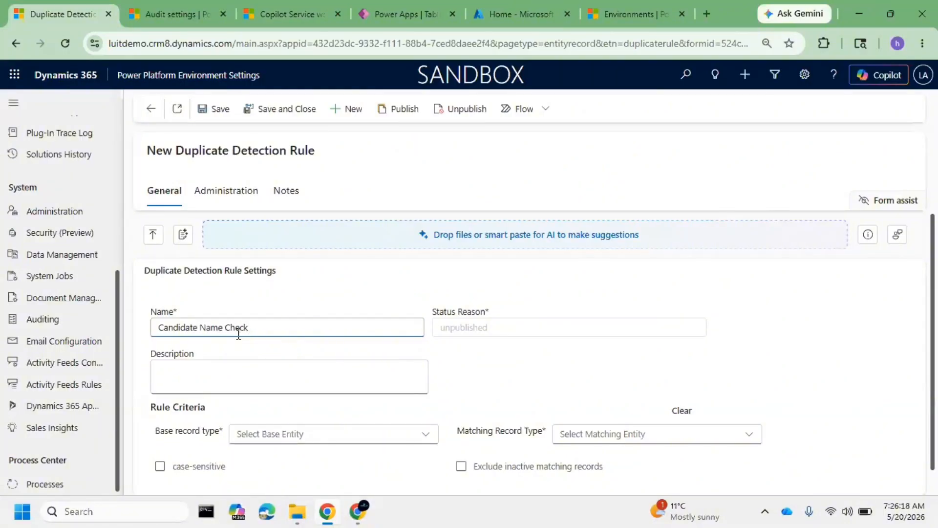
Set the duplicate detection rule's description to "Custom Table Candidate Name Column Check", starting from the copied rule name
triple_click(295, 321)
key(ctrl+c)
click(181, 371)
key(ctrl+v)
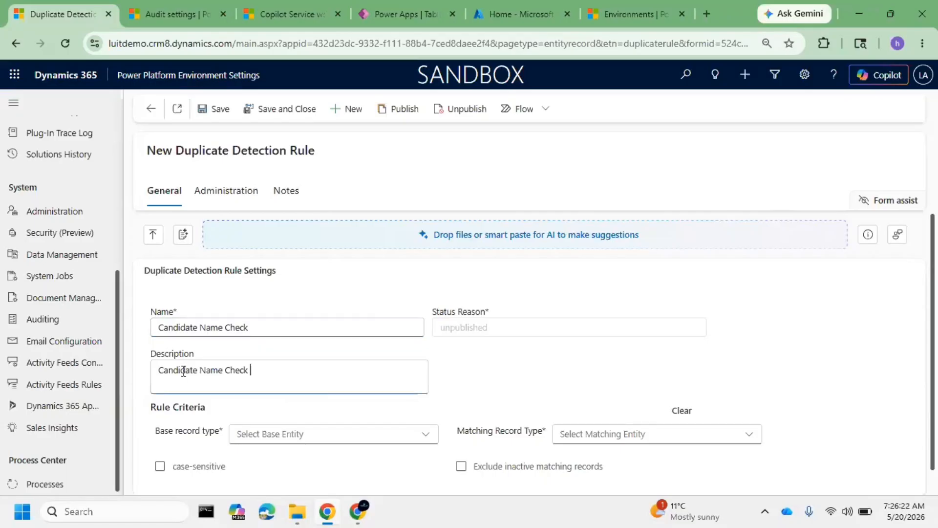
drag(262, 371, 101, 349)
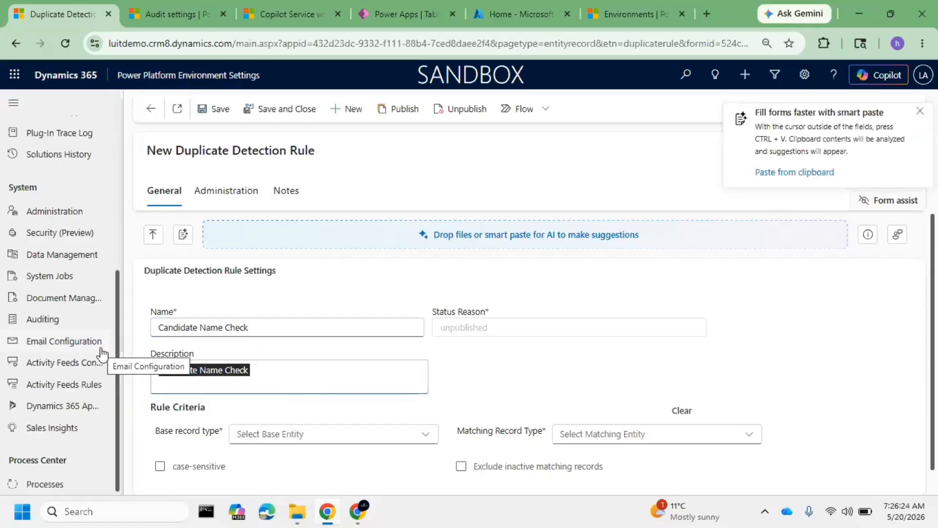
key(Left)
text(Candi)
key(BackSpace)
key(BackSpace)
key(BackSpace)
key(BackSpace)
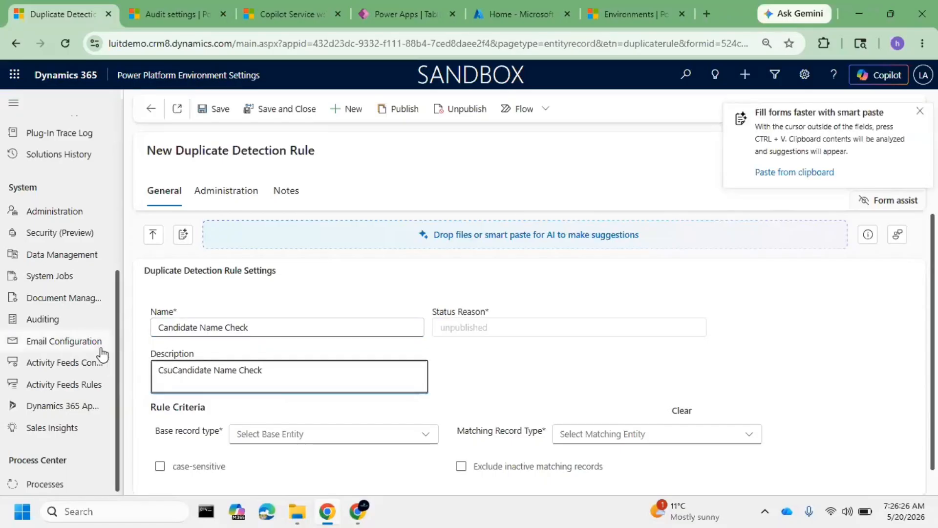
text(ustom )
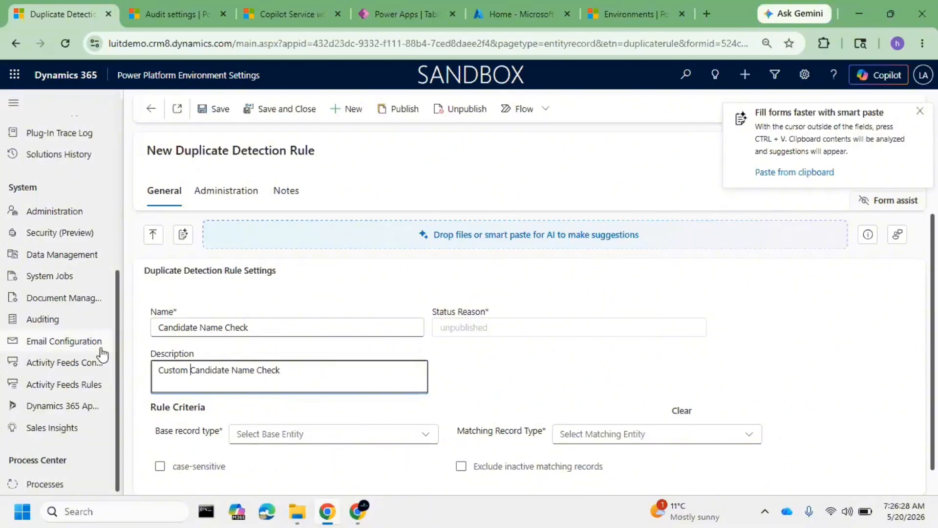
text(Table )
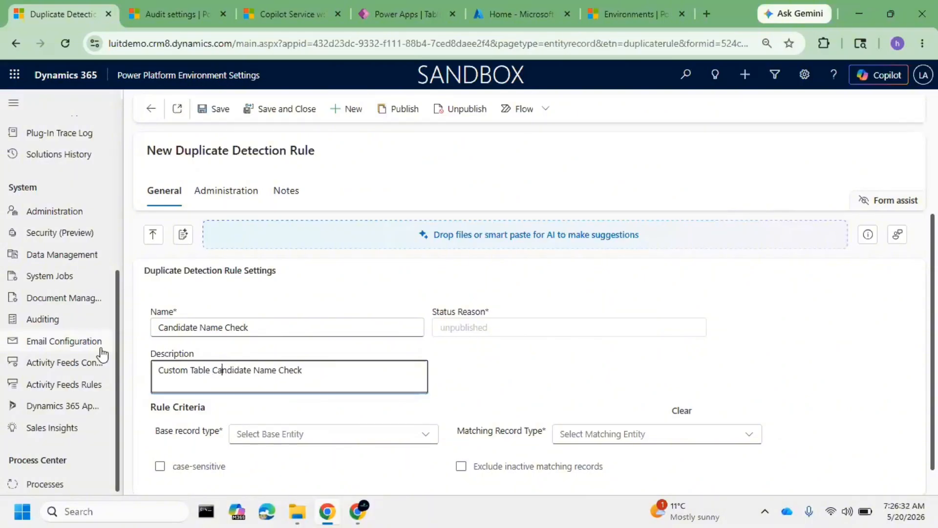
text(COlu)
key(BackSpace)
key(BackSpace)
key(BackSpace)
text(olumn)
scroll(401, 350, down, 1)
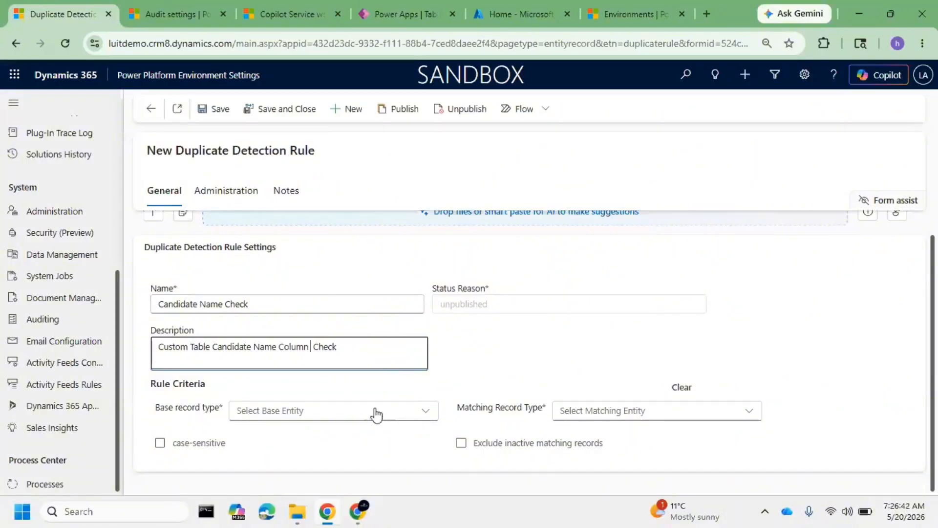
Set the duplicate detection rule's base record type to Candidate
click(409, 413)
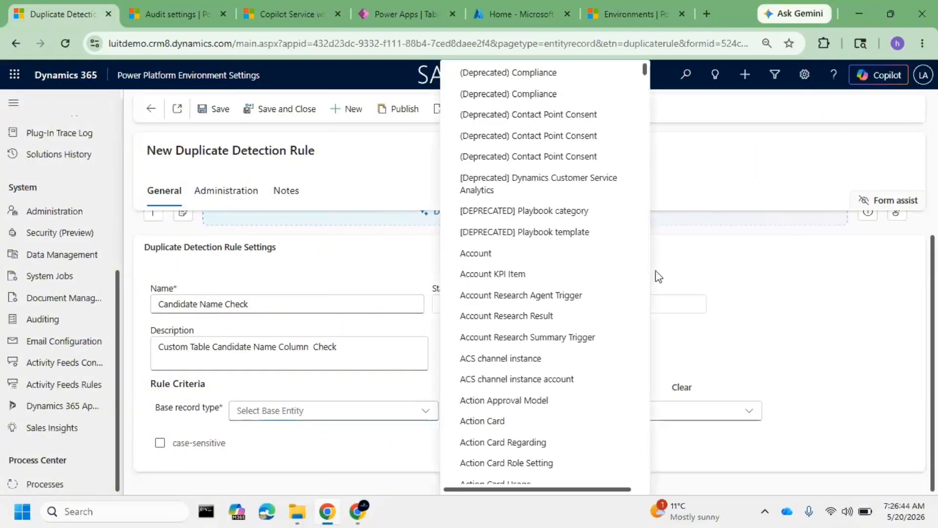
scroll(535, 269, down, 15)
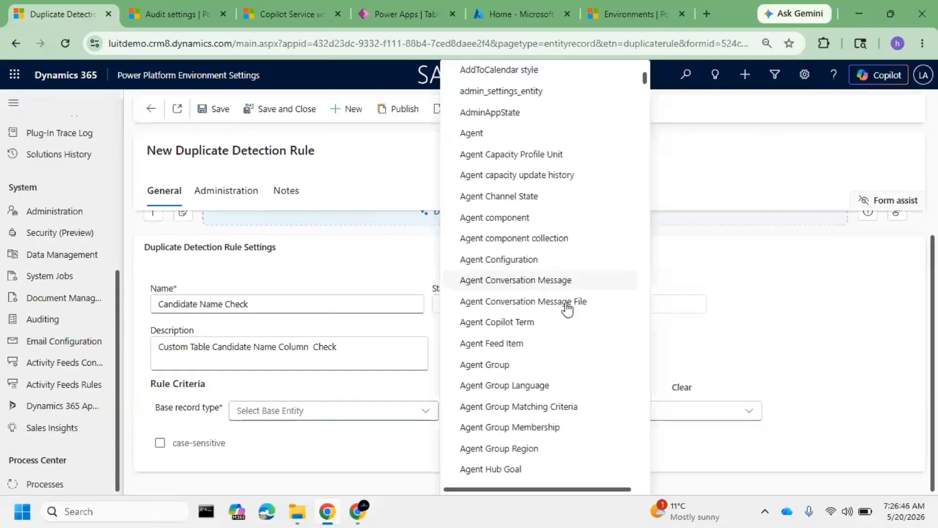
scroll(567, 308, down, 20)
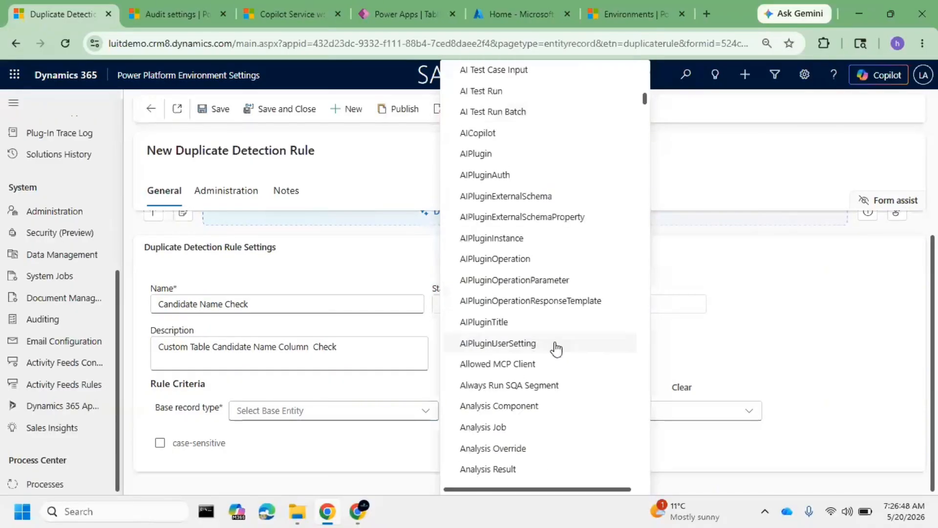
scroll(556, 348, down, 12)
scroll(540, 314, down, 15)
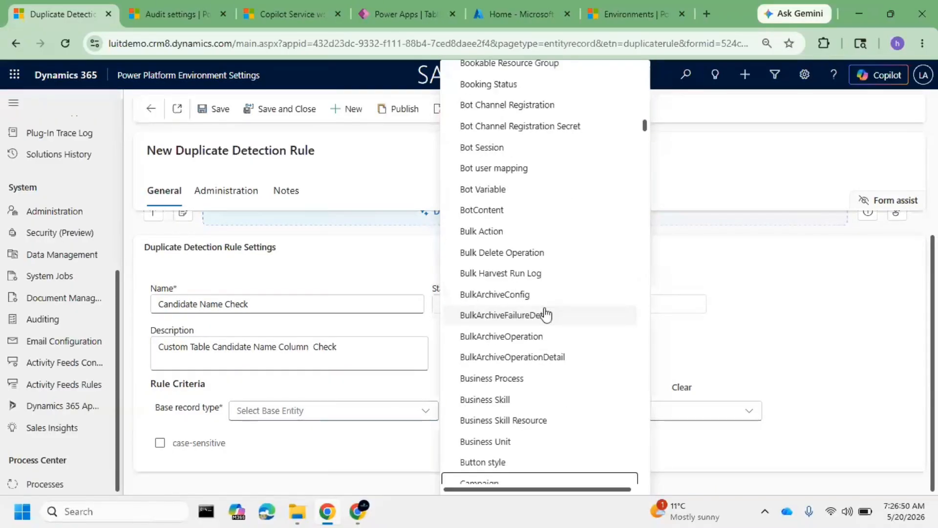
scroll(545, 318, down, 15)
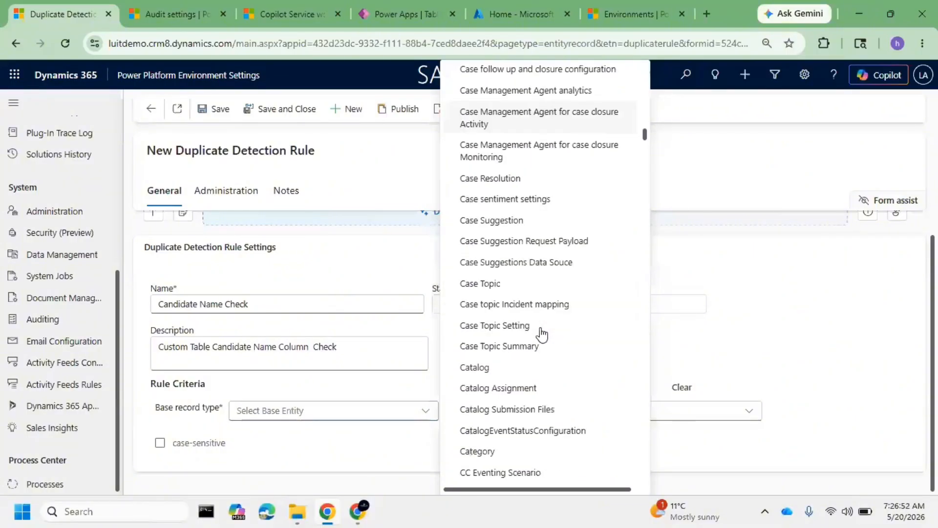
scroll(547, 347, down, 5)
scroll(550, 363, down, 5)
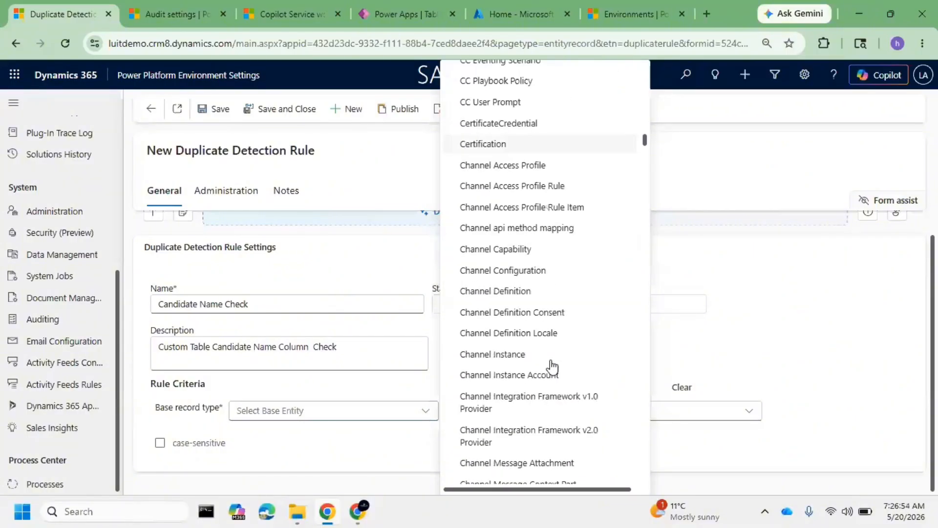
scroll(542, 367, up, 3)
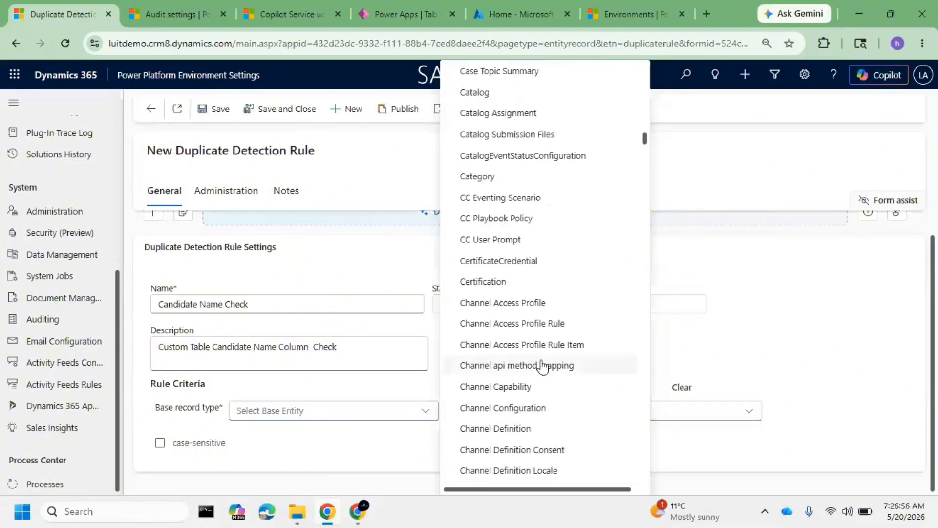
scroll(542, 366, up, 2)
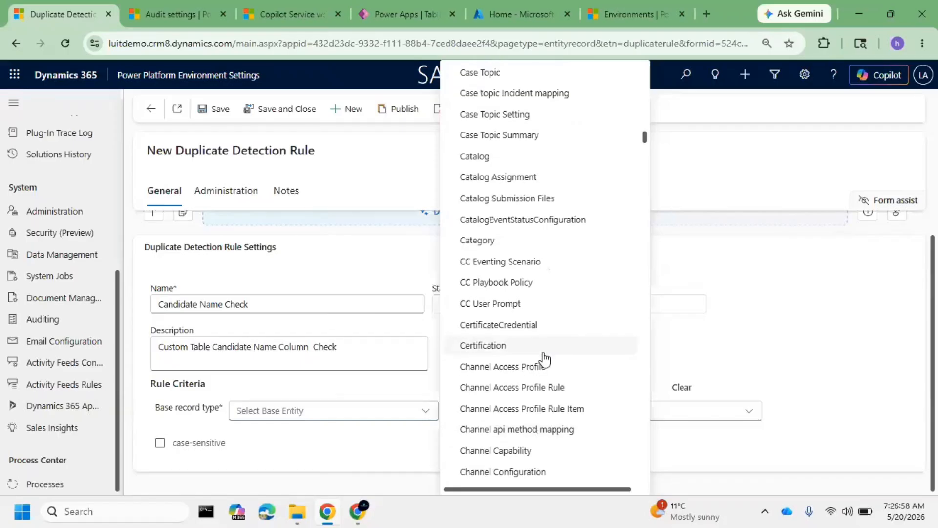
scroll(543, 356, down, 6)
scroll(550, 350, up, 6)
scroll(557, 348, up, 3)
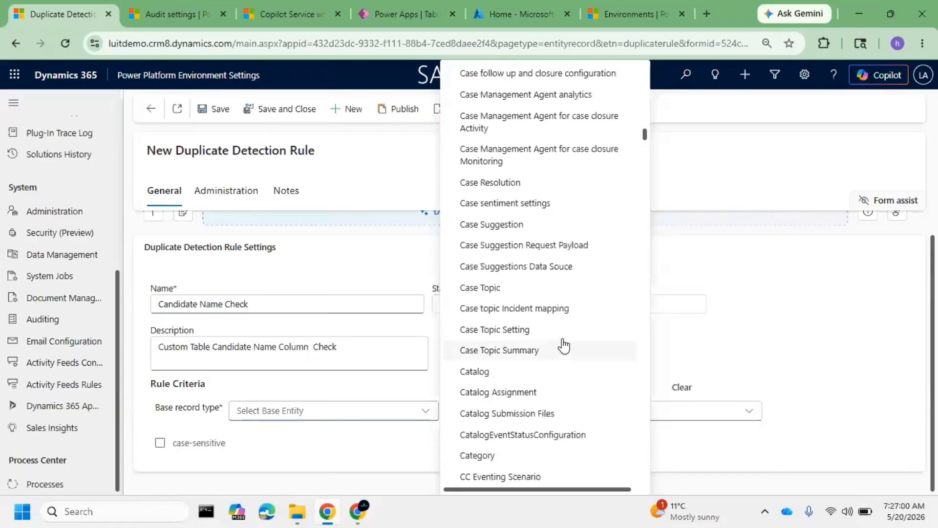
scroll(561, 348, down, 1)
scroll(565, 349, up, 4)
scroll(562, 342, up, 3)
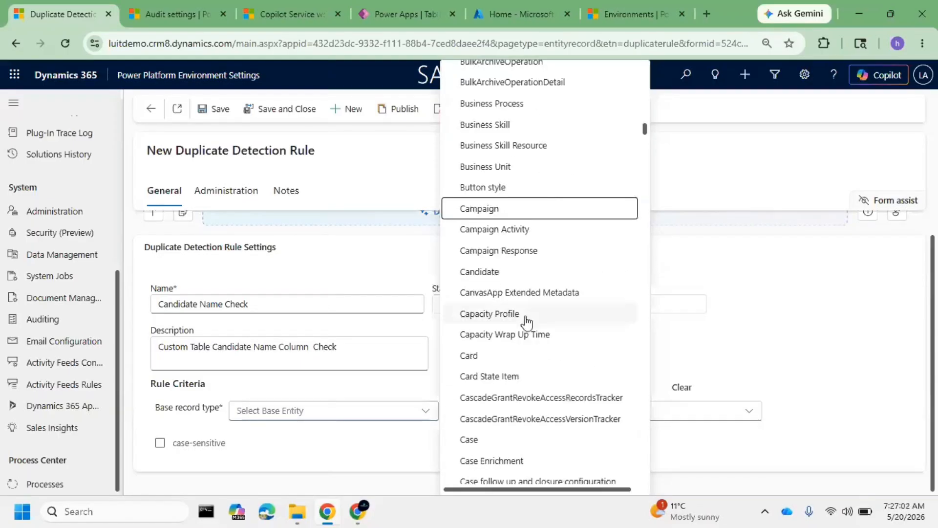
click(502, 277)
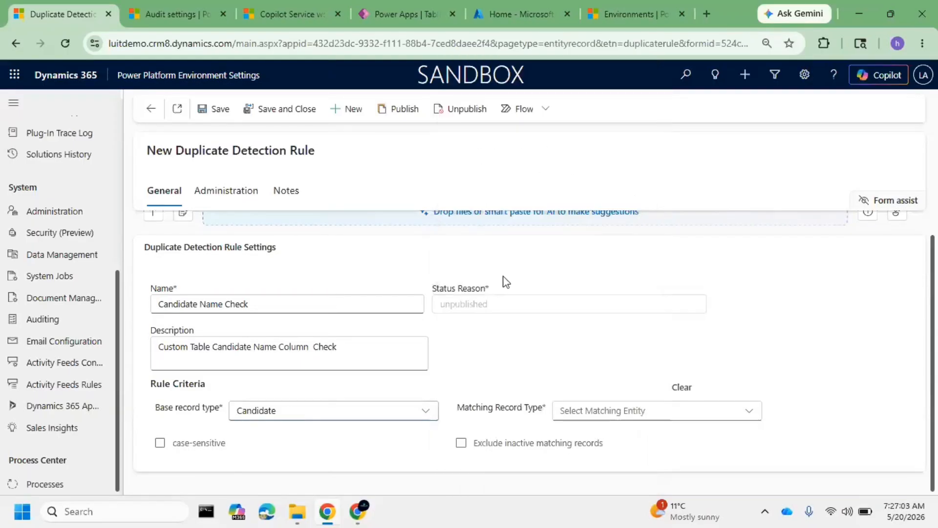
Choose Candidate as the matching record type in the rule criteria
click(661, 418)
scroll(427, 330, down, 10)
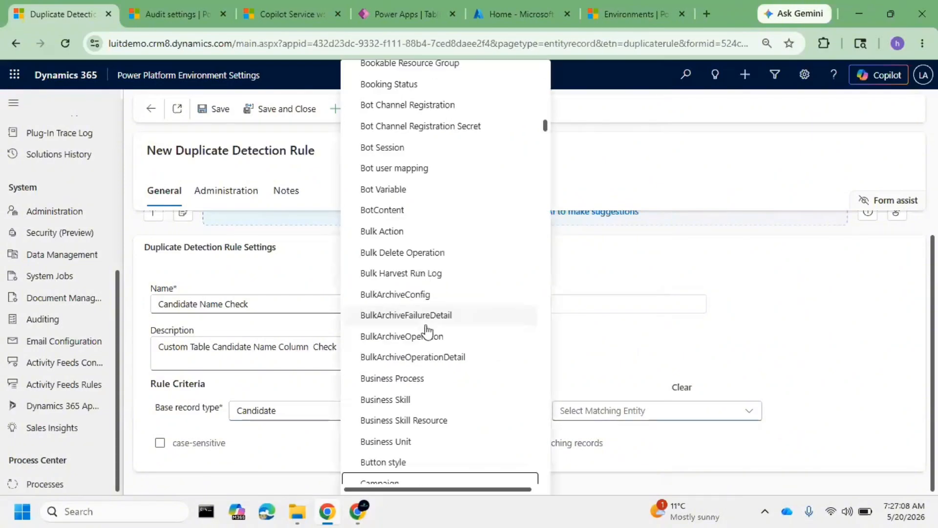
scroll(427, 330, down, 10)
scroll(427, 331, down, 10)
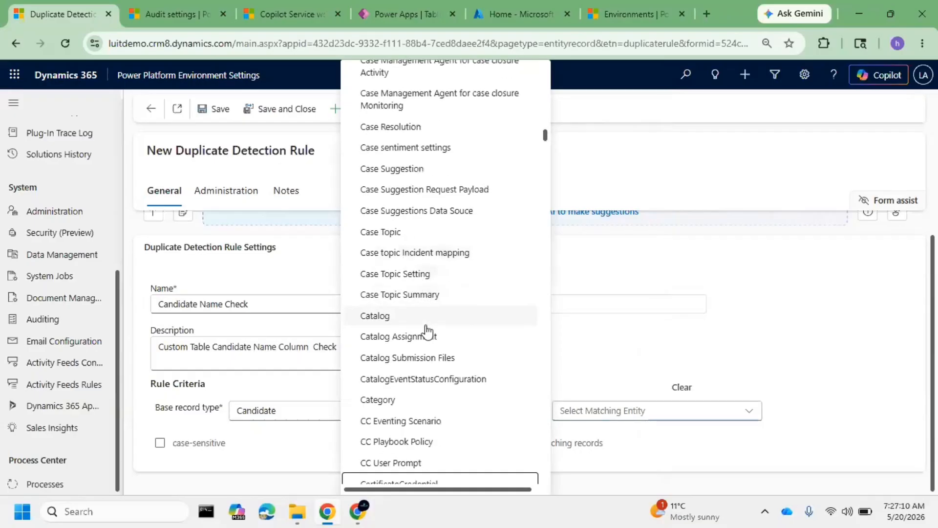
scroll(427, 330, down, 15)
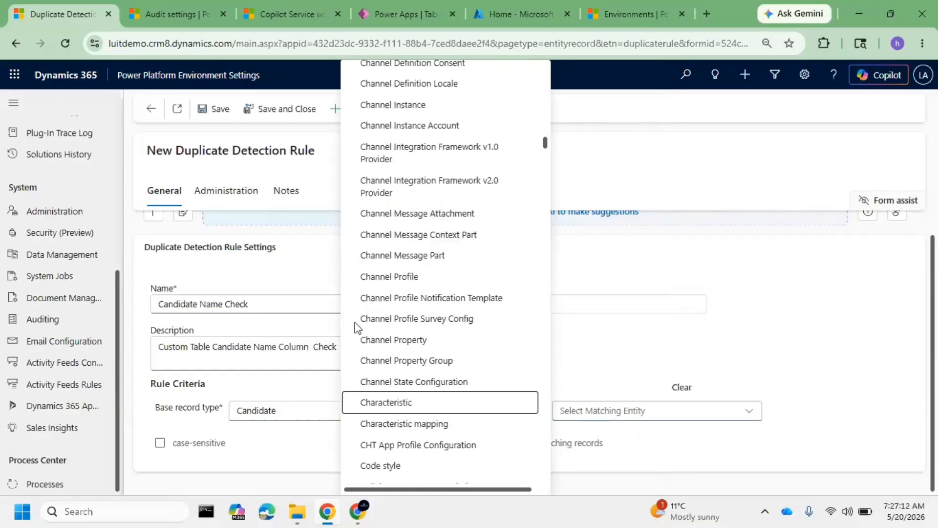
scroll(428, 299, up, 8)
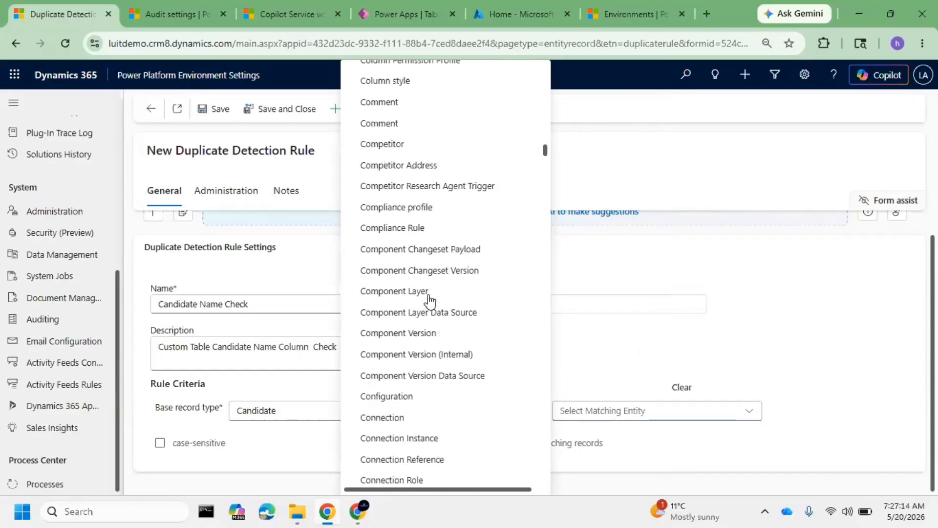
scroll(430, 302, up, 10)
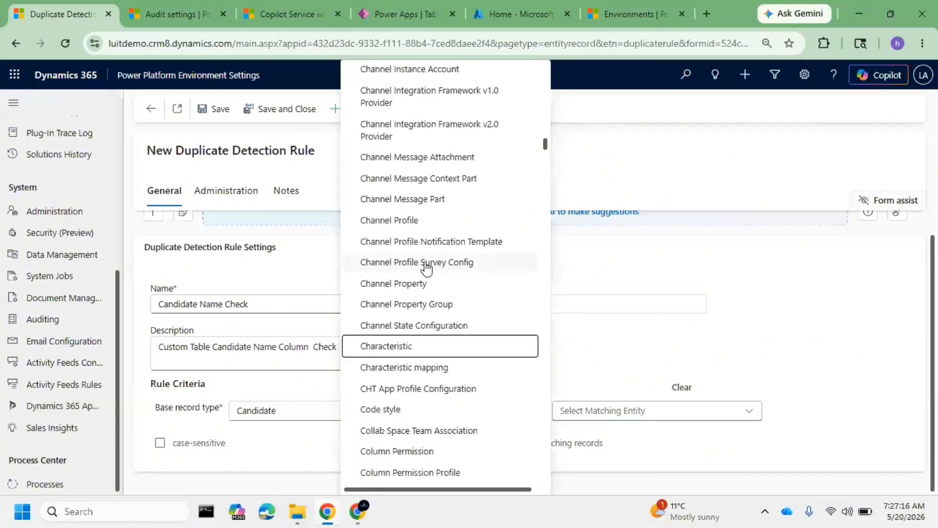
scroll(434, 261, up, 8)
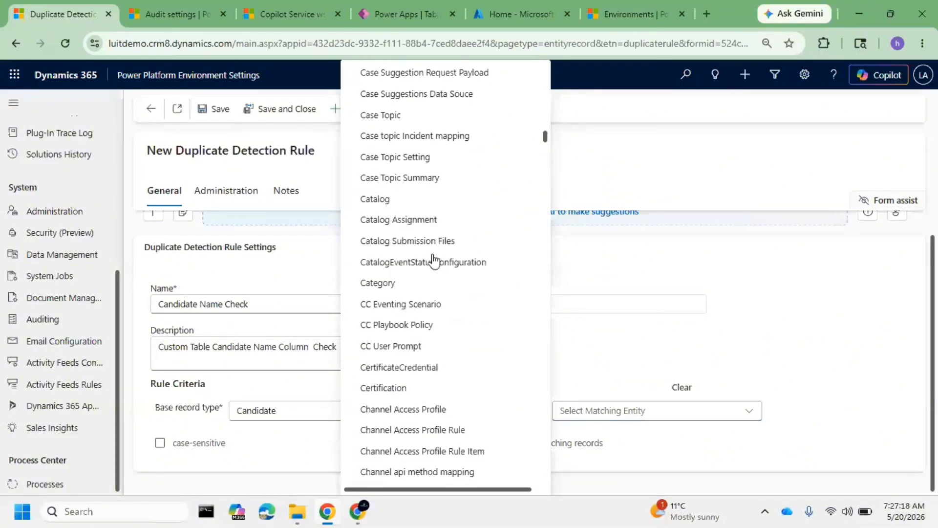
scroll(423, 218, up, 6)
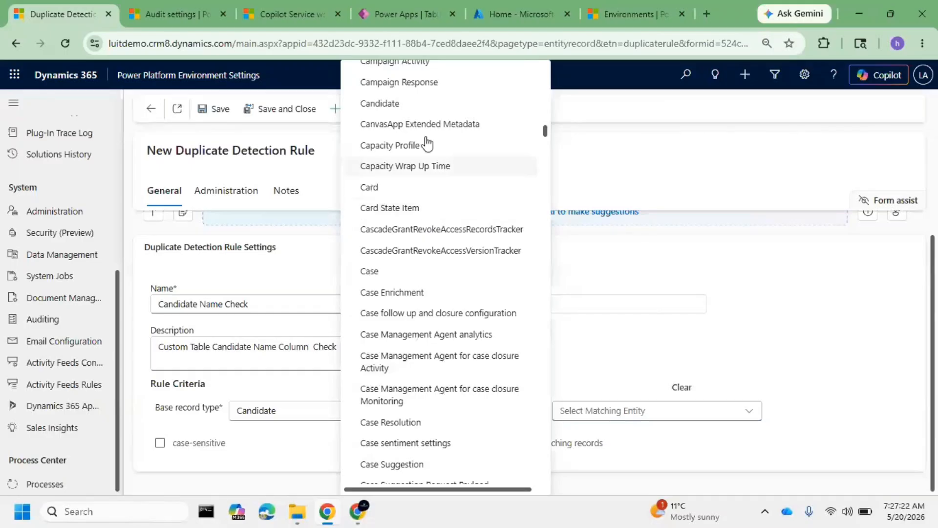
click(423, 105)
Add a rule criterion on the Name column of the base entity with Exact Match as its criteria
scroll(645, 297, down, 2)
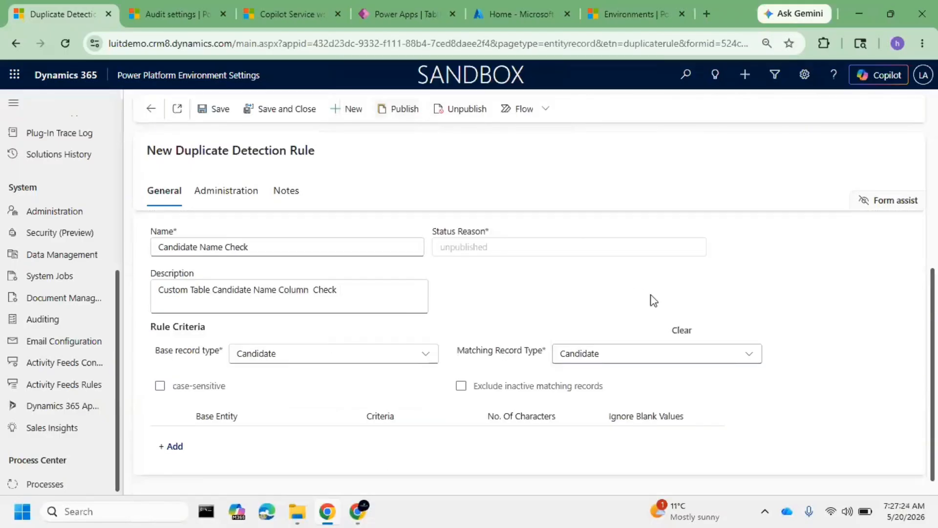
click(173, 444)
click(324, 436)
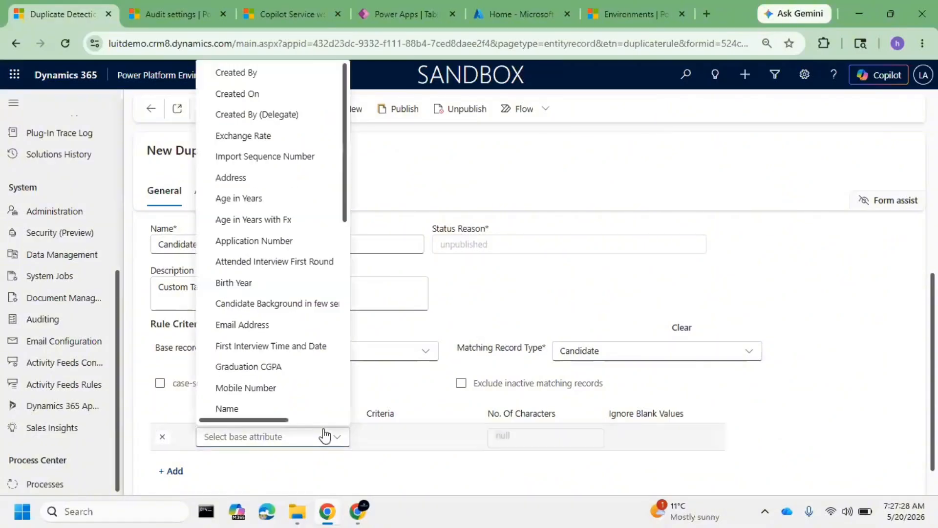
click(246, 411)
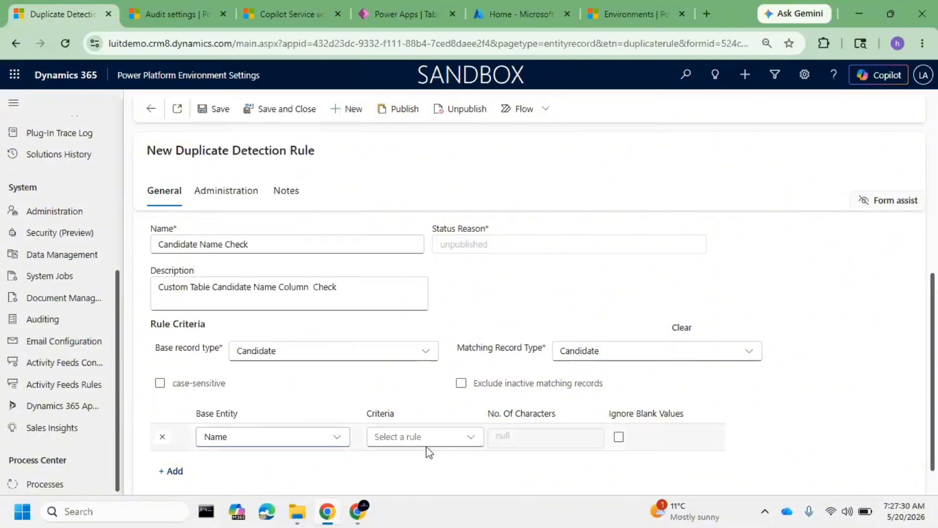
click(469, 443)
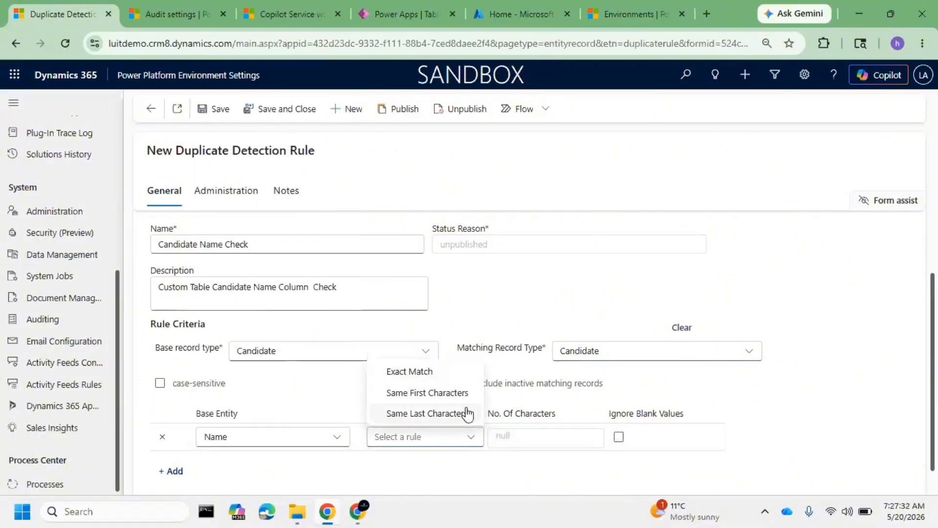
click(439, 373)
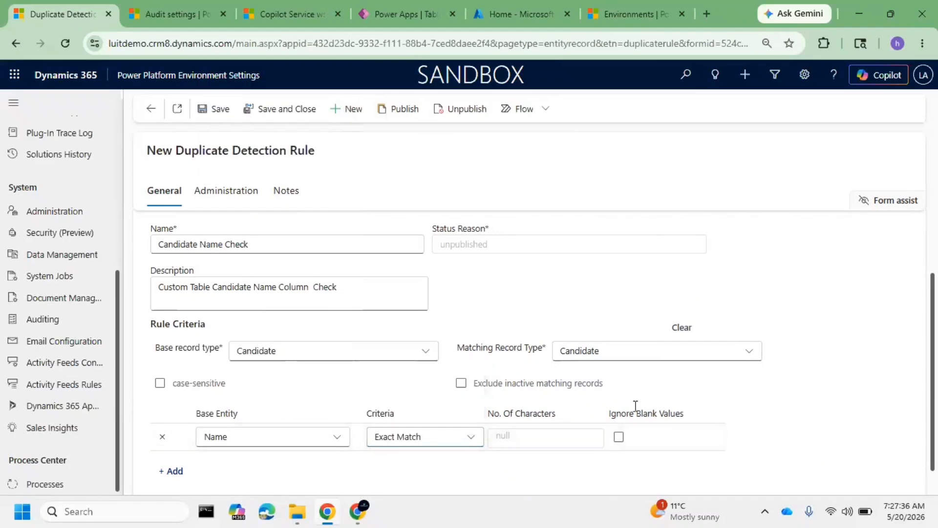
Ignore blank values for the Name criterion and make the duplicate detection rule case-sensitive
scroll(636, 415, down, 1)
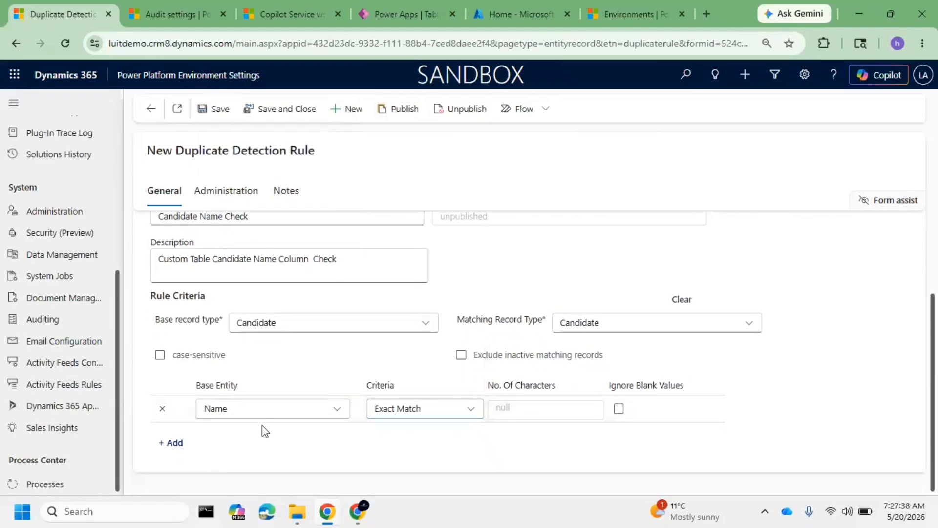
click(619, 410)
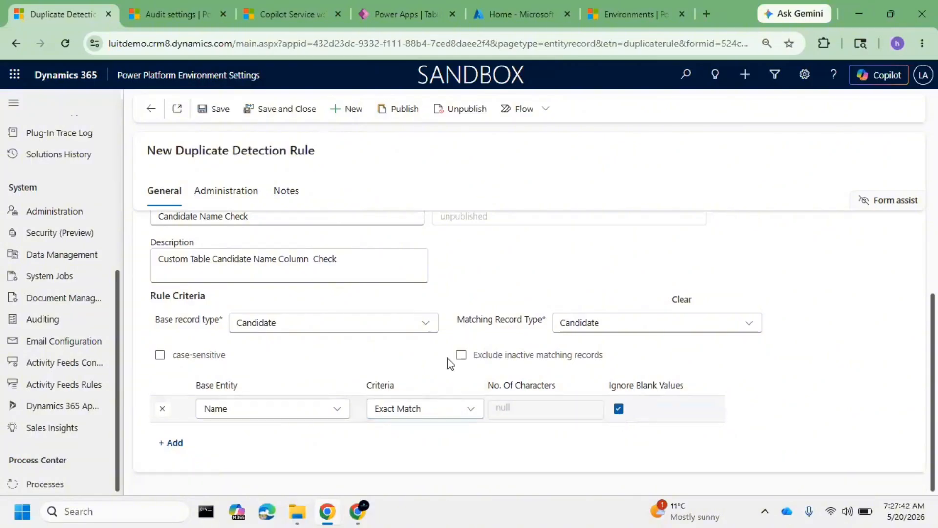
click(168, 357)
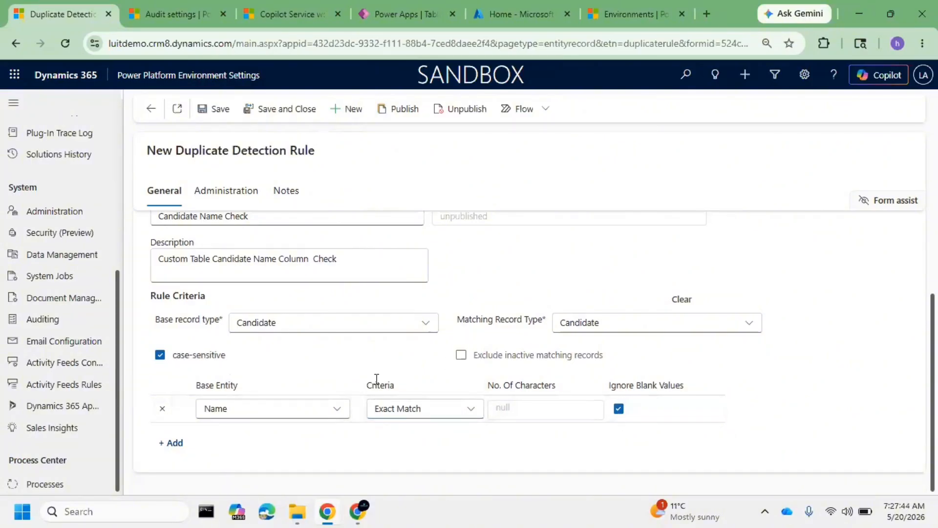
click(462, 356)
click(462, 356)
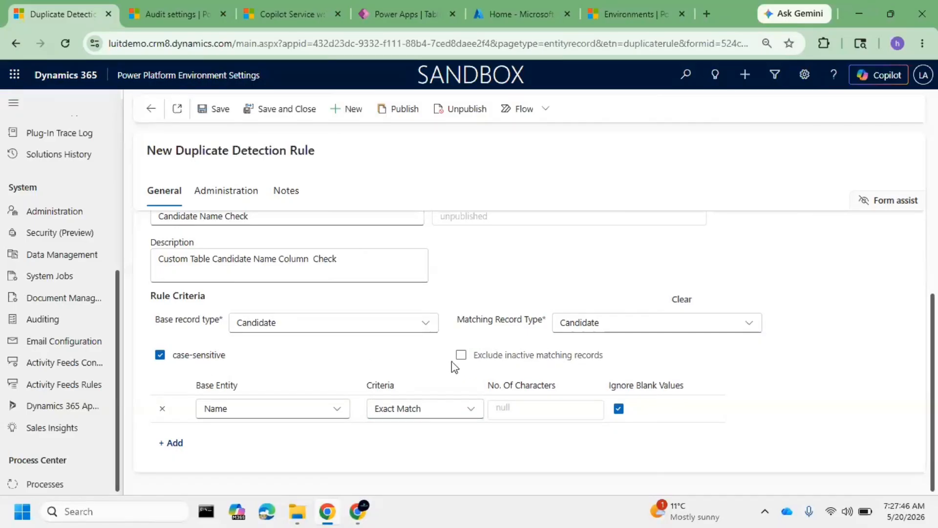
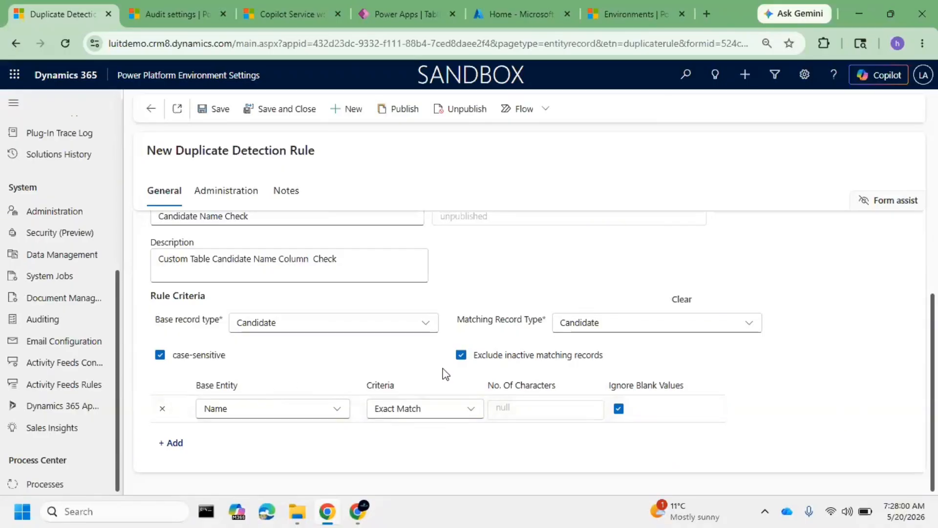
Save the Candidate Name Check duplicate detection rule
scroll(281, 341, up, 3)
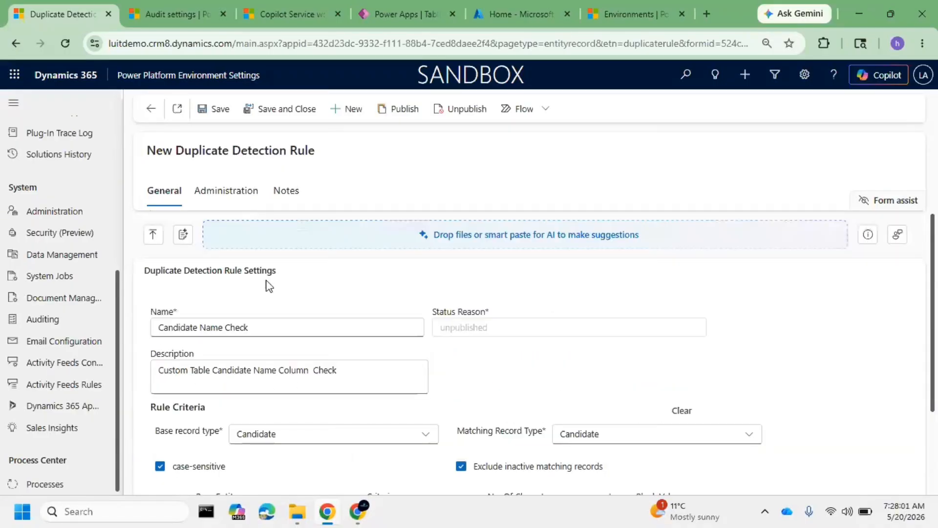
click(219, 110)
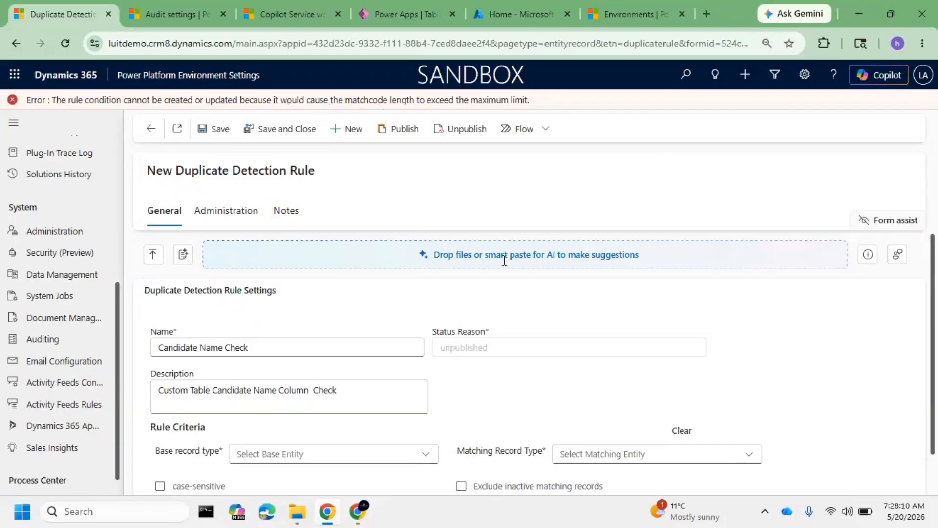
Set the base record type of the Candidate Name Check rule to Candidate again
scroll(396, 308, down, 1)
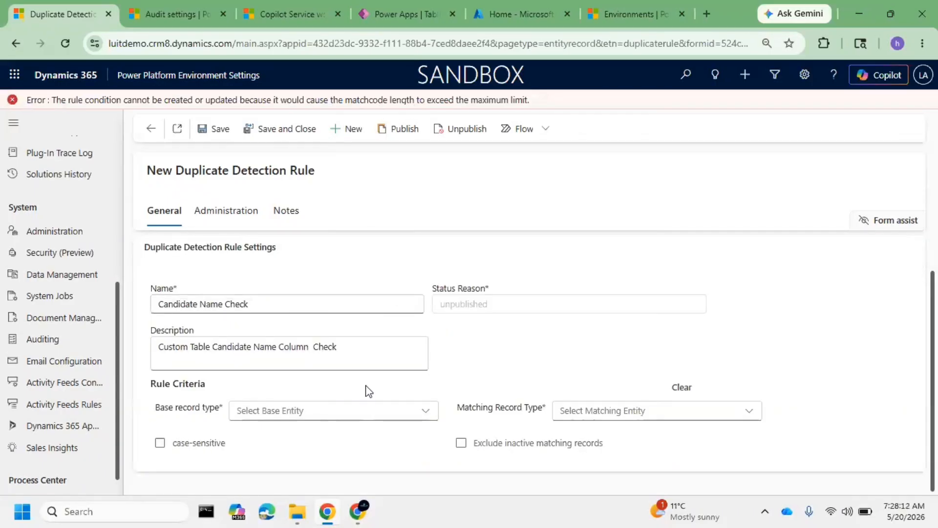
click(327, 417)
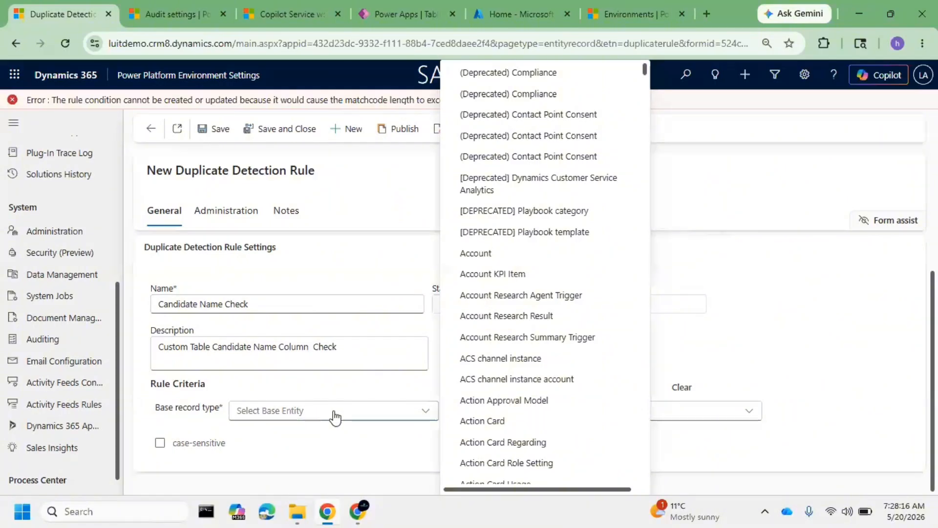
scroll(485, 423, down, 15)
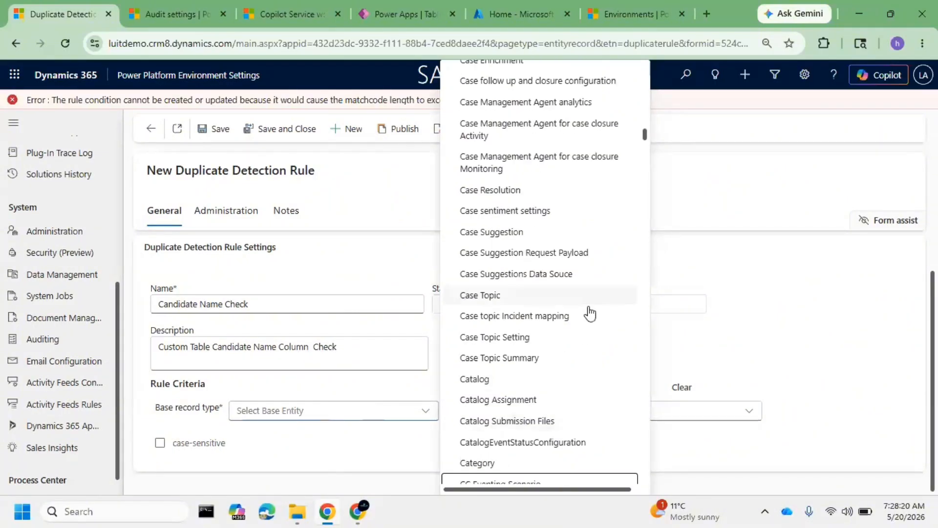
scroll(581, 315, down, 5)
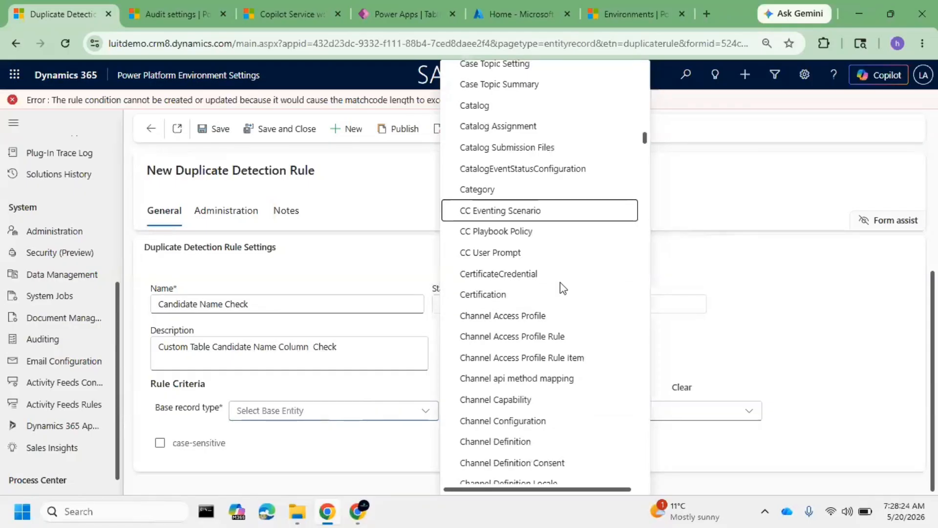
scroll(560, 282, up, 5)
scroll(530, 270, up, 5)
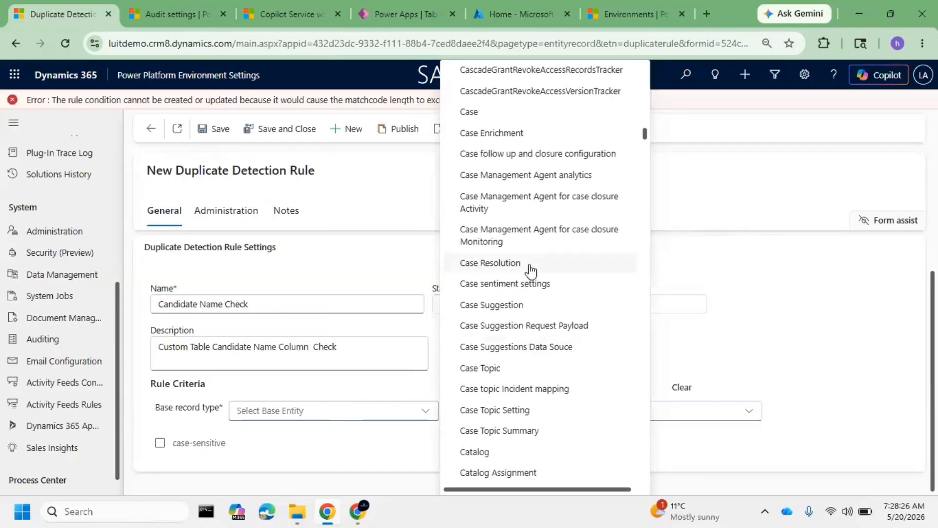
scroll(542, 255, up, 4)
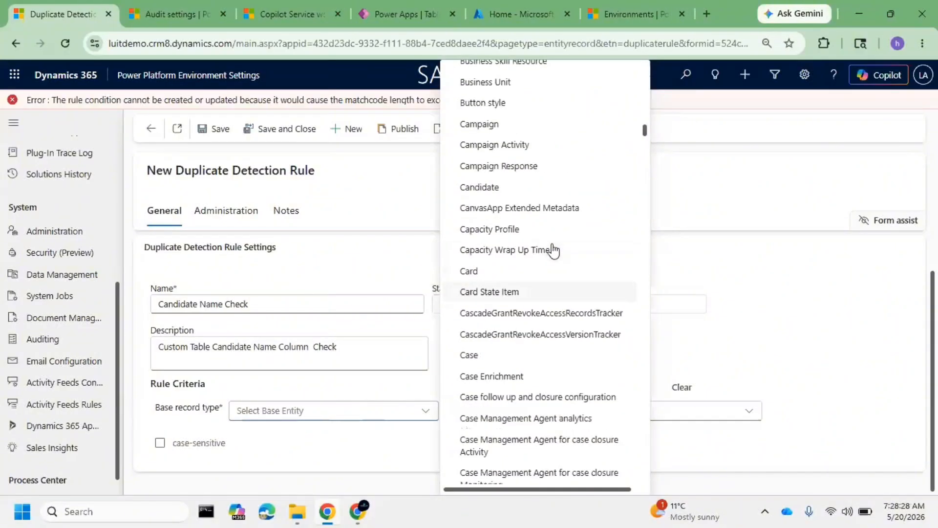
scroll(551, 251, down, 4)
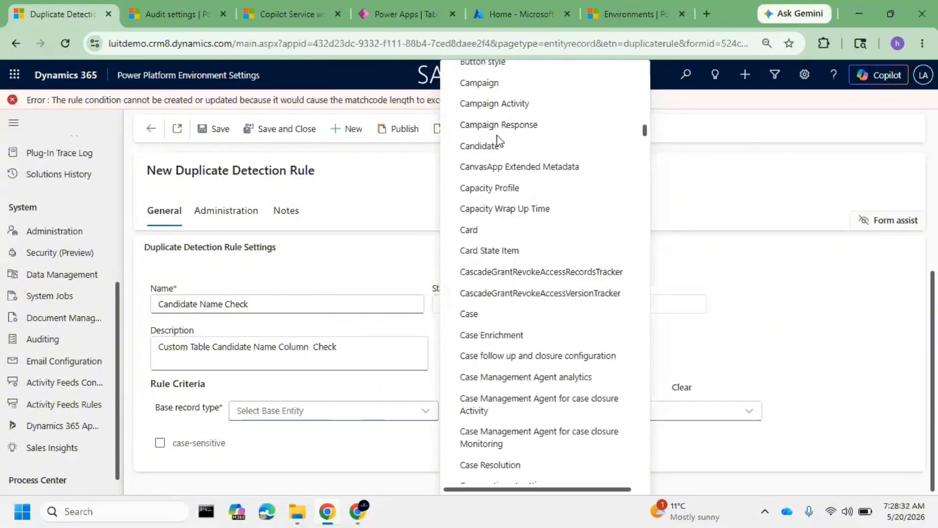
click(479, 149)
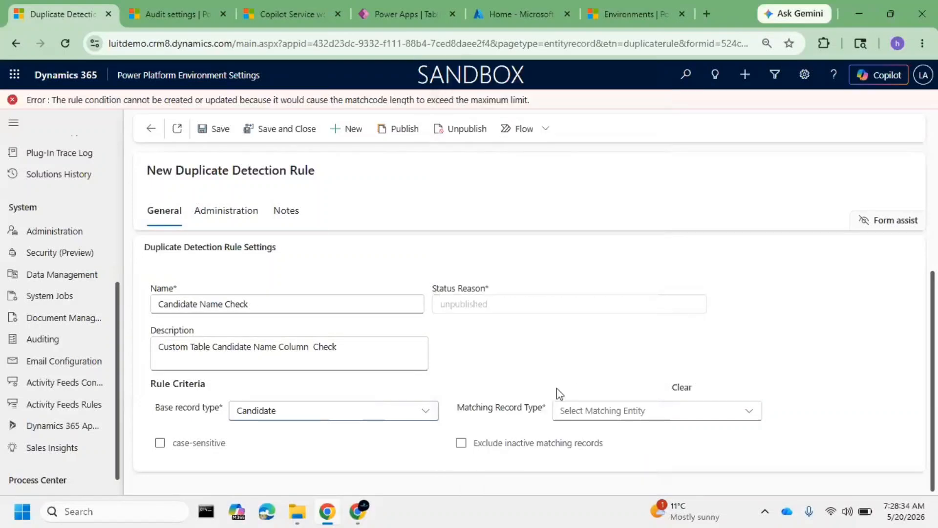
Set the rule's matching record type to Candidate again
click(635, 415)
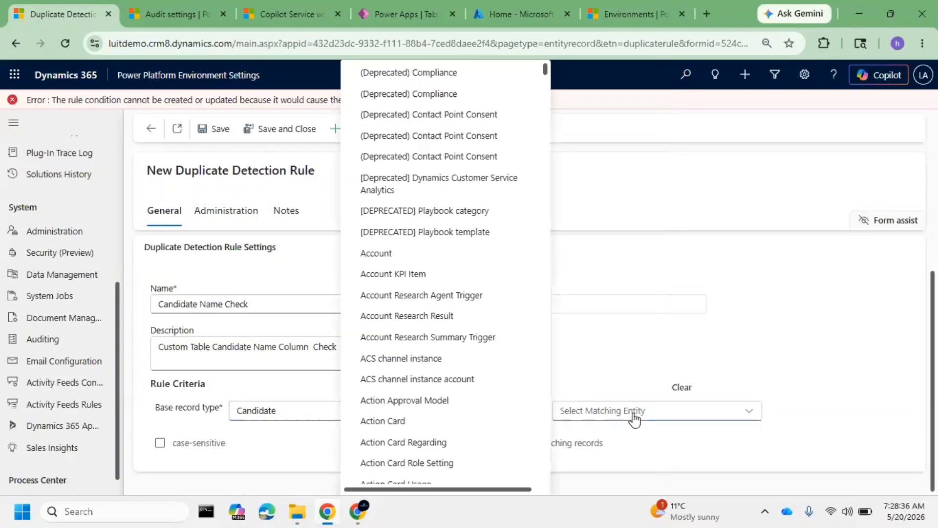
scroll(391, 326, down, 10)
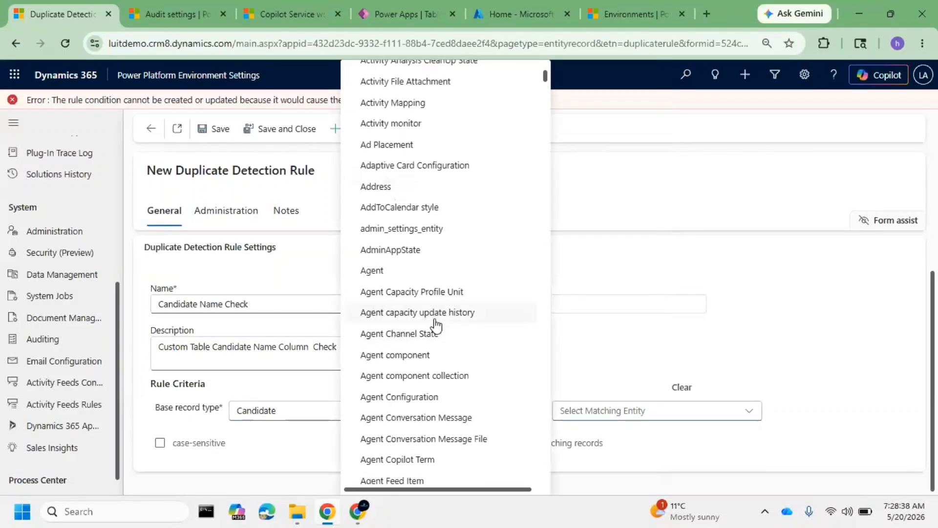
scroll(434, 324, down, 10)
key(c)
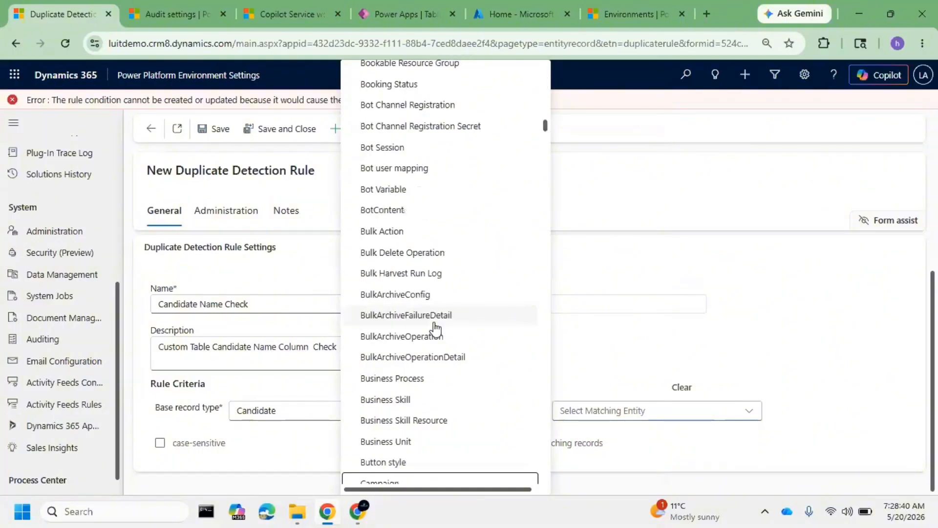
scroll(463, 328, down, 7)
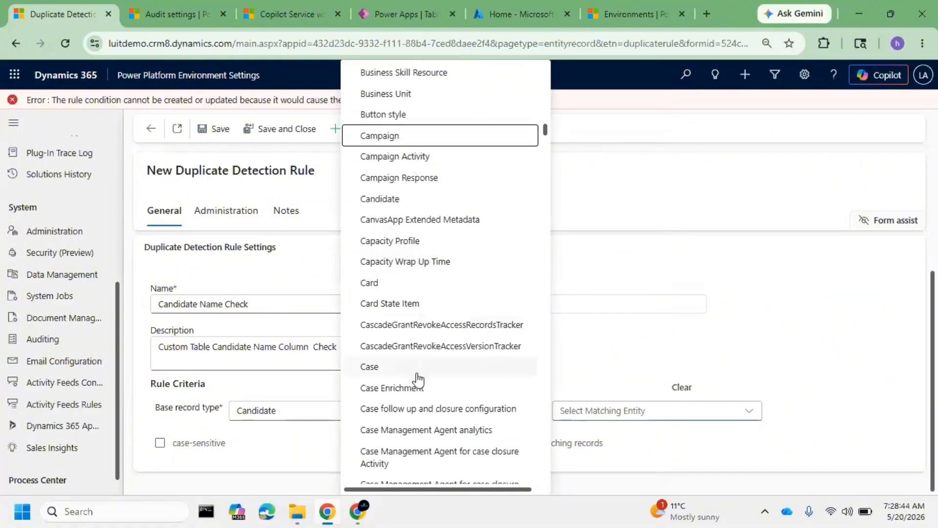
scroll(414, 380, down, 4)
scroll(412, 329, up, 4)
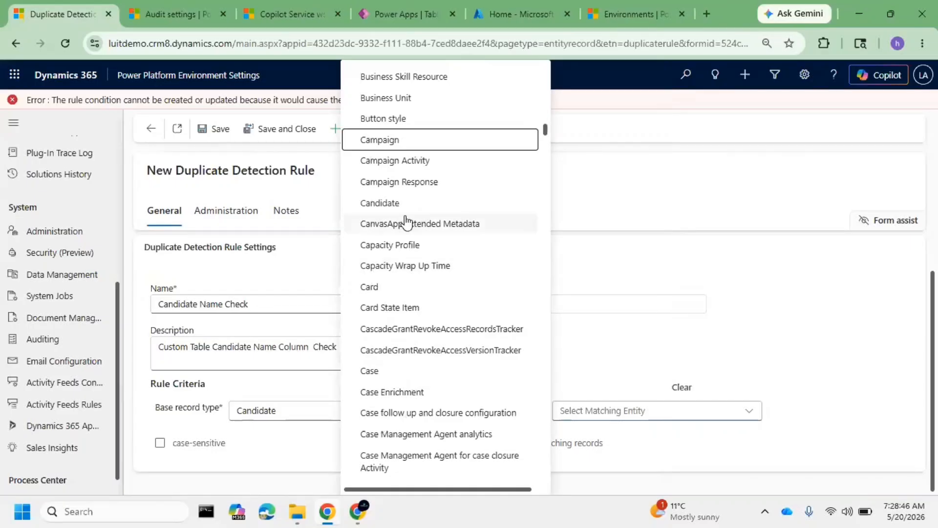
click(386, 203)
Try to add an Exact Match criterion on the Name column to the new rule form and save it
scroll(409, 352, down, 1)
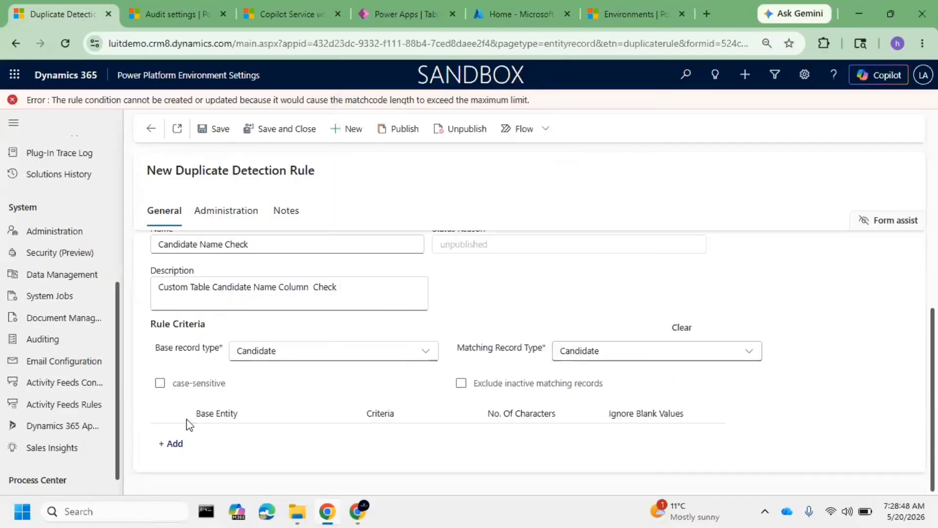
click(180, 445)
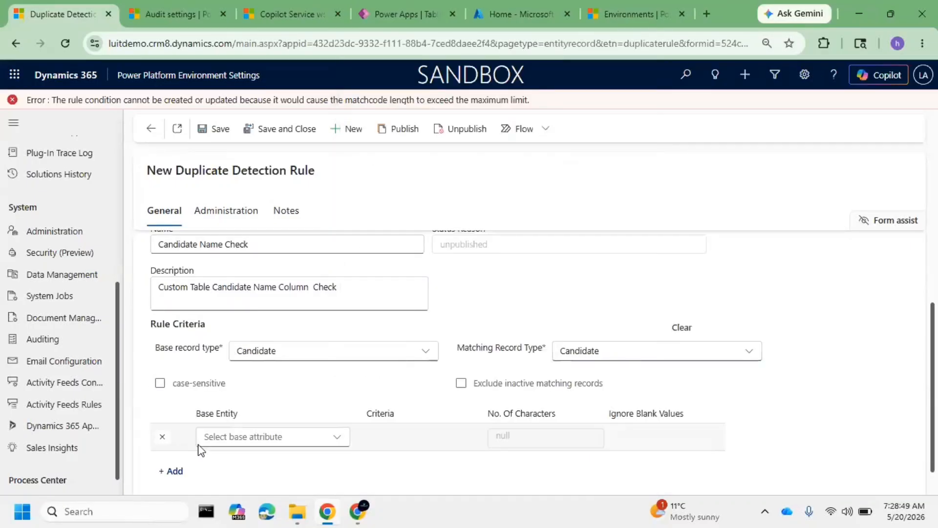
click(269, 438)
click(269, 410)
click(401, 437)
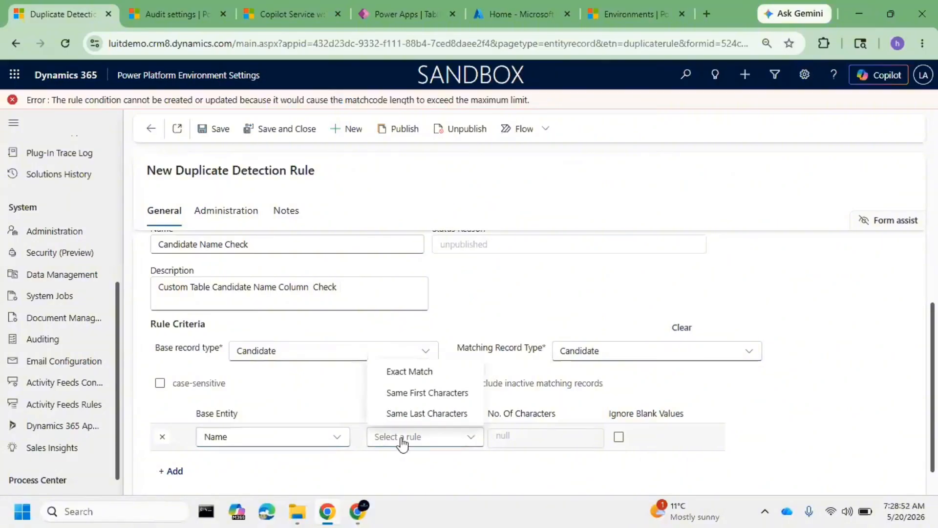
click(423, 374)
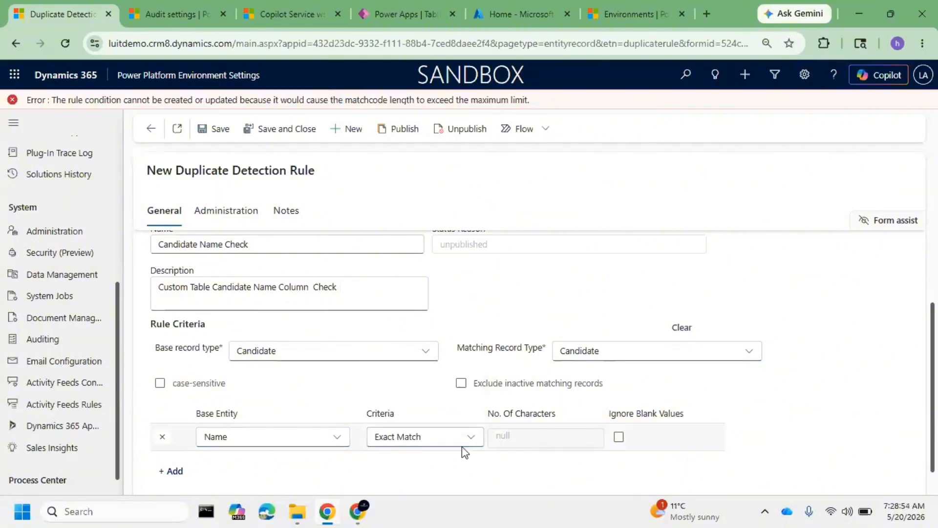
click(450, 445)
click(544, 443)
scroll(269, 386, down, 1)
scroll(259, 342, up, 5)
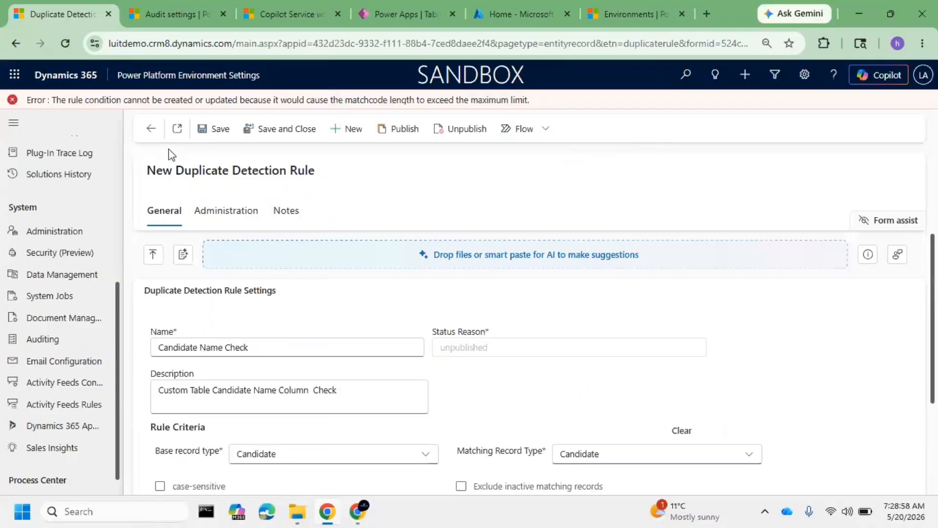
click(212, 132)
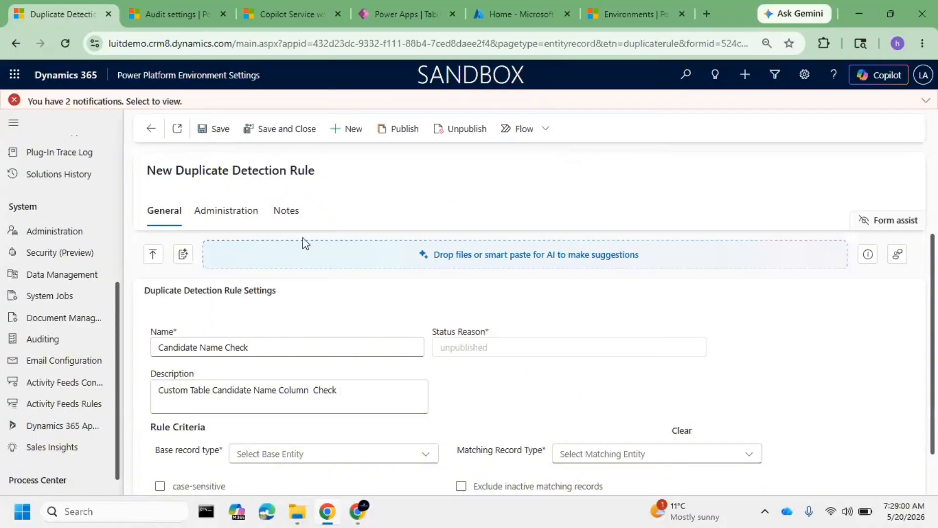
Examine the cleared rule criteria and expand the error notifications from saving the new rule
scroll(325, 292, down, 2)
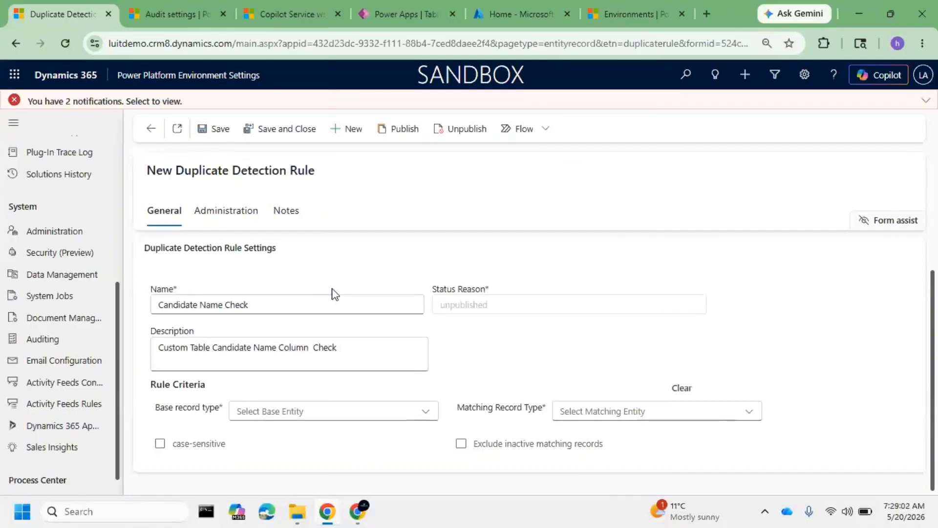
scroll(334, 293, up, 2)
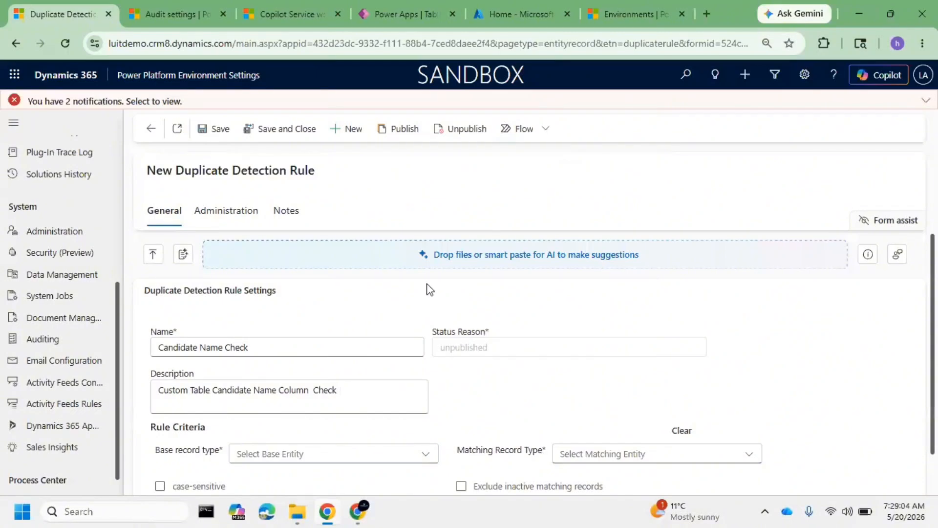
click(926, 102)
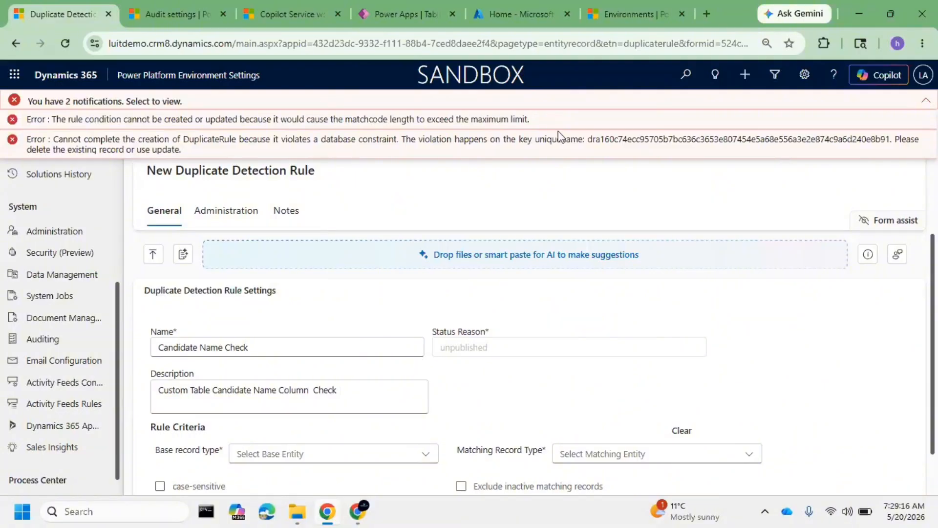
Return to the list of all duplicate detection rules and open the Candidate Name Check rule
click(145, 128)
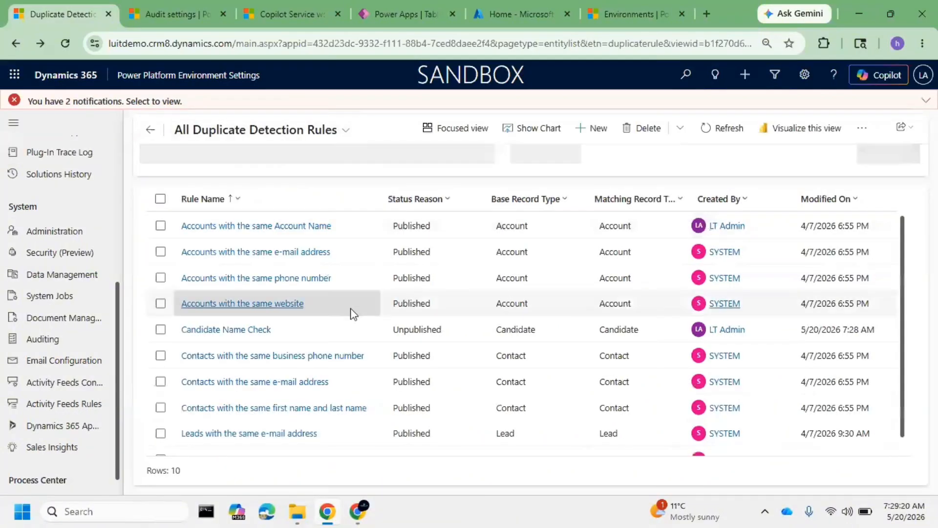
scroll(371, 352, down, 1)
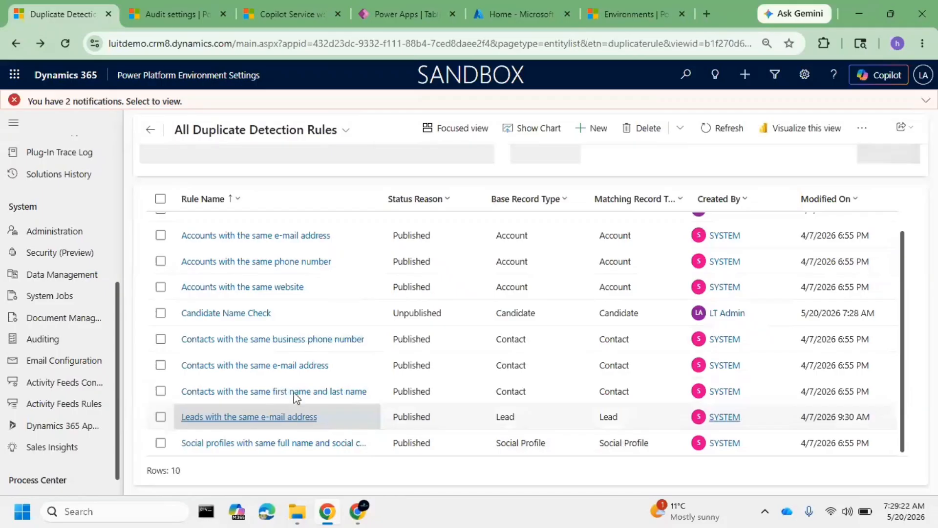
click(242, 314)
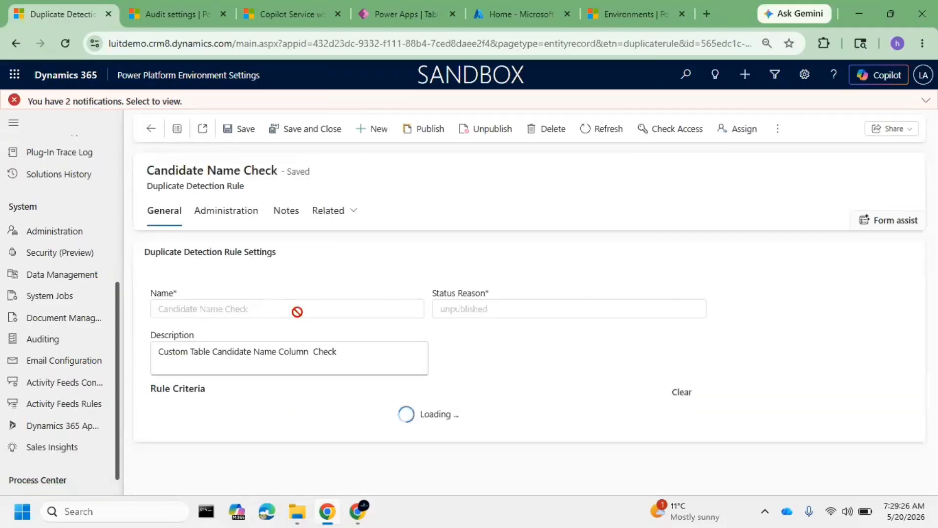
click(925, 100)
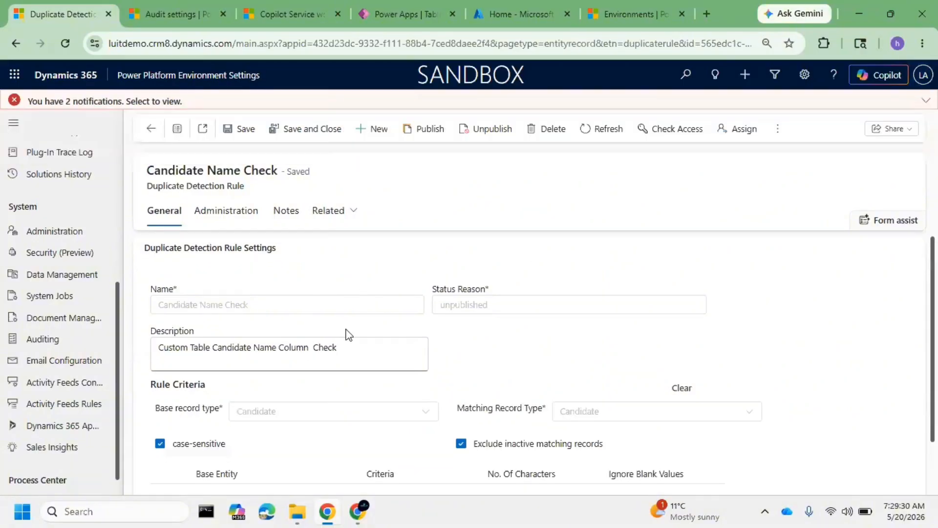
Try to add a Name criterion with Exact Match to the existing Candidate Name Check rule and save it
scroll(337, 337, down, 1)
click(170, 443)
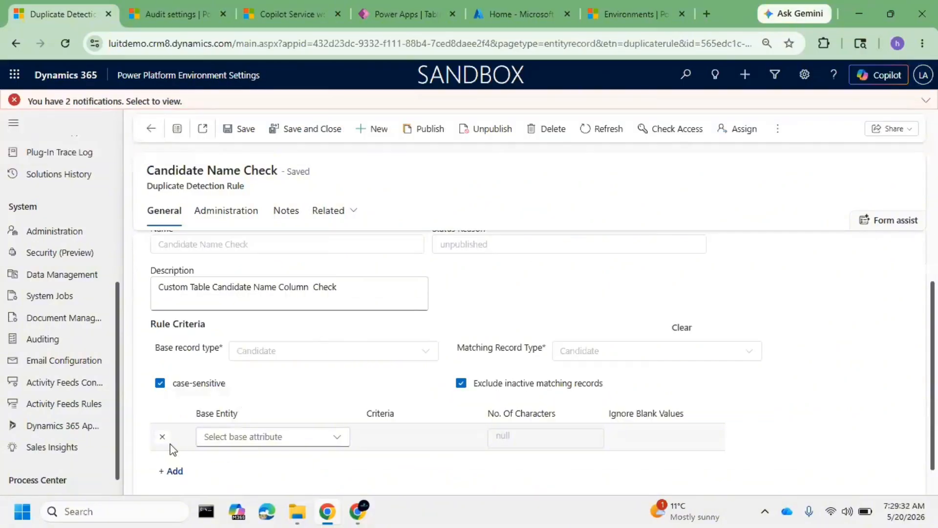
click(240, 436)
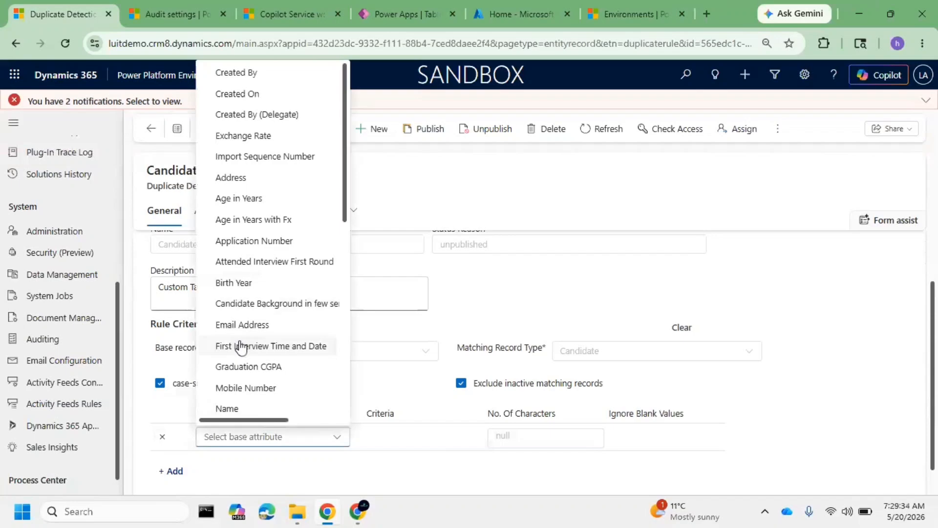
click(239, 409)
click(396, 439)
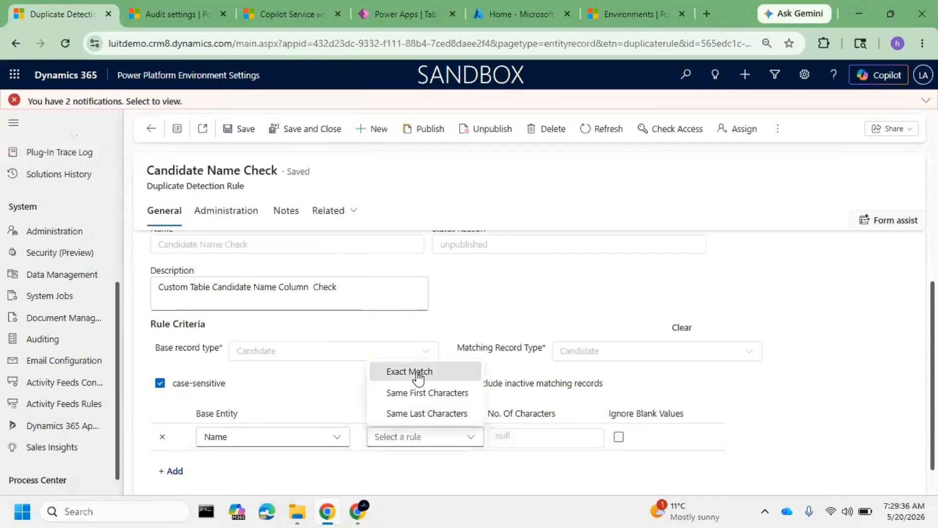
click(413, 373)
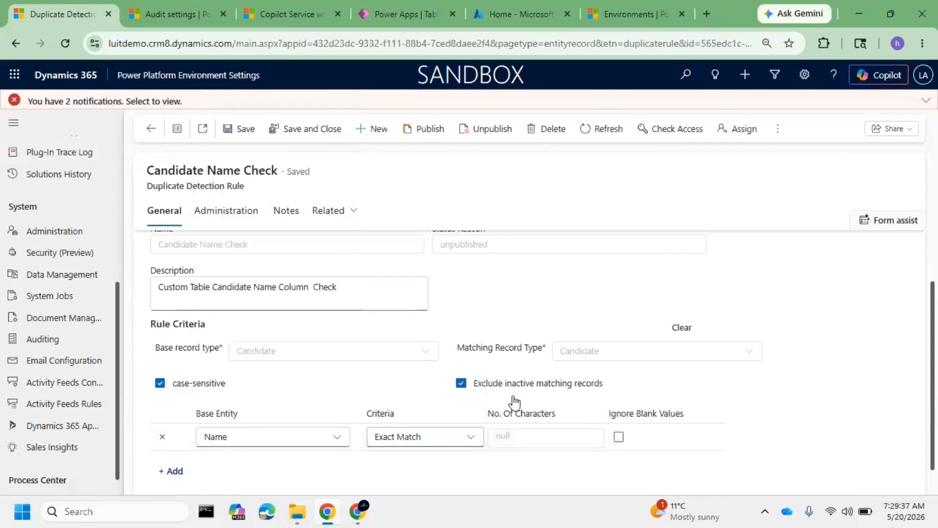
click(242, 131)
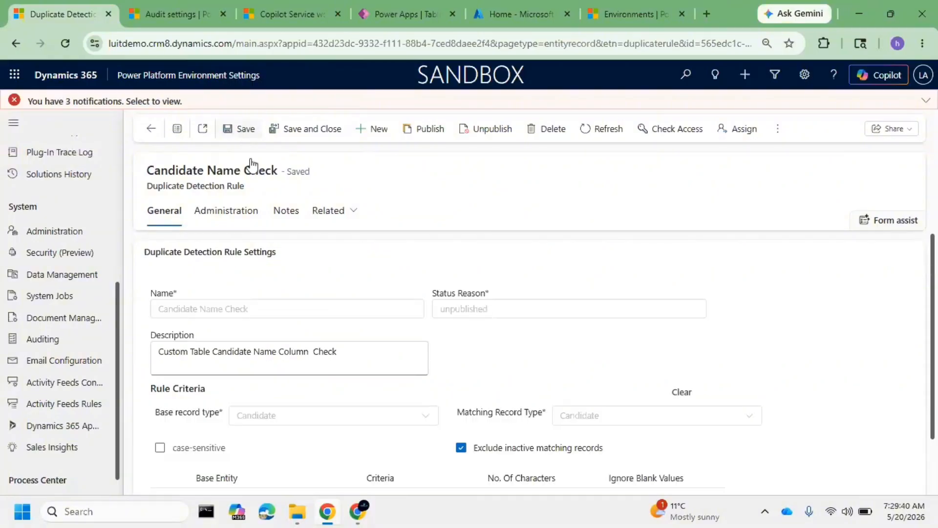
Check the saved rule's criteria and expand the full list of error notifications
scroll(368, 335, down, 1)
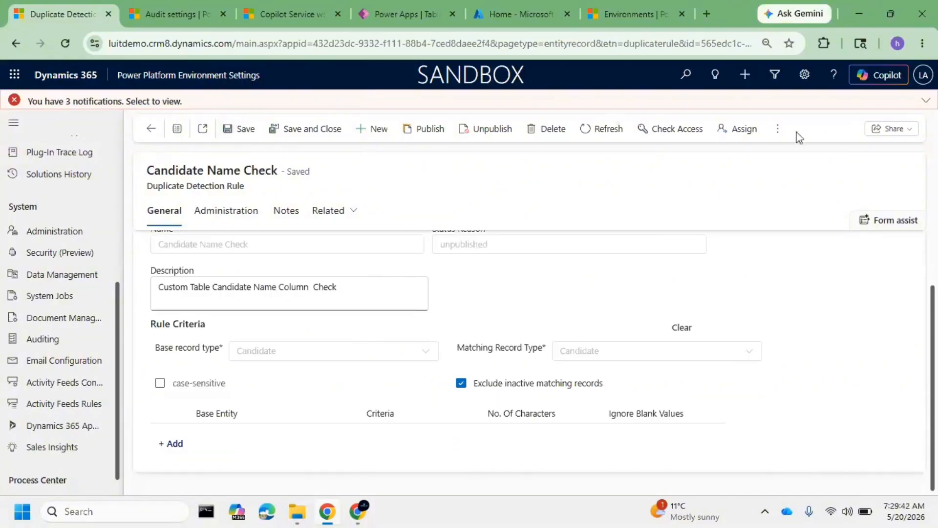
click(925, 100)
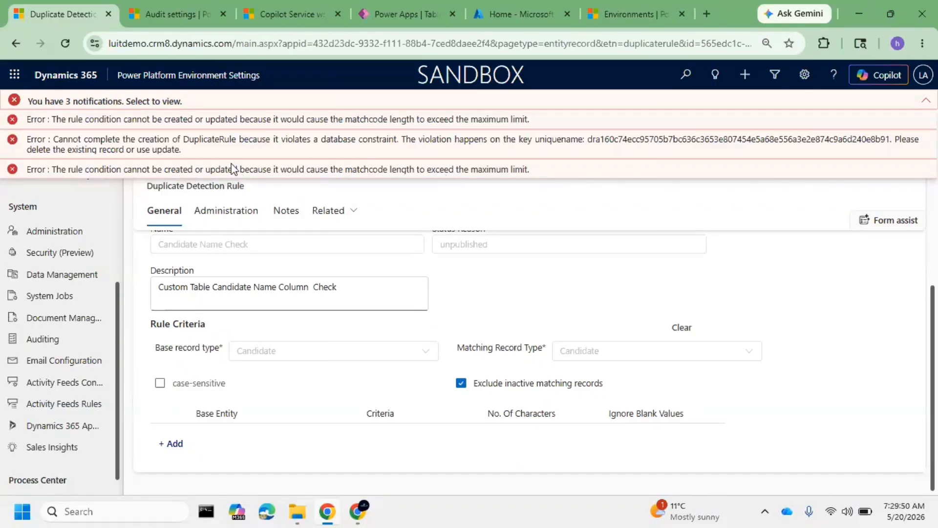
Capture a screenshot of the last matchcode length error and open chatgpt.com in a new browser tab
key(super+shift+s)
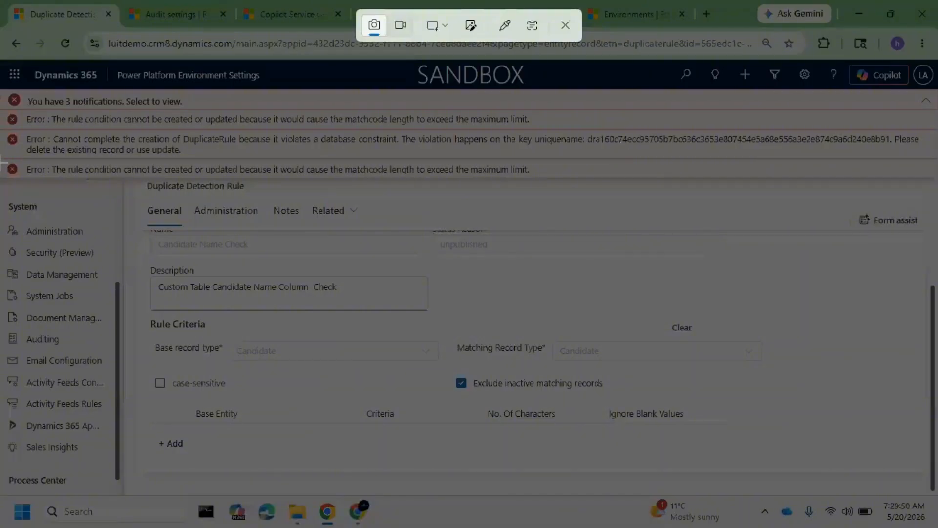
drag(2, 158, 555, 179)
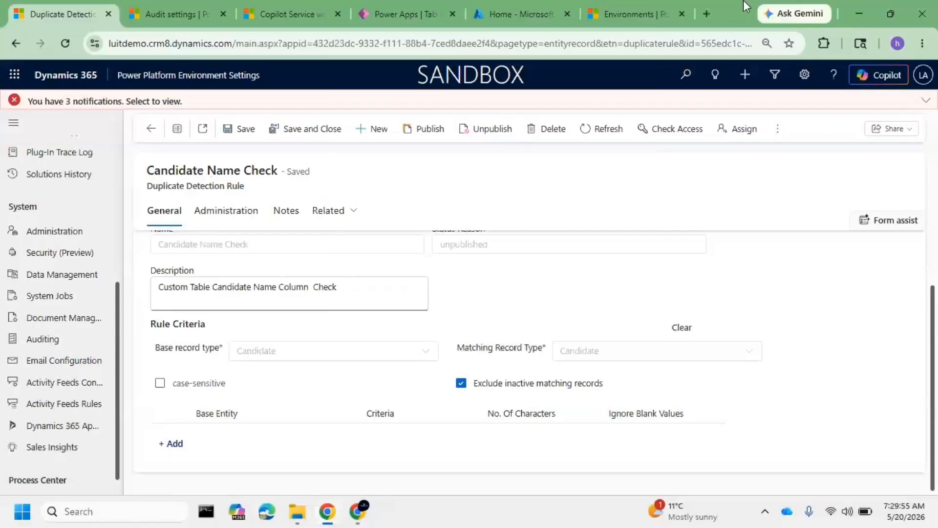
click(707, 14)
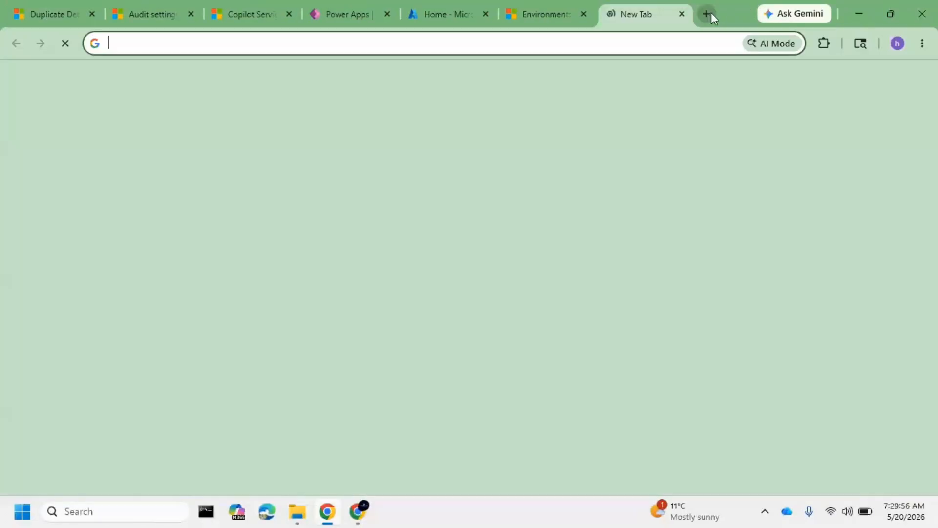
text(chatgpt.com)
key(Return)
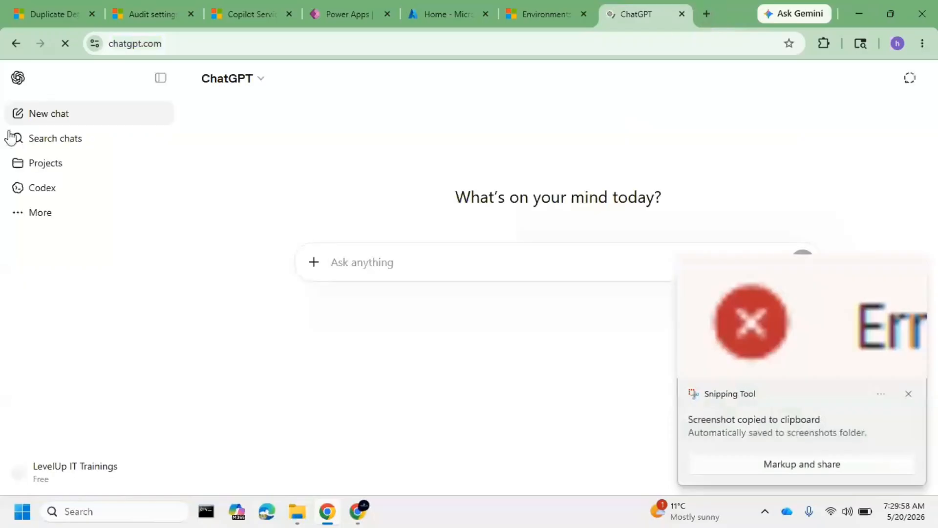
click(908, 394)
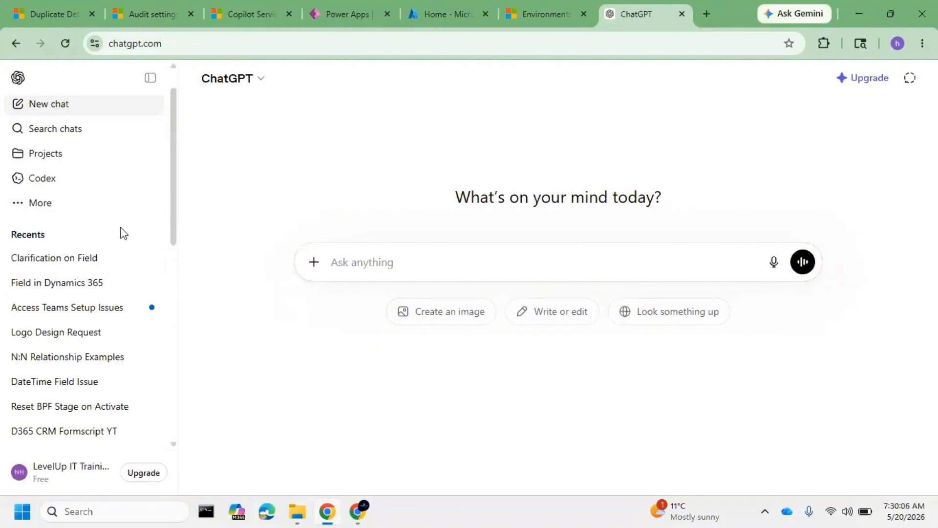
Collapse the list of recent conversations and start a new chat
click(20, 215)
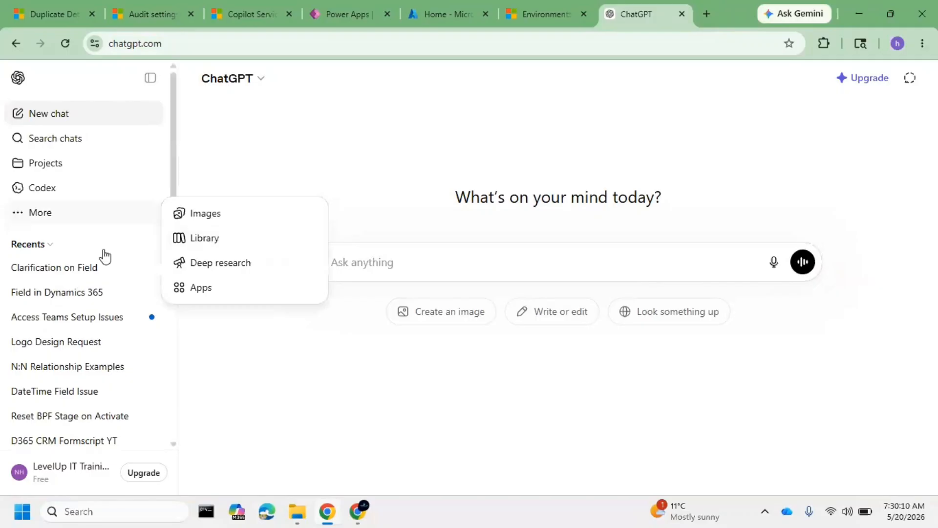
click(54, 248)
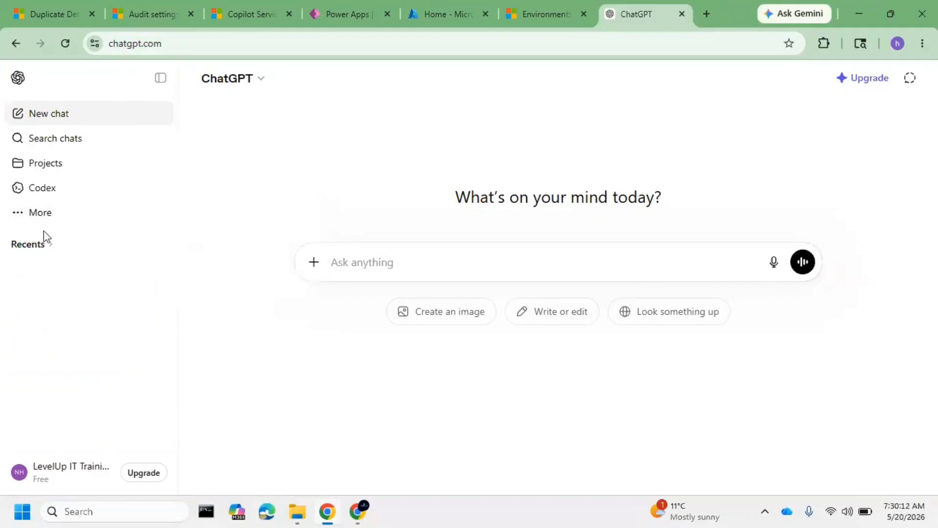
click(20, 215)
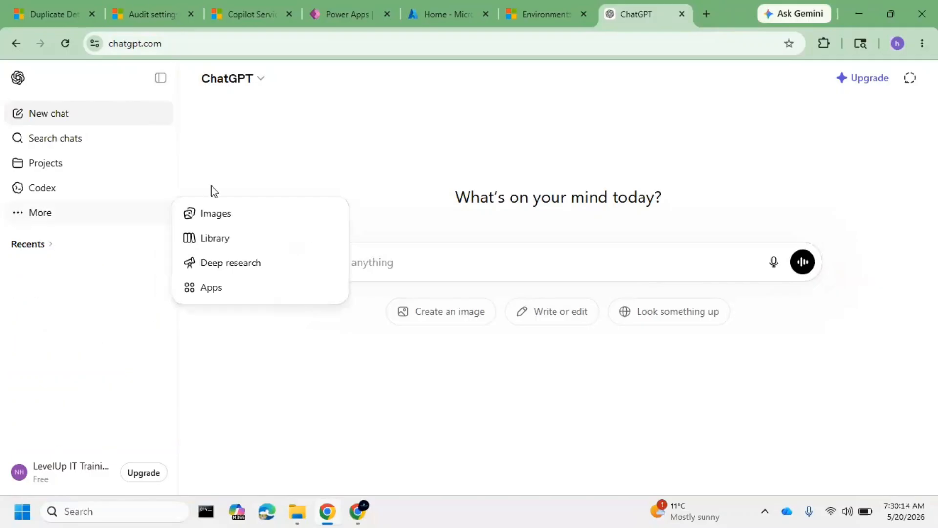
click(58, 112)
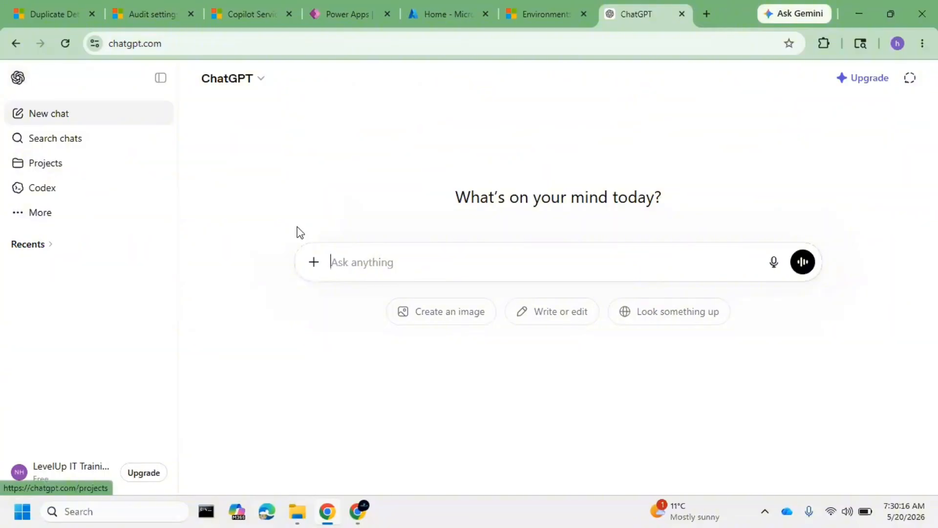
Ask ChatGPT about the captured error by attaching the screenshot with the prompt "Dynamics 365 Duplicate Detection Rule"
key(ctrl+v)
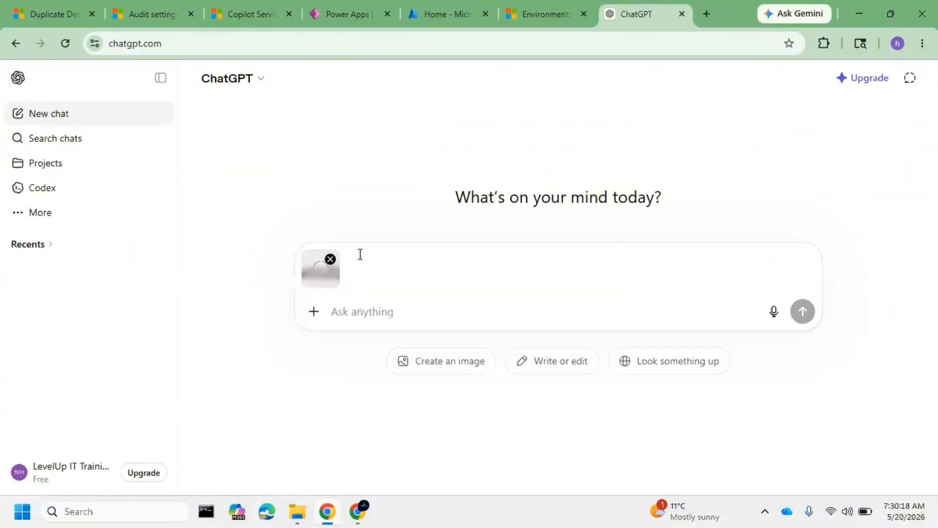
text(D)
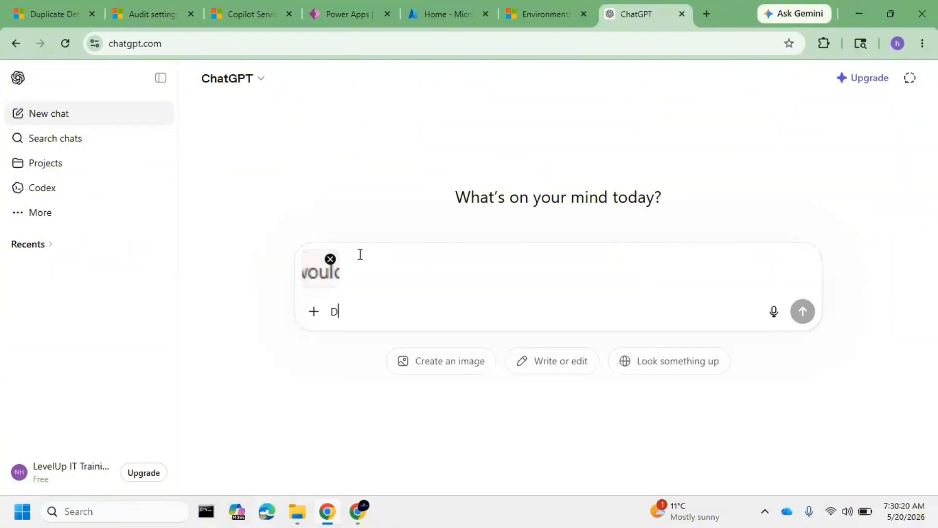
text(yaamic)
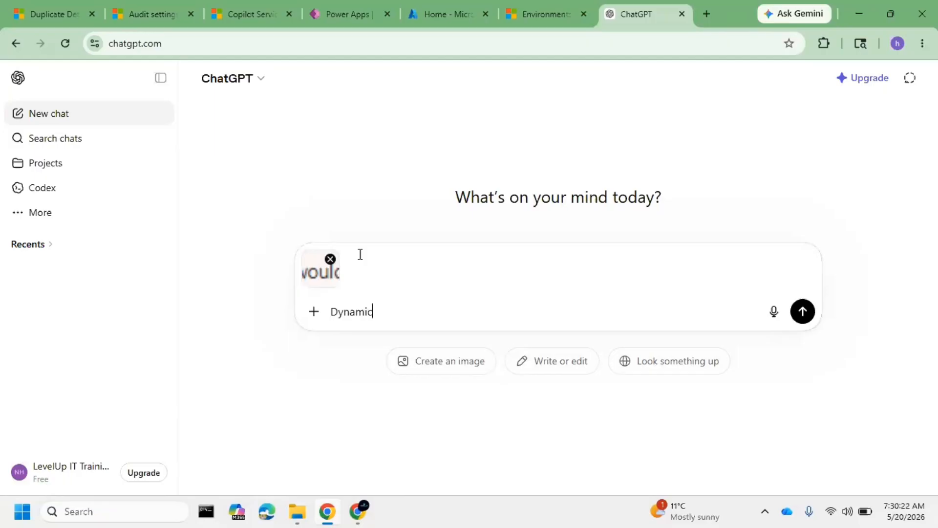
key(BackSpace)
text(ics 365 Duplicate Detection Rule)
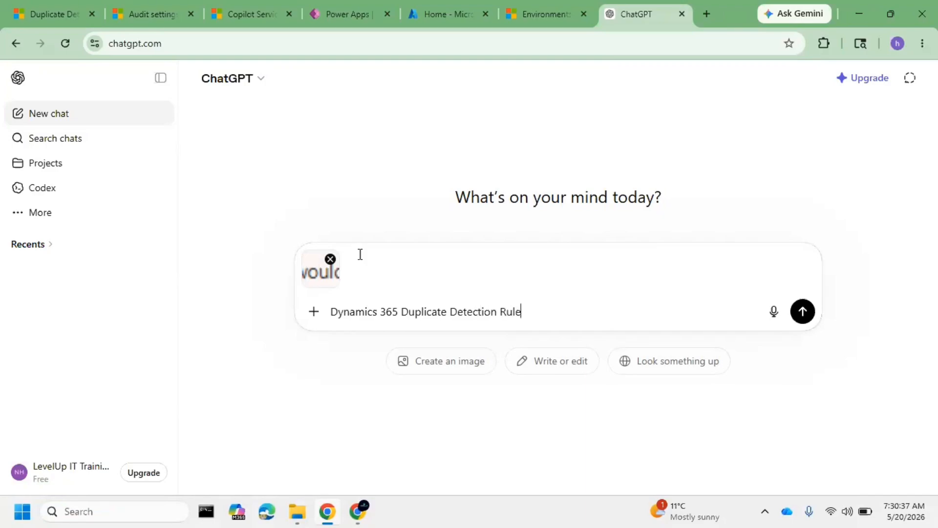
key(Return)
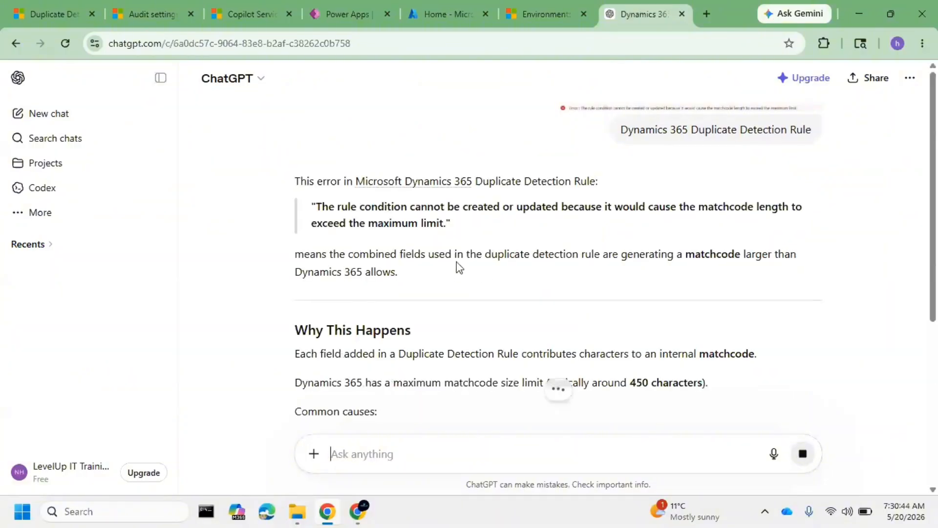
Read the explanation of the matchcode error, highlighting the passages on its meaning, the size limit and the common causes
drag(456, 254, 710, 259)
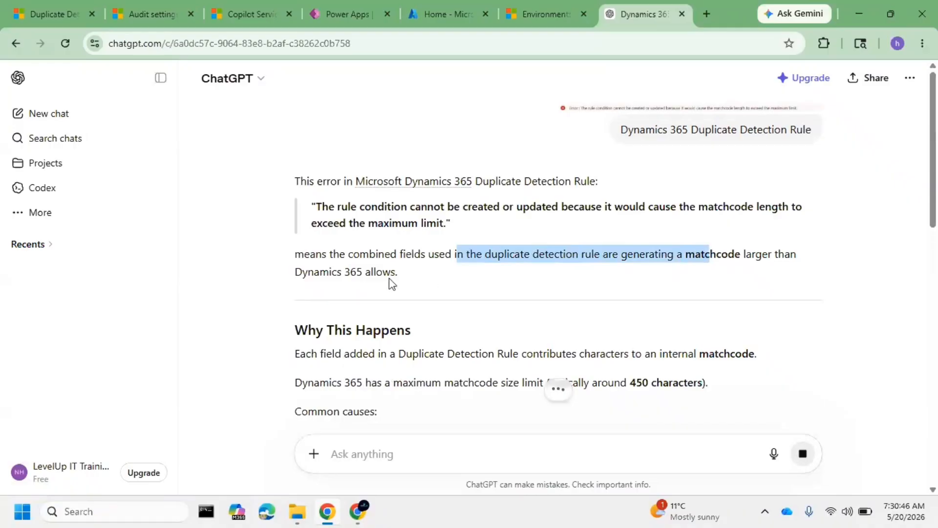
scroll(421, 306, down, 4)
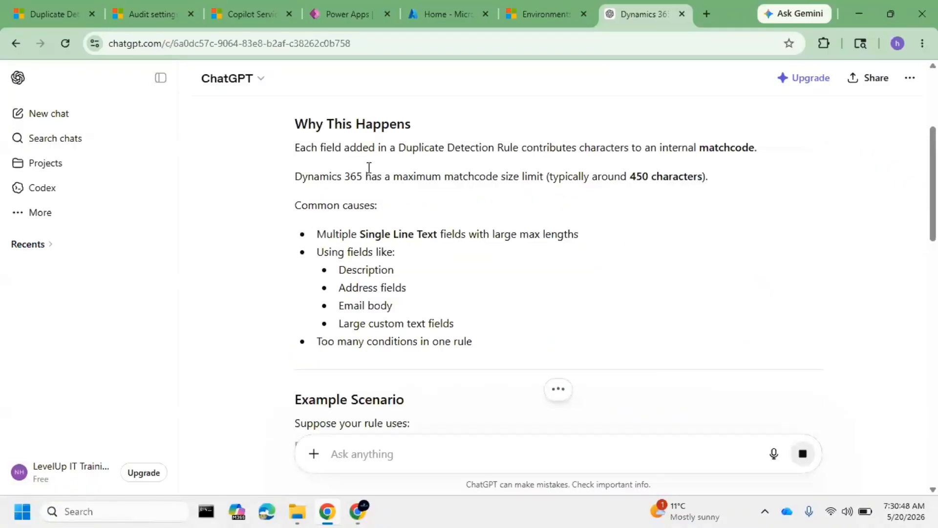
drag(563, 150, 757, 151)
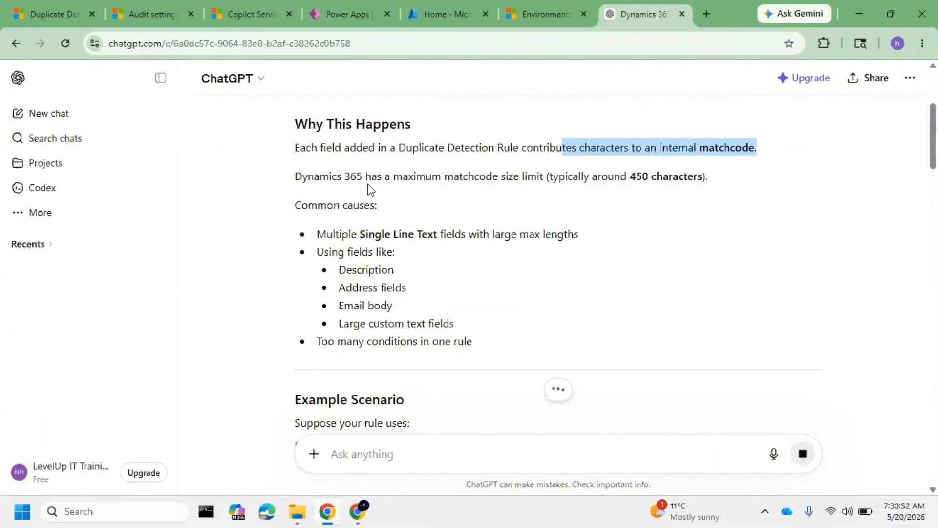
drag(359, 182, 698, 182)
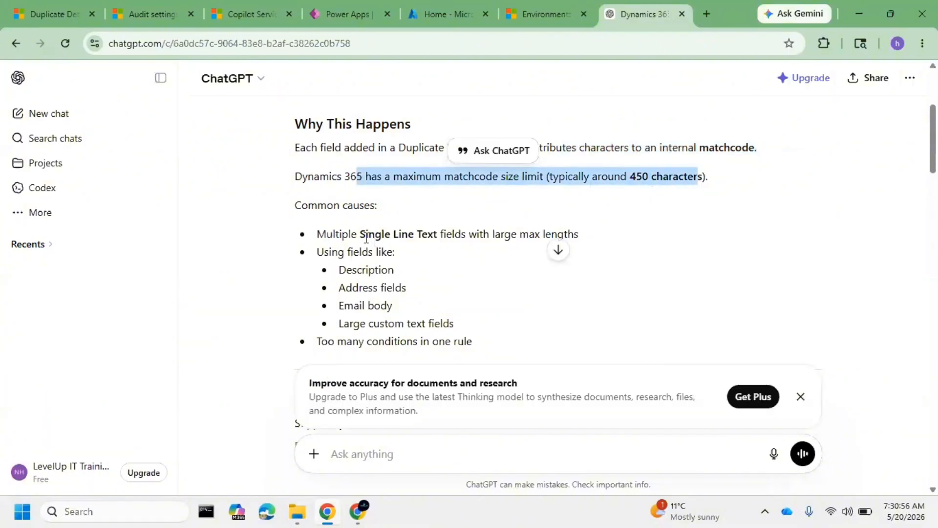
drag(360, 240, 479, 240)
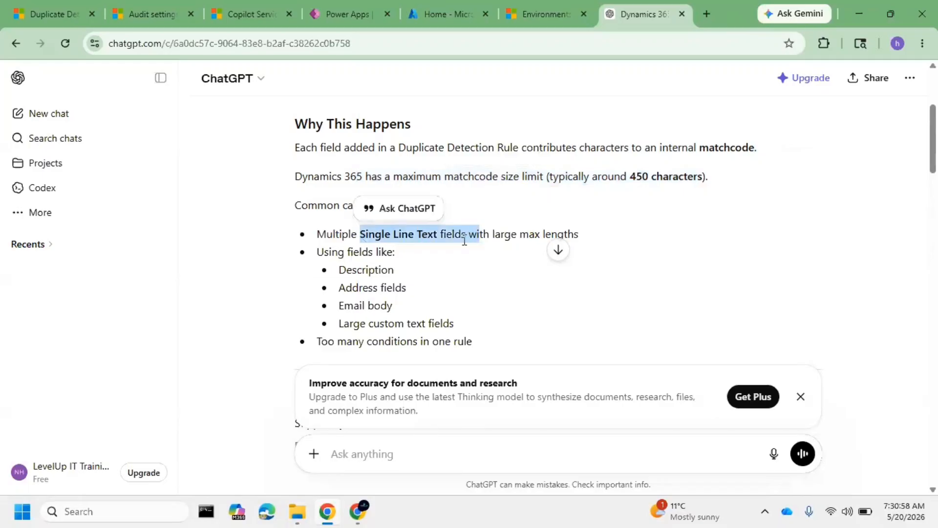
Switch to Power Apps and open the Candidate table's primary Name column for editing
click(356, 8)
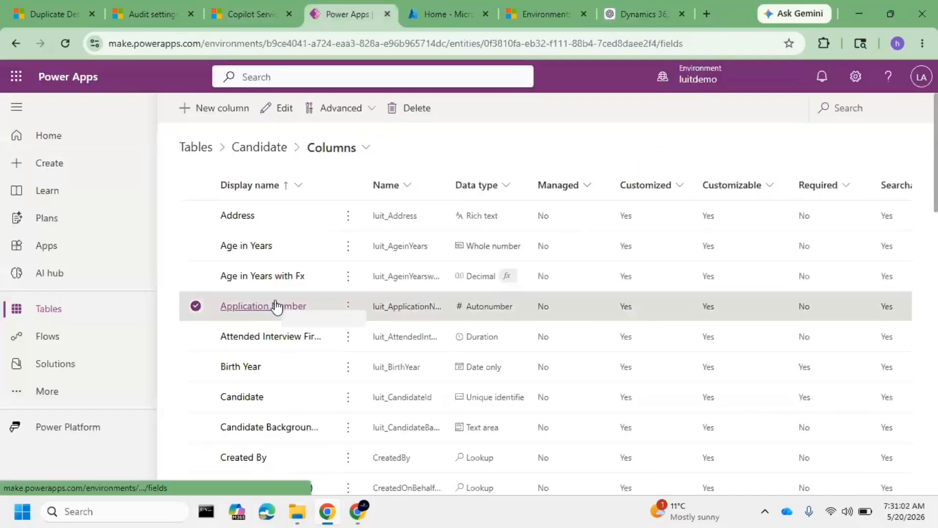
scroll(272, 313, down, 3)
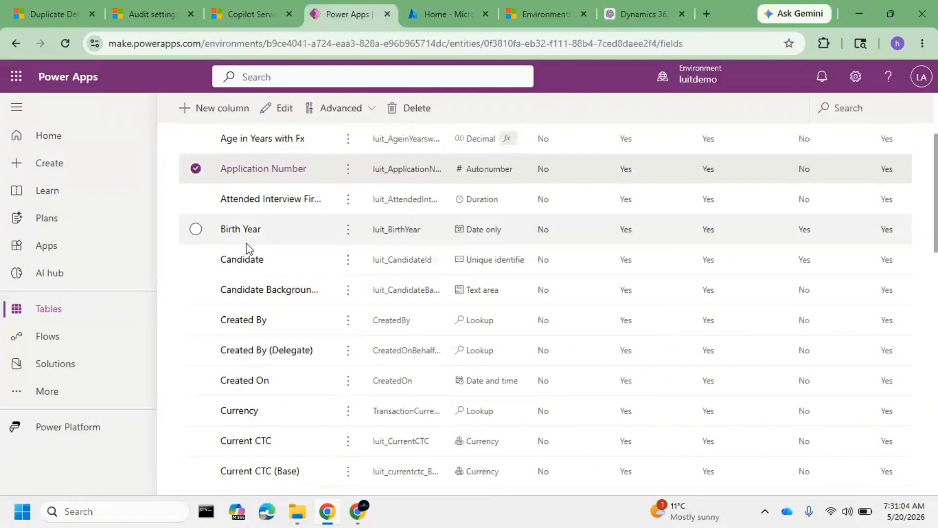
scroll(245, 248, up, 1)
scroll(270, 303, down, 3)
scroll(278, 324, down, 2)
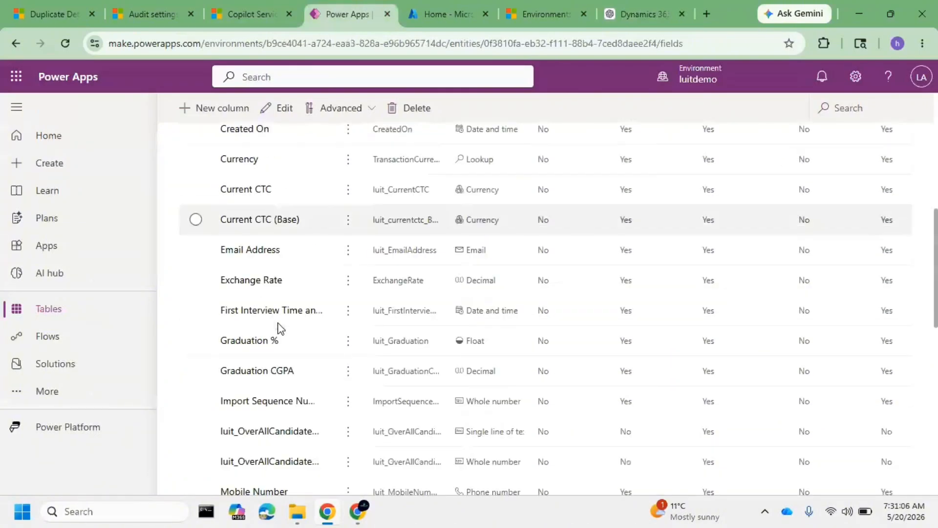
scroll(278, 324, up, 5)
scroll(281, 366, down, 6)
scroll(283, 409, down, 8)
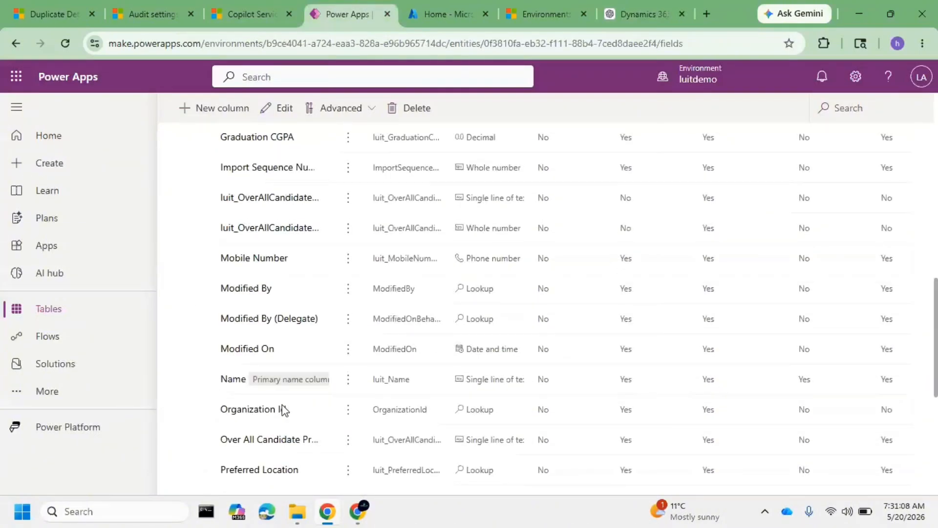
click(238, 179)
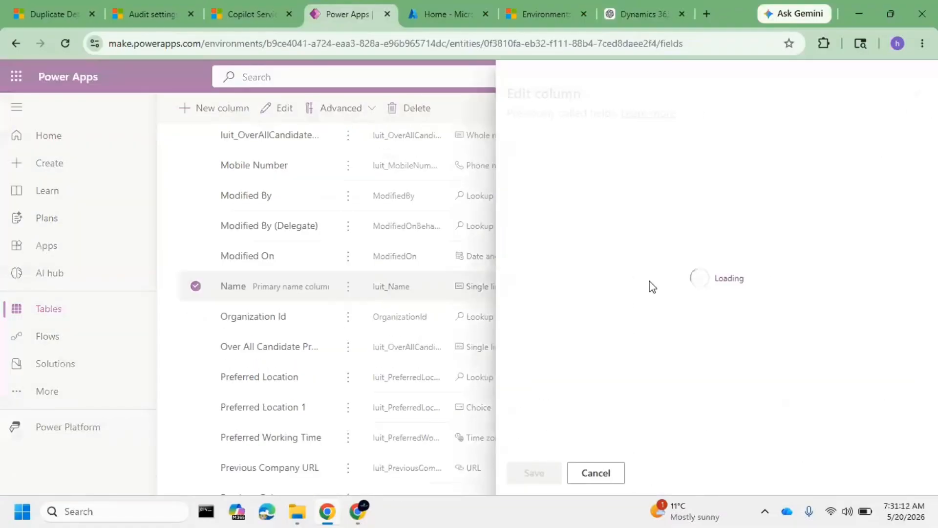
Set the Name column's maximum character count to 400 in its advanced options and save the column
scroll(645, 308, down, 3)
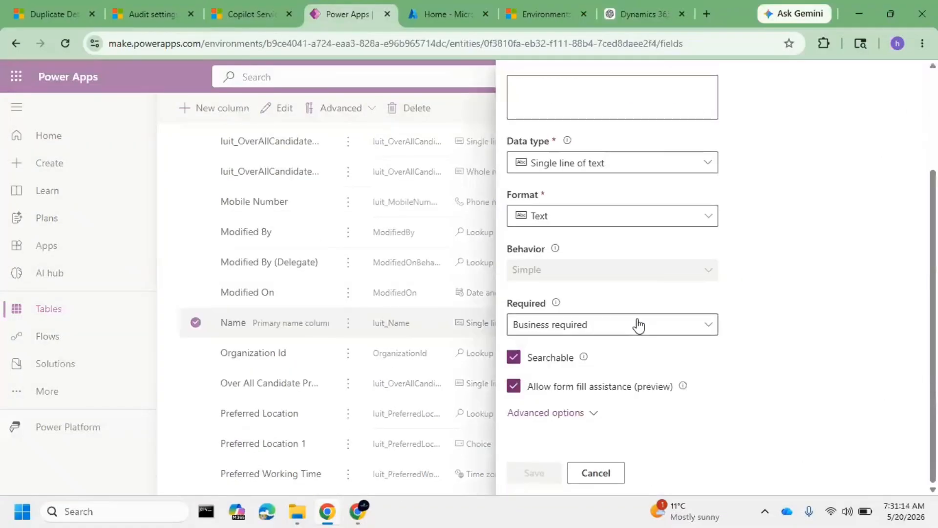
click(593, 414)
scroll(595, 335, down, 5)
click(540, 301)
double_click(540, 302)
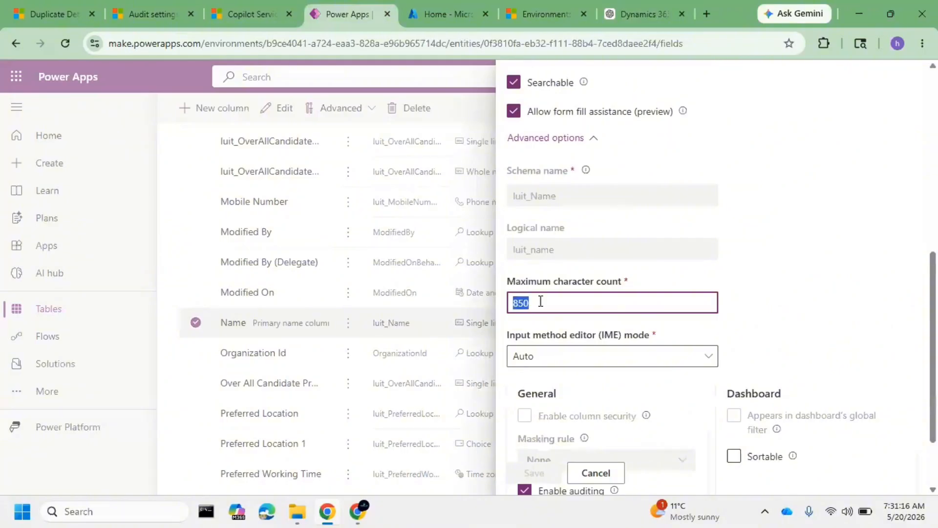
text(400)
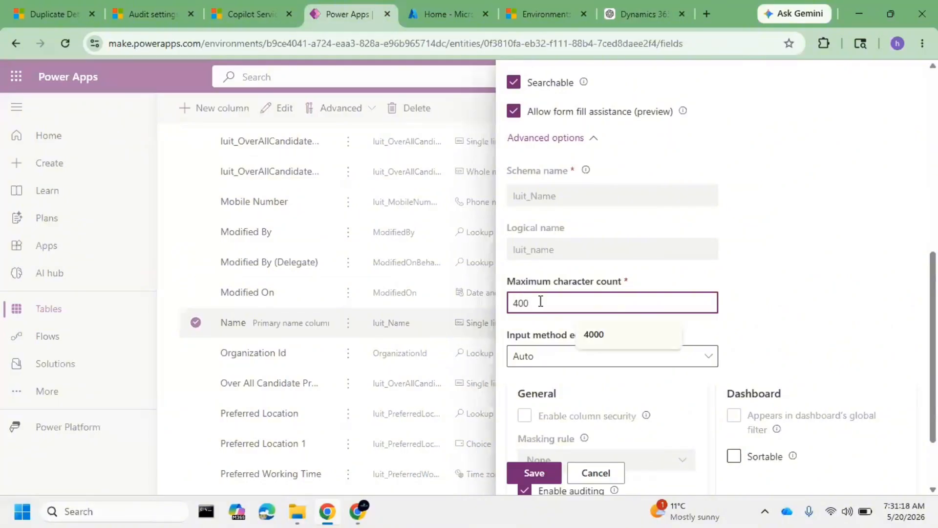
click(554, 479)
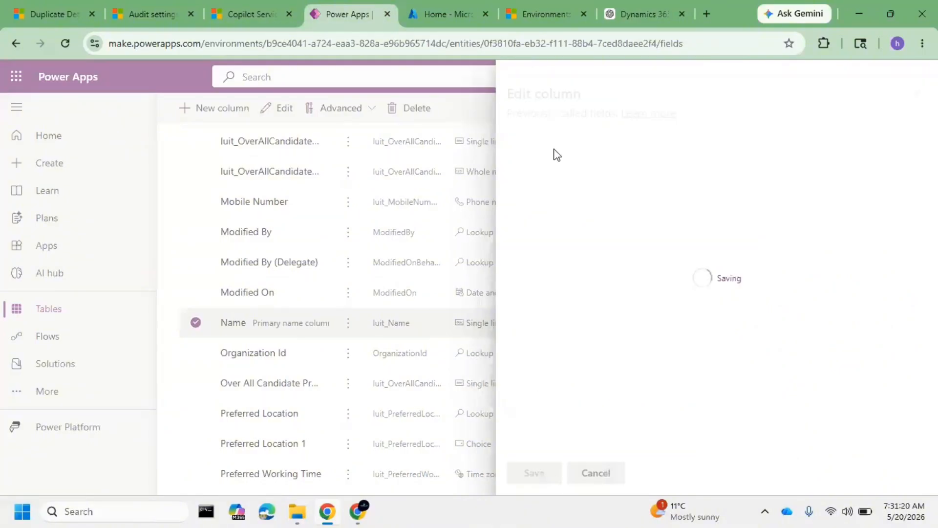
Recheck the matchcode size limit in the ChatGPT answer and reload the Candidate Name Check rule page in Dynamics 365
click(622, 14)
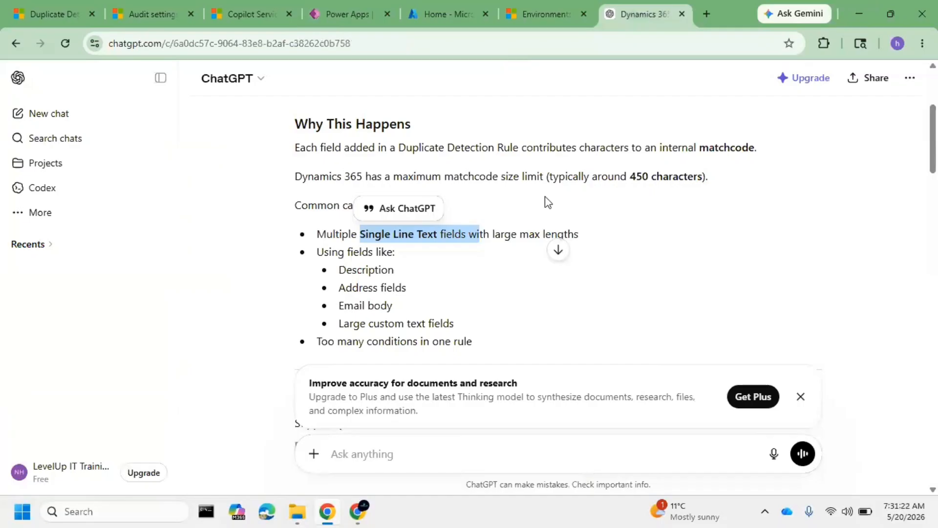
drag(712, 177, 527, 178)
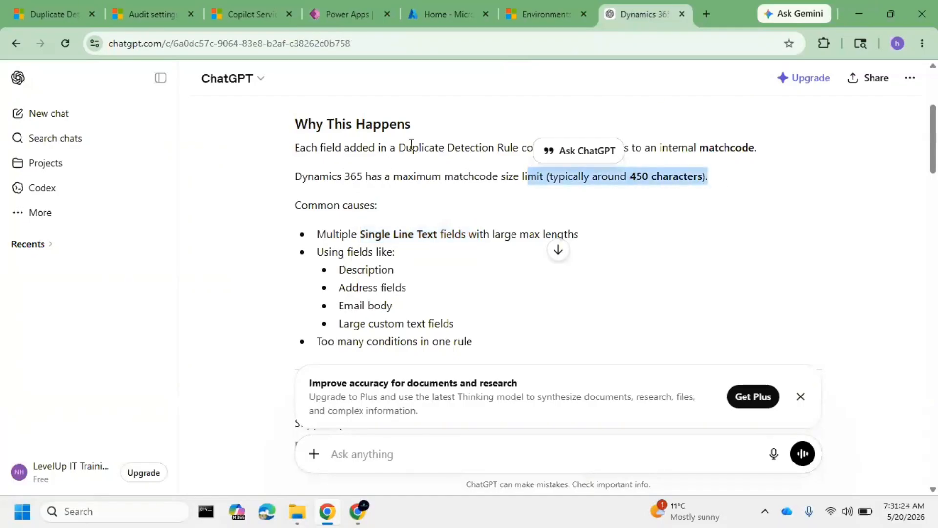
click(60, 12)
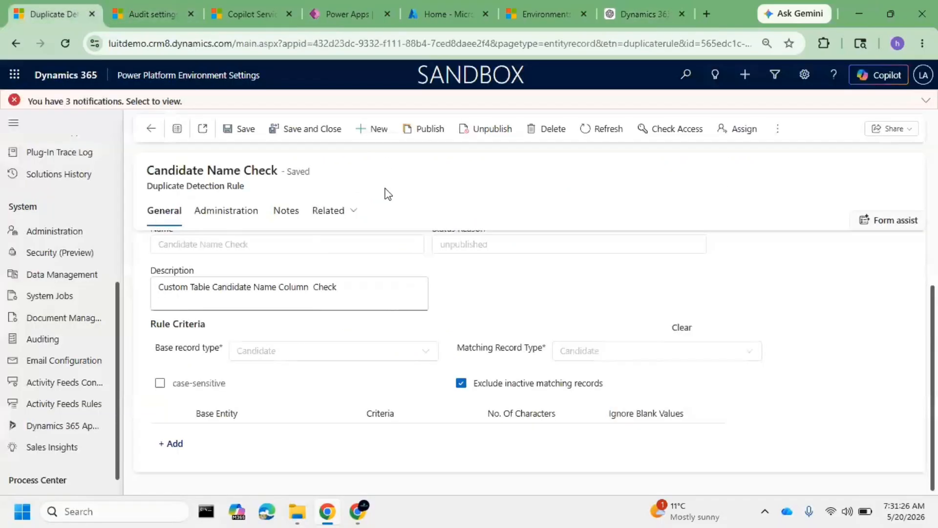
click(65, 44)
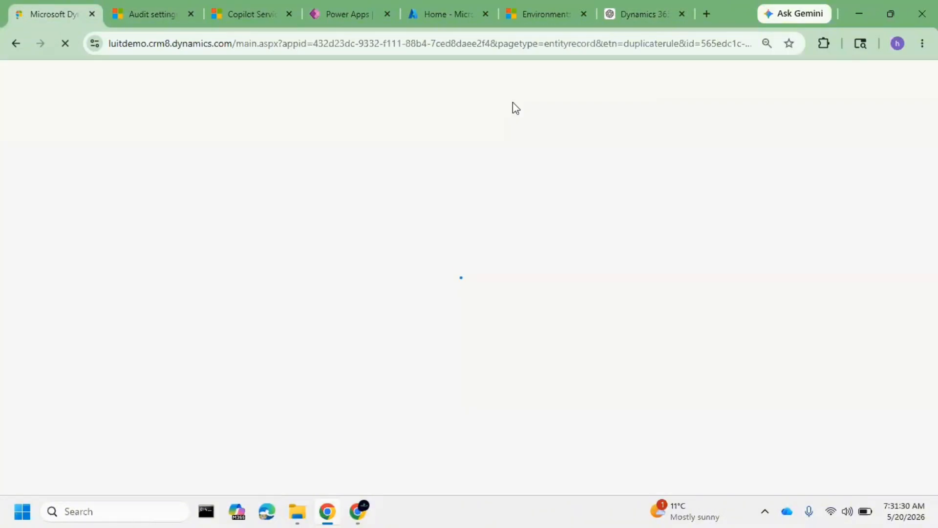
Return to the ChatGPT answer, highlight the full sentence about the maximum matchcode size, and dismiss the upgrade banner
click(632, 12)
click(377, 184)
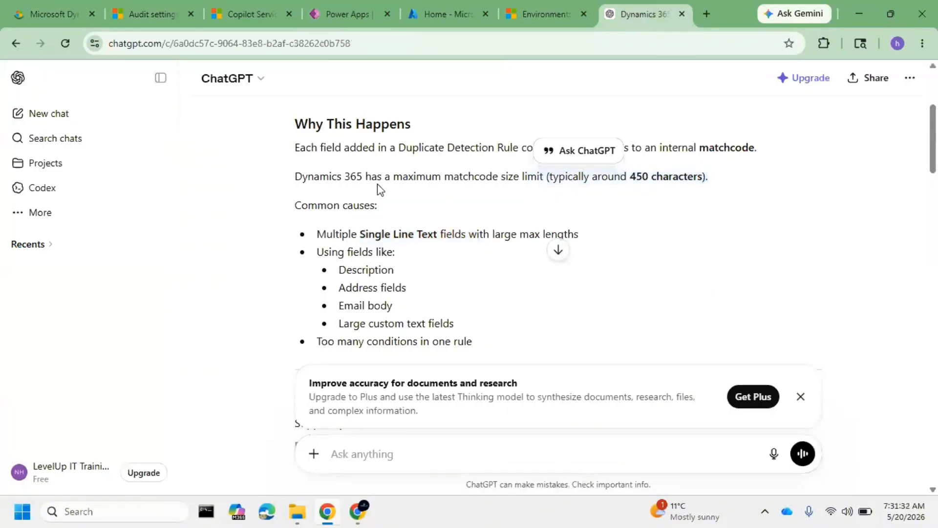
triple_click(320, 184)
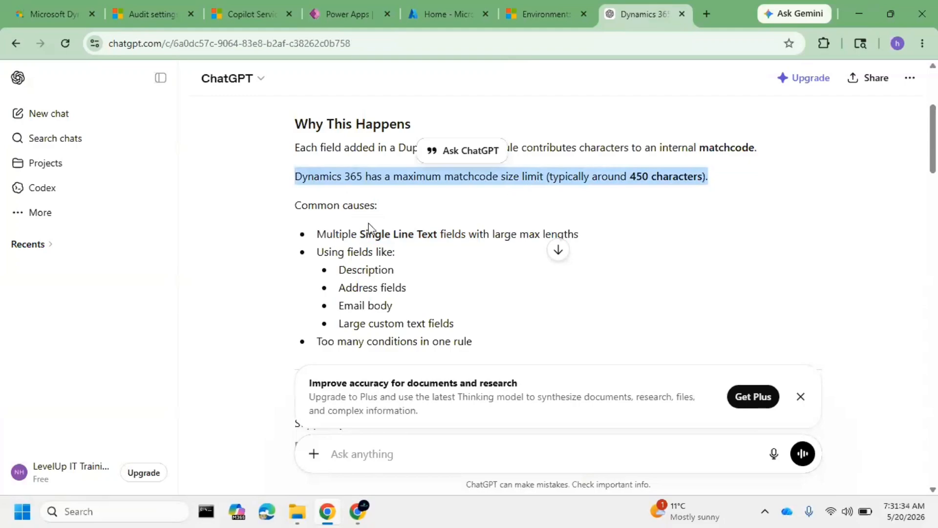
click(801, 397)
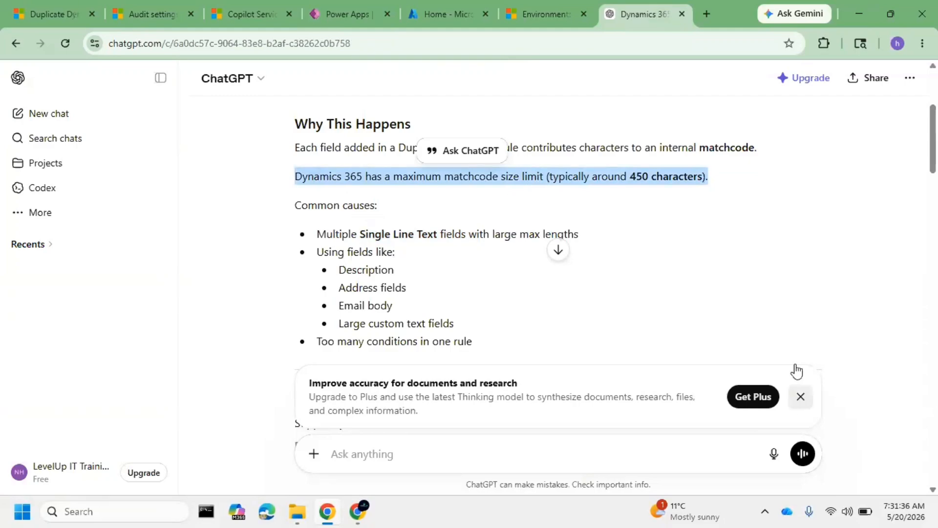
Switch to the Candidate Name Check rule in Dynamics 365 and try to save it with a Name criterion set to Exact Match
click(88, 3)
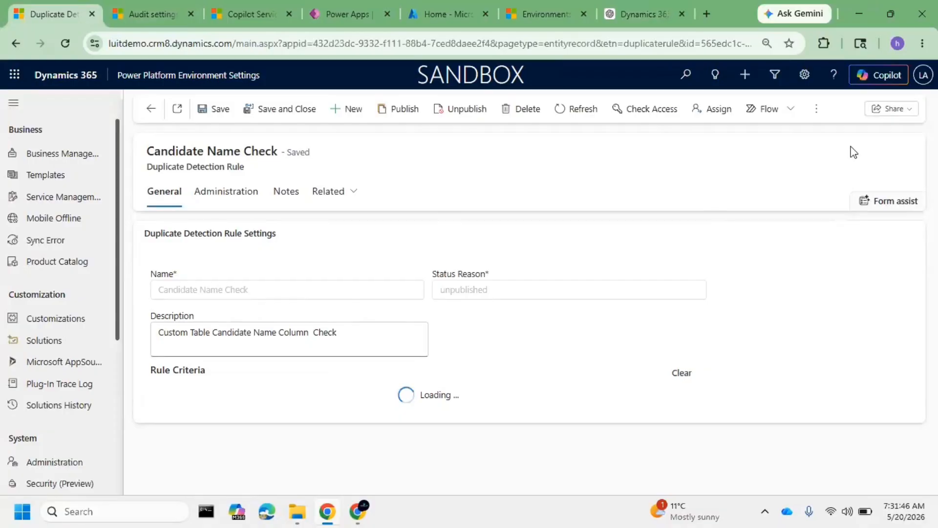
scroll(433, 314, down, 1)
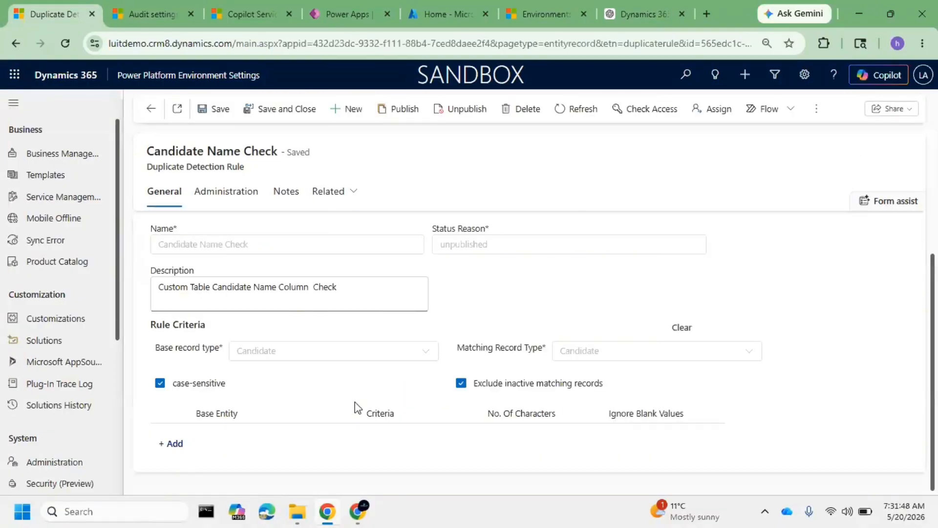
click(170, 443)
click(246, 444)
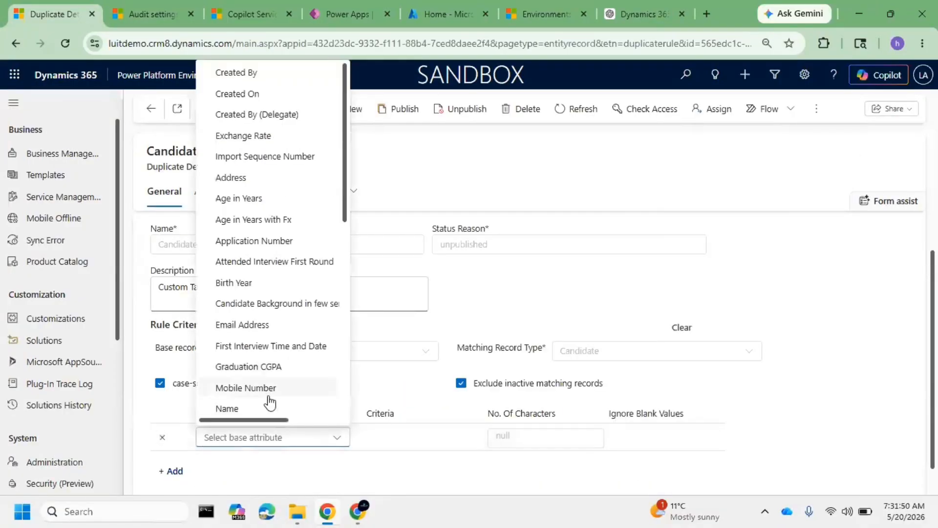
click(268, 407)
click(444, 445)
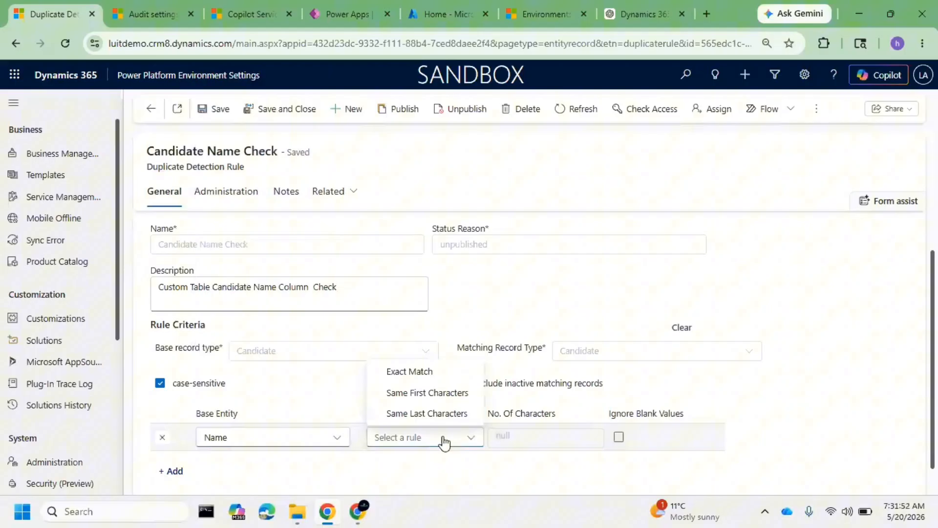
click(437, 376)
click(215, 110)
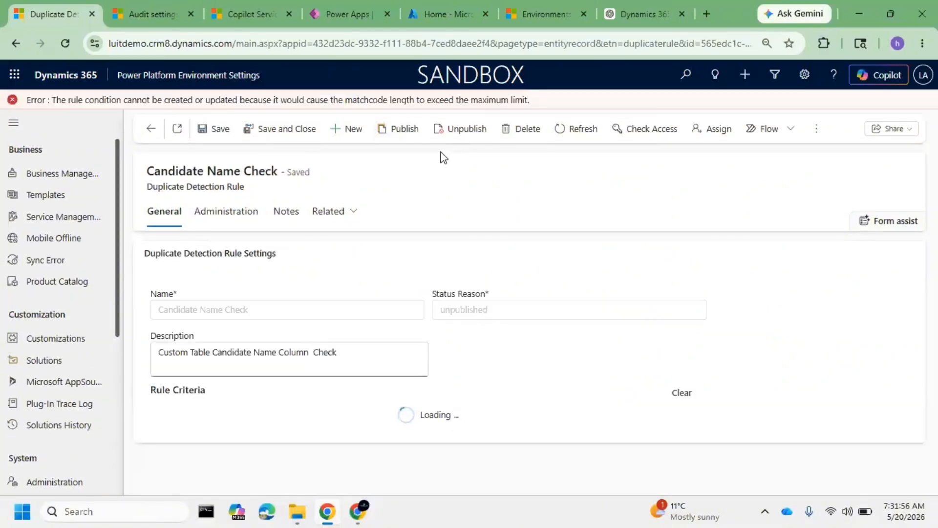
Switch to Power Apps and publish all customizations from the Solutions page
click(653, 10)
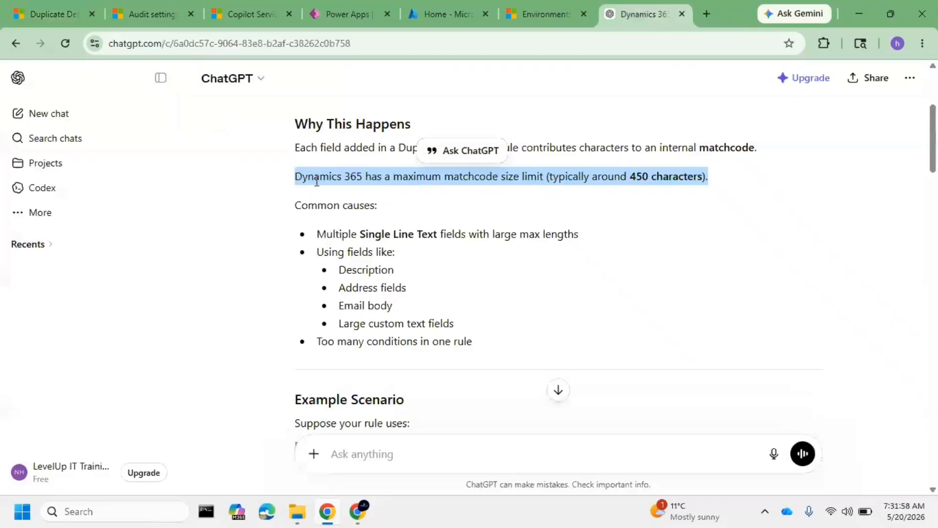
click(325, 12)
scroll(320, 248, up, 15)
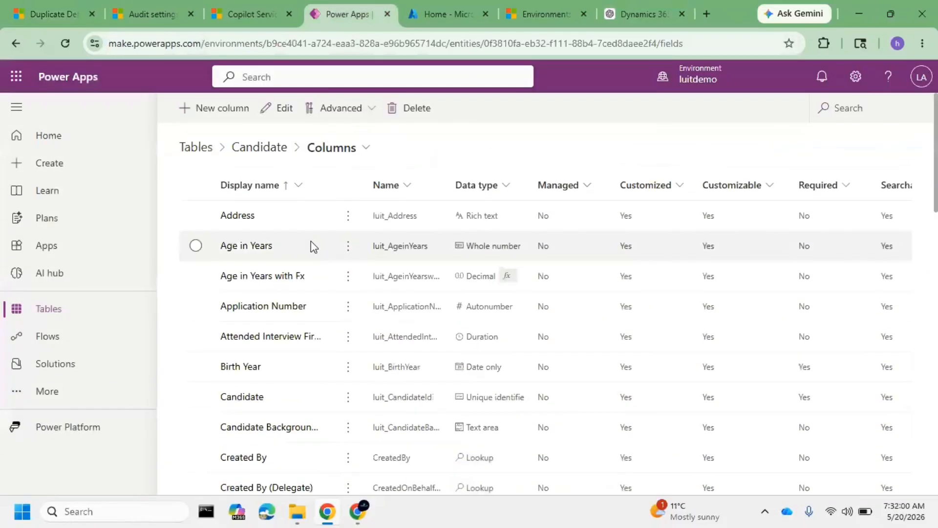
click(260, 147)
click(195, 147)
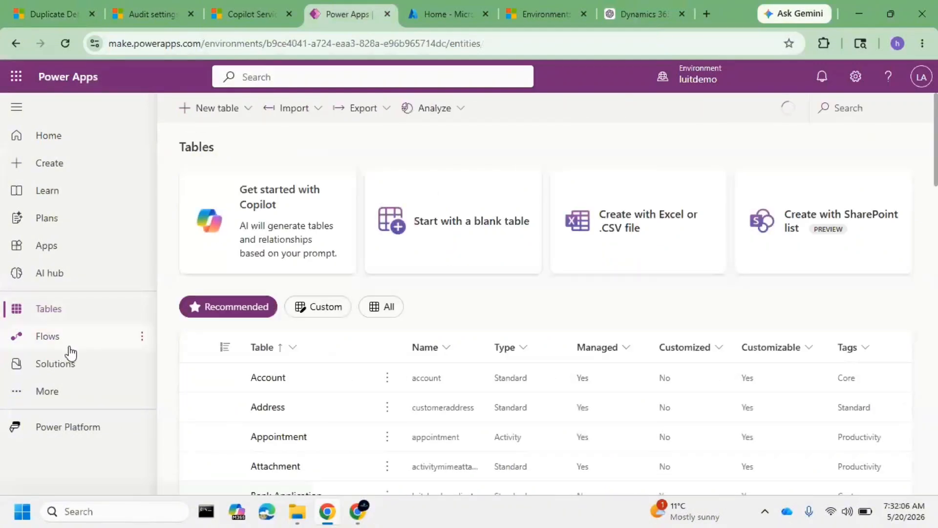
click(86, 370)
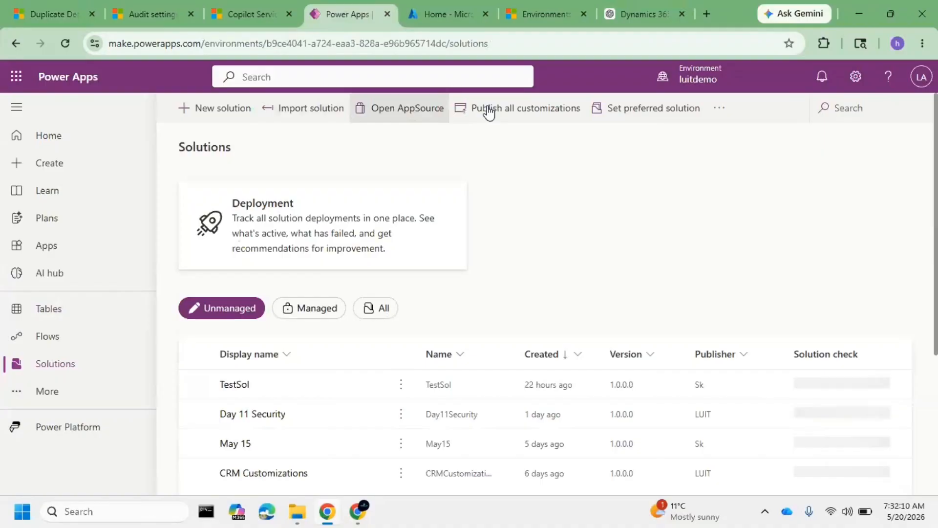
click(488, 113)
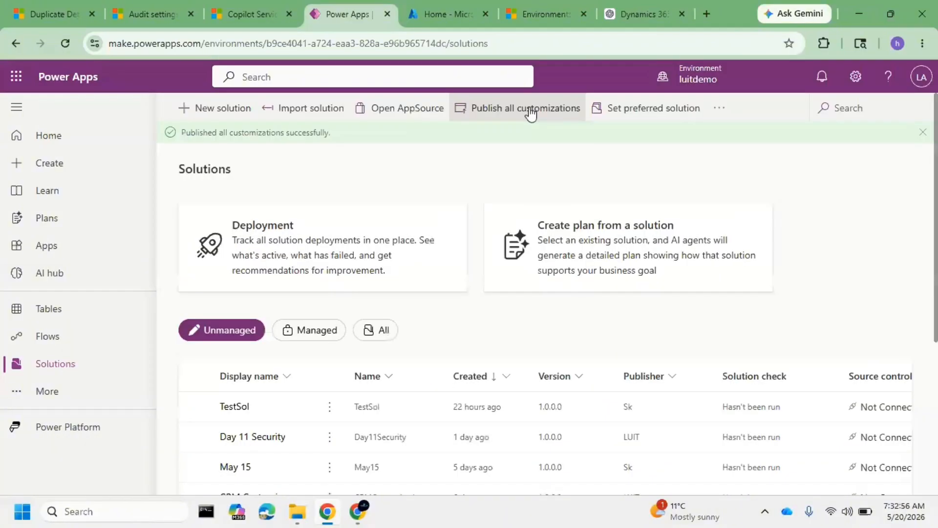
Reload the Candidate Name Check rule in Dynamics 365 and retry saving an Exact Match criterion on Name
click(17, 7)
click(65, 43)
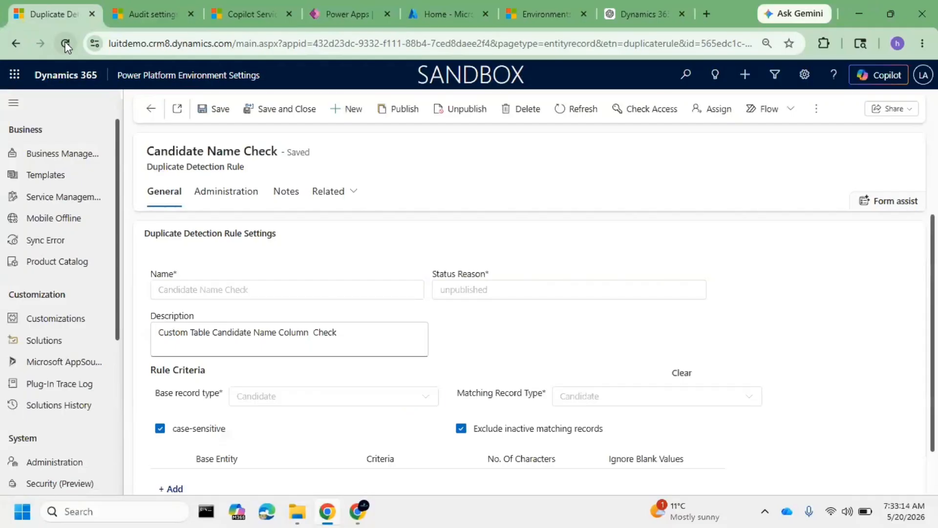
scroll(251, 396, down, 1)
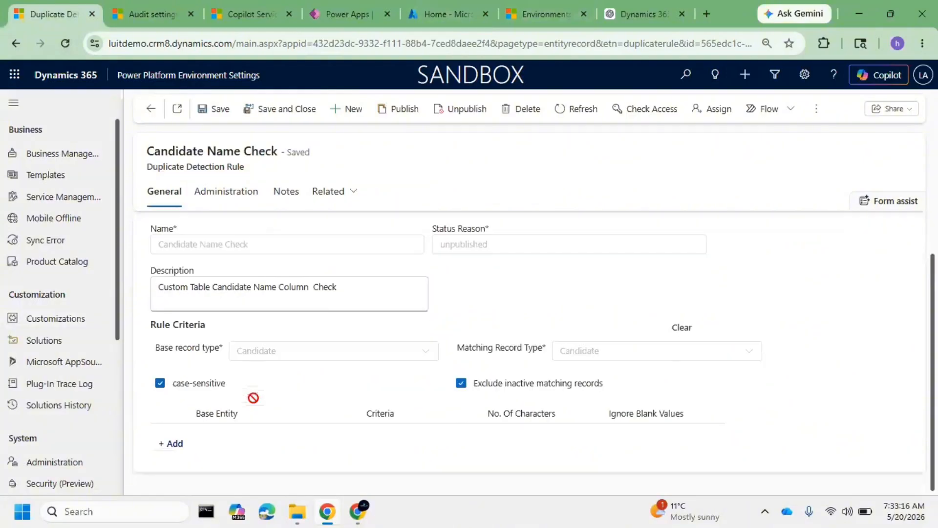
click(186, 442)
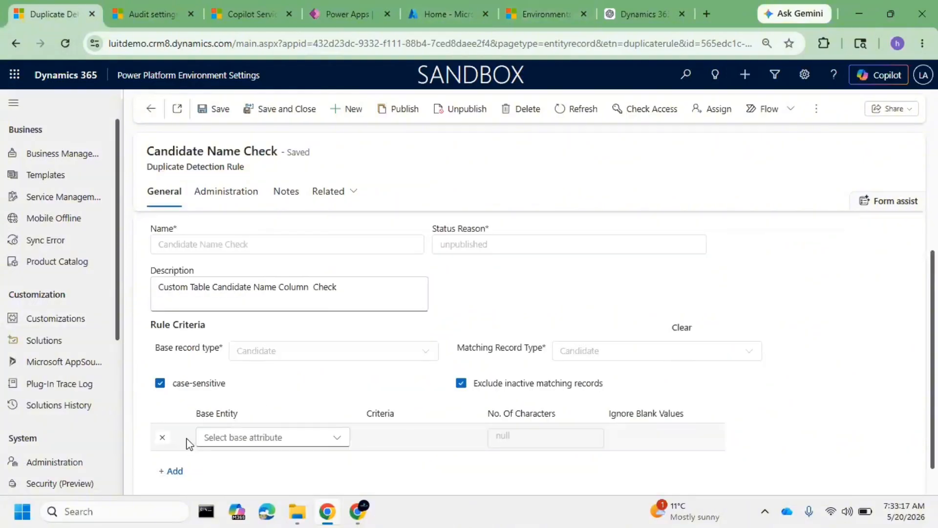
click(264, 437)
click(249, 411)
click(393, 437)
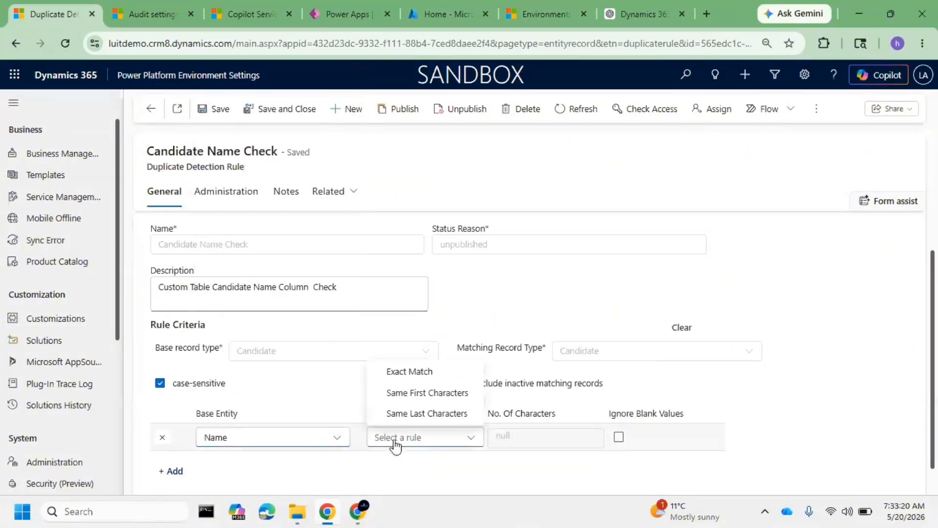
click(412, 376)
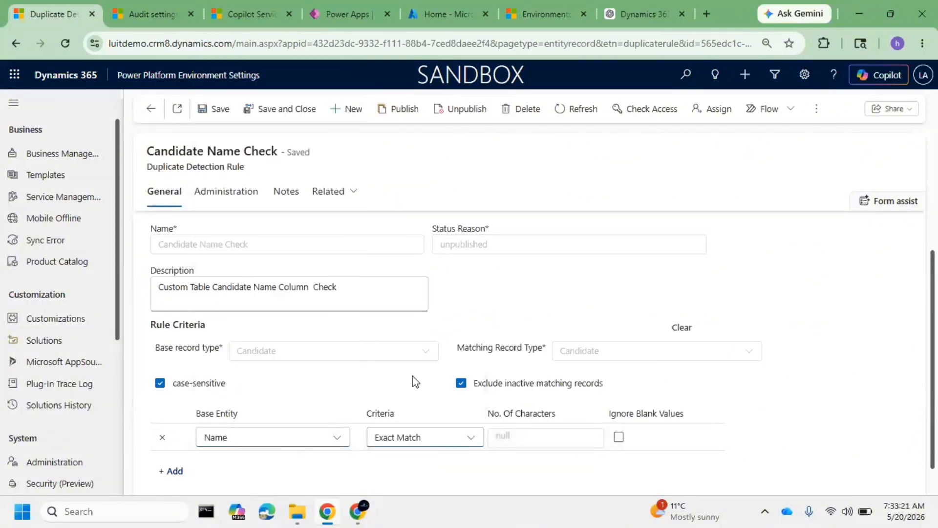
click(213, 111)
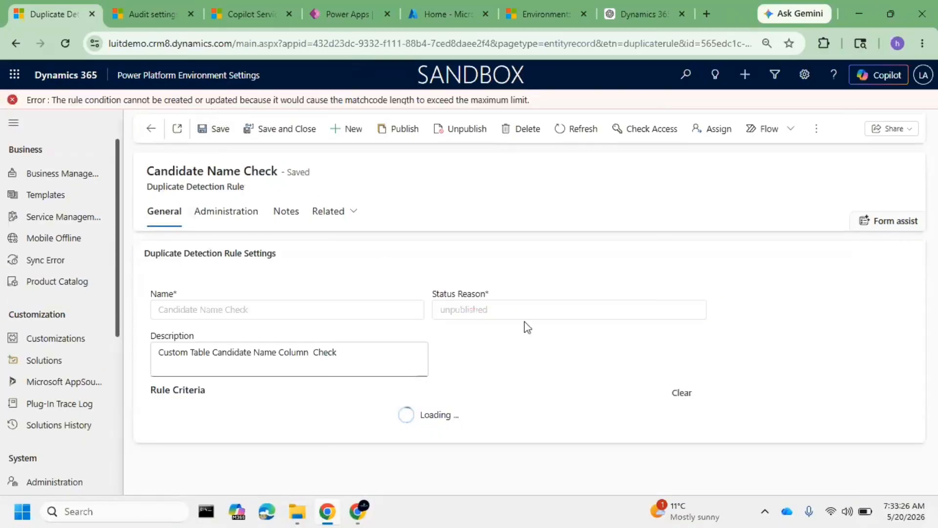
Add an Email Address criterion with Exact Match to the Candidate Name Check rule and save the rule
scroll(516, 342, down, 1)
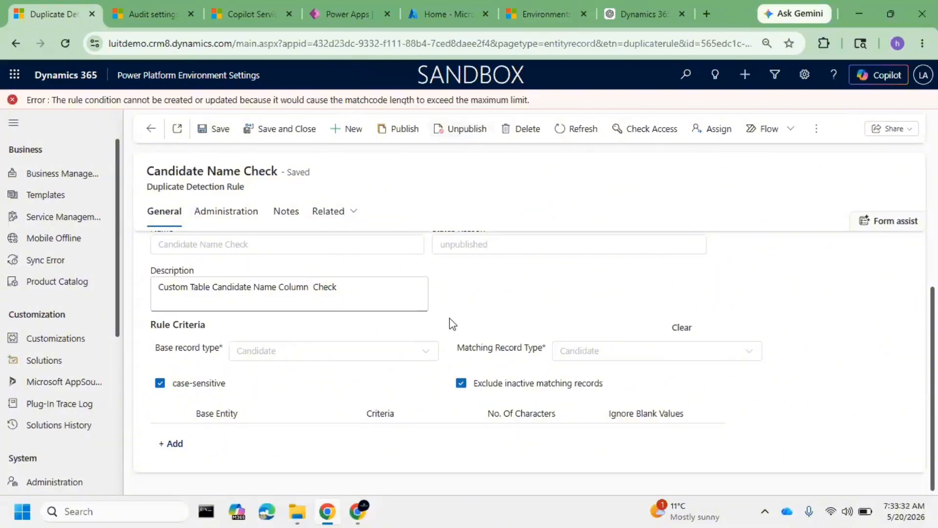
click(170, 443)
click(270, 444)
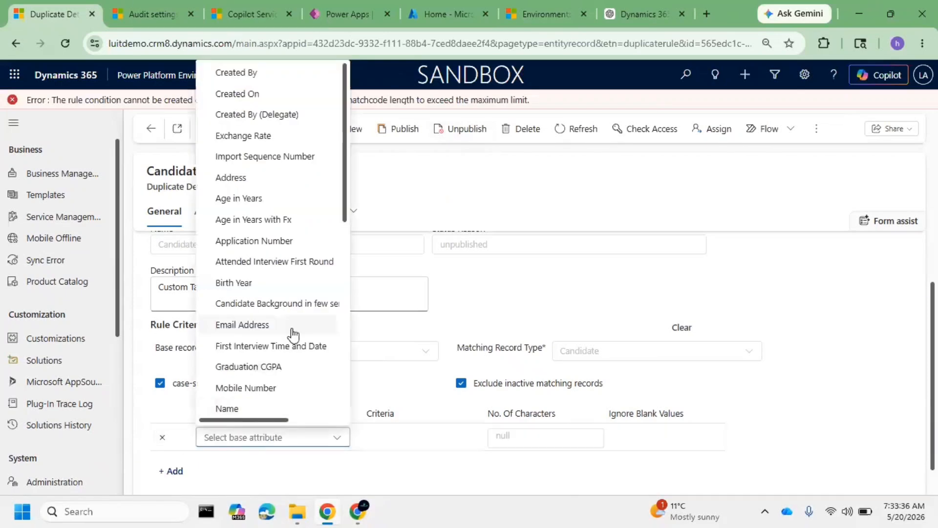
click(259, 329)
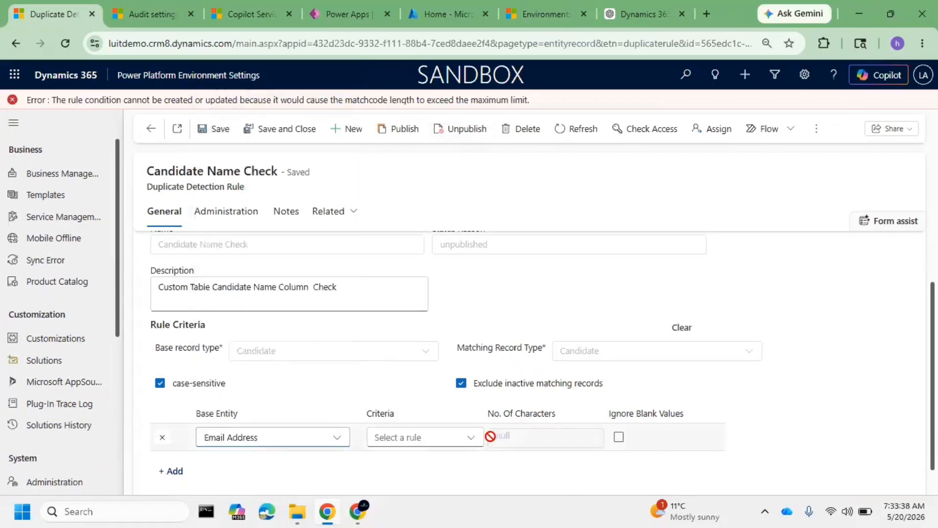
click(472, 440)
click(430, 373)
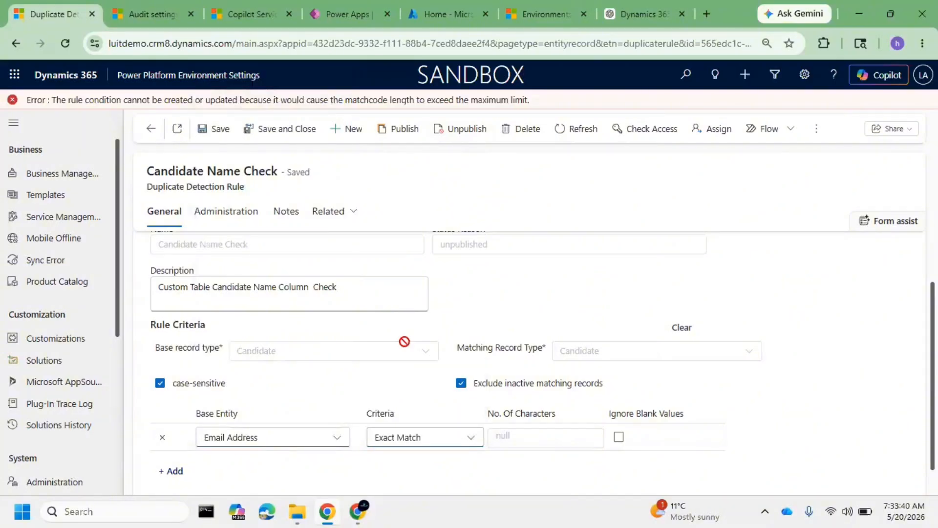
click(216, 132)
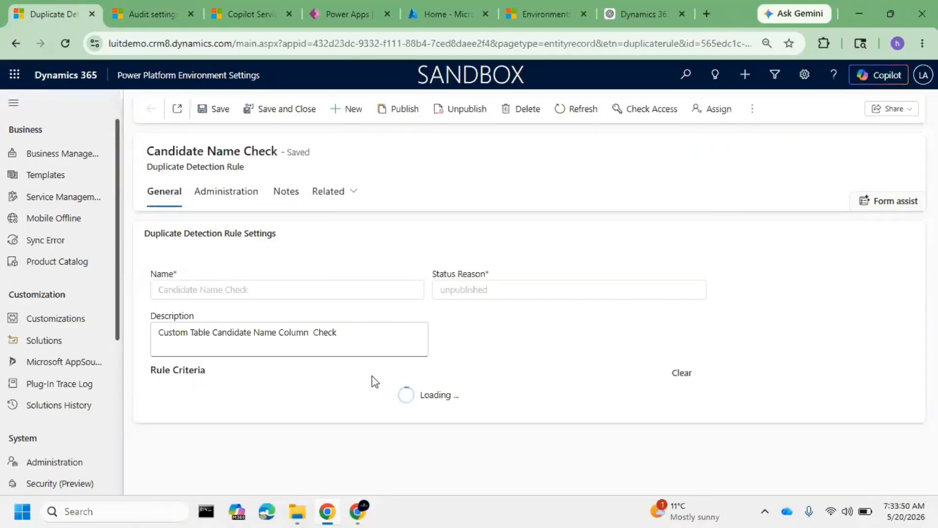
Publish the Candidate Name Check rule with its Email Address criterion and review the rule settings
scroll(373, 379, down, 2)
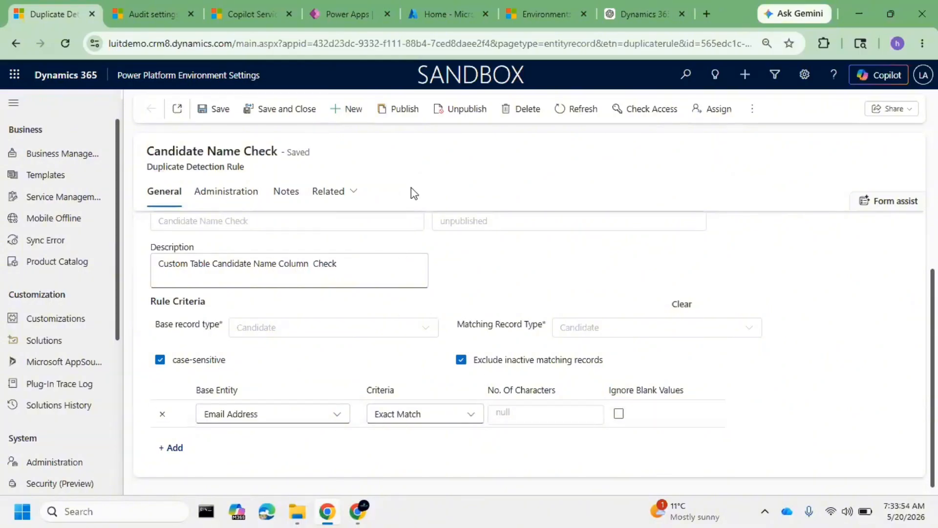
click(391, 115)
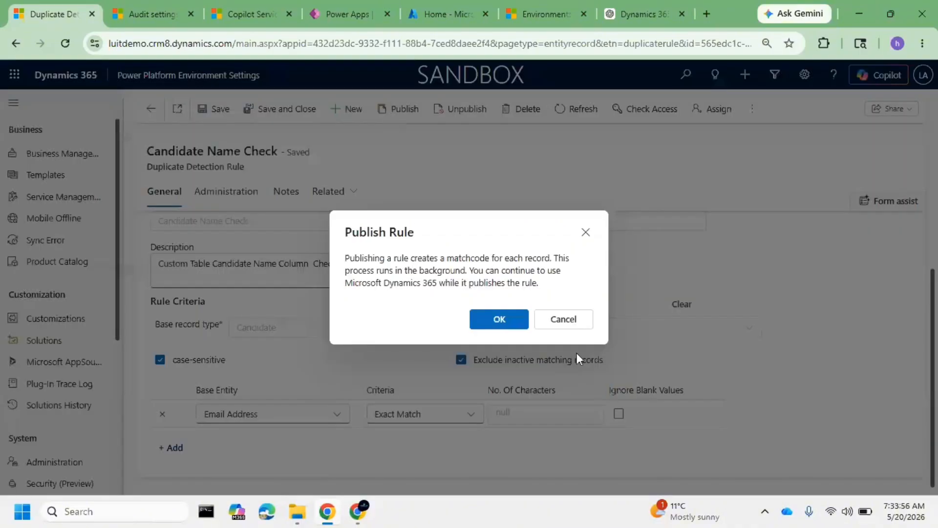
click(500, 320)
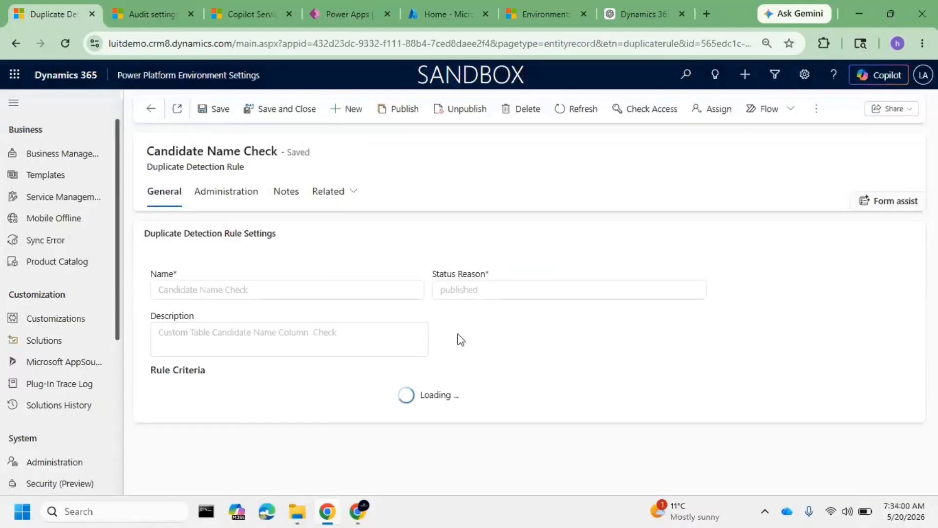
scroll(419, 326, down, 1)
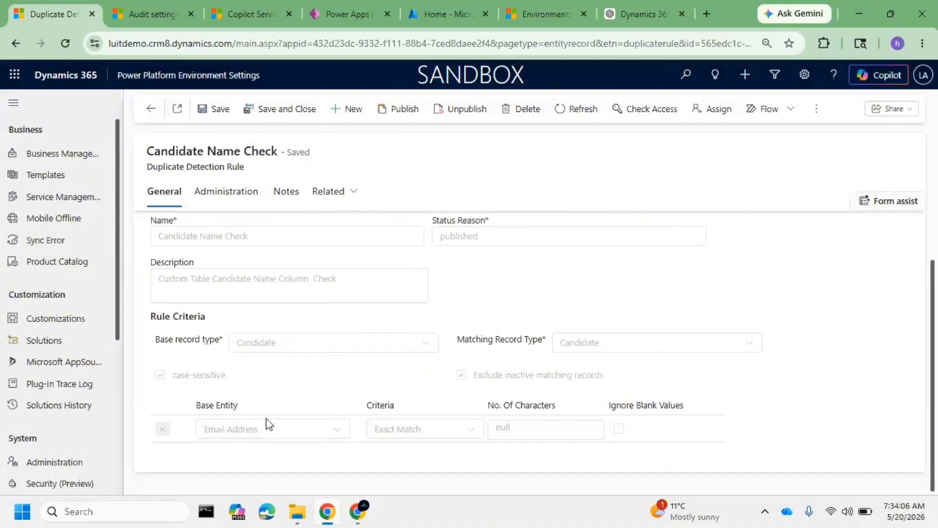
Switch to Copilot Service workspace, open the existing MY TEST 1 candidate record, and select its email address
click(261, 8)
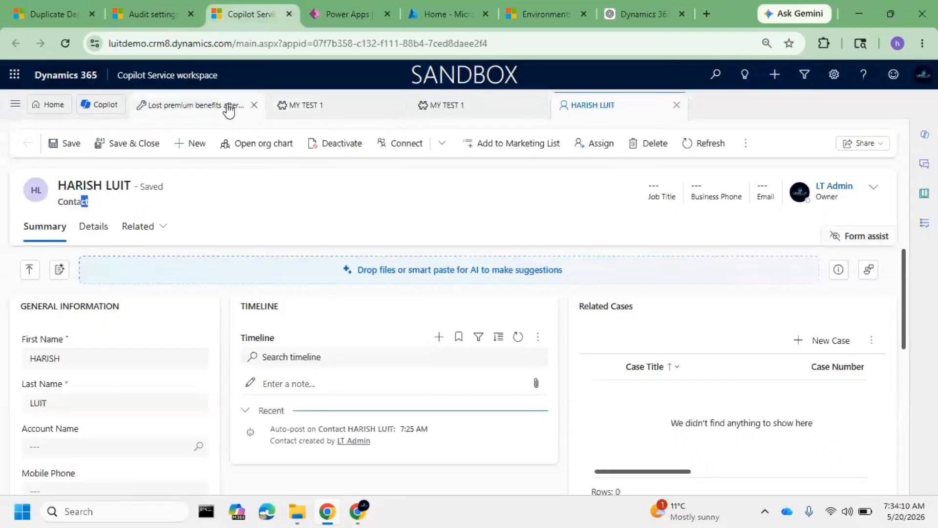
click(295, 104)
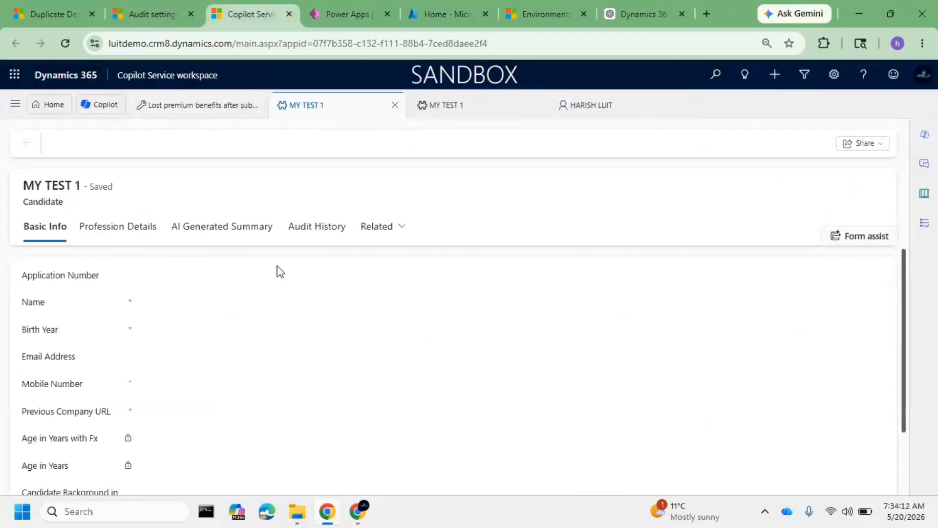
drag(214, 371, 150, 368)
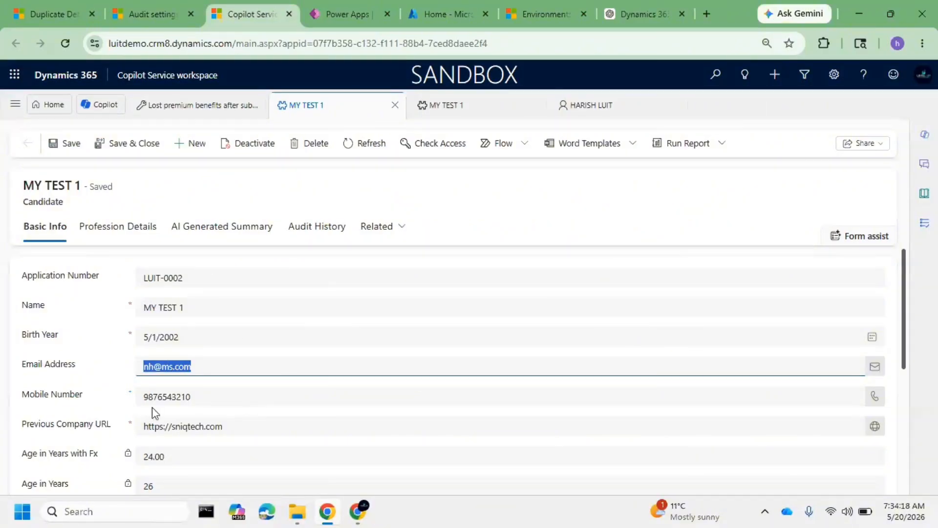
Start a new candidate record named MY TEST 12 and fill in its Birth Year date
click(197, 143)
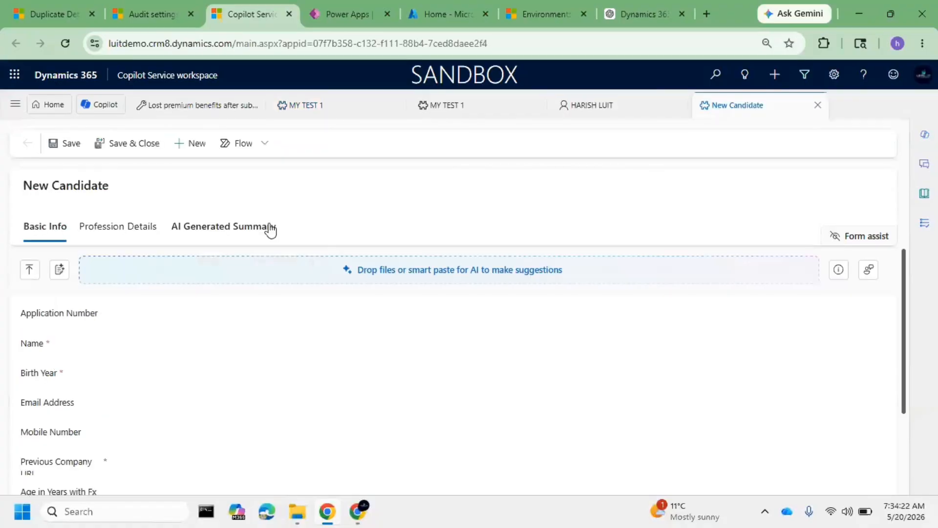
click(185, 344)
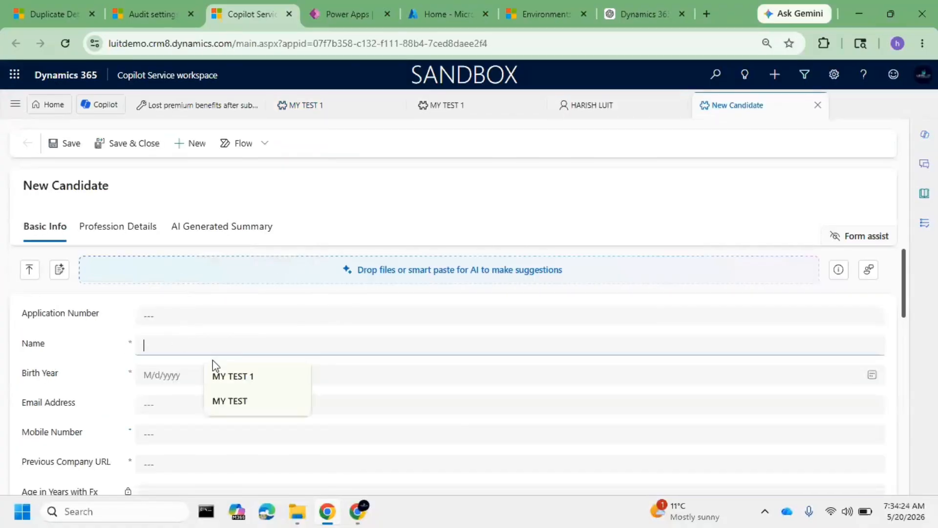
click(237, 381)
text(2)
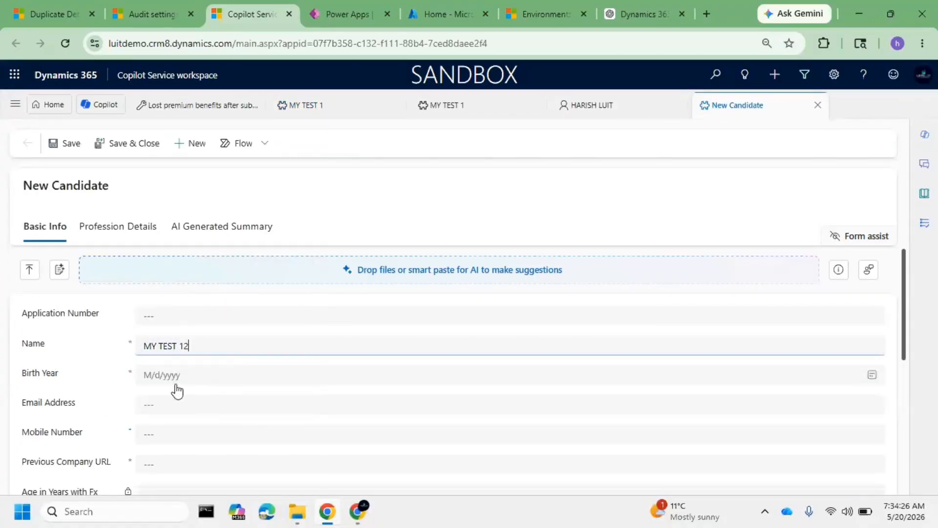
click(189, 380)
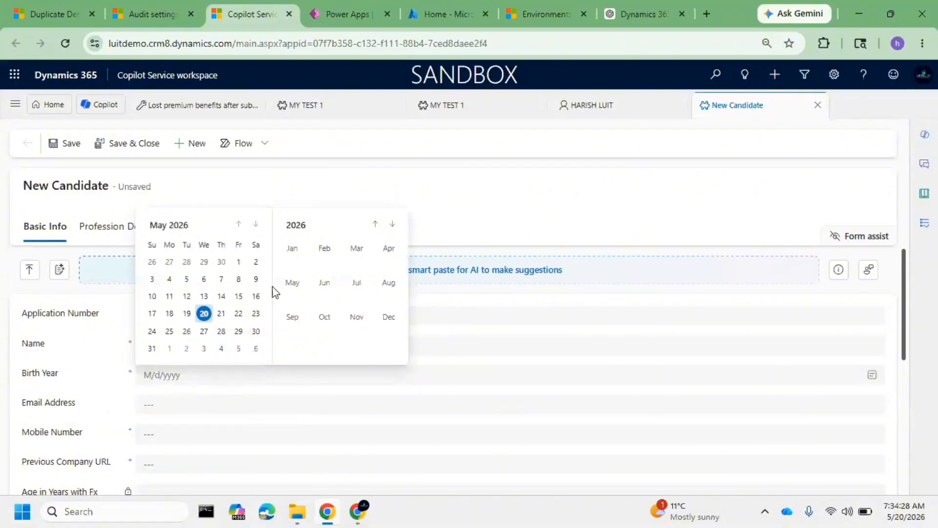
click(222, 262)
Fill in the new candidate's Email Address with the same email as MY TEST 1 and enter the mobile number
click(191, 410)
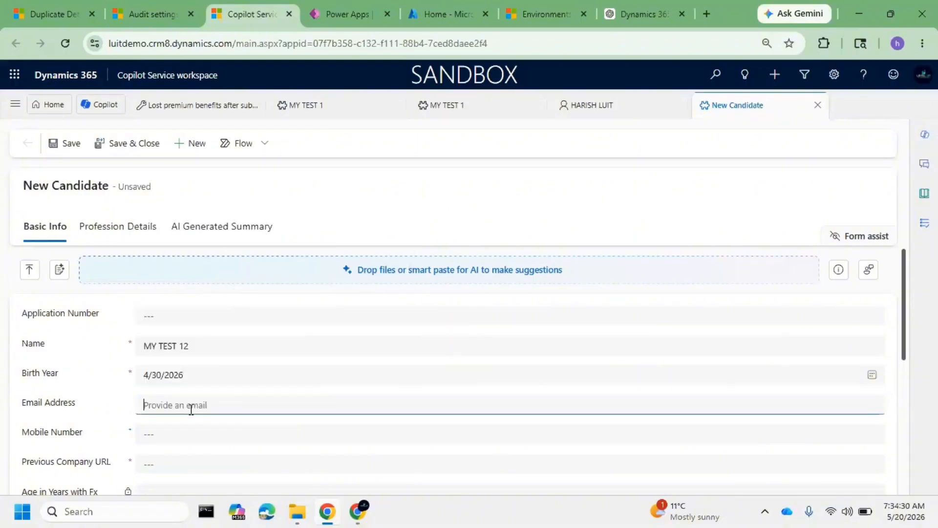
click(180, 434)
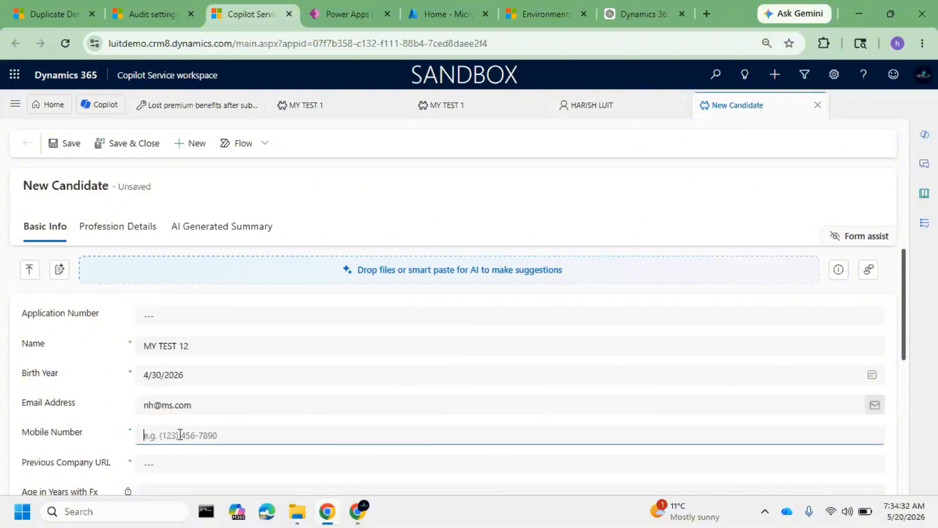
text(9876543210)
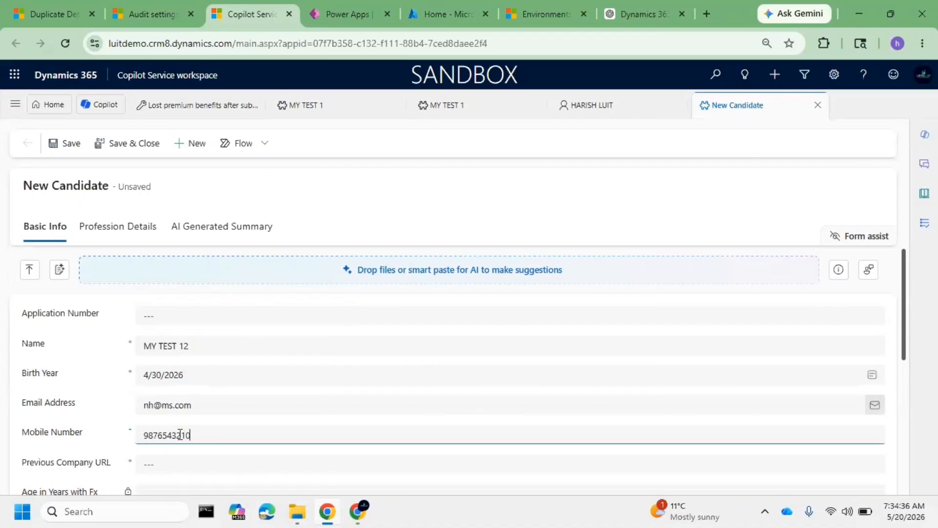
Set the new candidate's required Previous Company URL to sniqtech.com
scroll(255, 421, down, 4)
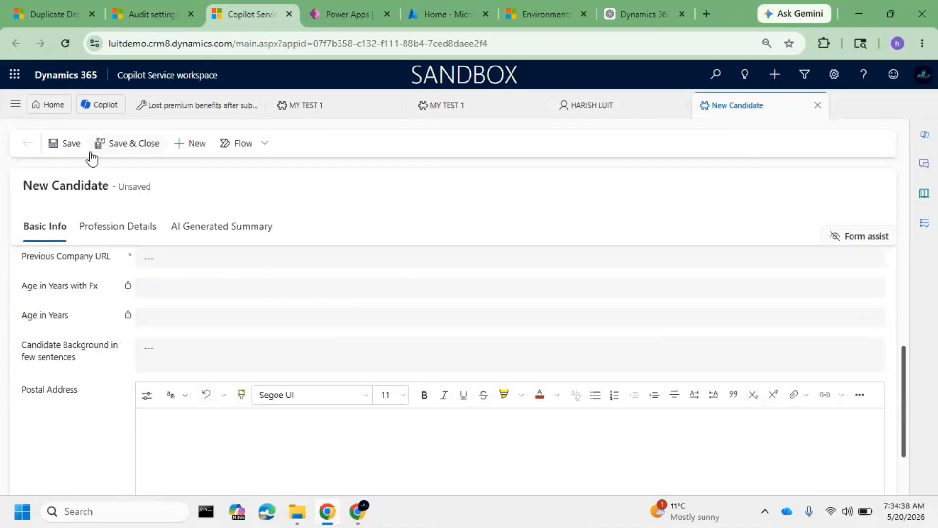
click(71, 144)
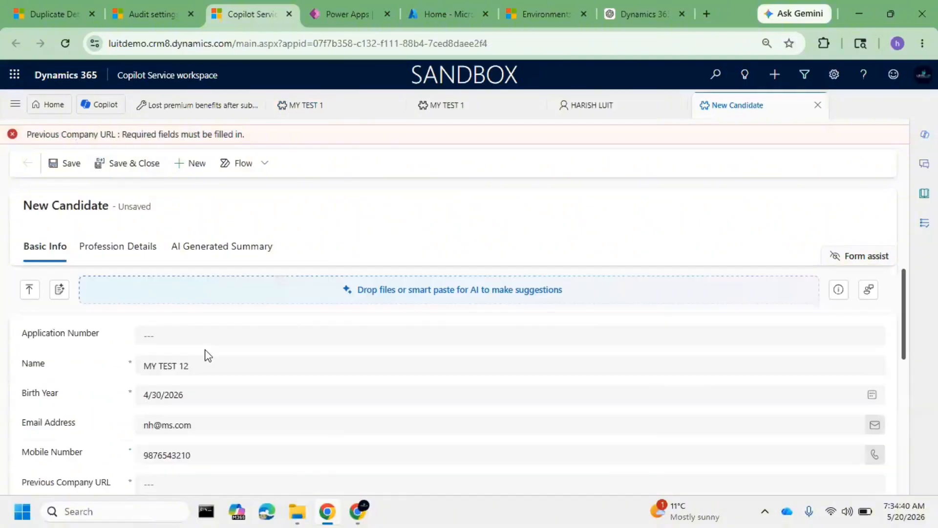
click(190, 276)
text(sniq)
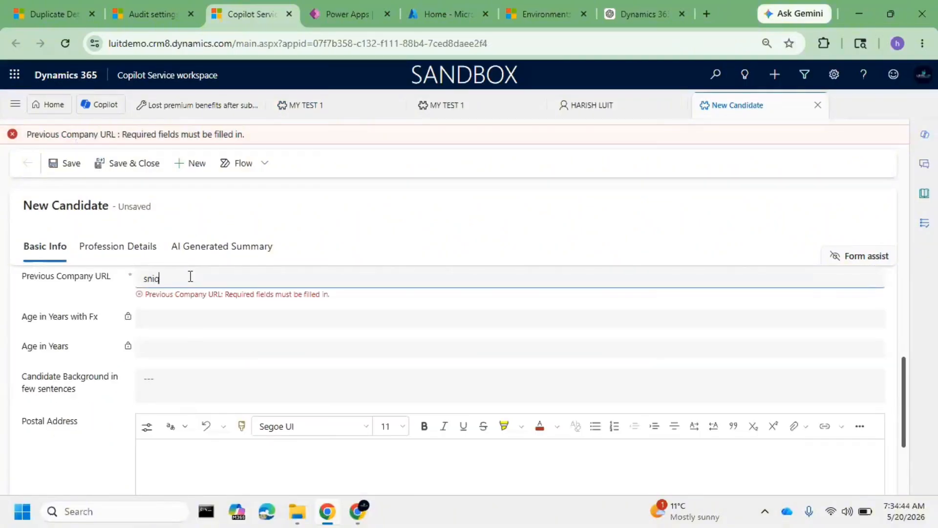
text(tech.com)
click(56, 169)
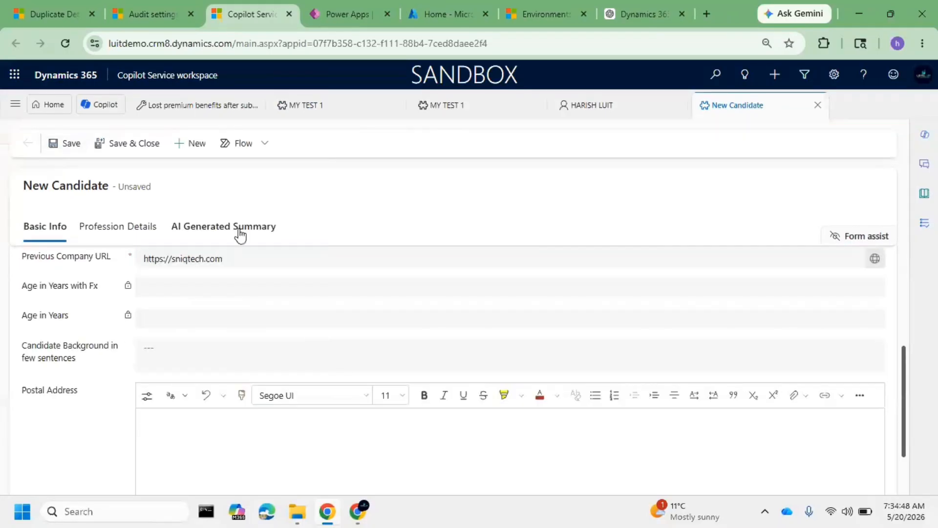
Save the MY TEST 12 candidate to trigger the duplicate check and open the matching MY TEST 1 record
scroll(228, 316, up, 5)
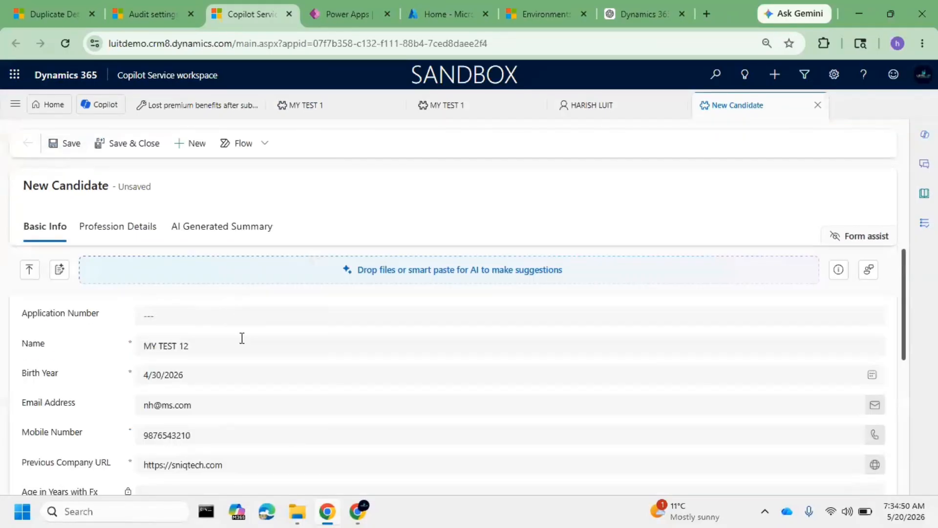
click(66, 143)
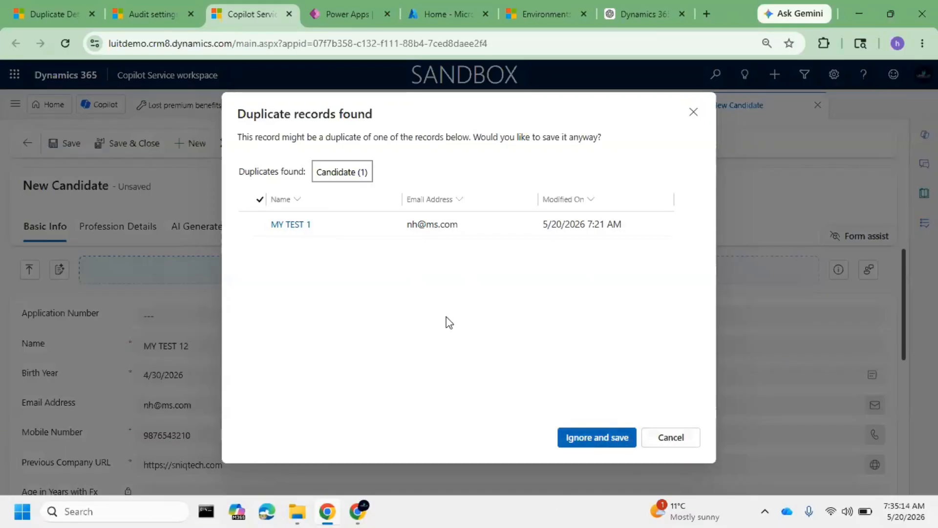
click(303, 223)
click(489, 322)
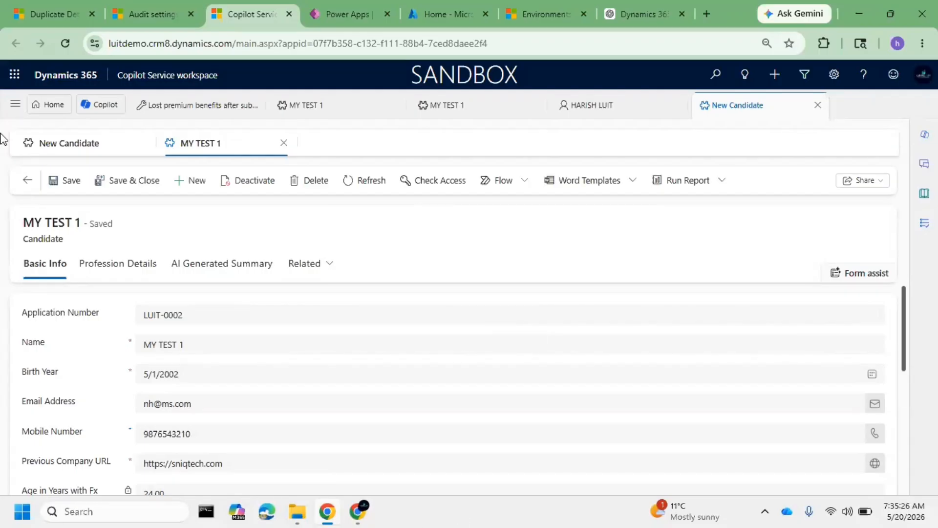
Switch to Power Platform Environment Settings and start a new duplicate detection job from the data management settings
click(60, 6)
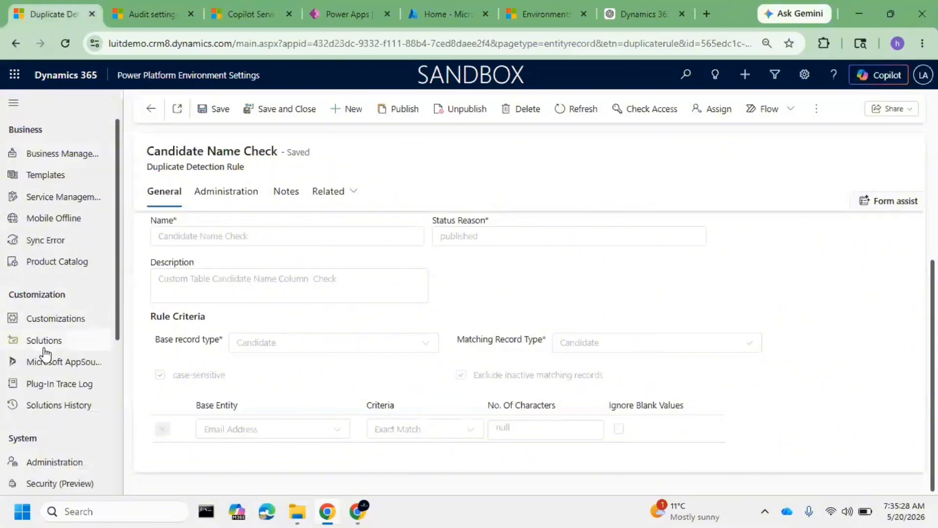
scroll(48, 352, down, 4)
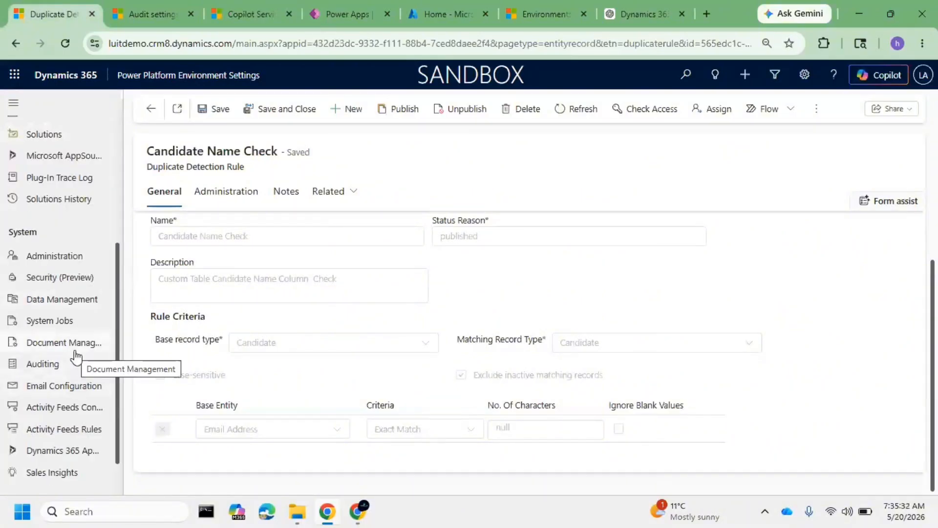
click(72, 299)
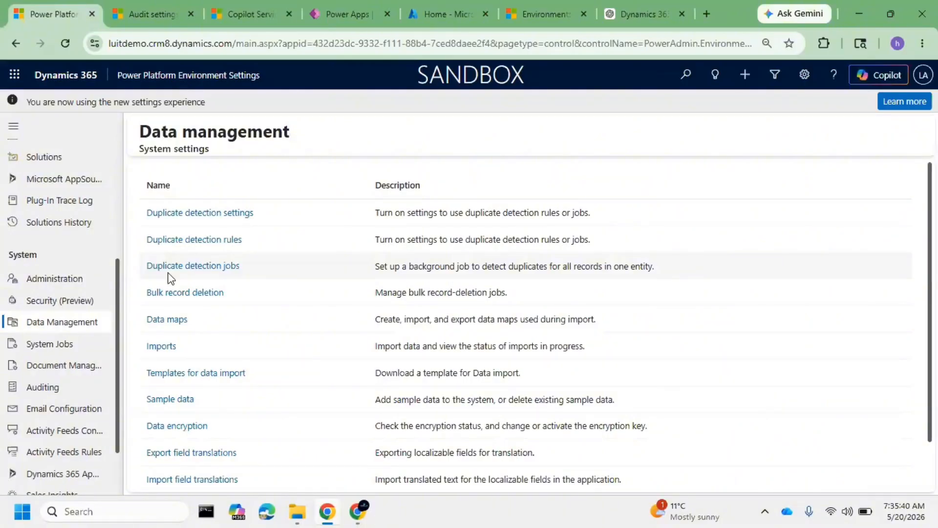
click(191, 267)
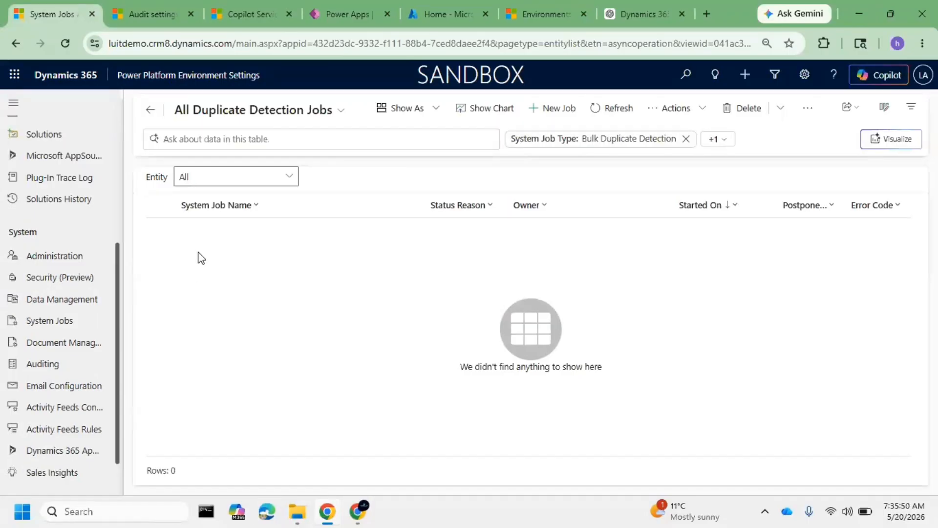
click(551, 113)
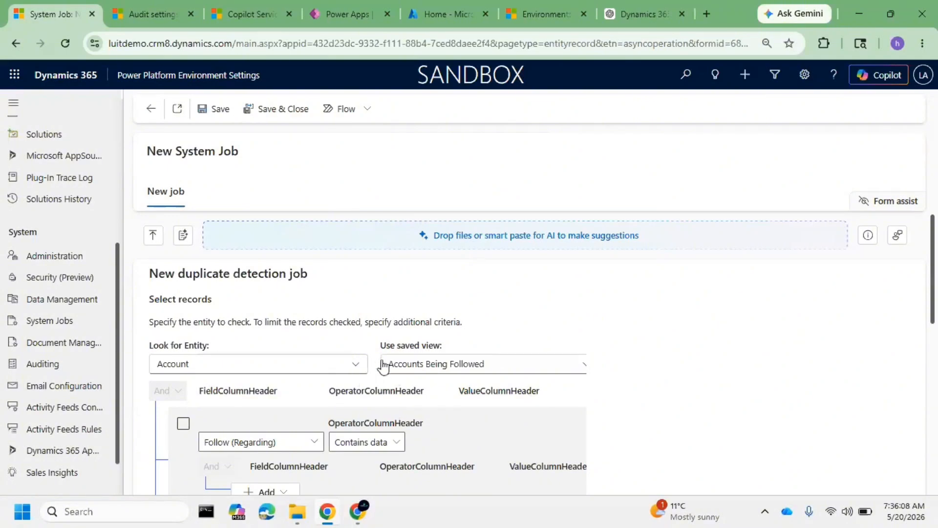
Set the duplicate detection job to check the Contact entity using the Active Contacts view
scroll(380, 350, down, 4)
scroll(380, 347, up, 4)
click(316, 370)
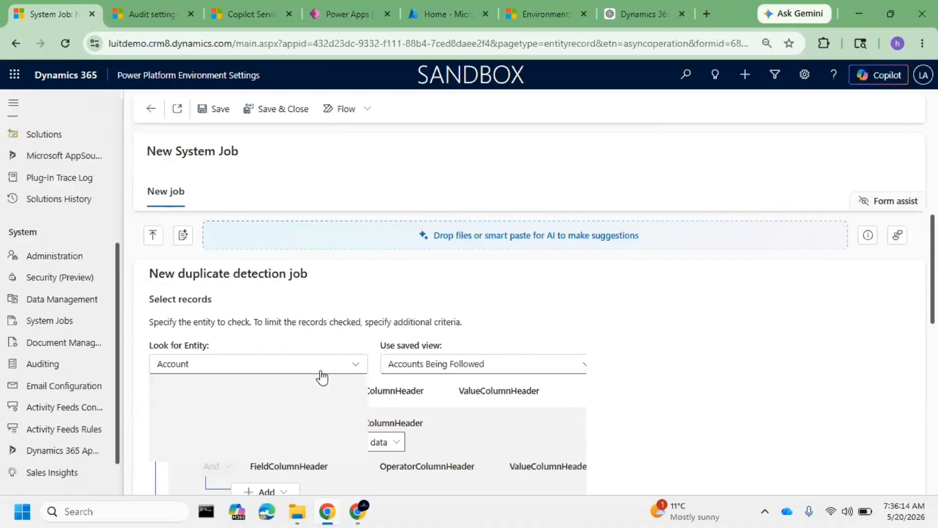
click(212, 419)
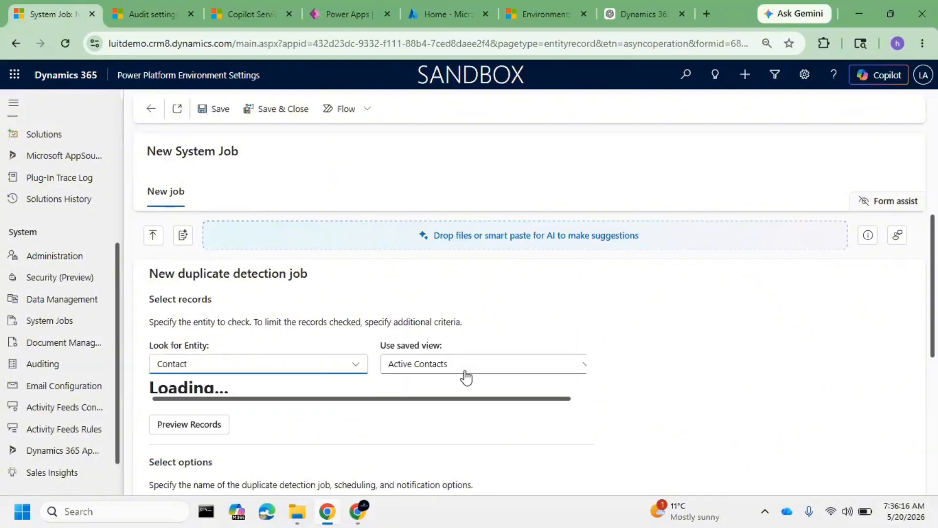
click(470, 374)
click(464, 374)
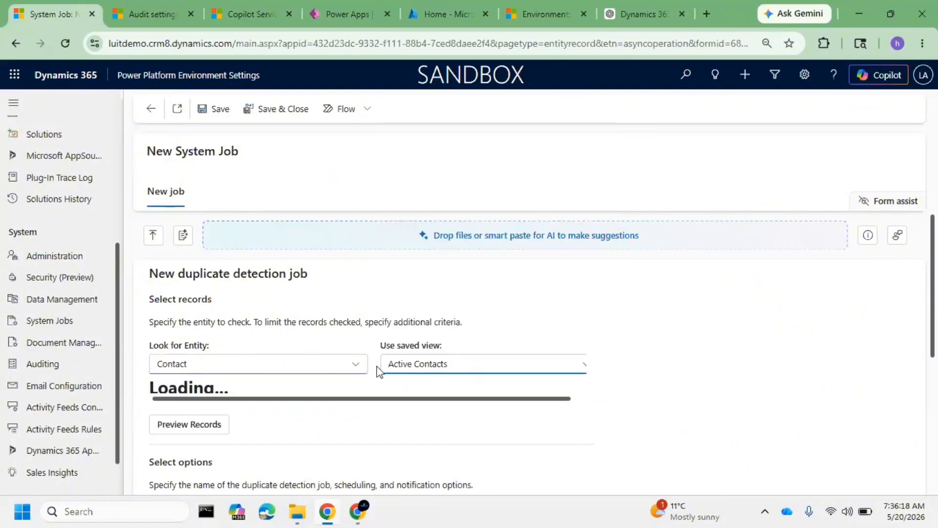
Name the duplicate detection job Identifying Duplicate Contacts
scroll(376, 367, down, 3)
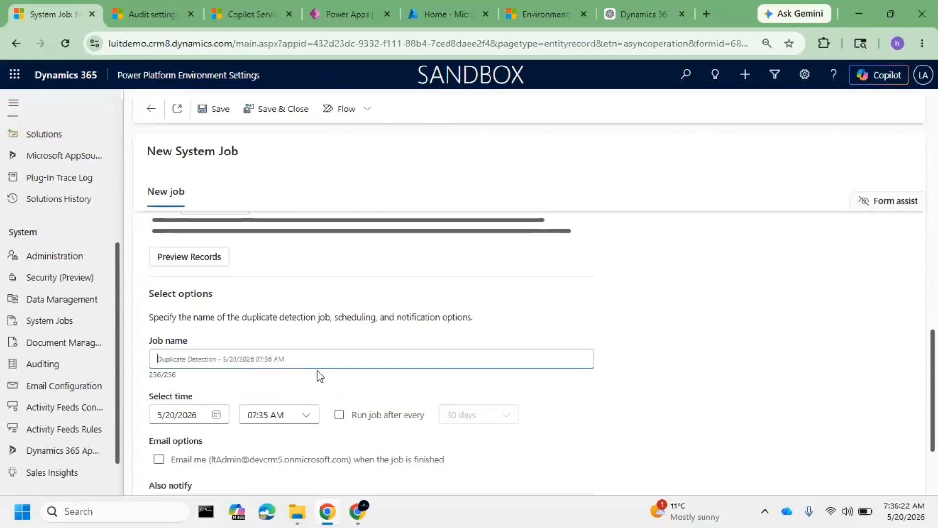
text(Identif)
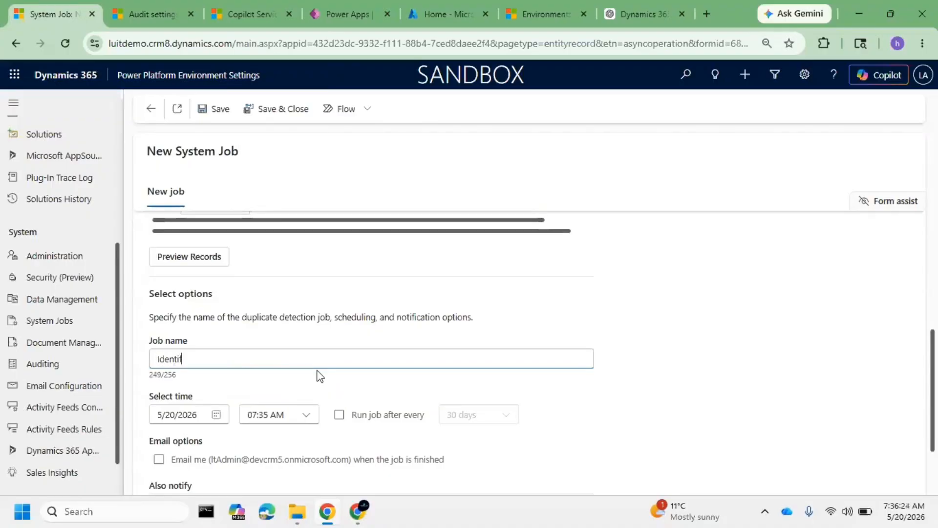
text(ying)
key(BackSpace)
key(BackSpace)
key(BackSpace)
key(BackSpace)
text(uol)
key(BackSpace)
key(BackSpace)
text(l)
key(BackSpace)
text(plicate Contacts)
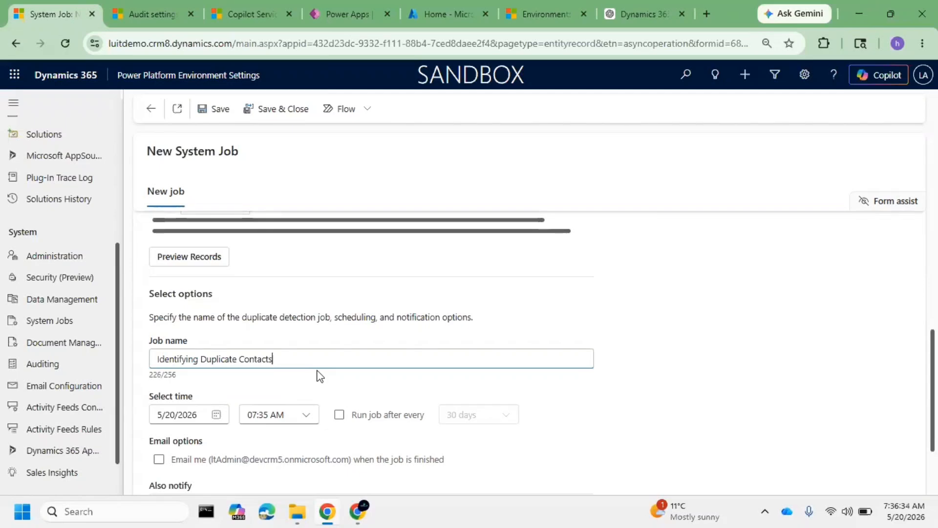
Try the job's recurring-run option, look through its interval choices, and switch recurrence back off
scroll(362, 370, down, 2)
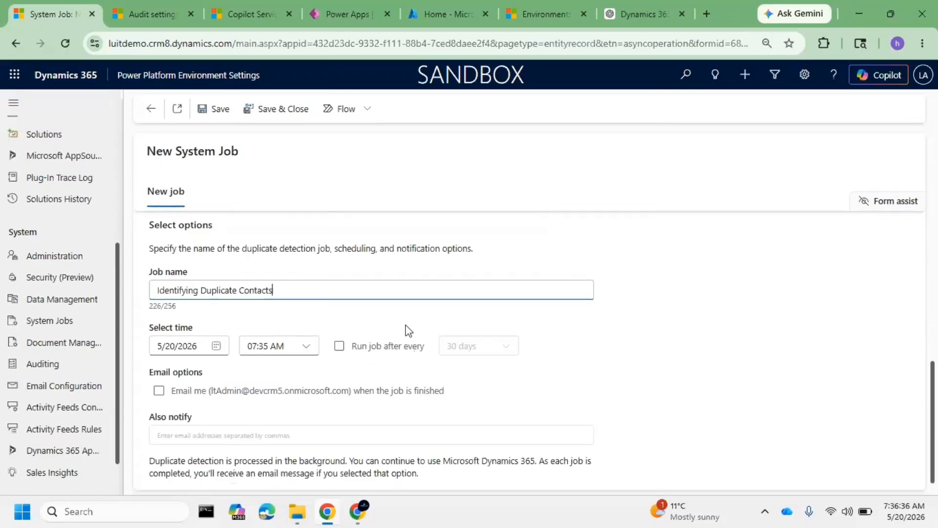
click(339, 346)
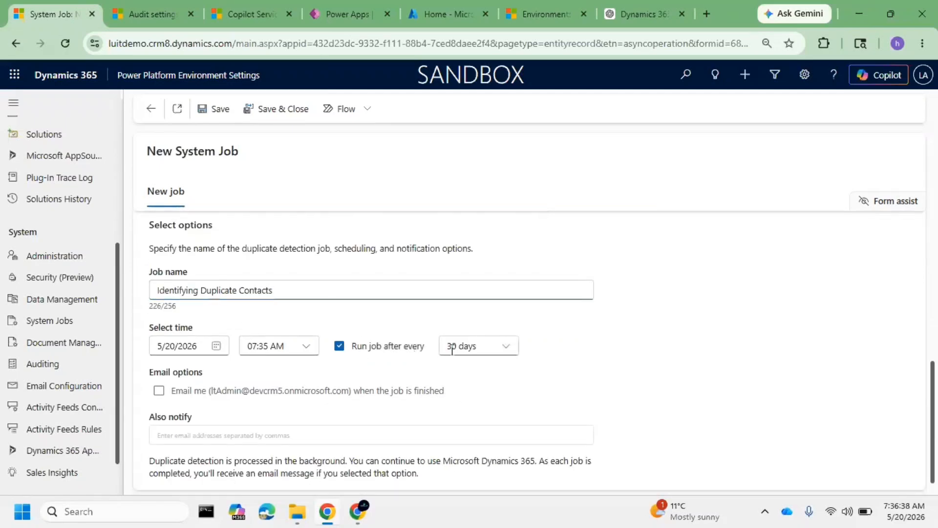
click(494, 351)
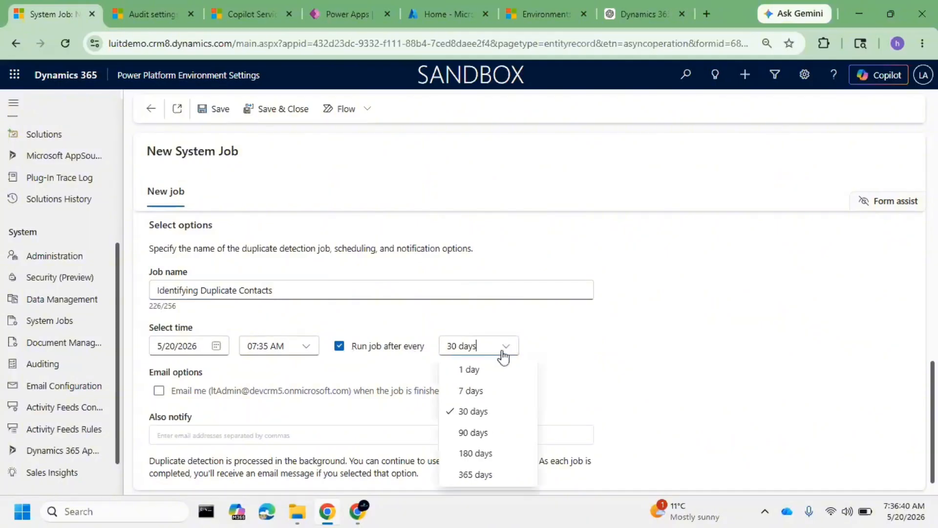
click(341, 348)
click(341, 348)
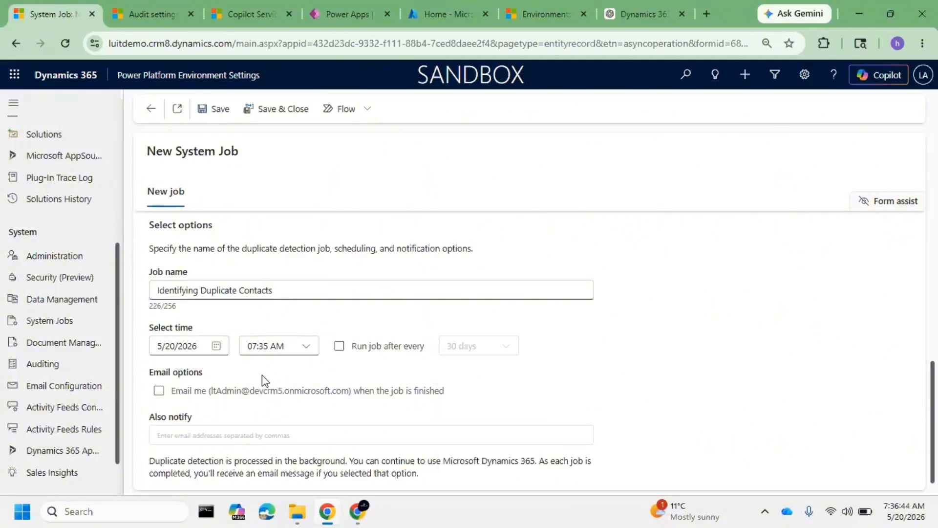
Review the job's criteria and options, and save the duplicate detection job
scroll(262, 375, down, 1)
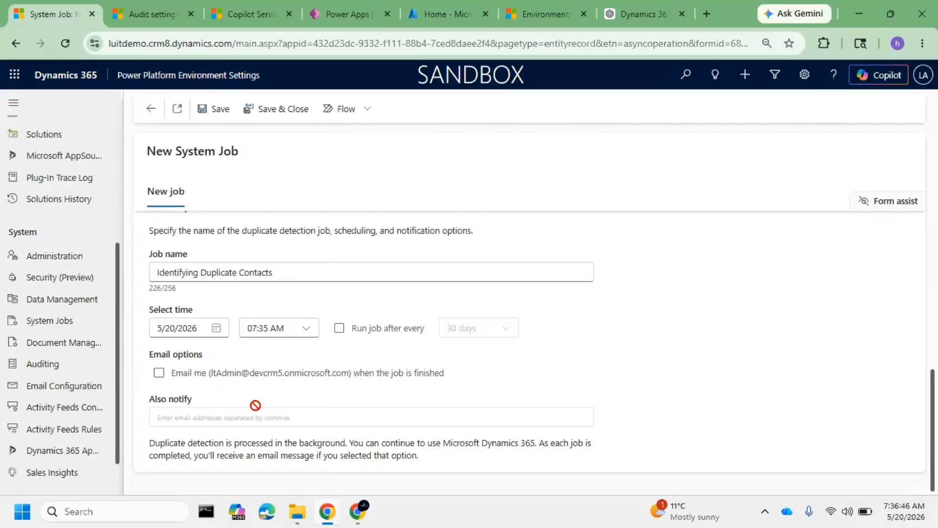
scroll(279, 407, up, 5)
scroll(270, 303, up, 2)
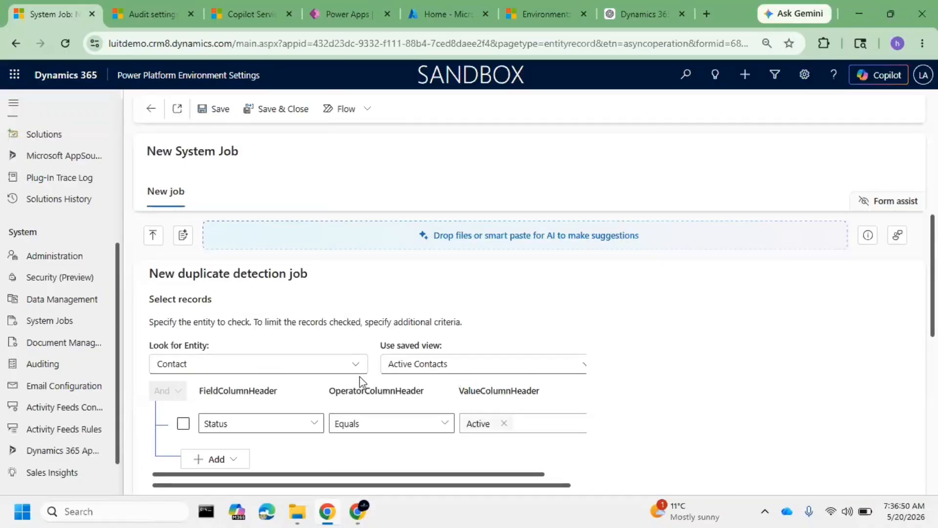
scroll(398, 414, down, 1)
scroll(400, 414, up, 1)
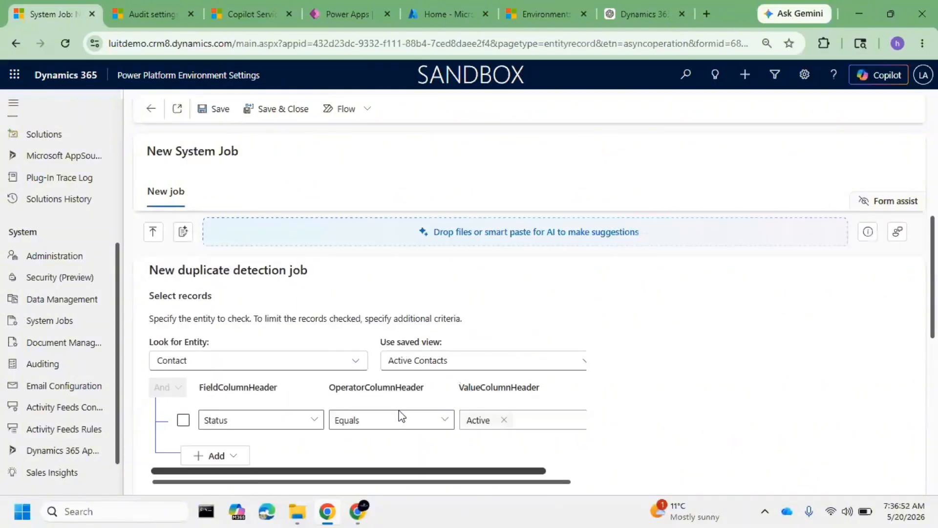
click(219, 108)
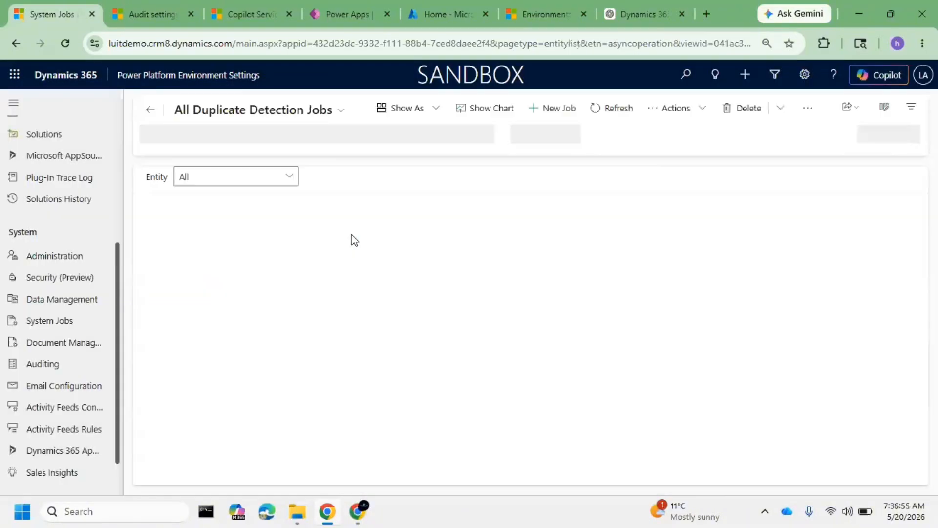
Open the Identifying Duplicate Contacts job and review its details, its detected duplicates and the instructions for resolving them
click(247, 230)
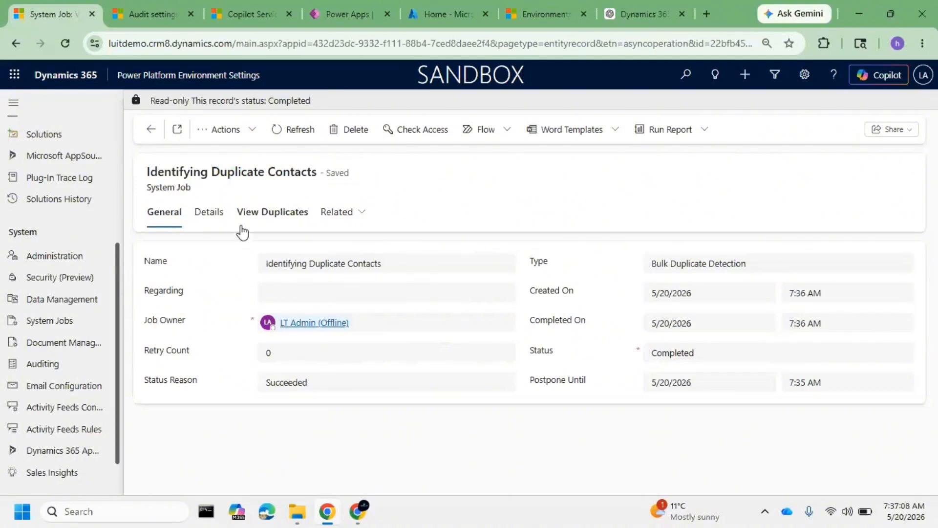
click(210, 212)
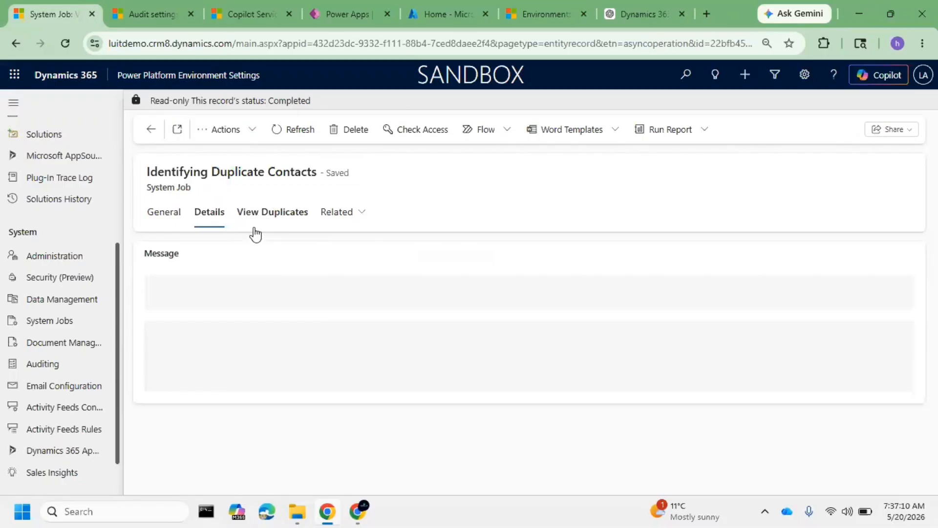
click(290, 219)
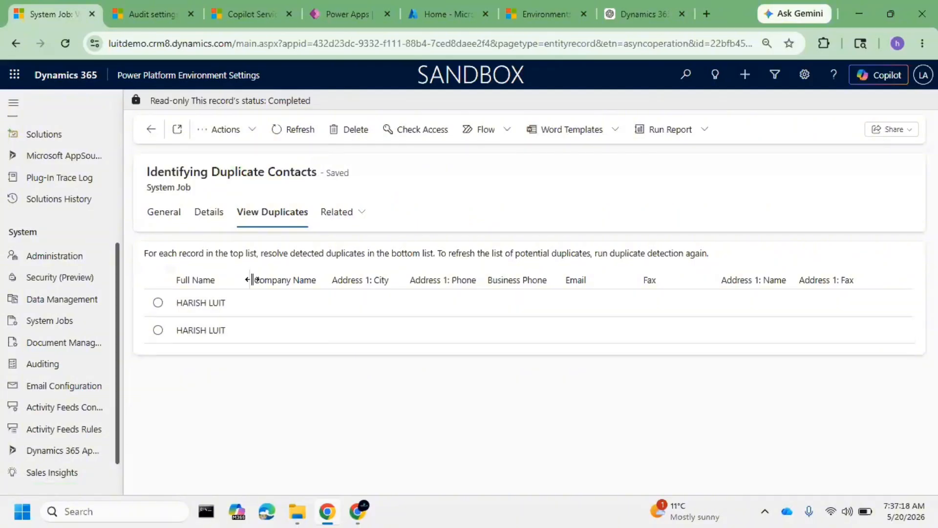
drag(251, 280, 283, 281)
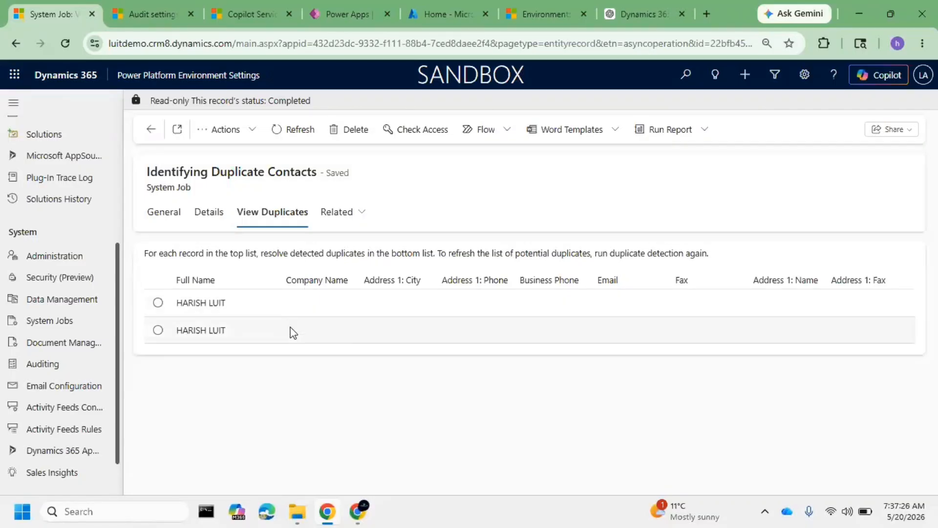
drag(228, 253, 358, 255)
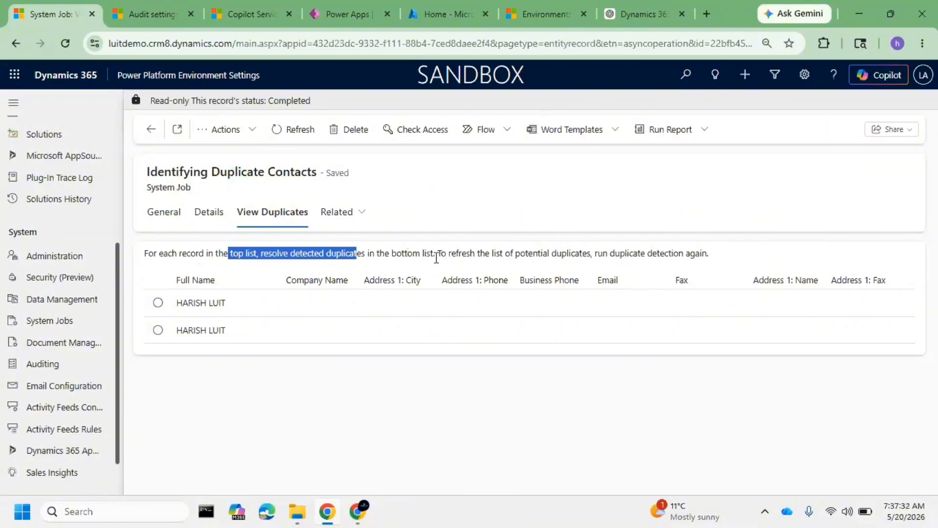
drag(426, 253, 710, 254)
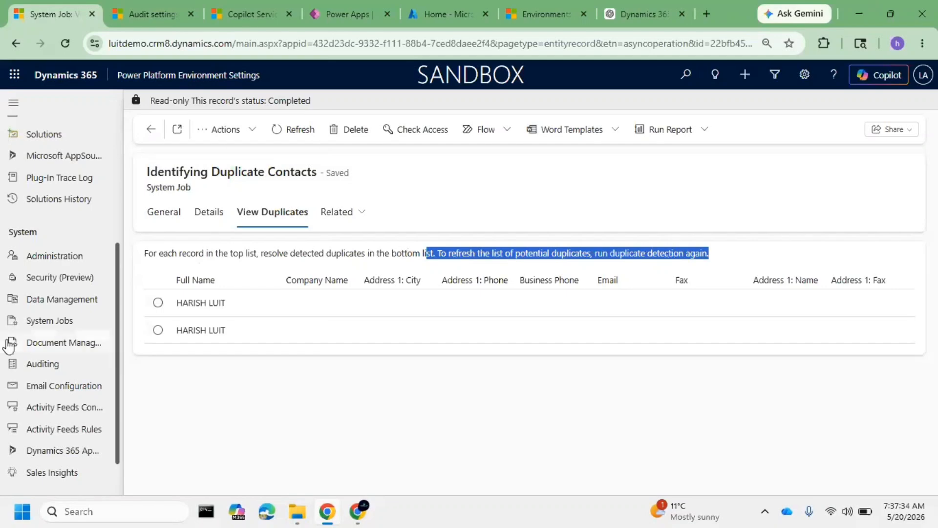
Select each of the listed contacts in turn to examine its potential duplicate records
click(155, 303)
click(158, 330)
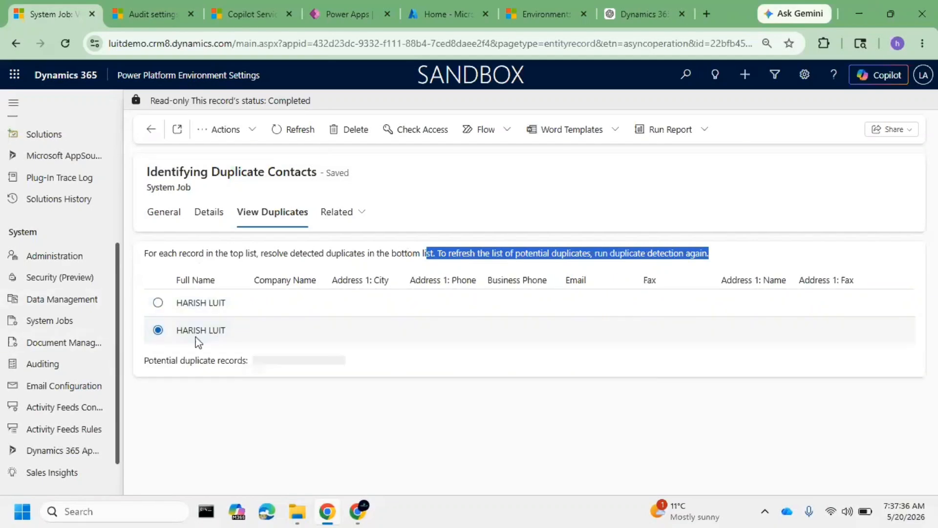
click(157, 303)
click(159, 332)
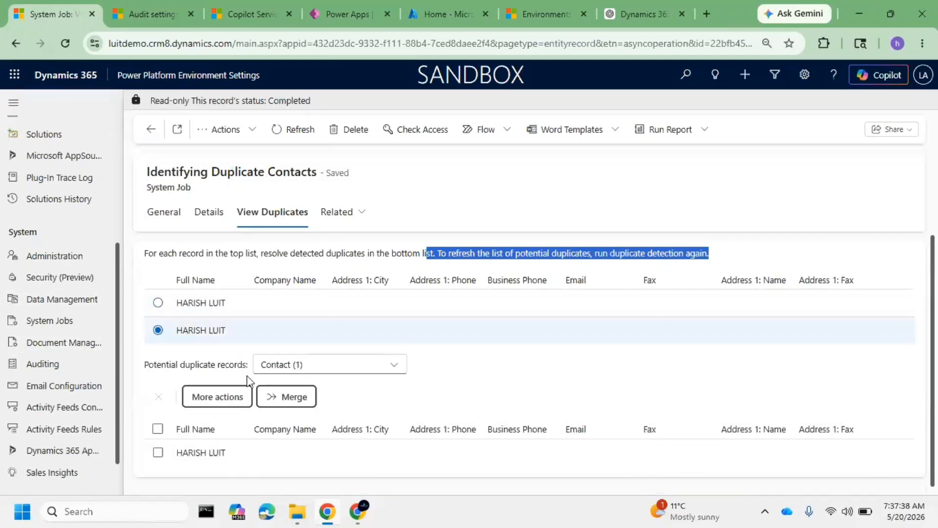
click(166, 301)
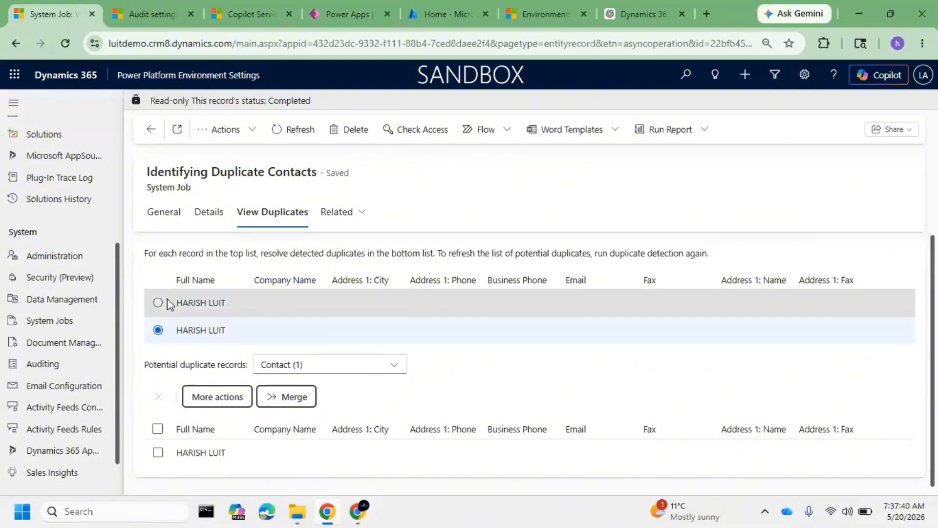
Look at the merge options offered for the first listed contact
click(291, 398)
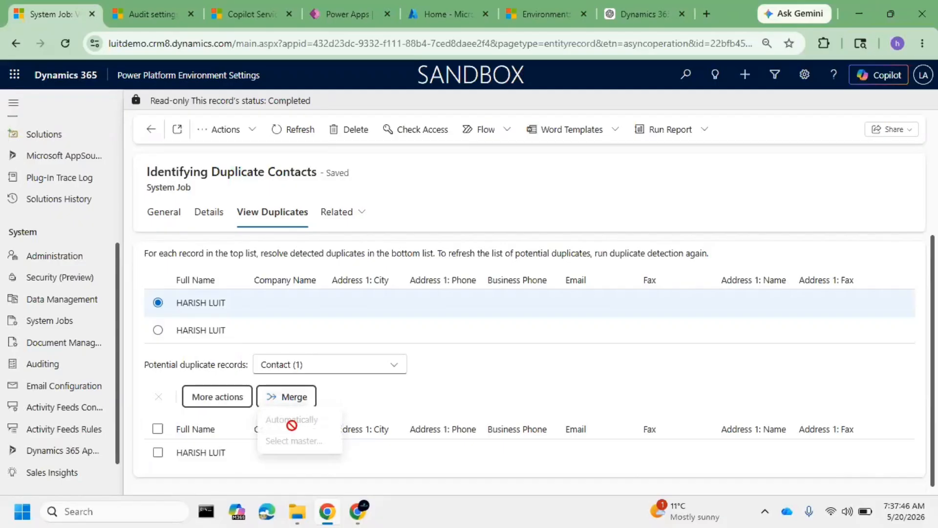
click(388, 399)
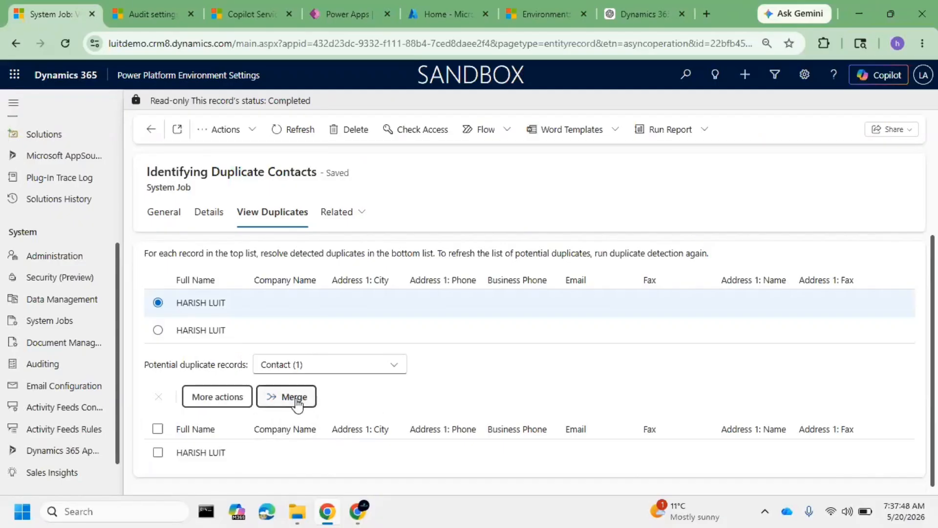
click(241, 403)
click(301, 386)
click(307, 402)
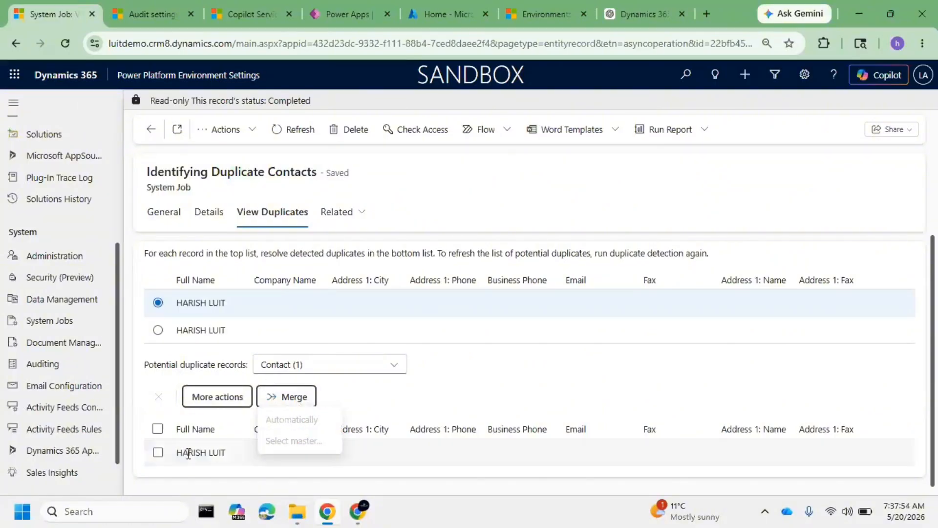
click(379, 395)
Select the first contact's potential duplicate record and start a merge with a manually selected master
click(157, 452)
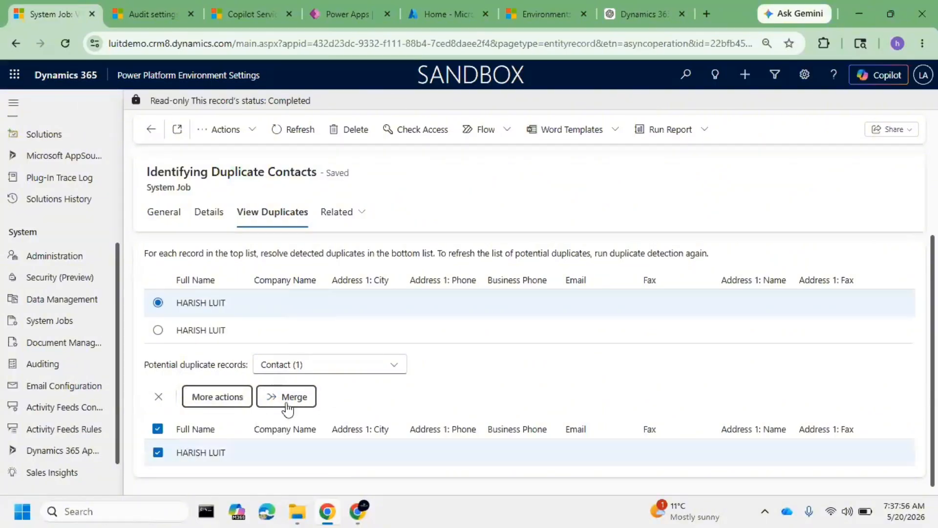
click(288, 398)
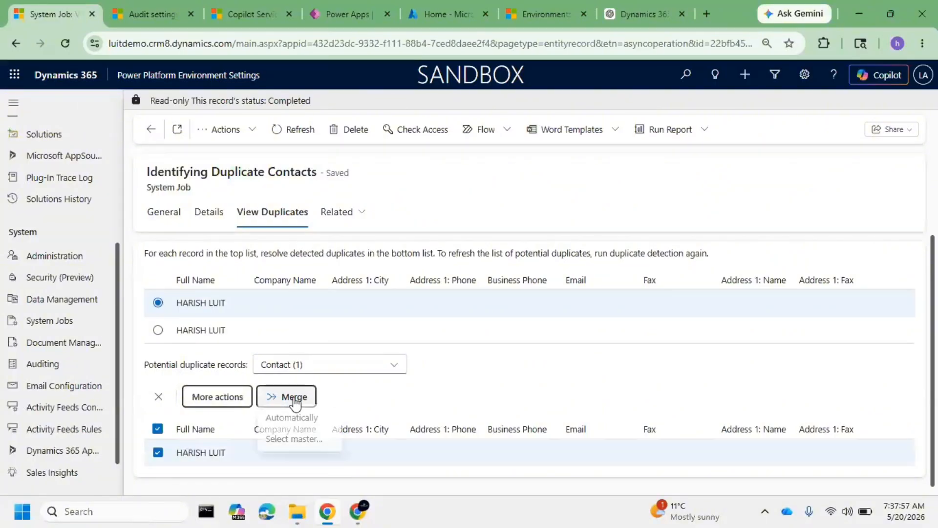
click(302, 442)
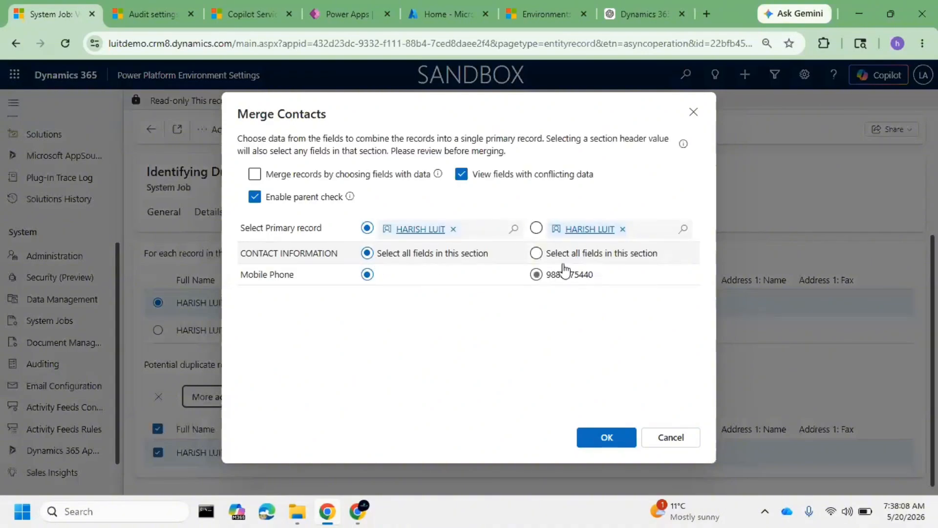
Make the contact with the mobile phone number the primary record, enable merging by choosing fields with data, and merge the contacts
click(537, 228)
click(622, 443)
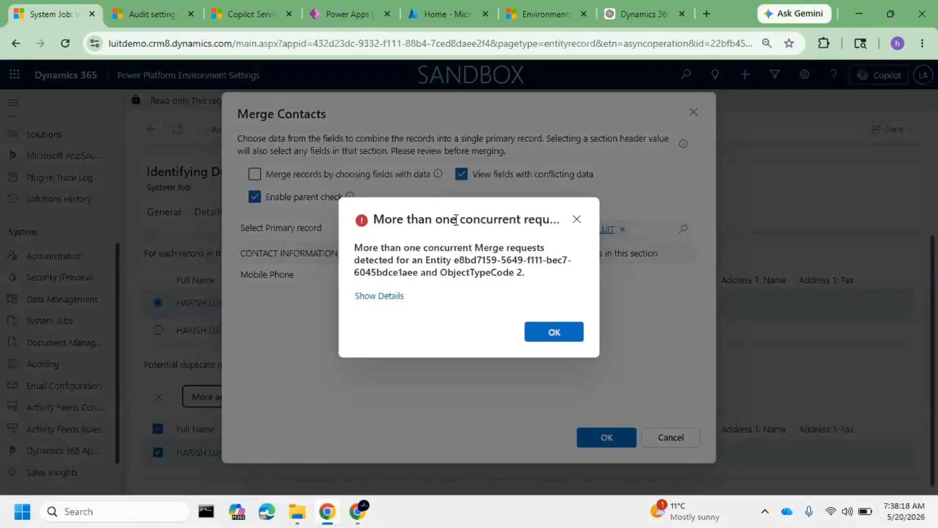
click(555, 334)
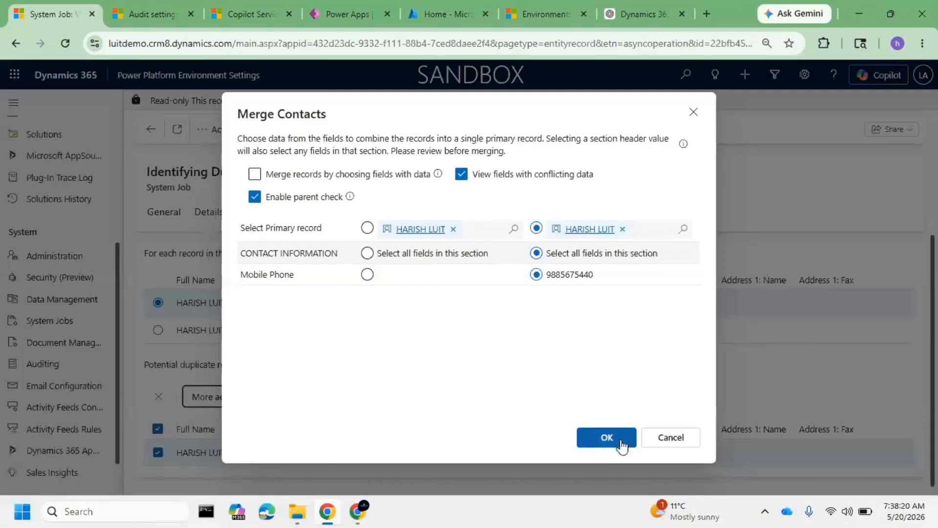
click(621, 444)
click(560, 338)
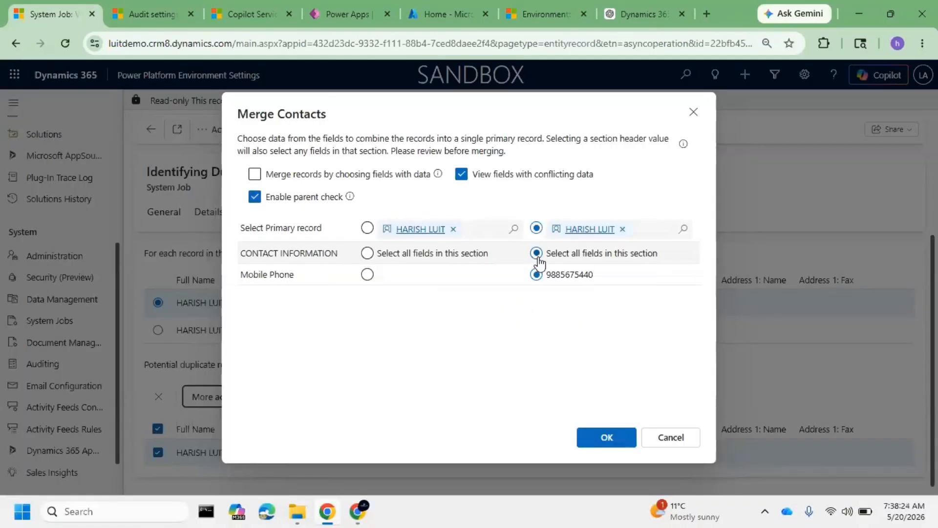
click(256, 174)
click(616, 437)
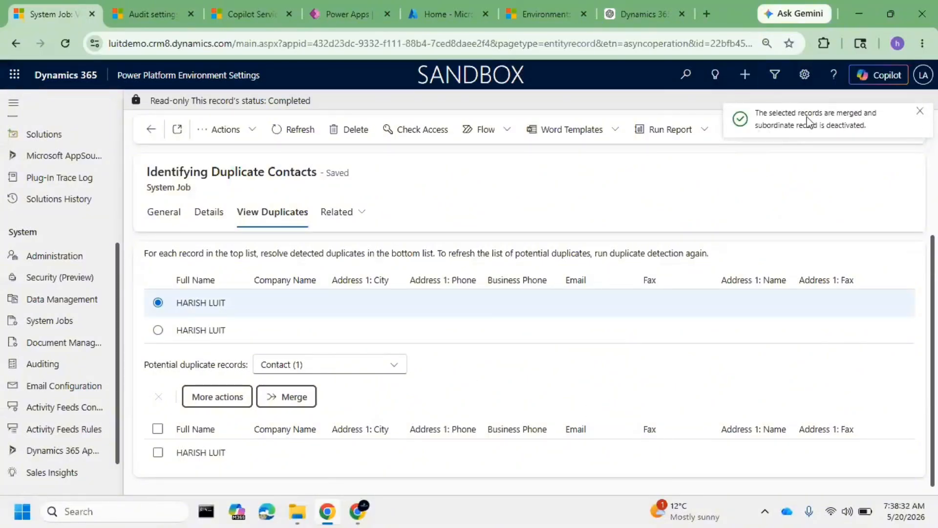
Switch to Copilot Service workspace and open the contacts list in the Inactive Contacts view to check the deactivated duplicate
click(250, 14)
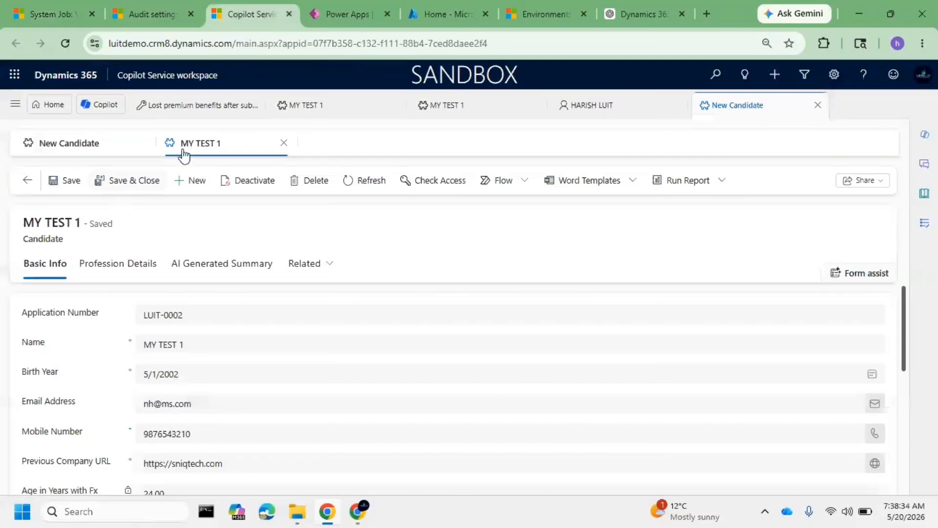
click(609, 112)
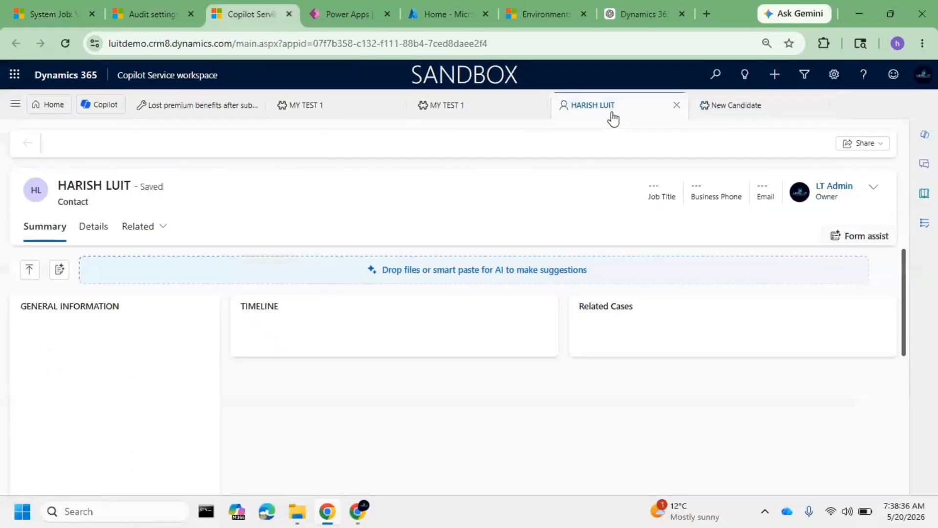
click(15, 106)
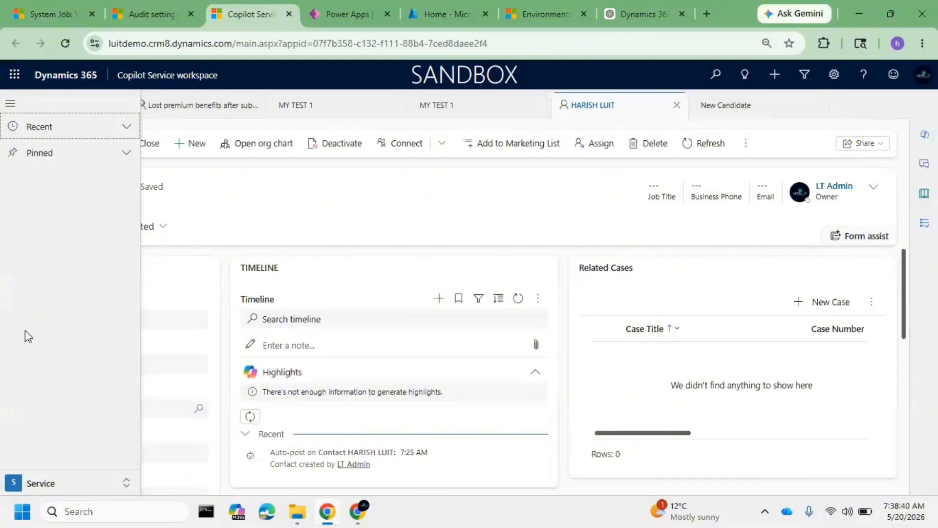
scroll(61, 393, down, 3)
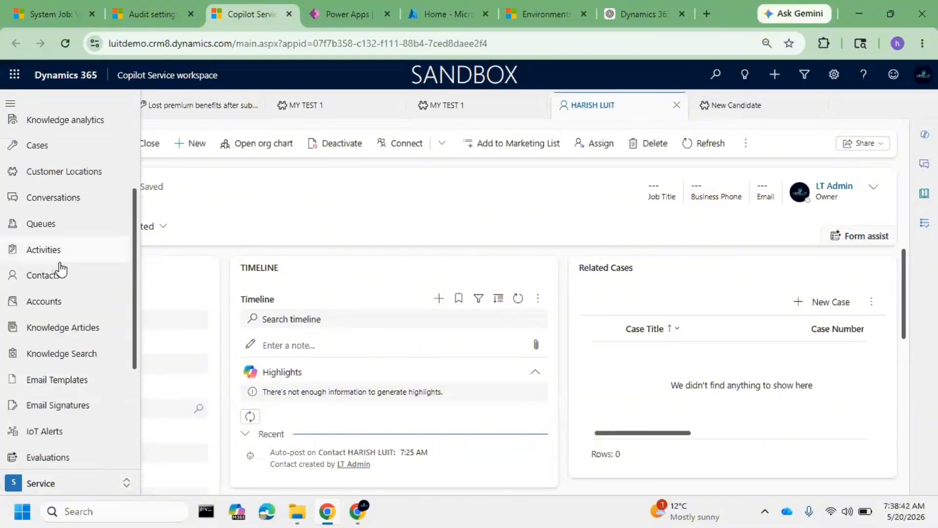
click(67, 283)
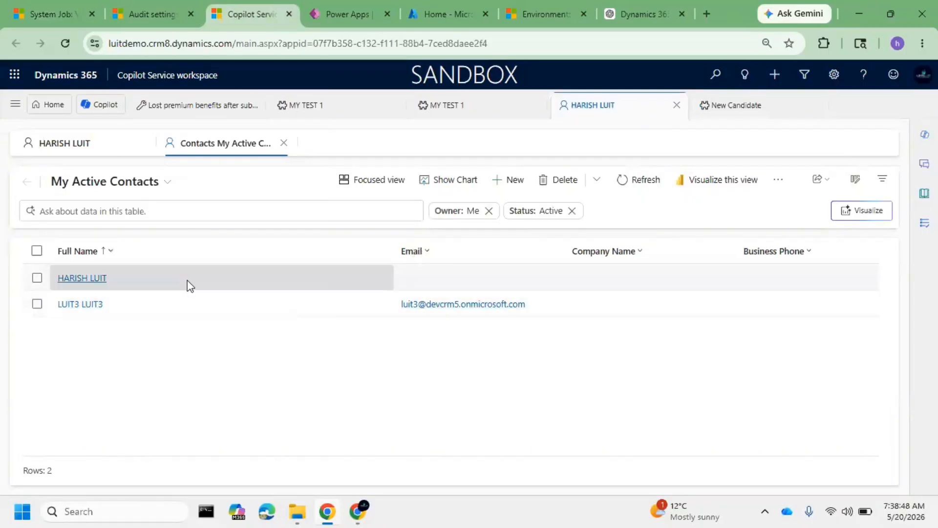
click(127, 183)
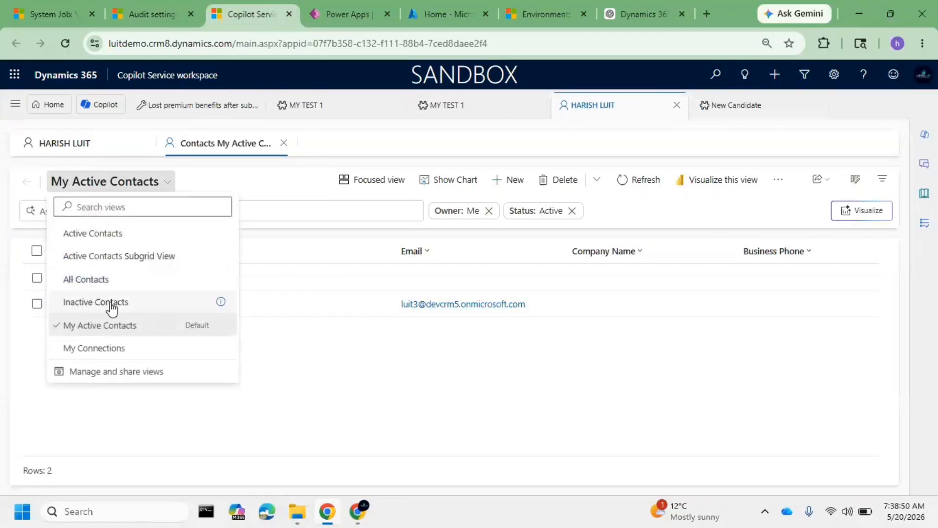
click(84, 303)
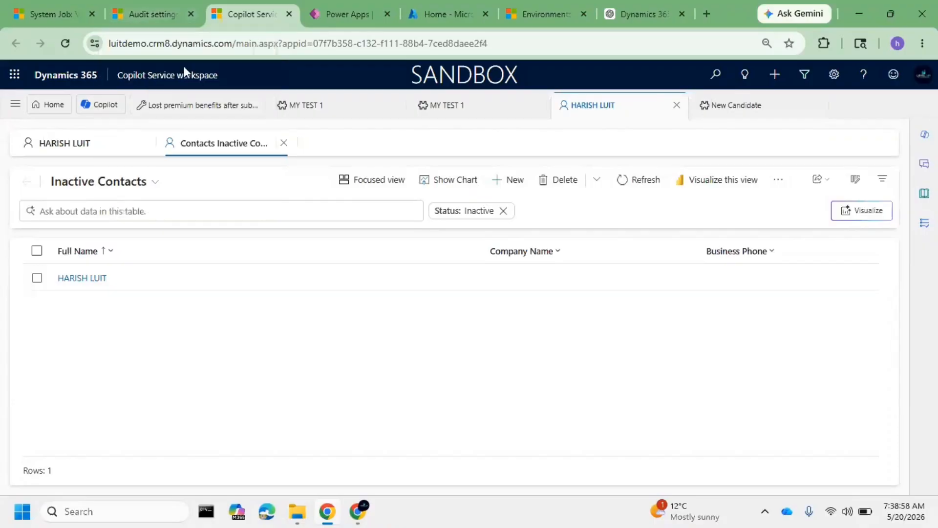
Return to Power Platform Environment Settings, review the new job form under Bulk record deletion, and leave it without saving
click(54, 1)
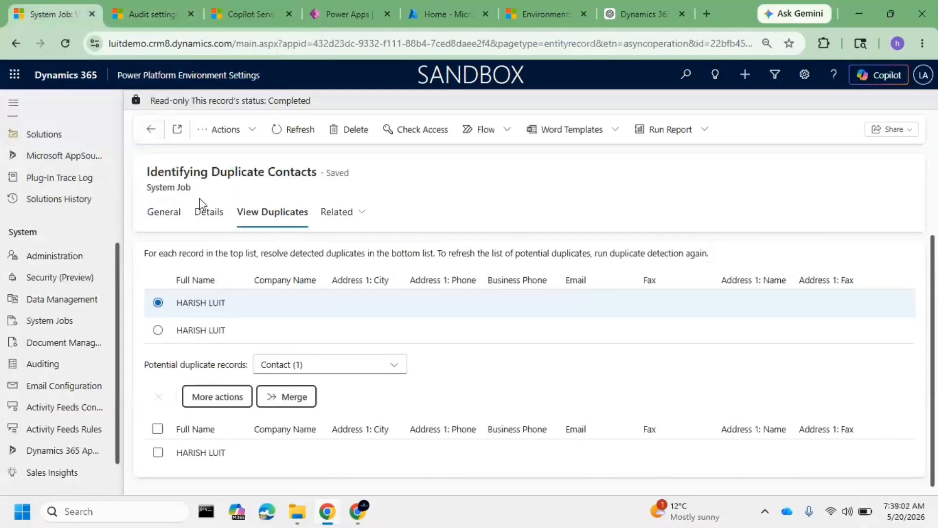
click(86, 301)
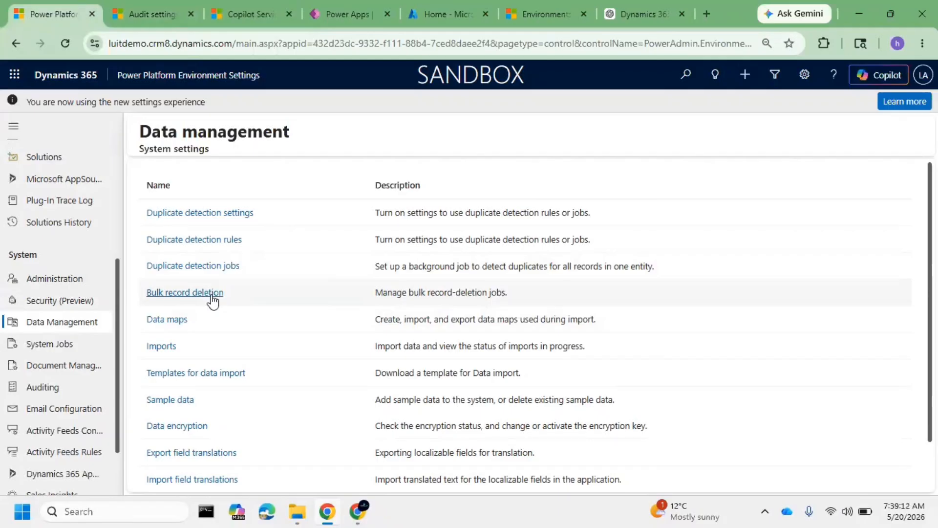
click(212, 293)
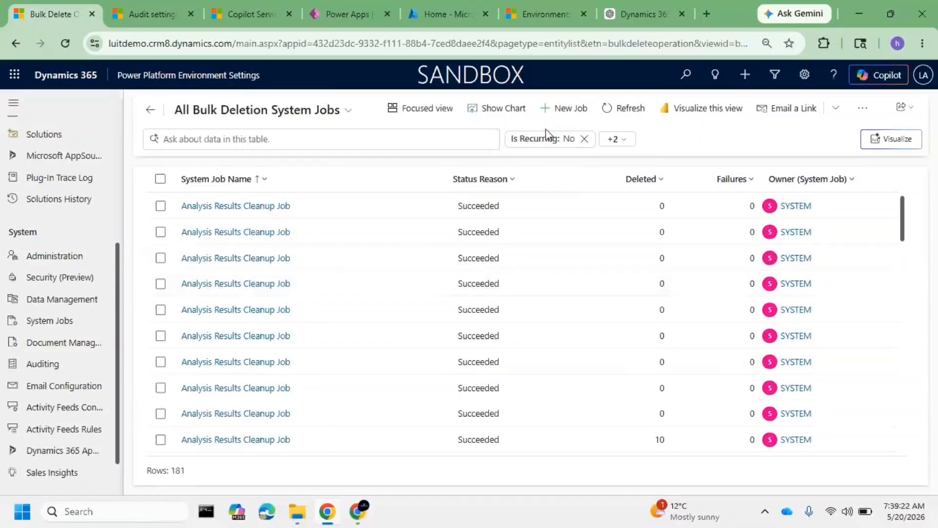
click(563, 110)
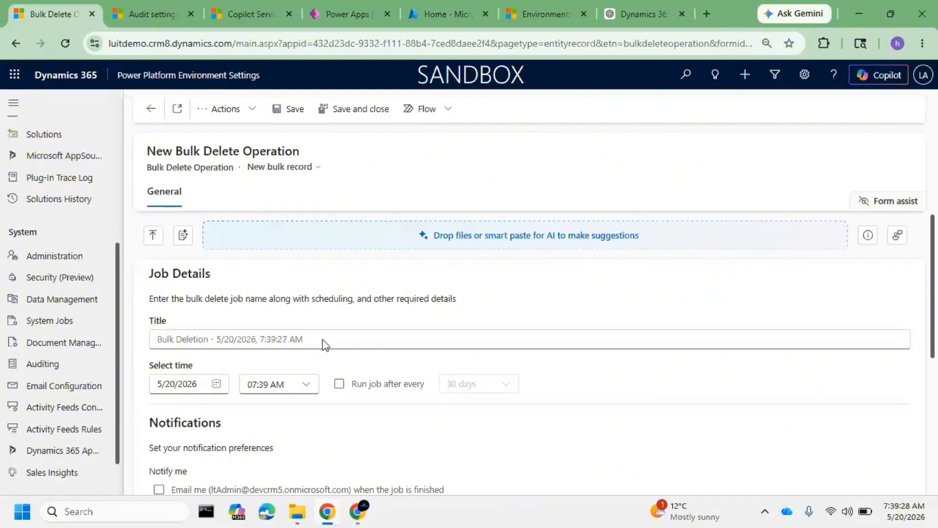
scroll(358, 377, down, 3)
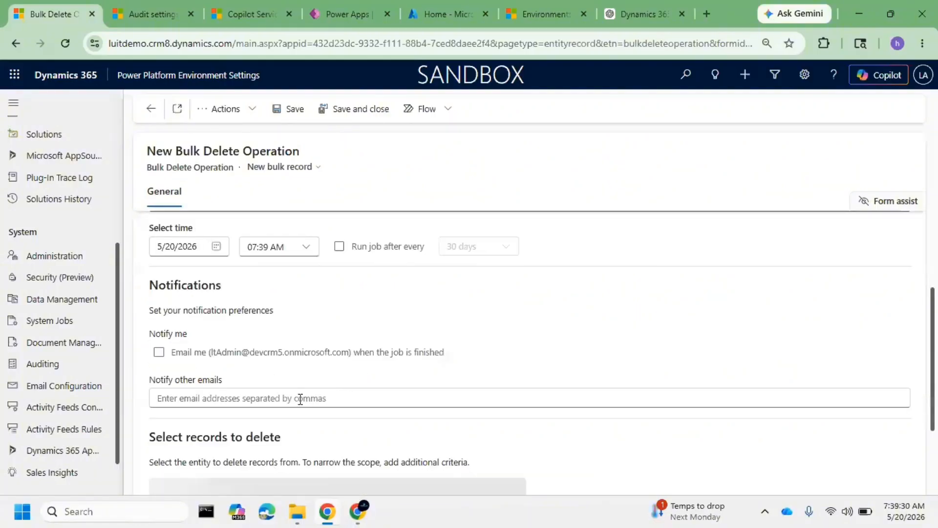
scroll(300, 398, up, 3)
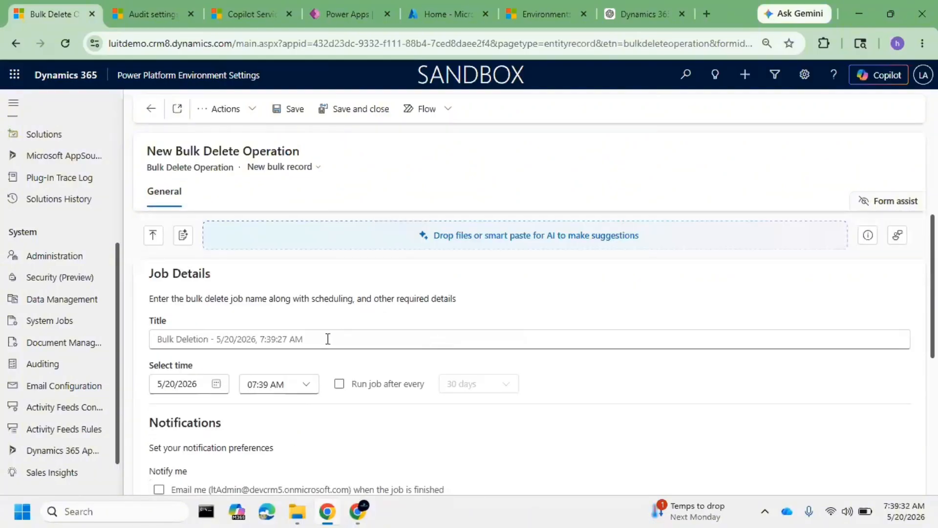
click(151, 108)
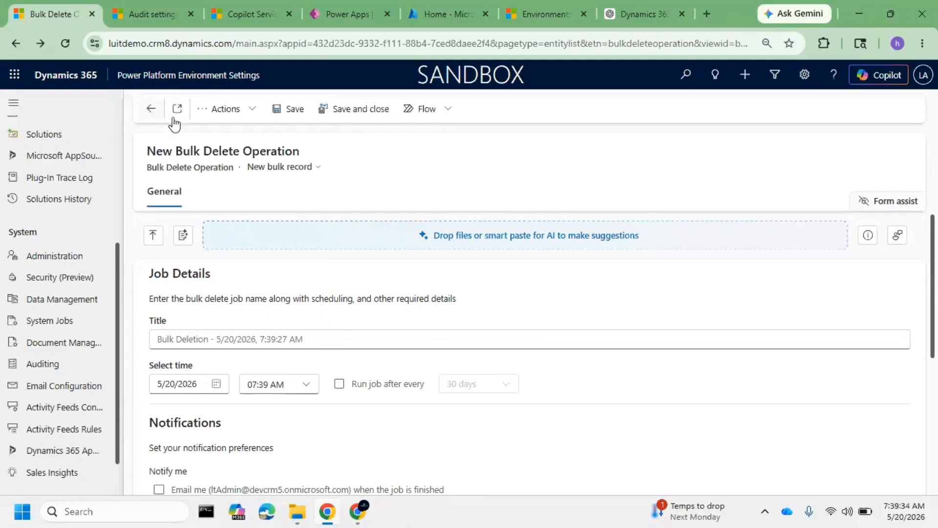
Open the Imports list from Data management
click(73, 304)
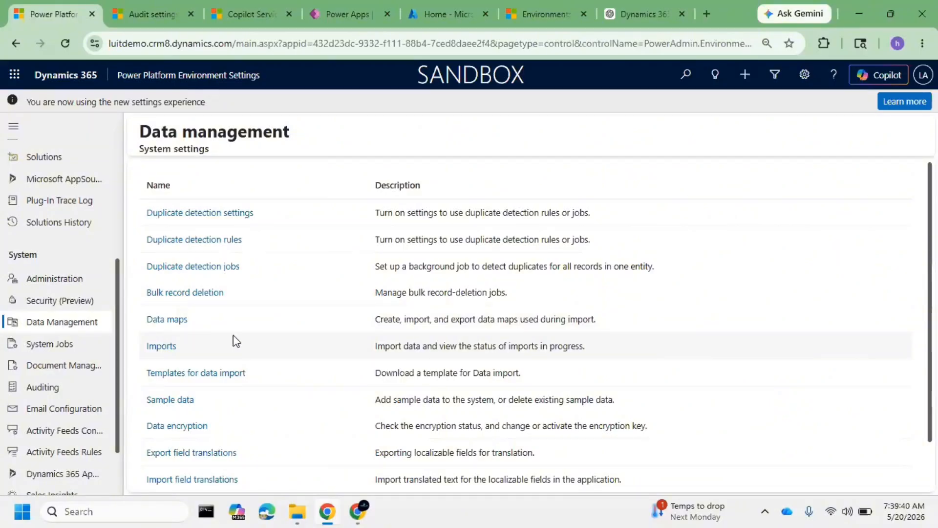
click(161, 346)
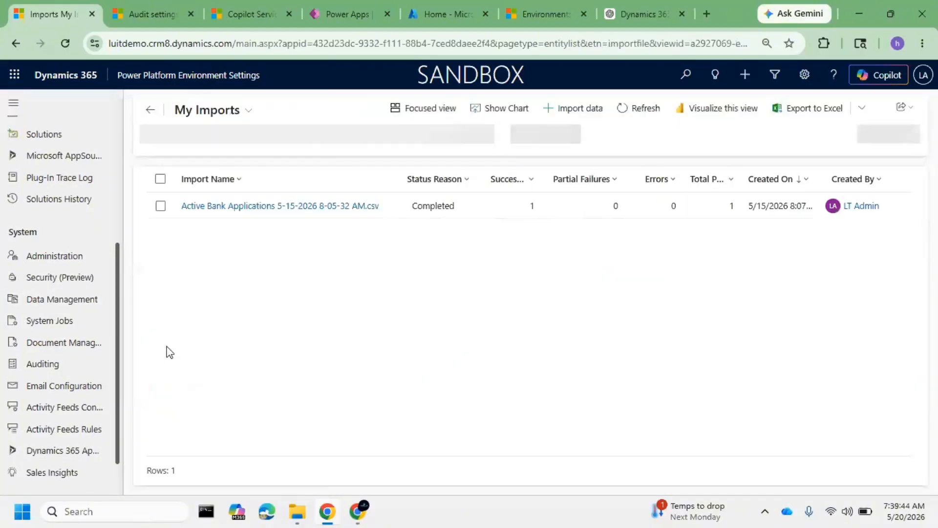
Switch back to Copilot Service workspace, show the Active Contacts view, and open the merged contact to check its details before closing it
click(251, 15)
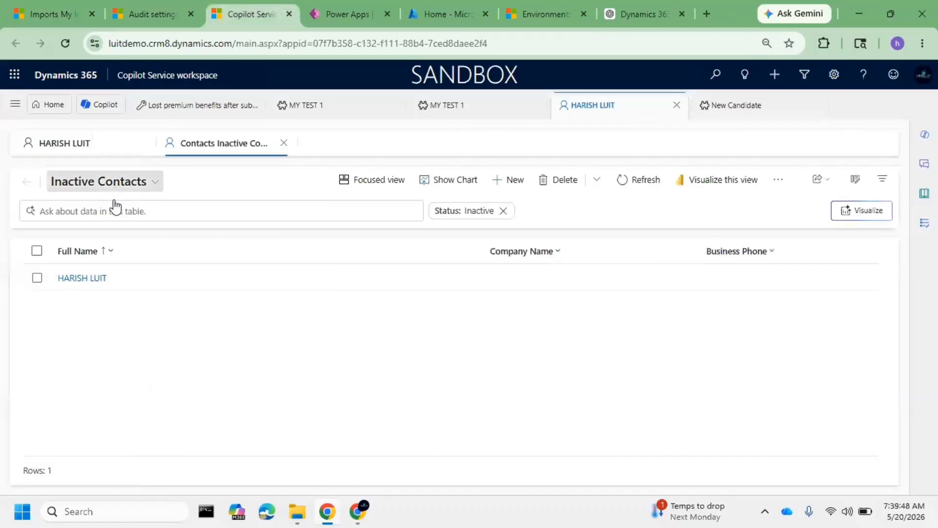
click(114, 183)
click(108, 235)
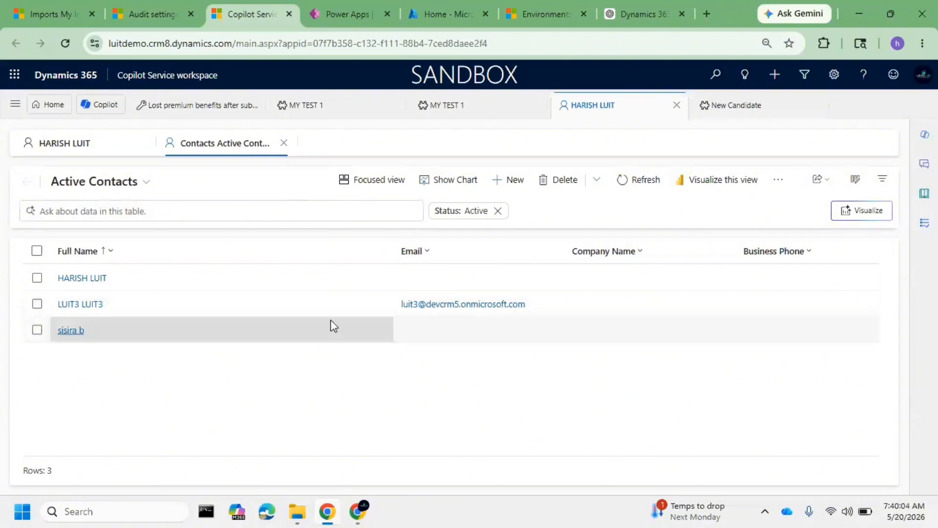
mouse_move(644, 525)
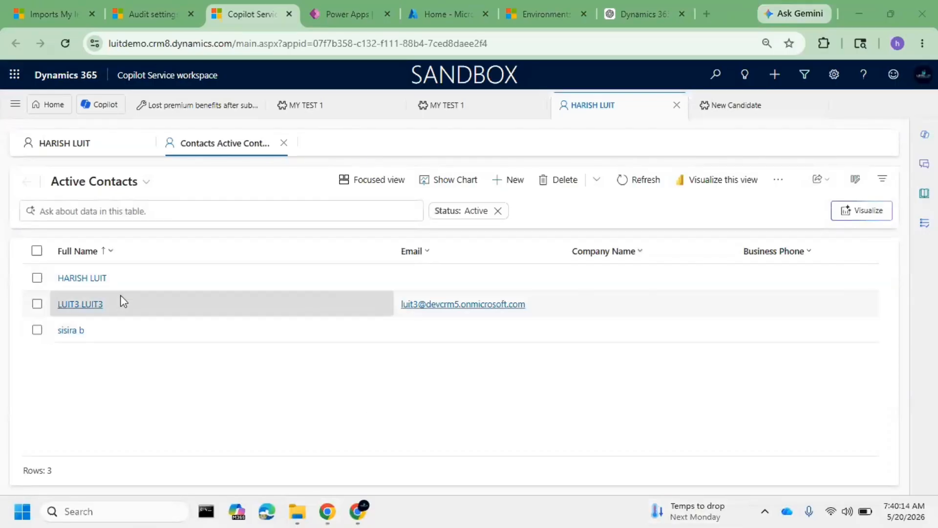
double_click(230, 285)
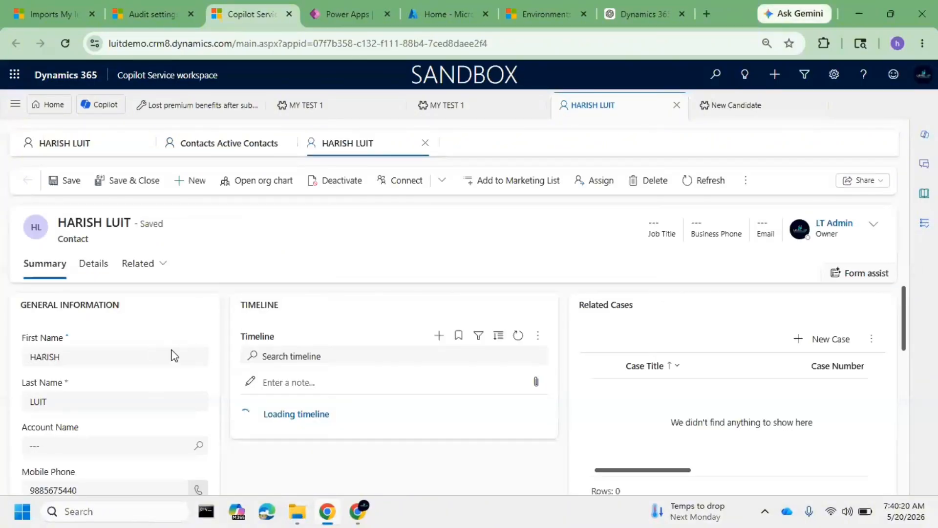
click(426, 143)
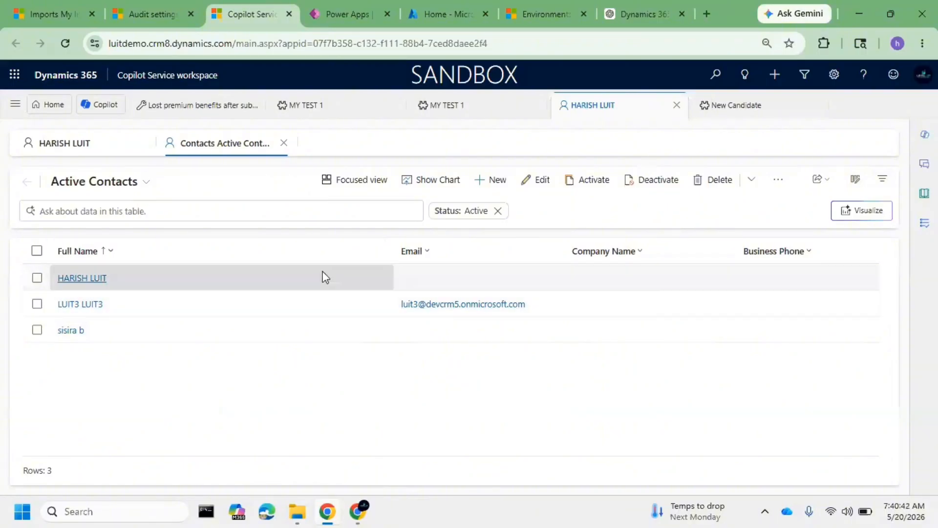
Add the Anniversary and Birthday columns to the Active Contacts view and apply the column changes
click(882, 180)
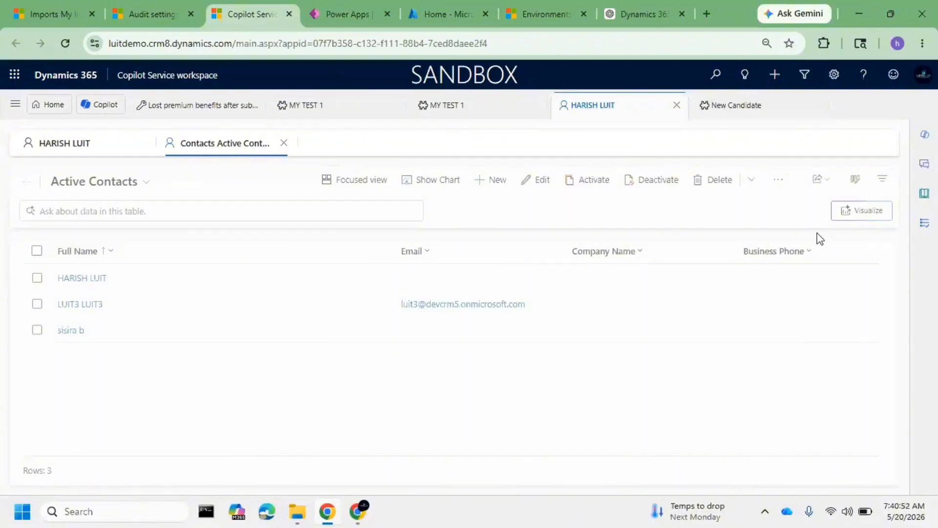
click(755, 325)
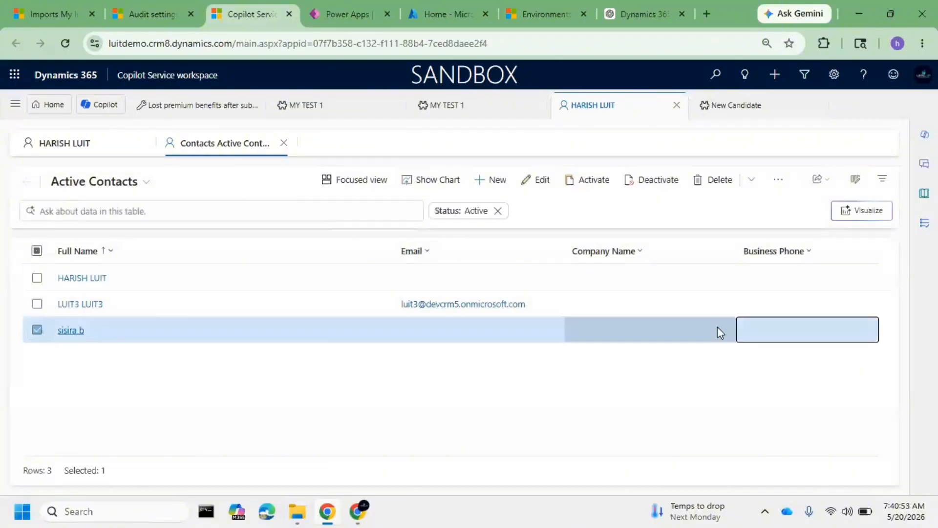
click(859, 182)
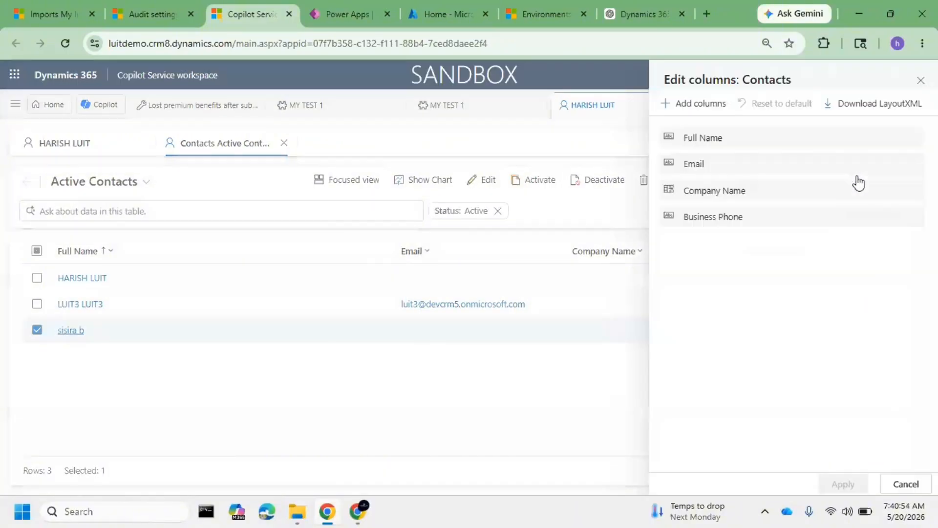
click(692, 105)
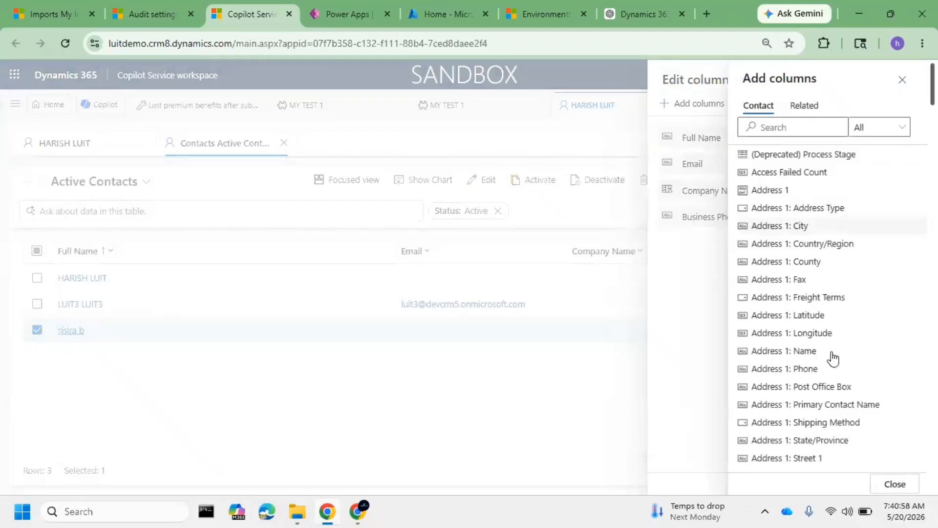
click(786, 126)
scroll(801, 147, down, 4)
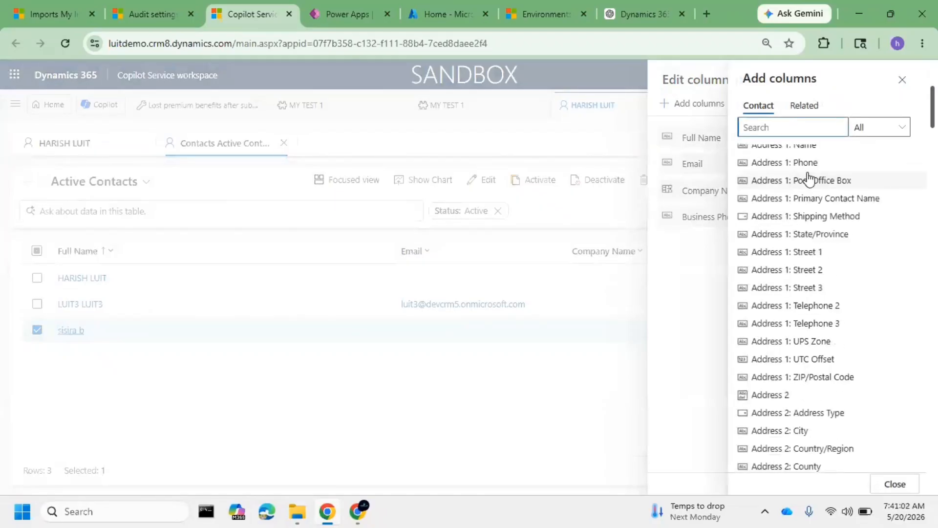
scroll(839, 237, down, 20)
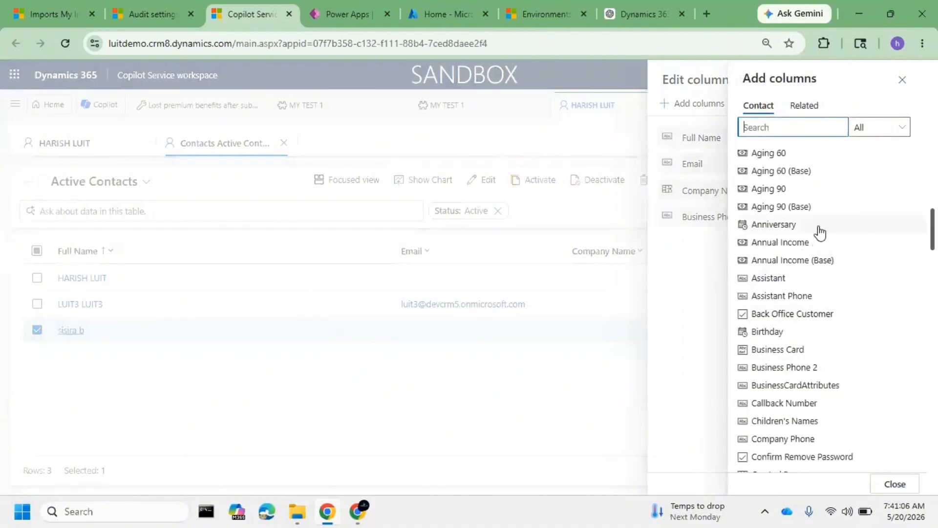
click(820, 229)
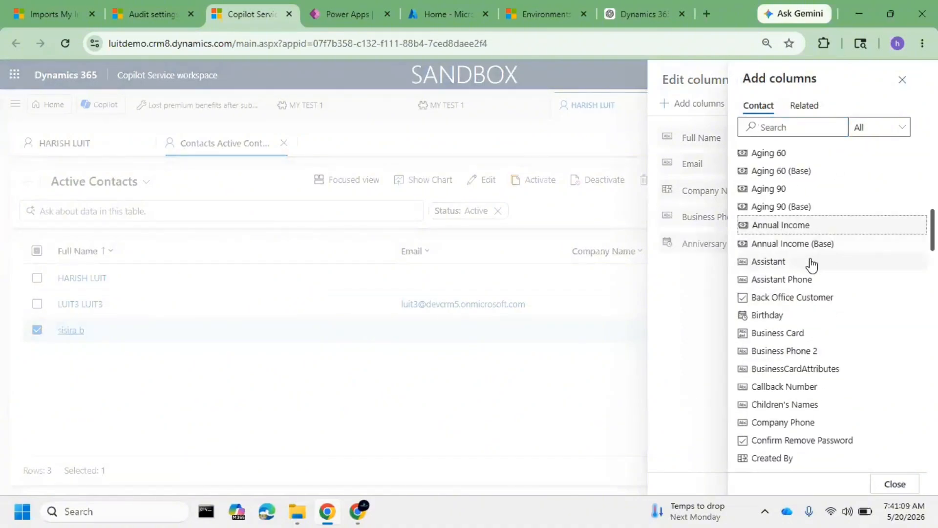
click(822, 317)
click(887, 491)
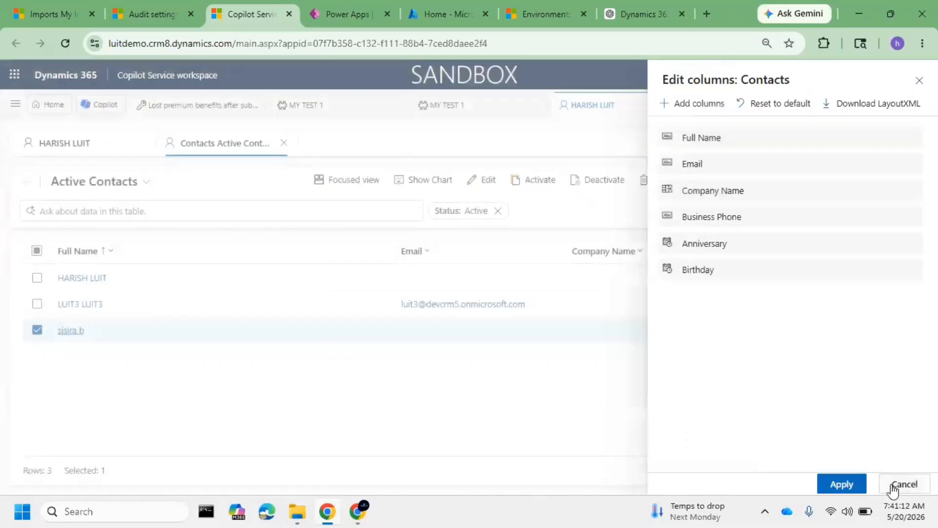
click(842, 484)
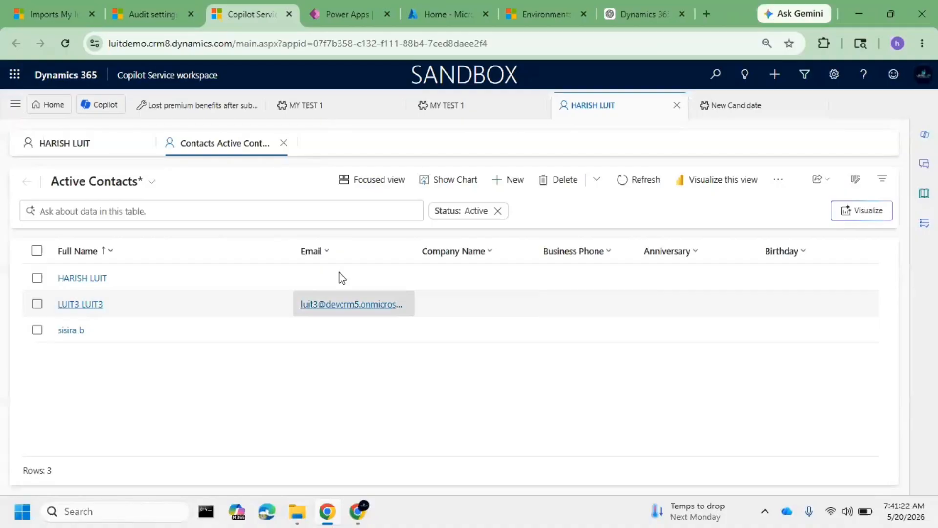
Select all contacts in the Active Contacts view and export them to Excel
click(37, 251)
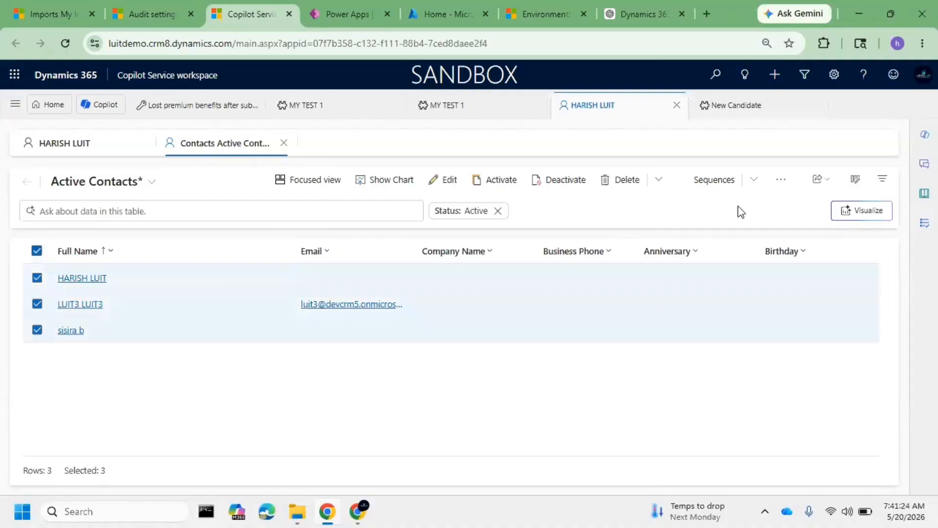
click(781, 182)
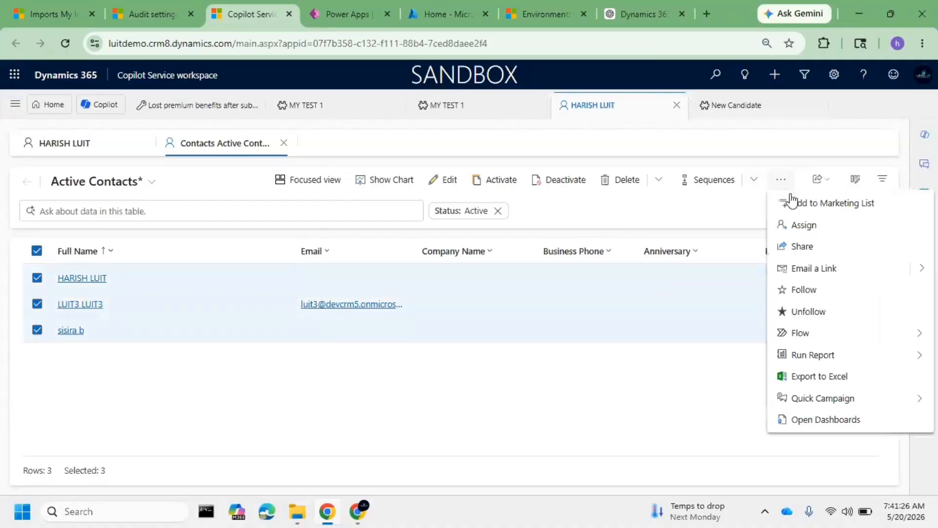
click(825, 377)
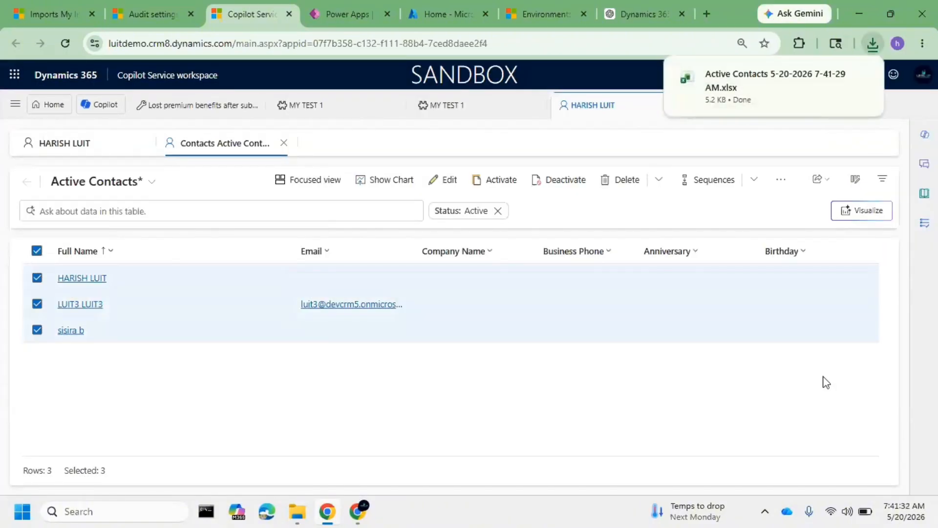
Open the exported Active Contacts workbook in Excel and enable editing
mouse_move(789, 92)
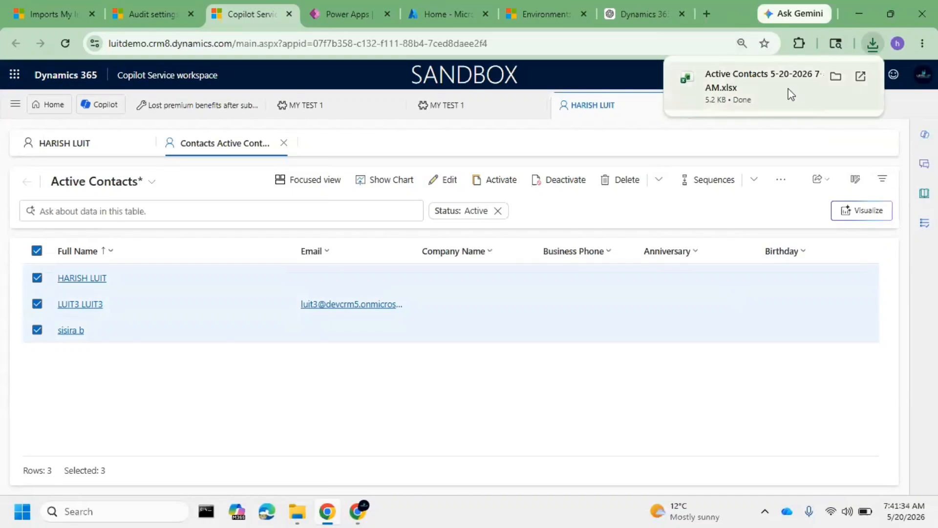
click(754, 82)
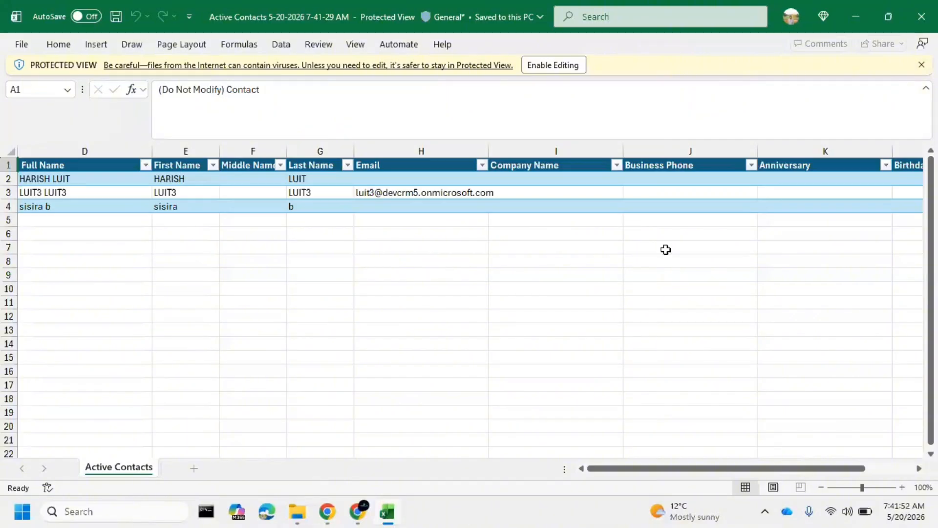
click(569, 63)
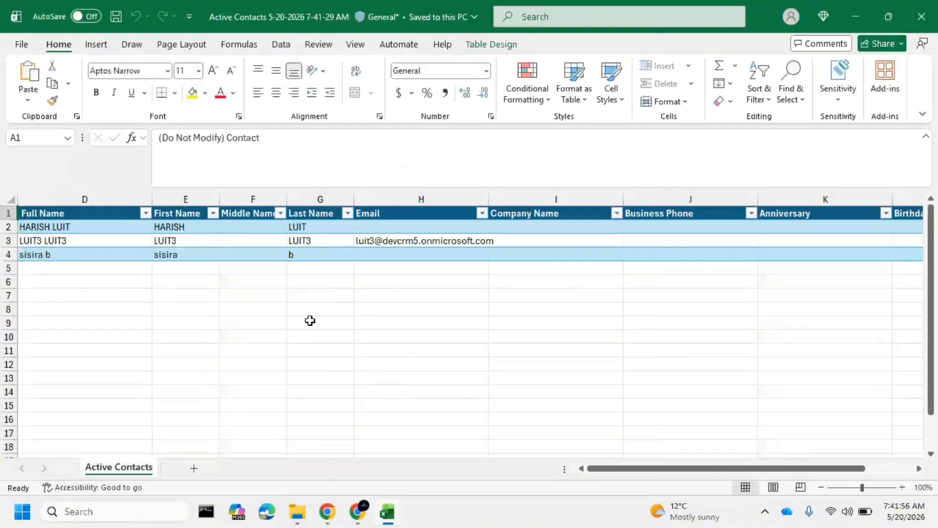
click(72, 227)
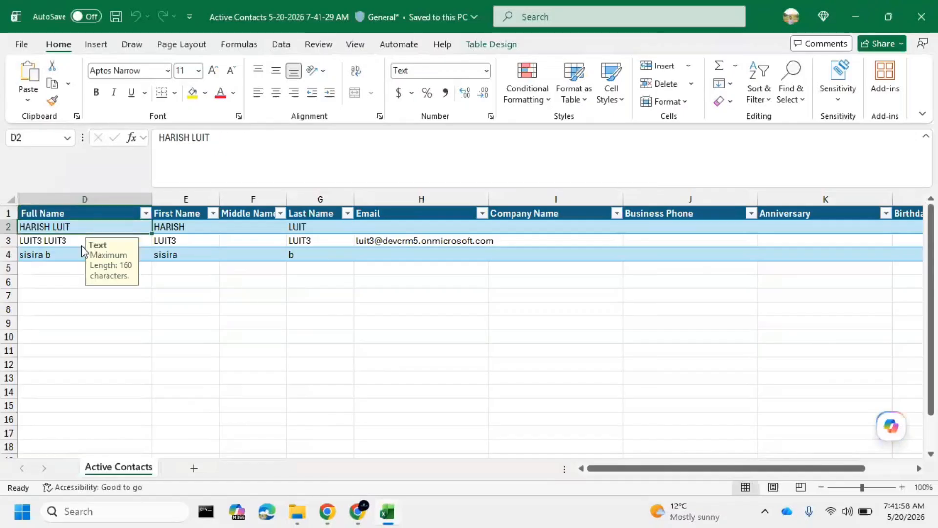
click(312, 254)
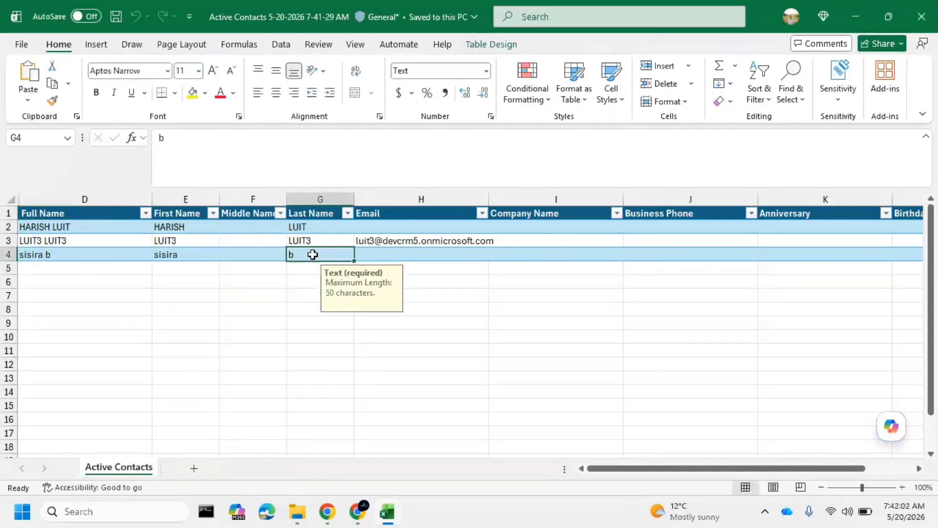
Copy the e-mail address from H3 into H2 and replace its user name with the first contact's
click(419, 239)
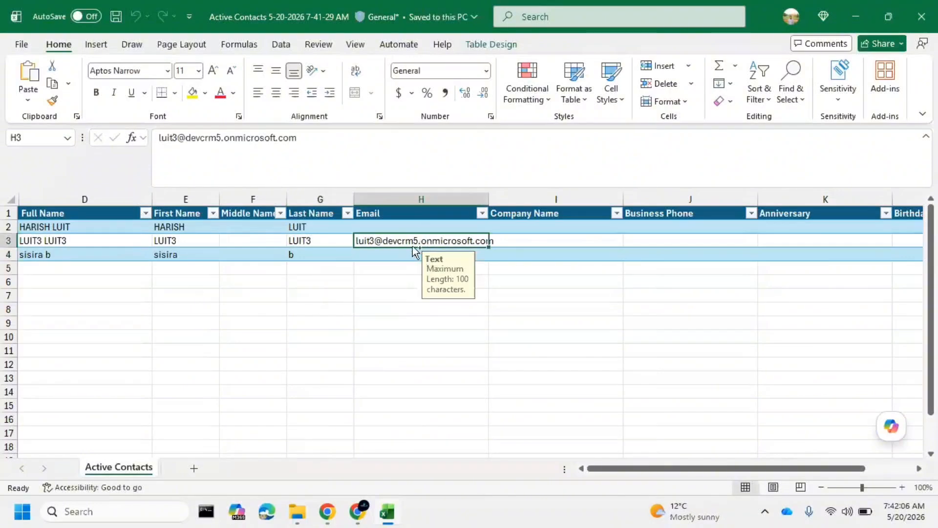
key(ctrl+c)
click(401, 226)
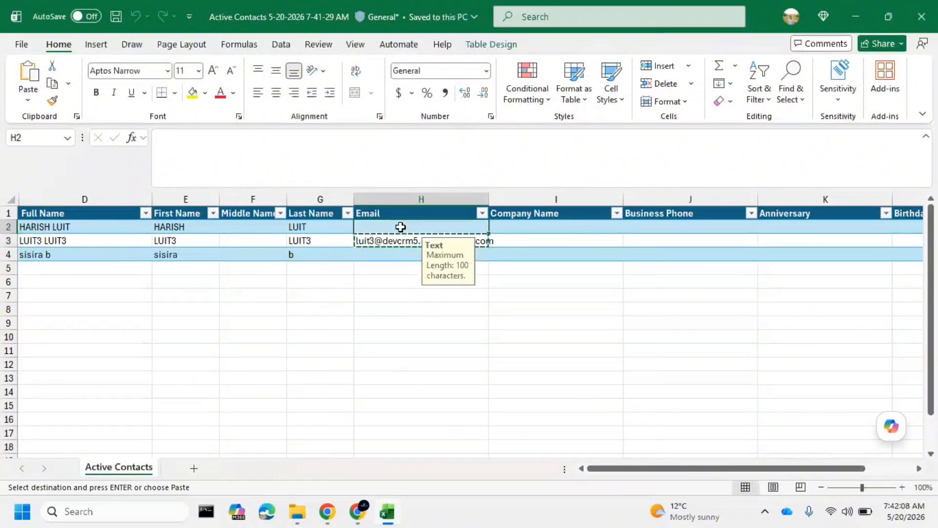
key(ctrl+v)
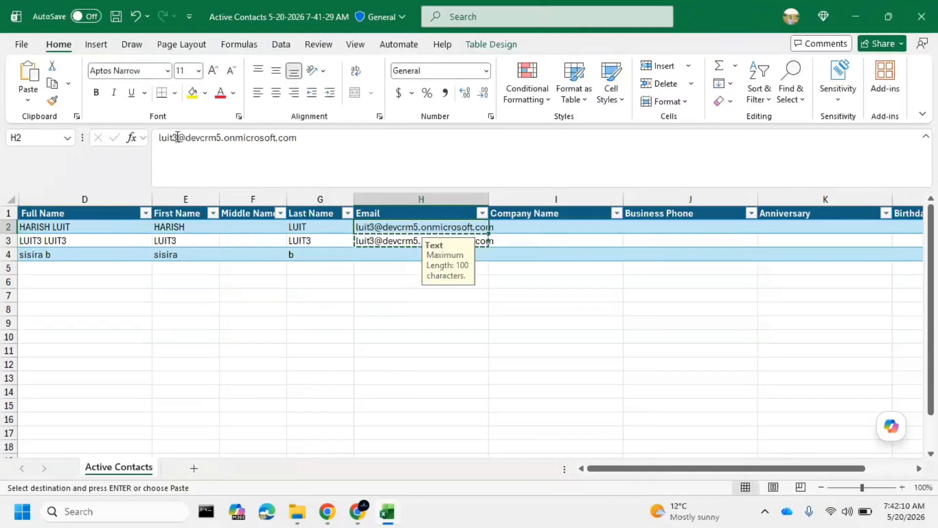
double_click(177, 137)
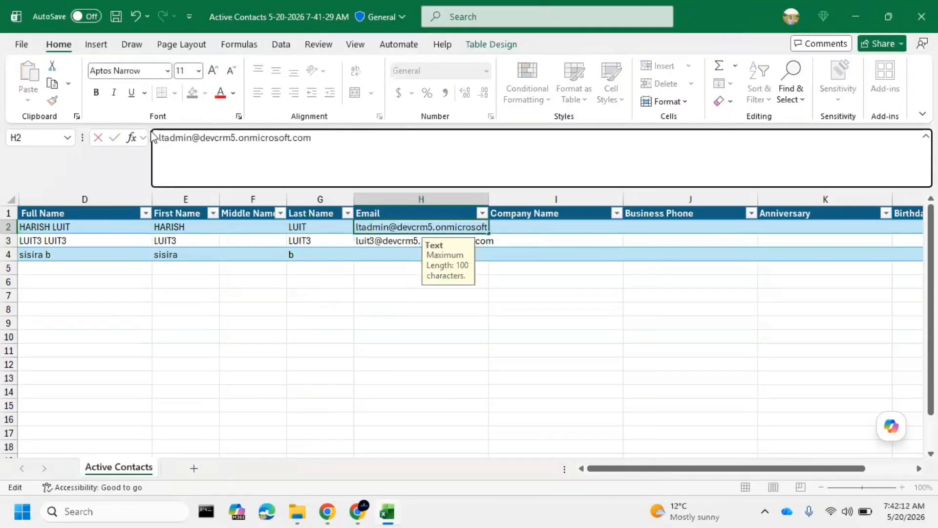
click(387, 257)
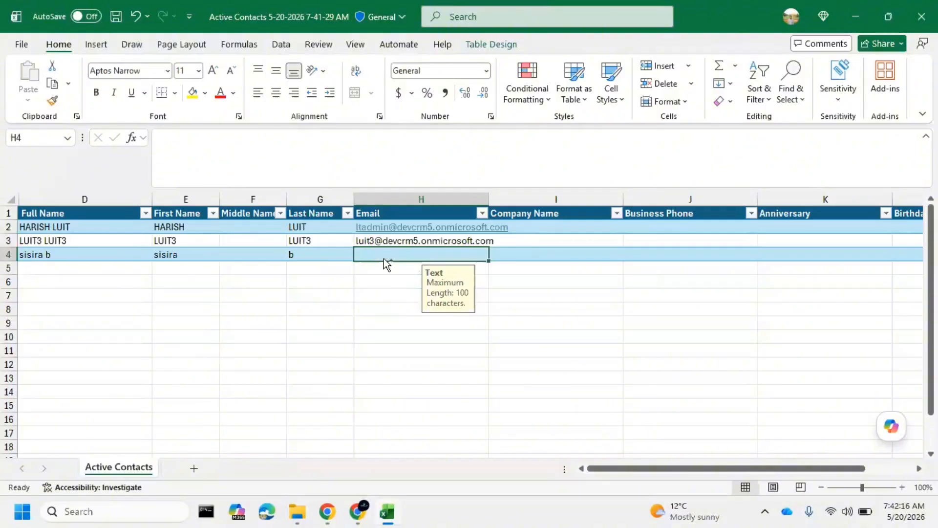
Copy the e-mail address from H3 into H4, change its user name for the third contact, and widen the Email column
click(390, 240)
key(ctrl+c)
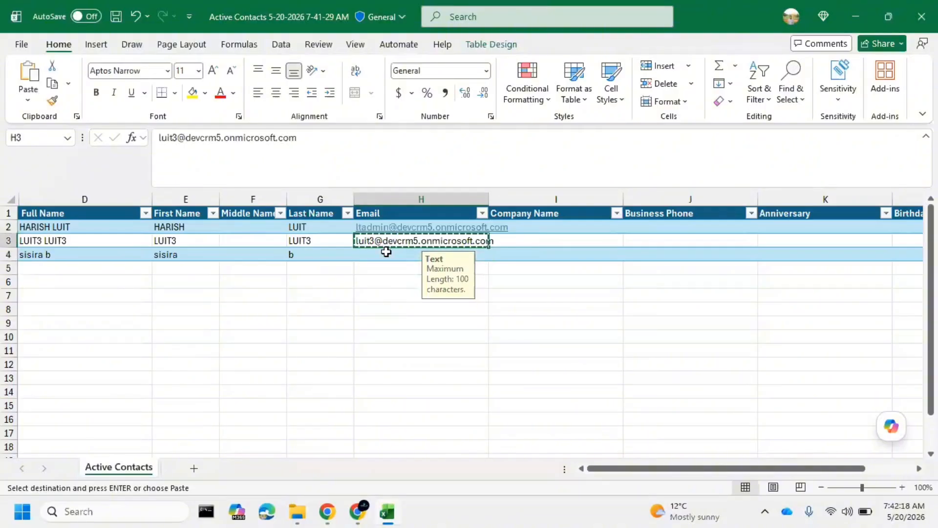
click(388, 256)
key(ctrl+v)
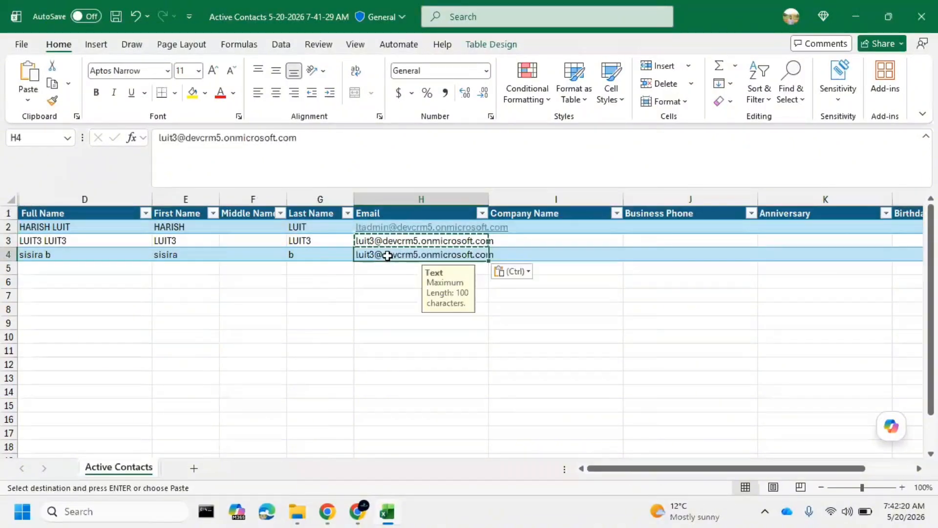
drag(177, 138, 158, 138)
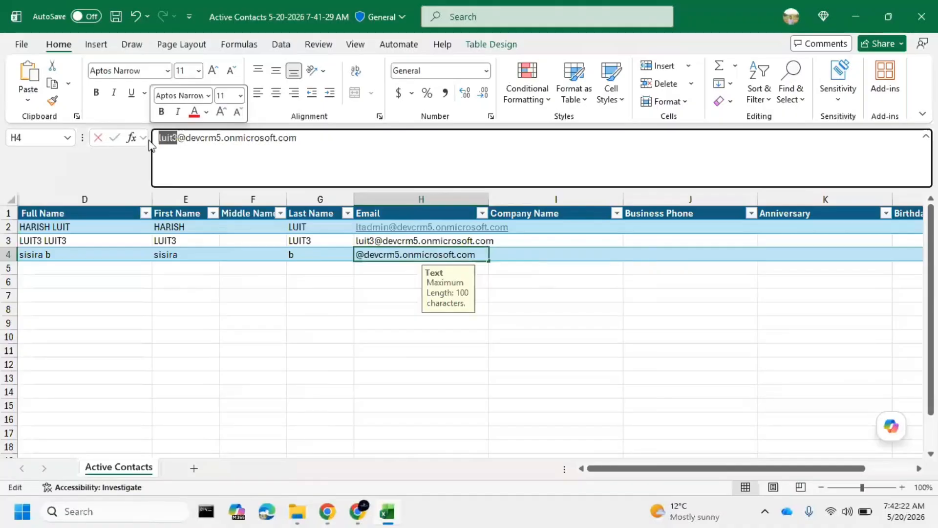
key(BackSpace)
key(BackSpace)
key(BackSpace)
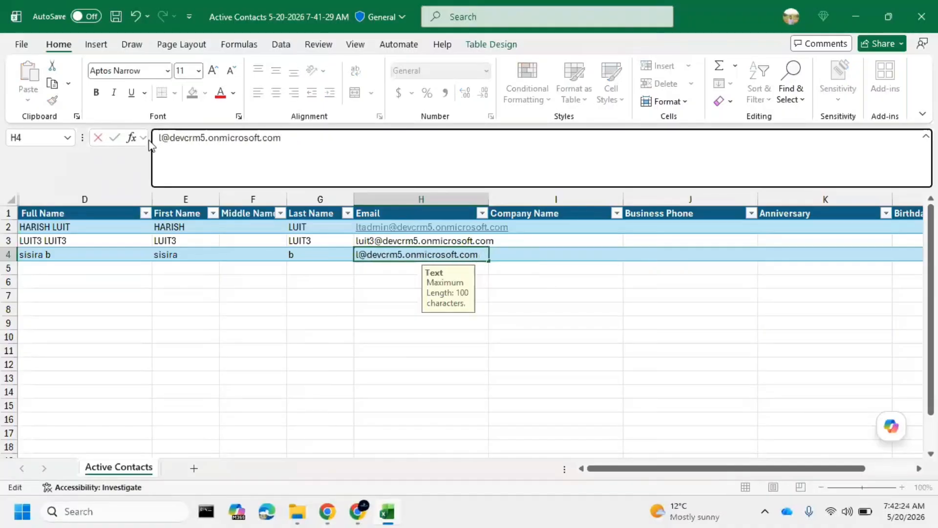
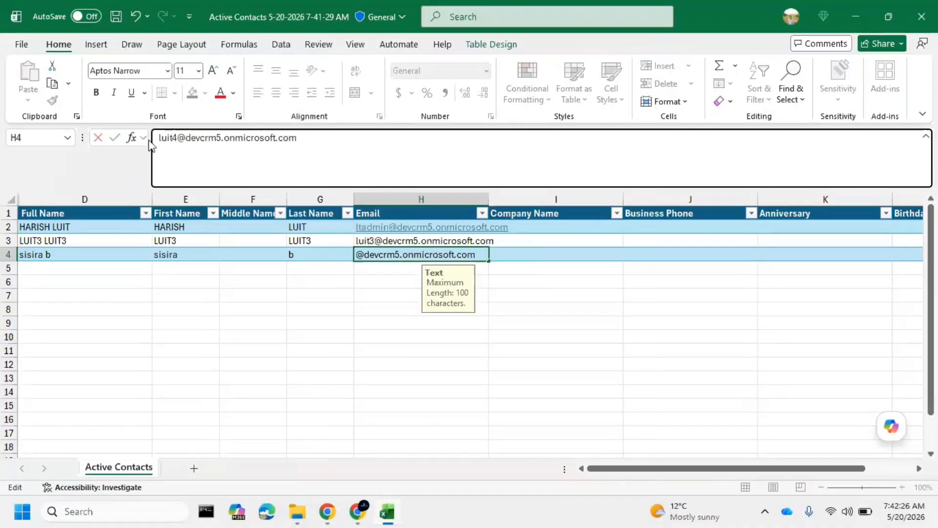
click(522, 342)
drag(488, 198, 514, 198)
Fill in SNIQ as the Company Name for all three contacts in I2 through I4
click(539, 225)
text(SNIQ)
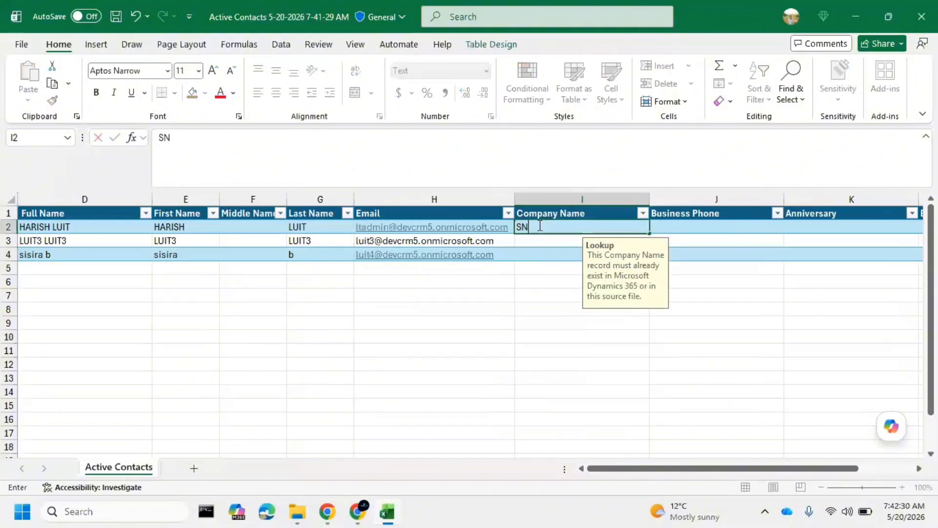
click(553, 253)
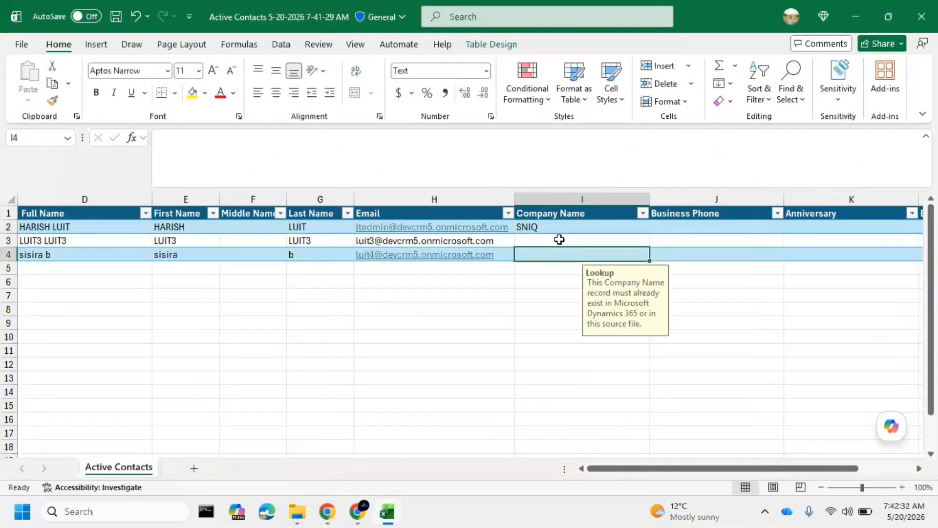
click(559, 239)
click(645, 228)
drag(645, 228, 635, 241)
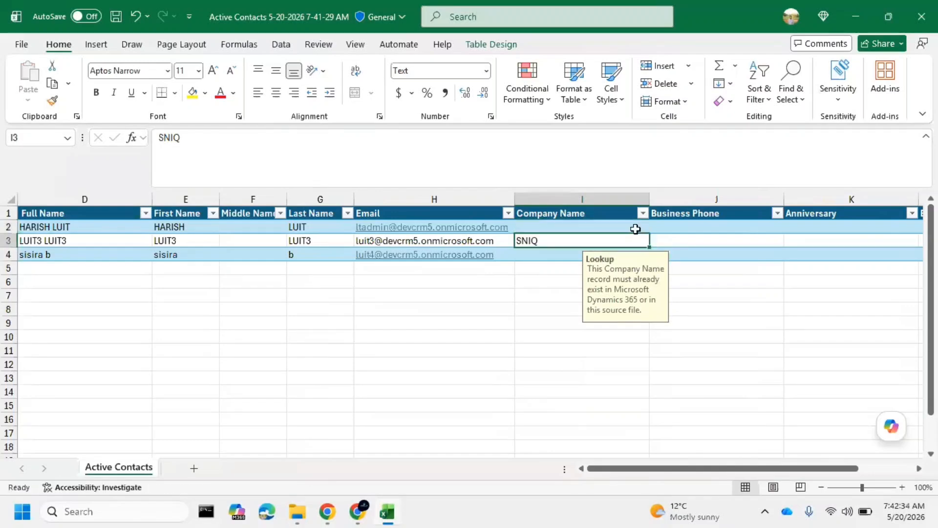
click(572, 229)
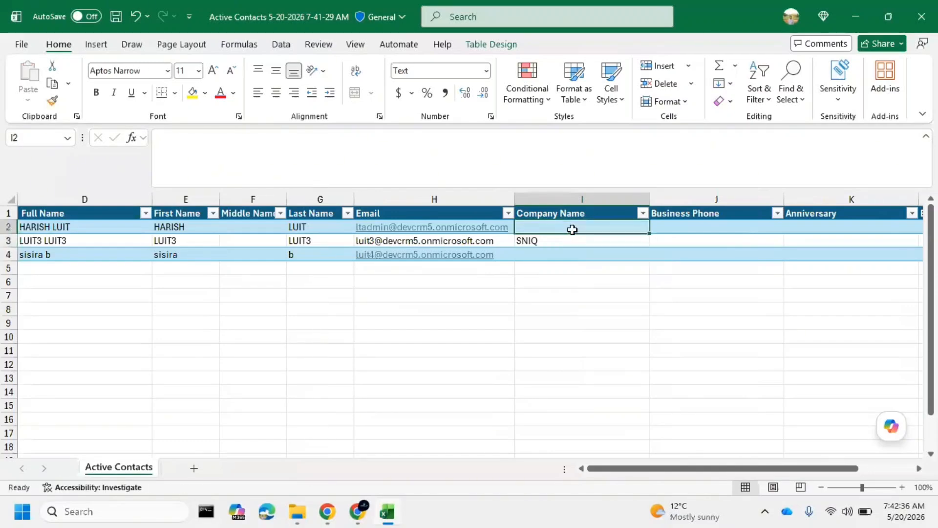
text(SNIQ)
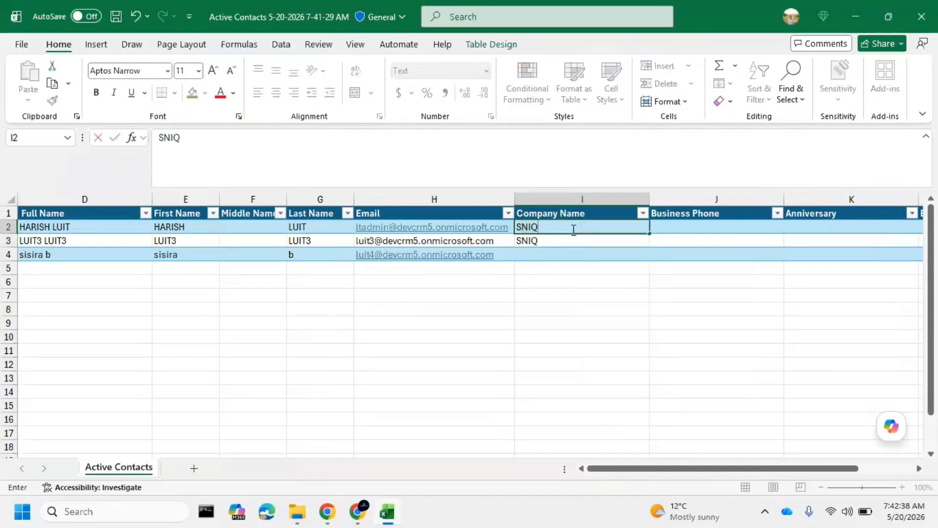
click(542, 255)
text(SNIQ)
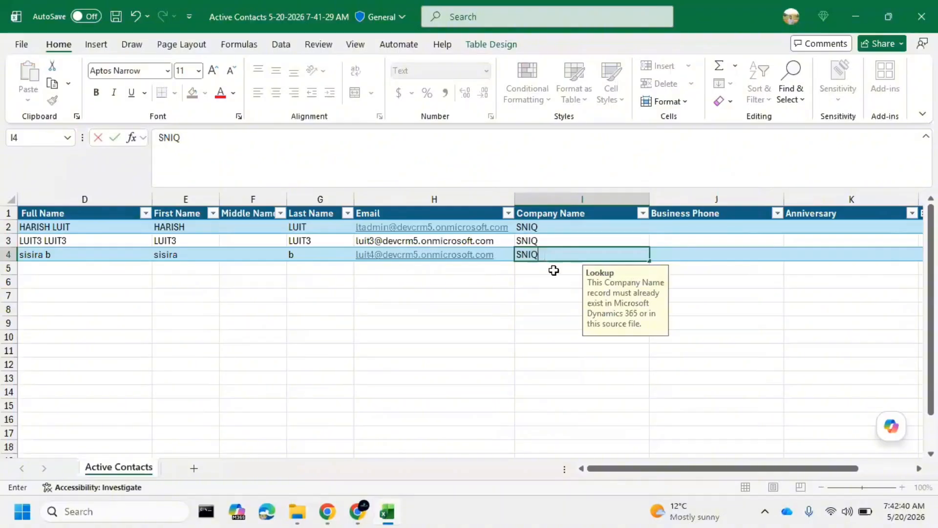
click(517, 306)
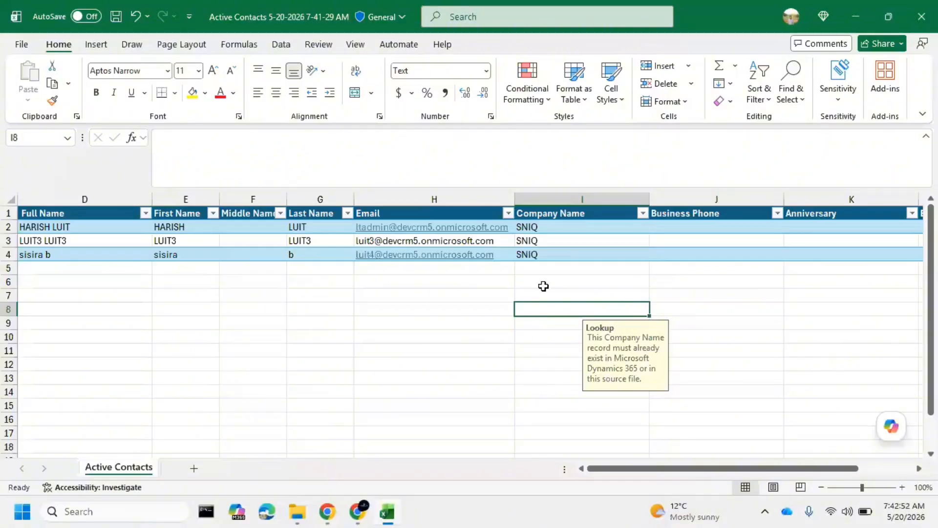
Enter the first contact's business phone number in J2 and fill it down through J4
click(703, 224)
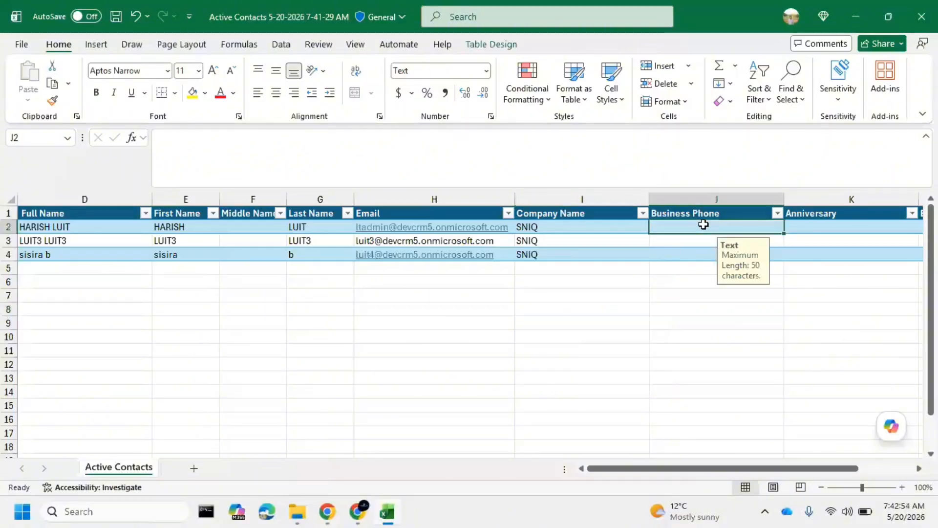
text(987654321)
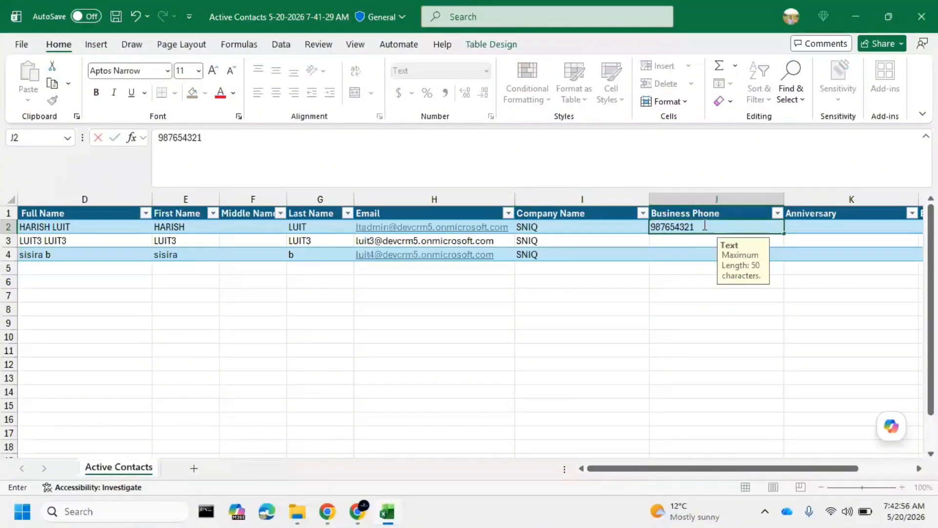
text(0)
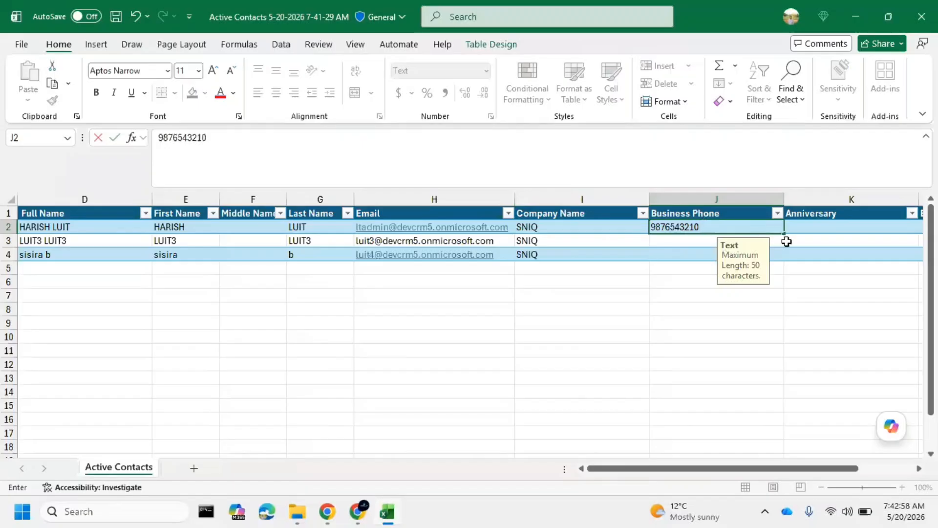
drag(784, 237, 783, 260)
Try to enter 26/08/2024 as the first contact's Anniversary in K2
drag(764, 468, 820, 468)
click(705, 227)
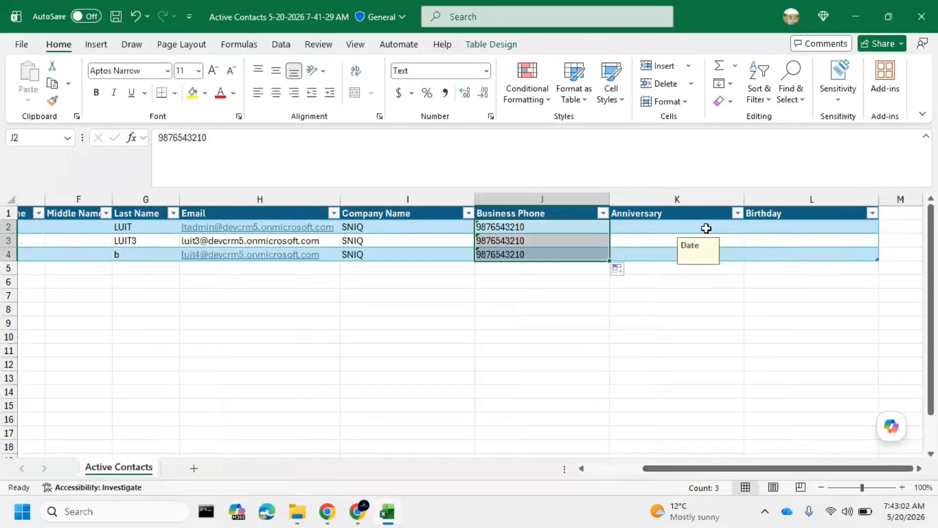
text(26/08/2024)
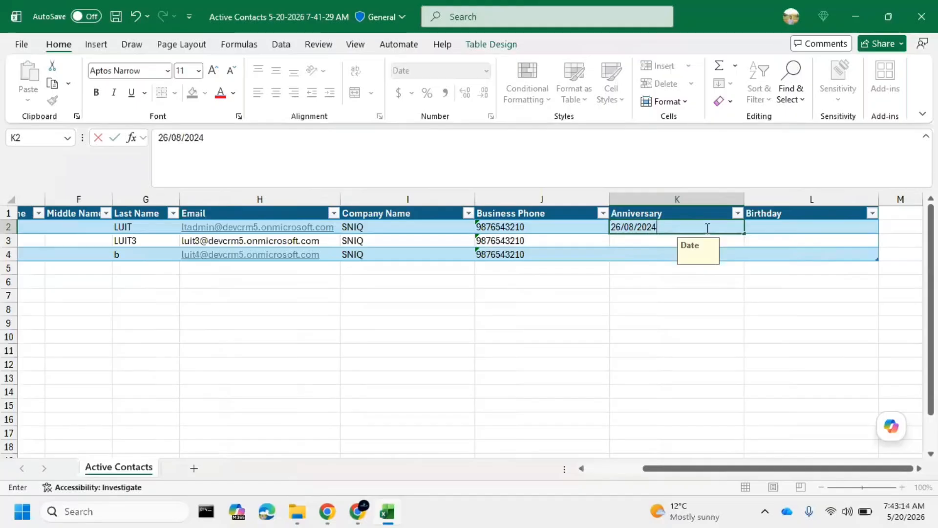
click(683, 227)
click(742, 254)
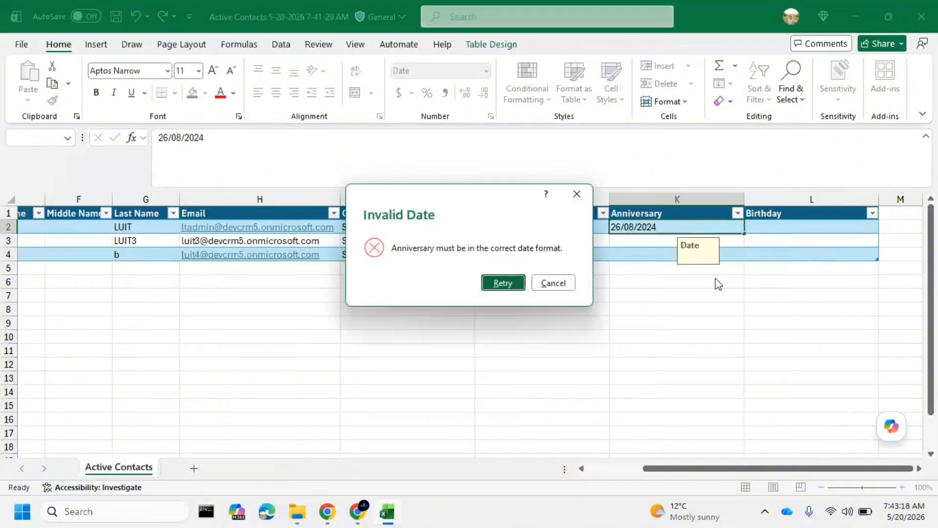
click(577, 195)
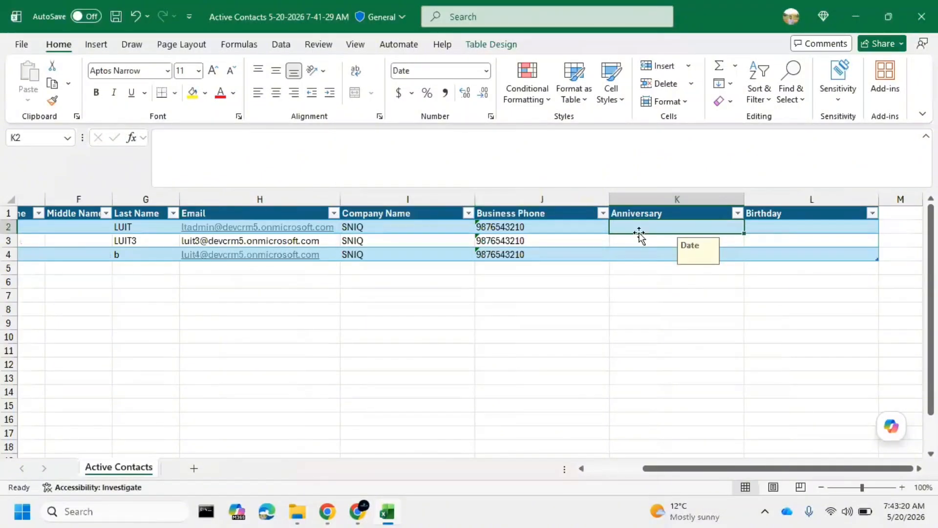
Enter 08/26/2026 as the first contact's Anniversary in K2 and fill consecutive dates down through K4
text(08/26/2026)
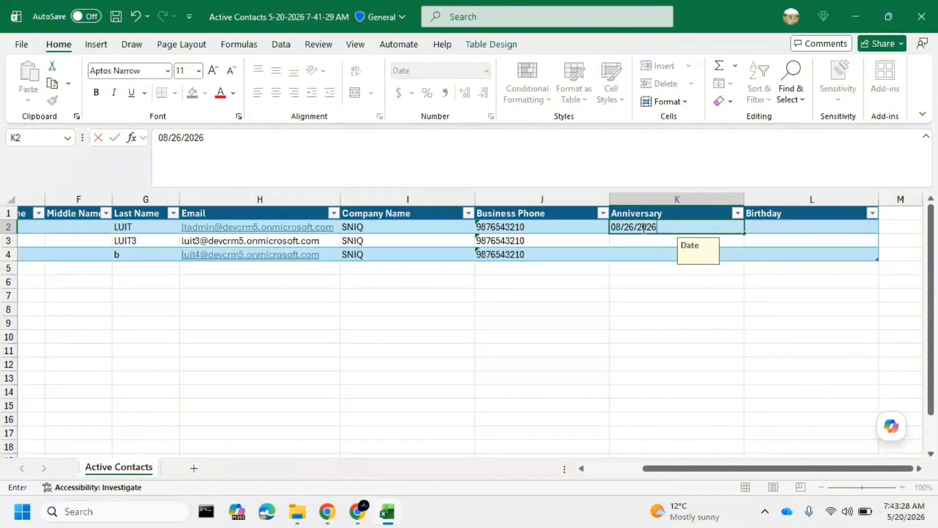
click(641, 284)
click(736, 229)
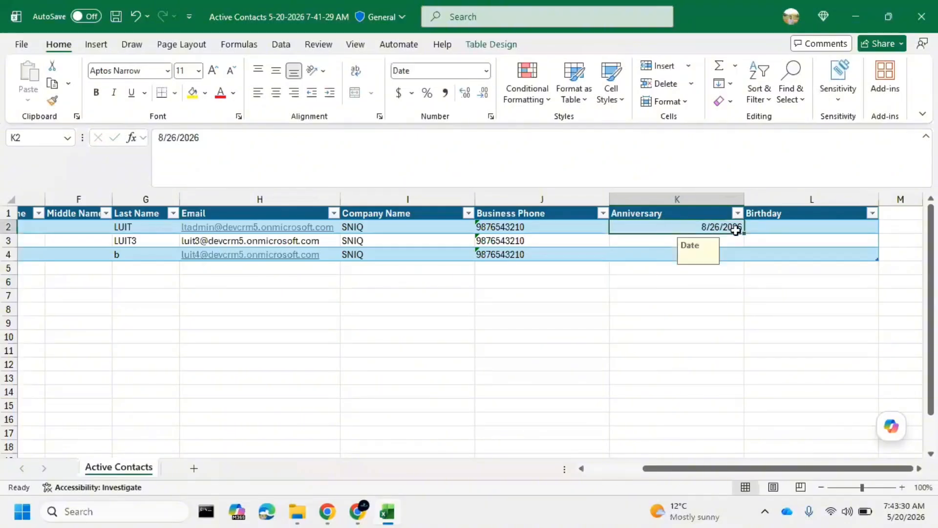
drag(742, 237, 748, 258)
Enter the first contact's date of birth in L2 under Birthday and fill consecutive dates down through L4
click(771, 222)
text(01)
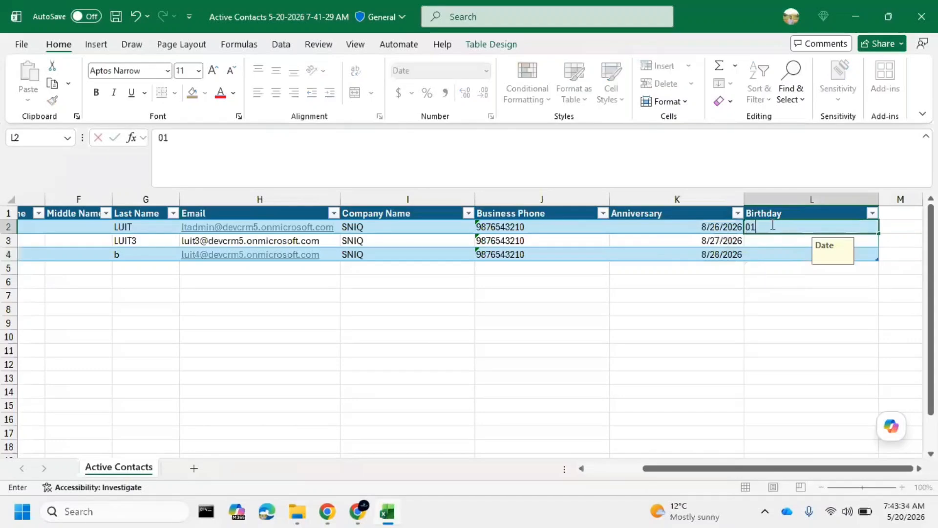
text(/01/2000)
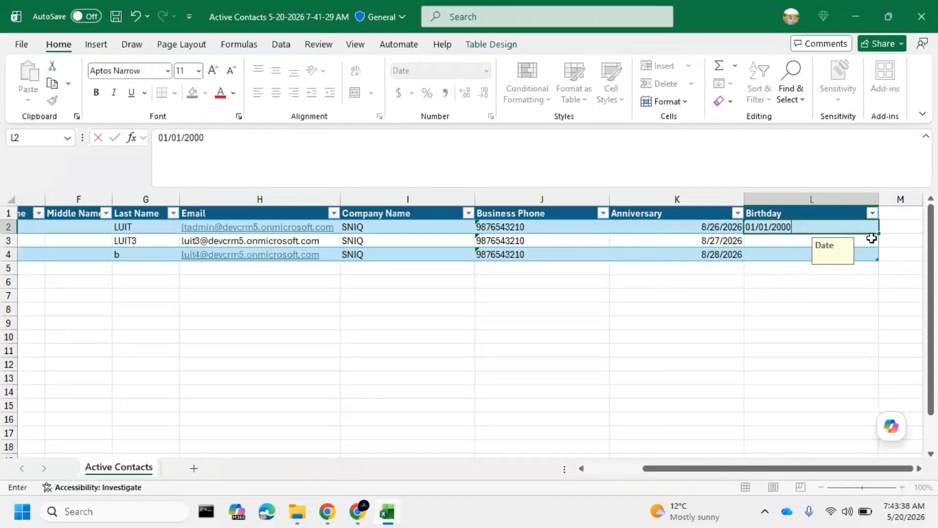
drag(873, 238, 884, 272)
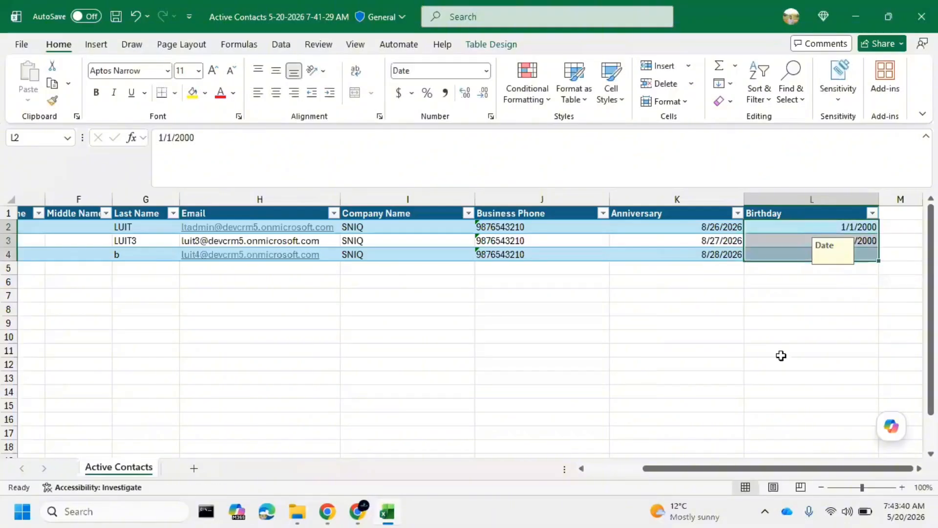
Save the Active Contacts workbook with the Overwrite changes option
click(724, 376)
key(ctrl+s)
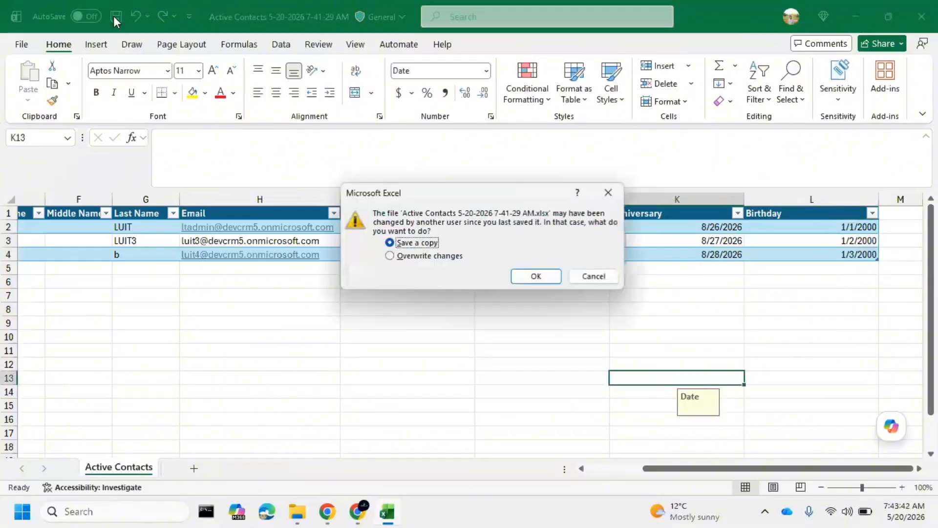
click(430, 256)
click(536, 277)
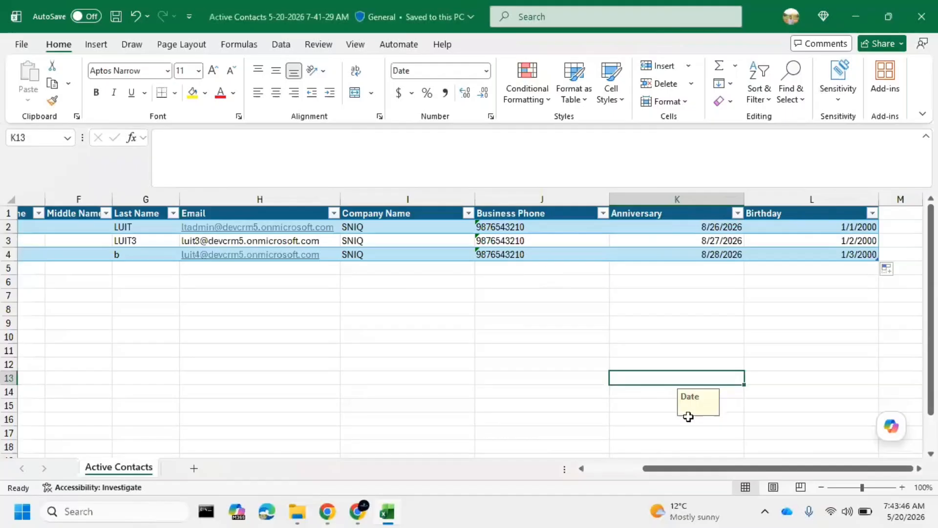
drag(687, 468, 609, 485)
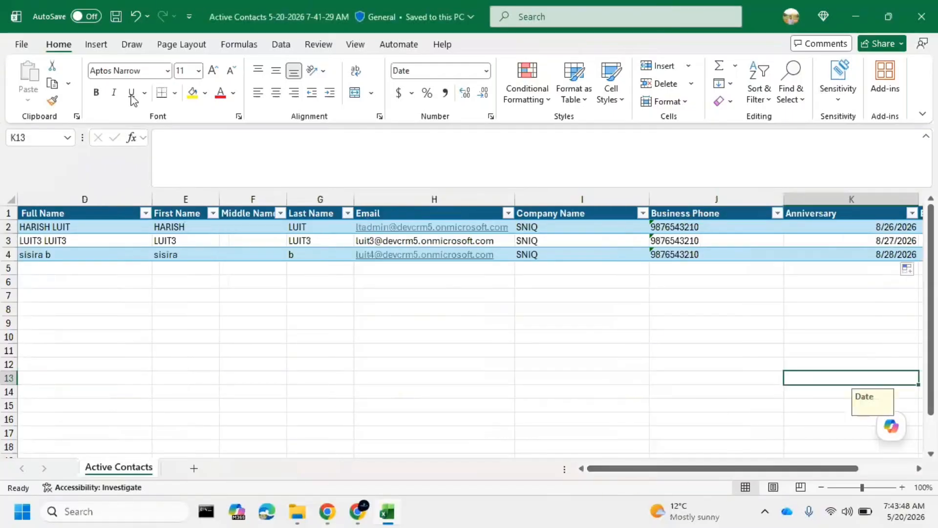
click(115, 16)
Switch to the My Imports view of Dynamics 365 in Chrome and start a new data import
click(336, 518)
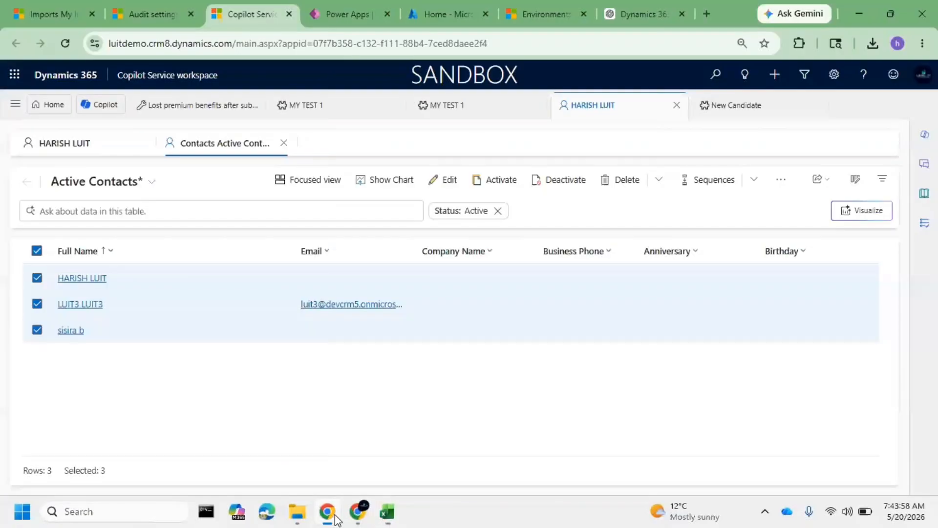
click(18, 6)
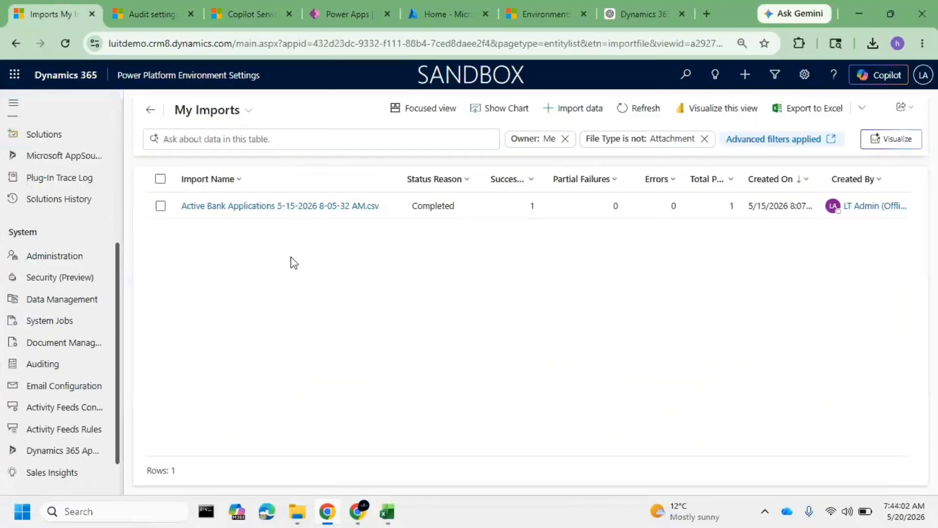
click(571, 111)
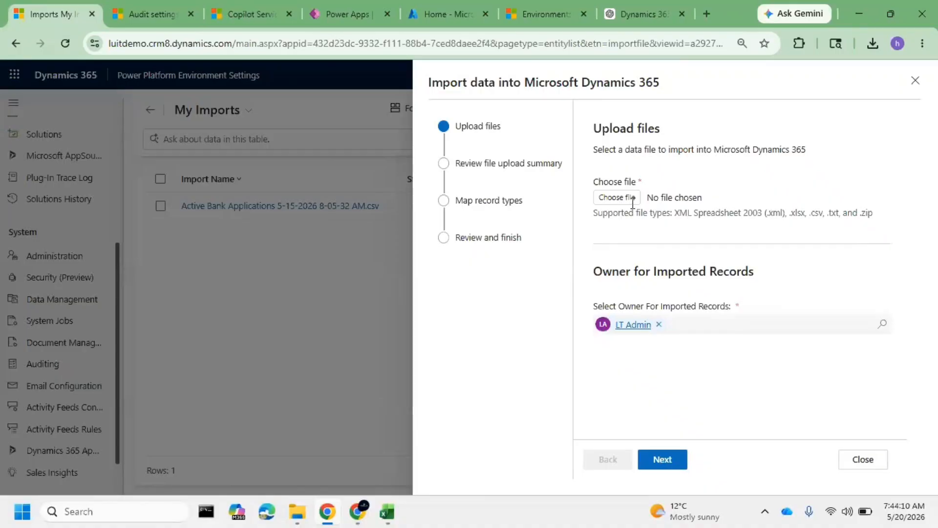
click(617, 197)
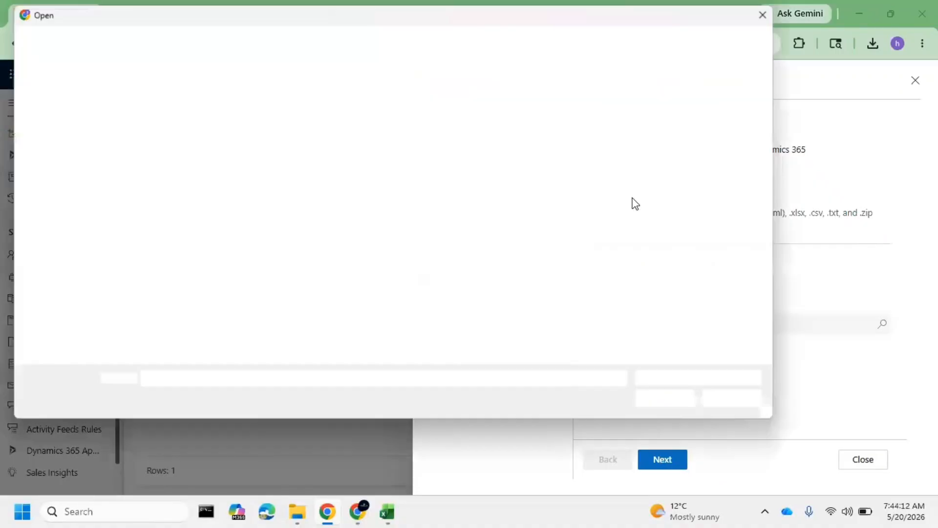
click(64, 165)
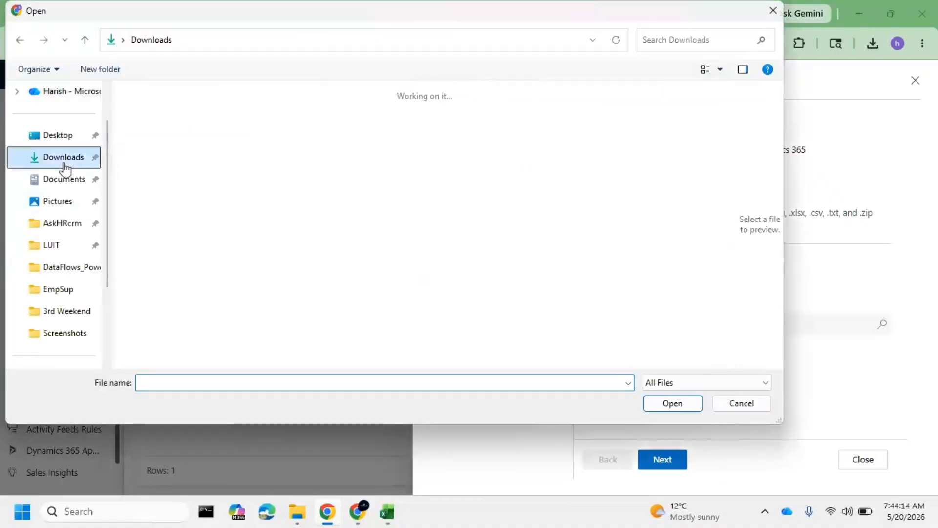
click(212, 124)
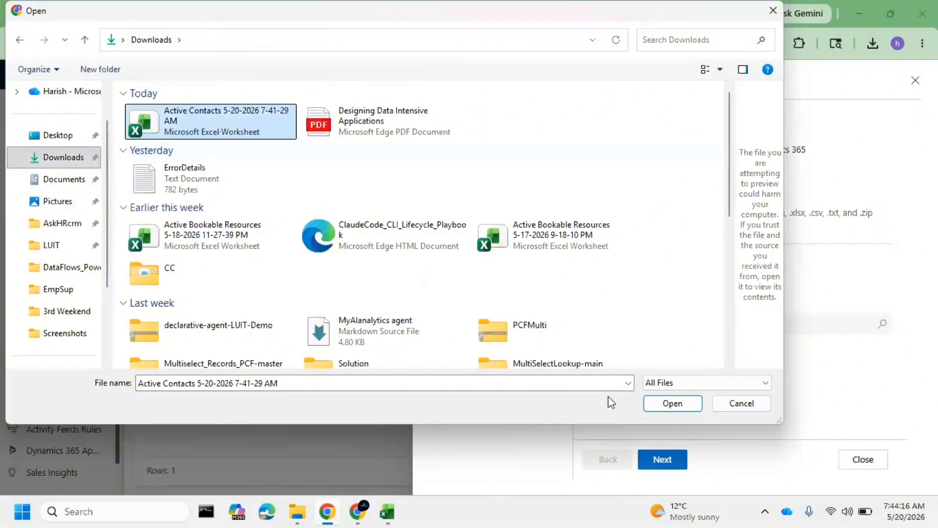
click(673, 407)
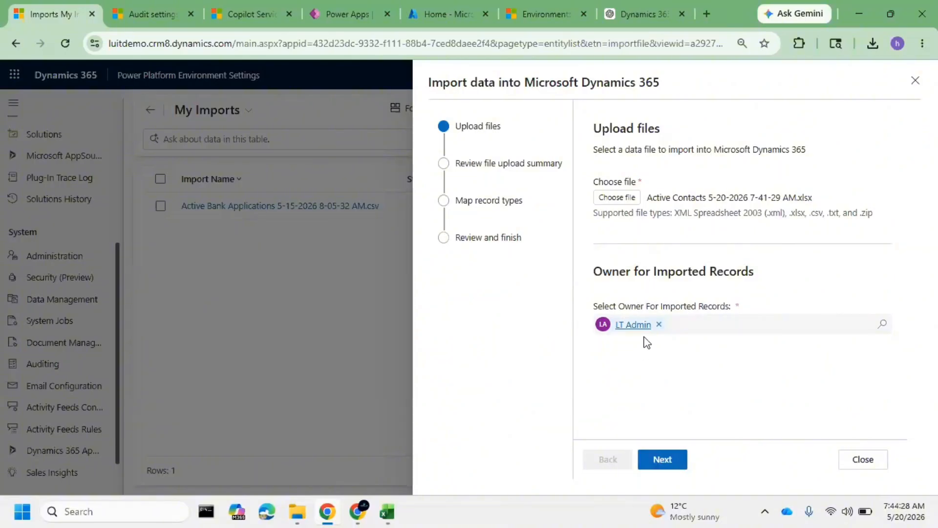
click(663, 452)
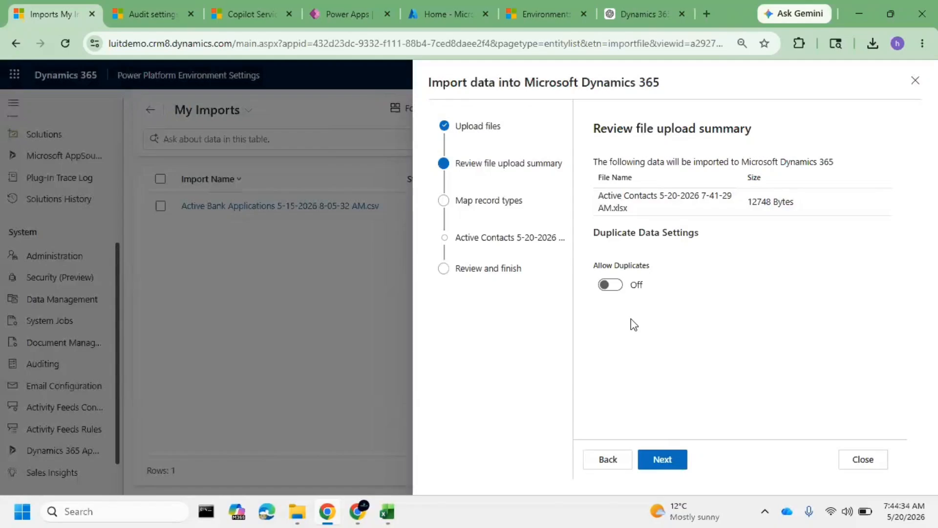
Switch Allow Duplicates on and back off, and continue the import to record type mapping
click(617, 287)
click(615, 287)
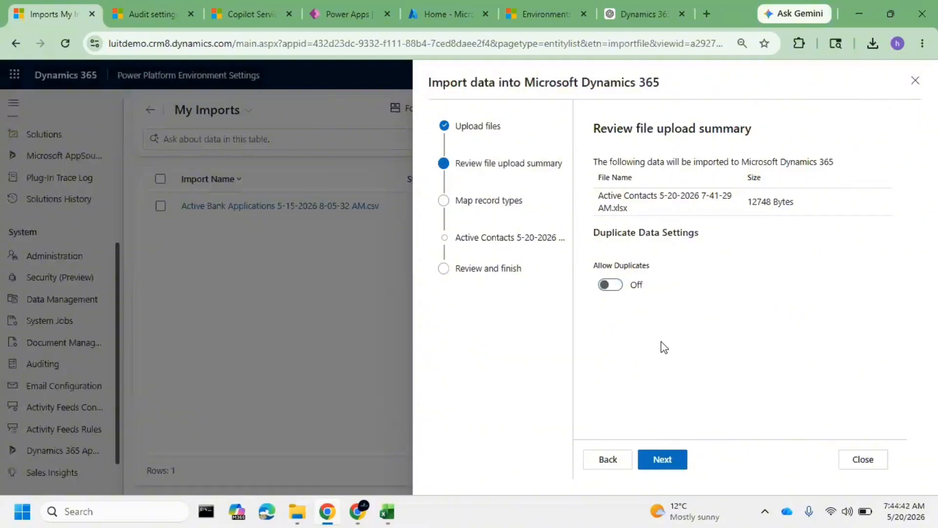
click(670, 460)
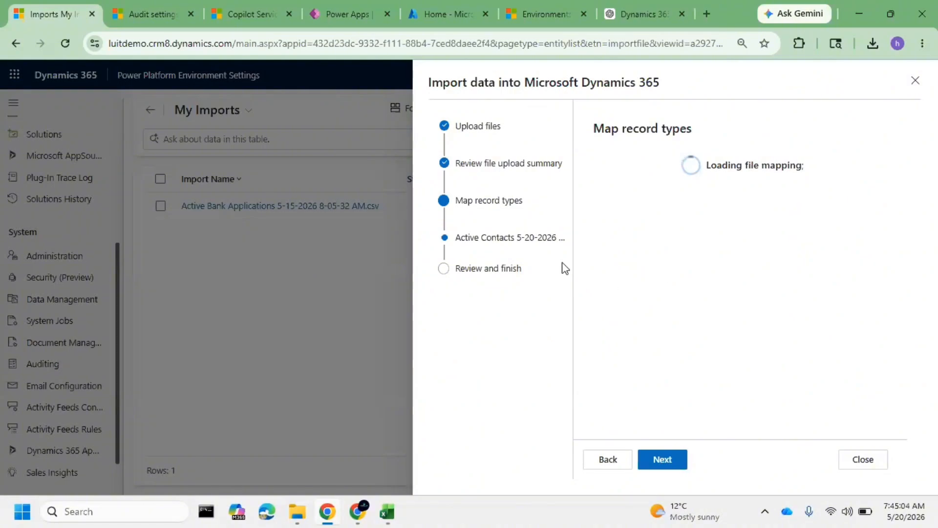
Switch to the Active Contacts workbook in Excel, check its name column headers, and slightly narrow the First Name column
click(381, 513)
click(196, 308)
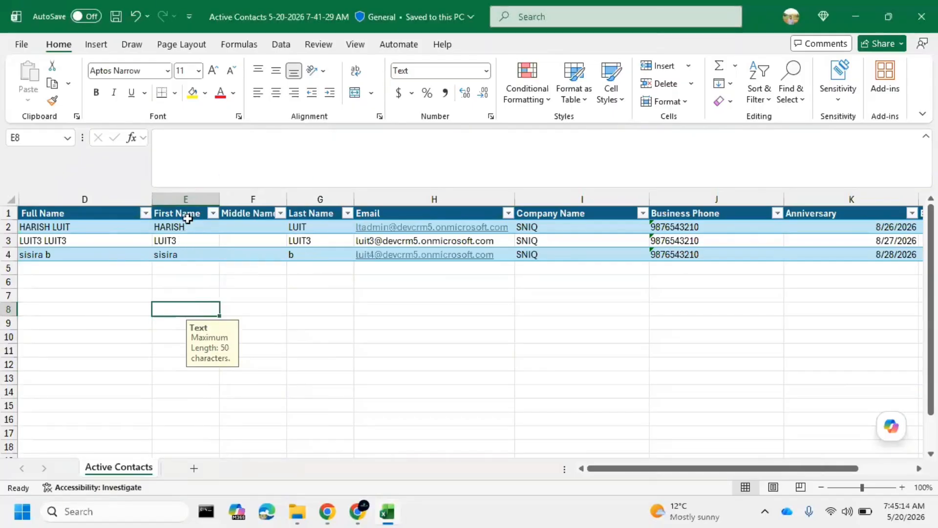
click(86, 213)
click(190, 214)
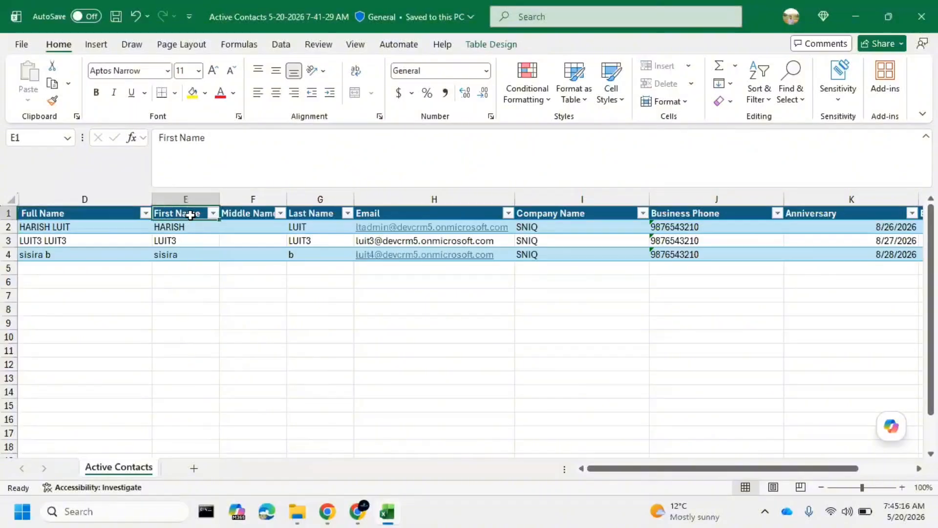
click(244, 215)
click(312, 215)
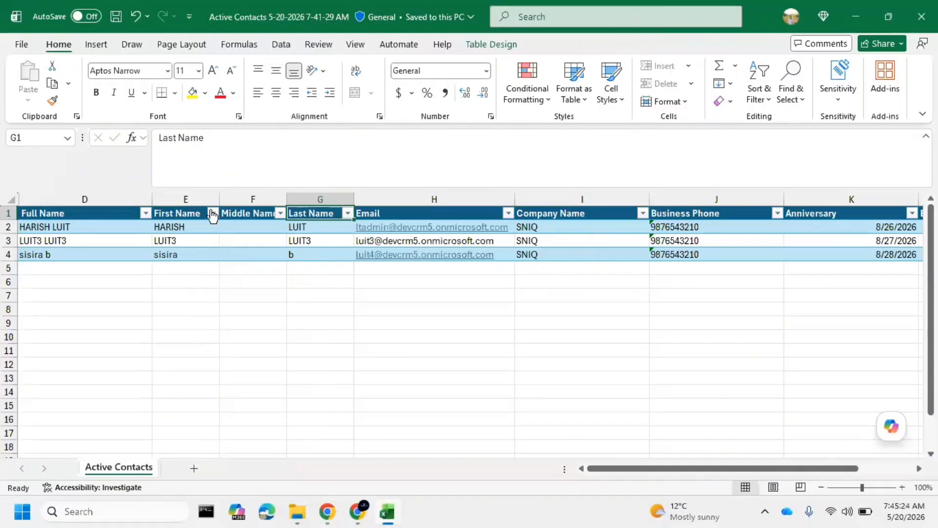
drag(219, 198, 214, 198)
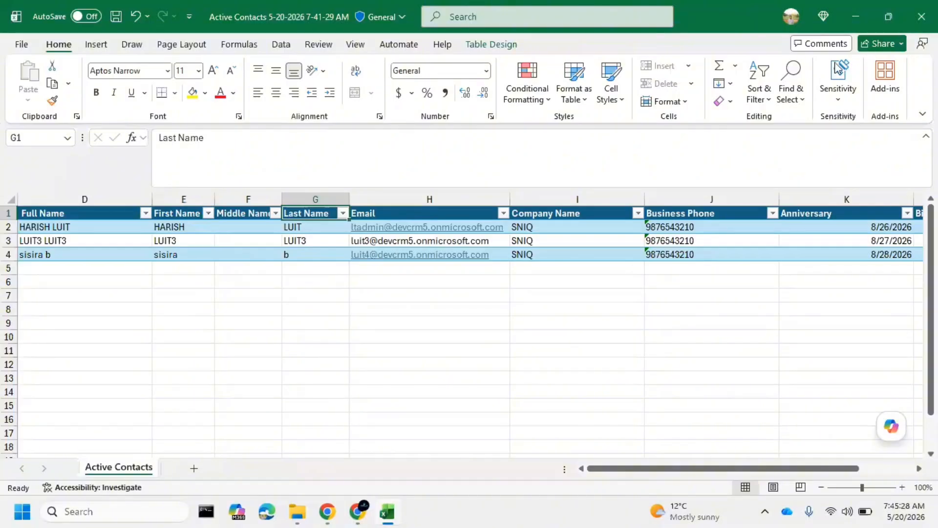
click(193, 217)
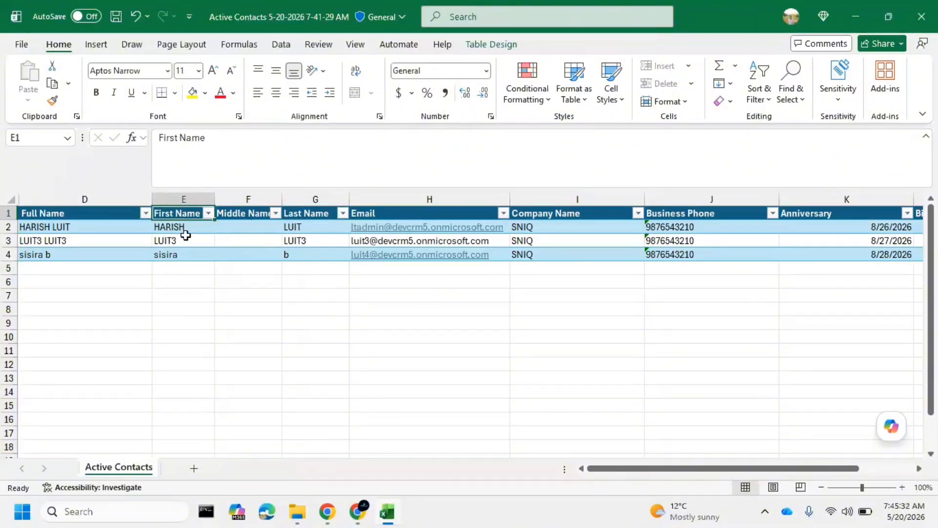
Return to the Dynamics 365 import and review the Contact entity mapping with its required and optional fields
click(856, 18)
scroll(641, 255, up, 5)
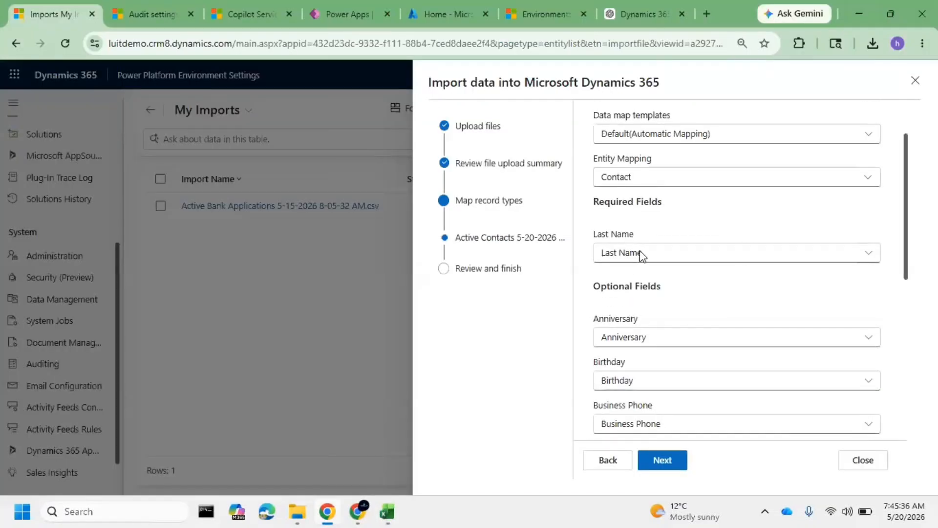
scroll(641, 255, up, 2)
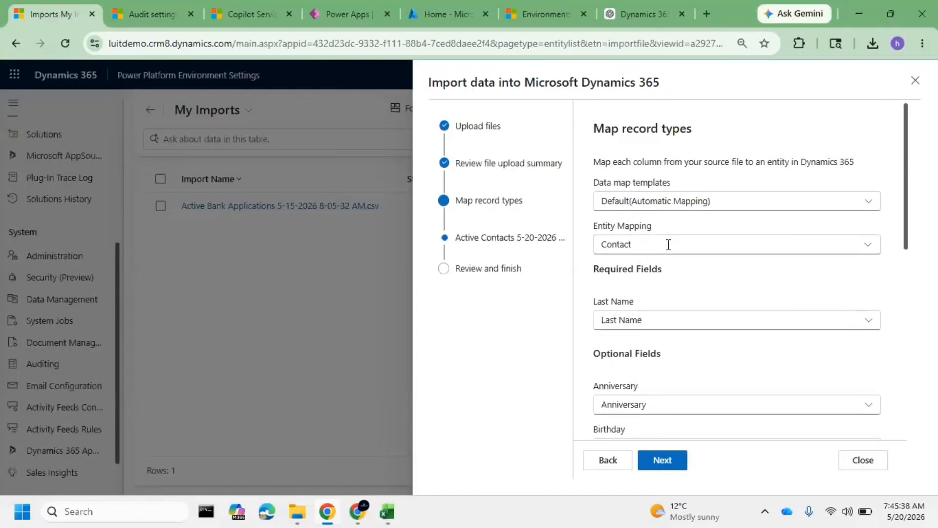
double_click(619, 248)
click(700, 278)
scroll(696, 291, down, 2)
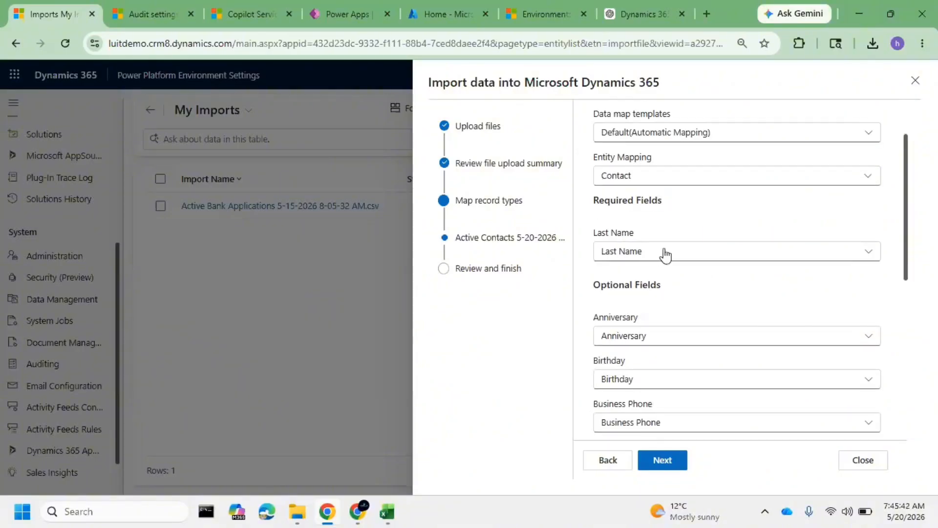
triple_click(613, 233)
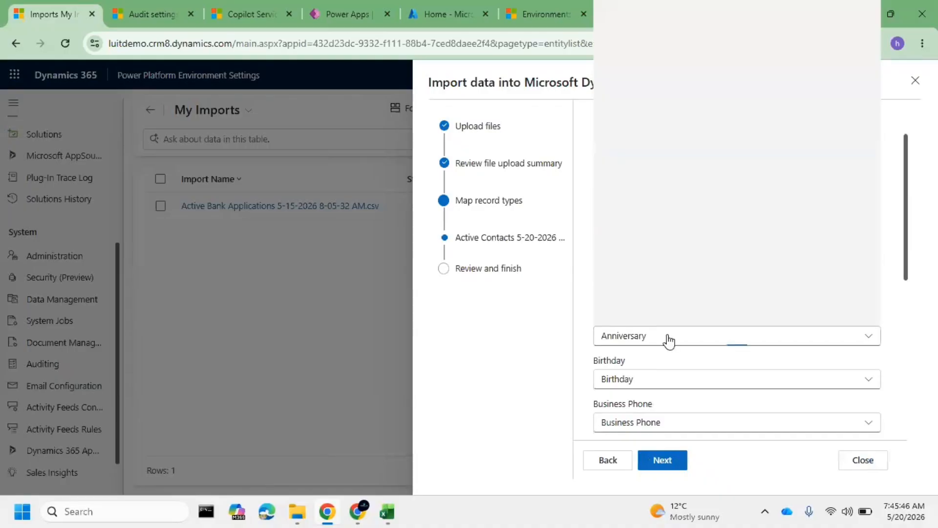
scroll(670, 337, down, 4)
scroll(645, 290, down, 5)
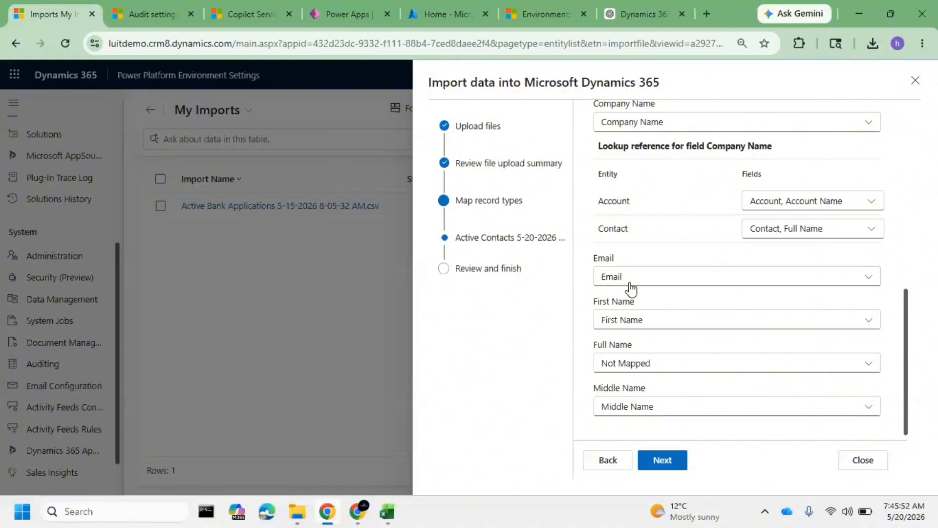
scroll(639, 292, down, 1)
Submit the field mapping while ignoring unmapped fields, and finish the Active Contacts import
click(663, 461)
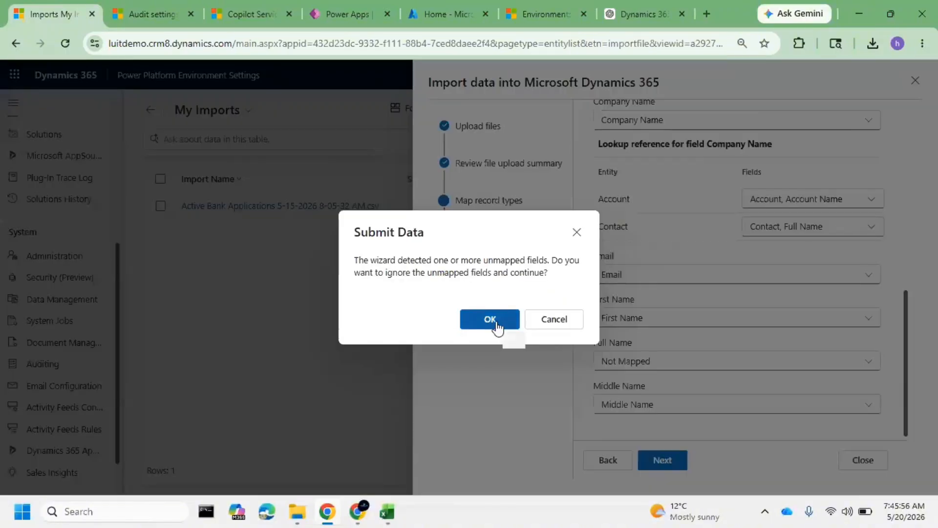
click(506, 319)
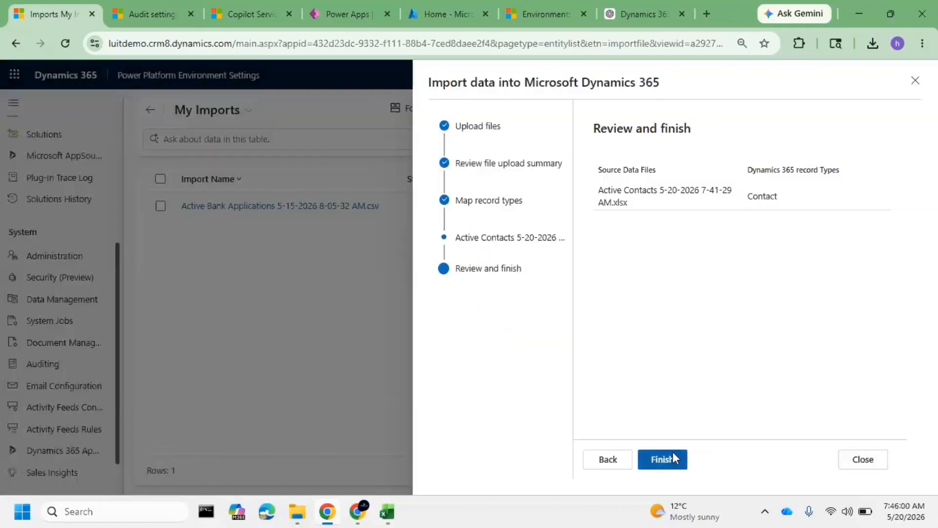
click(673, 451)
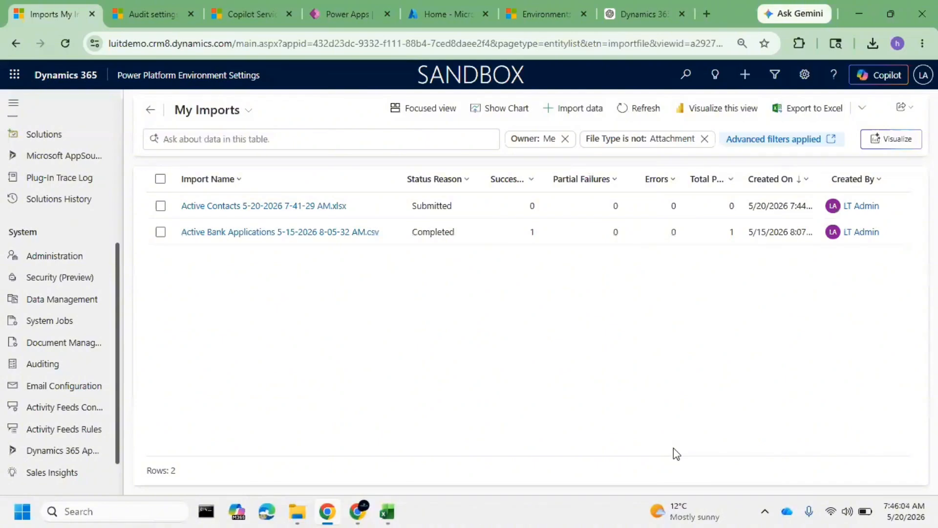
click(633, 111)
click(633, 112)
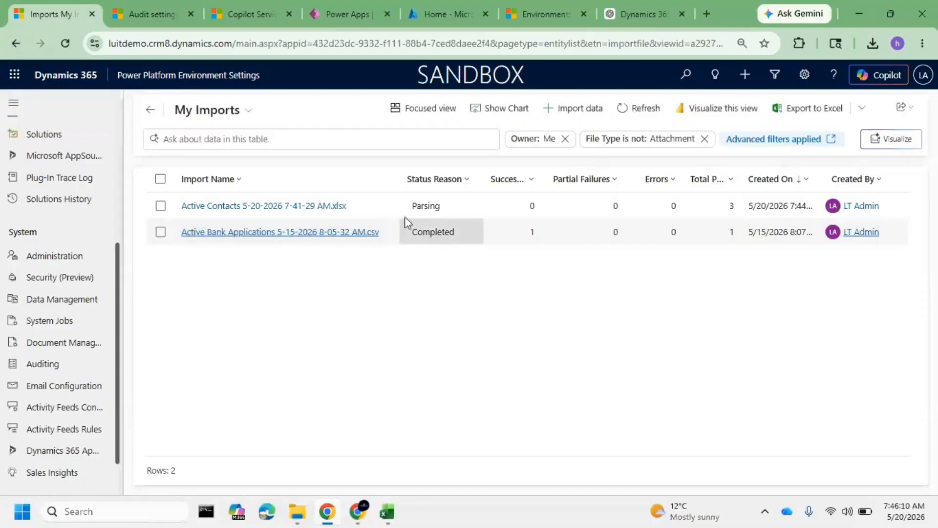
click(635, 112)
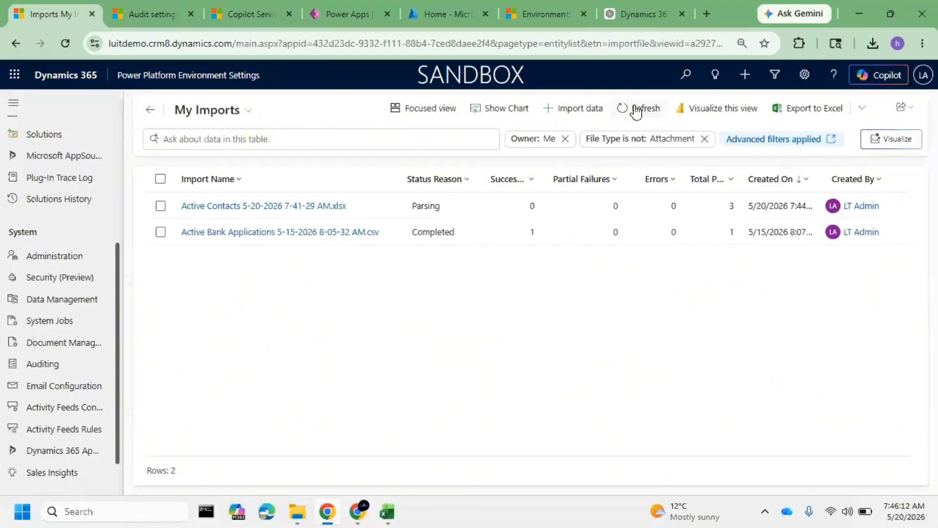
click(636, 111)
drag(559, 210, 534, 224)
click(621, 110)
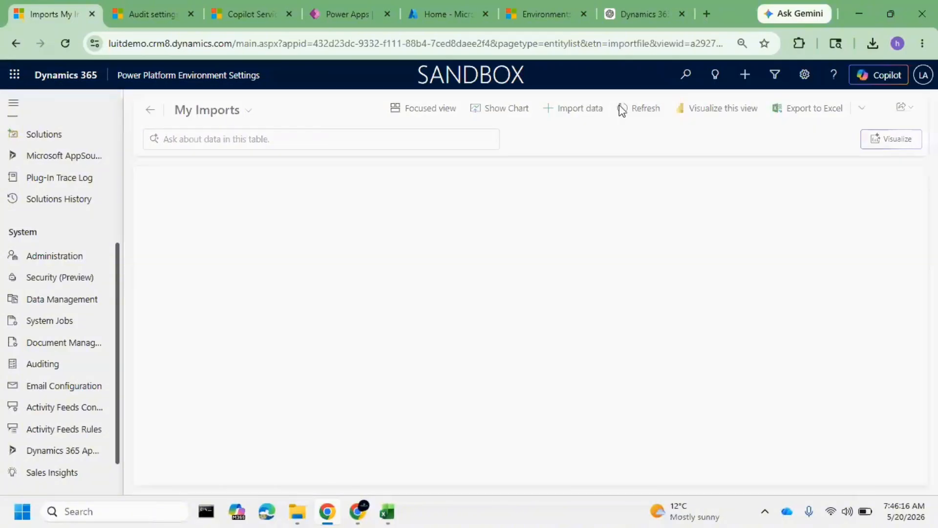
click(622, 110)
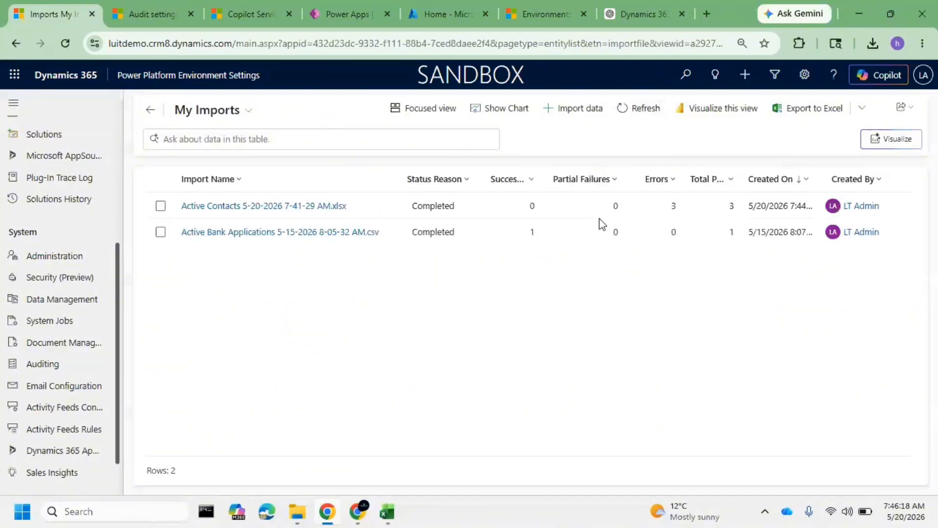
click(280, 206)
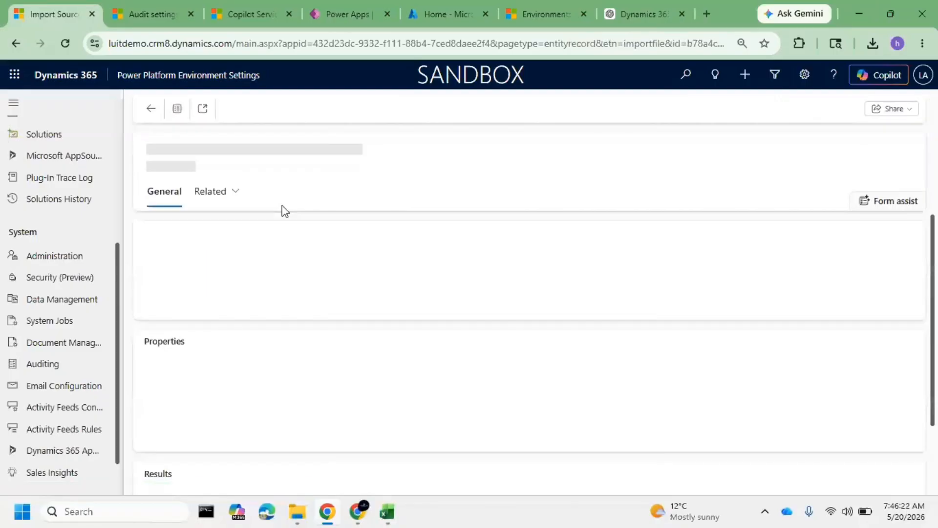
click(219, 194)
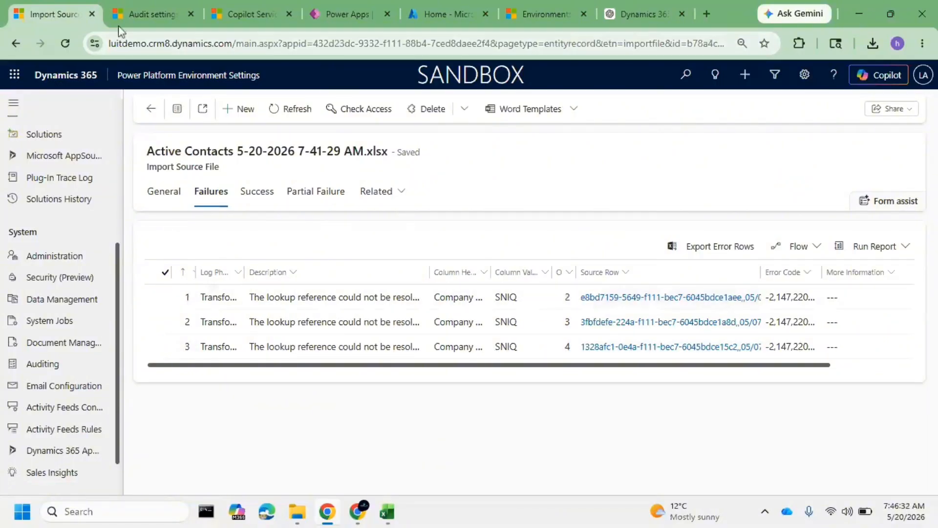
Switch to the Copilot Service workspace and open the first contact in the Active Contacts view
click(160, 11)
click(272, 14)
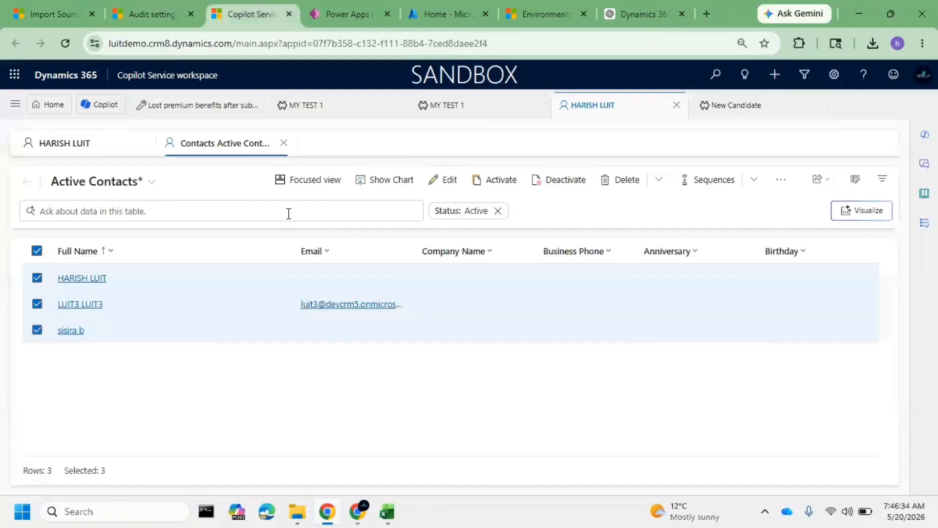
click(470, 287)
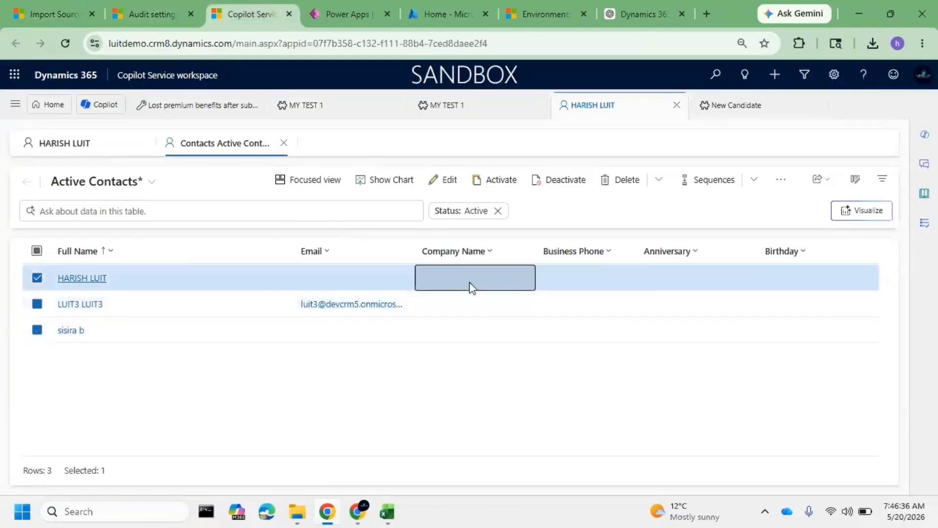
click(123, 280)
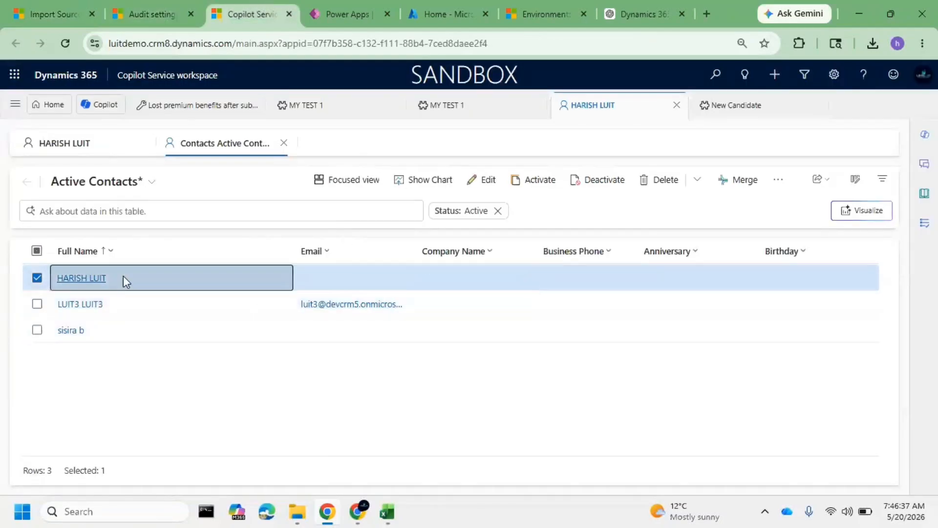
double_click(184, 275)
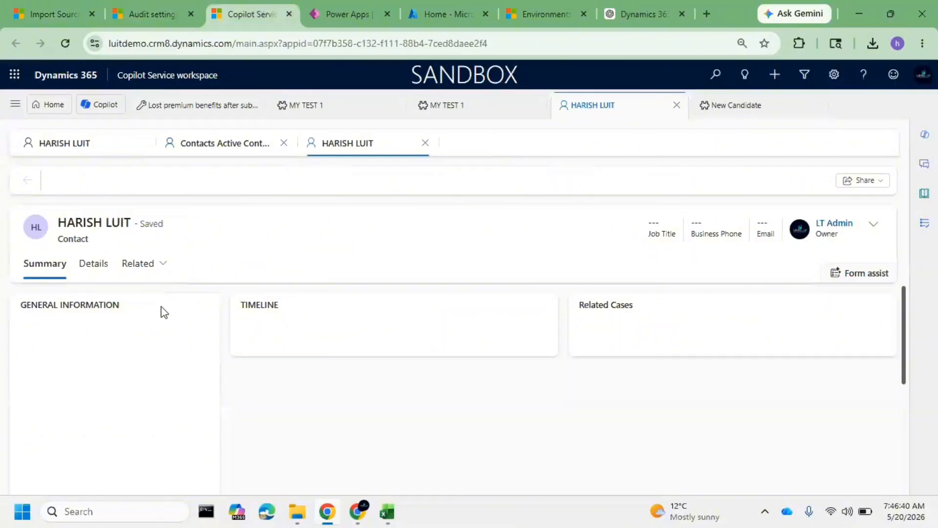
Examine the contact's Summary and Details fields, including account name, phone, address, email, birthday and anniversary
scroll(151, 355, down, 4)
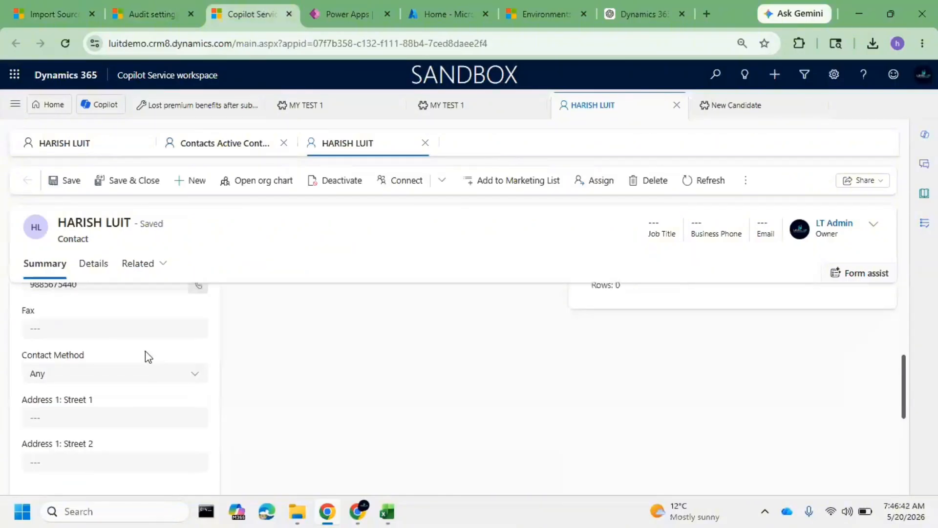
scroll(145, 351, up, 2)
scroll(95, 381, down, 1)
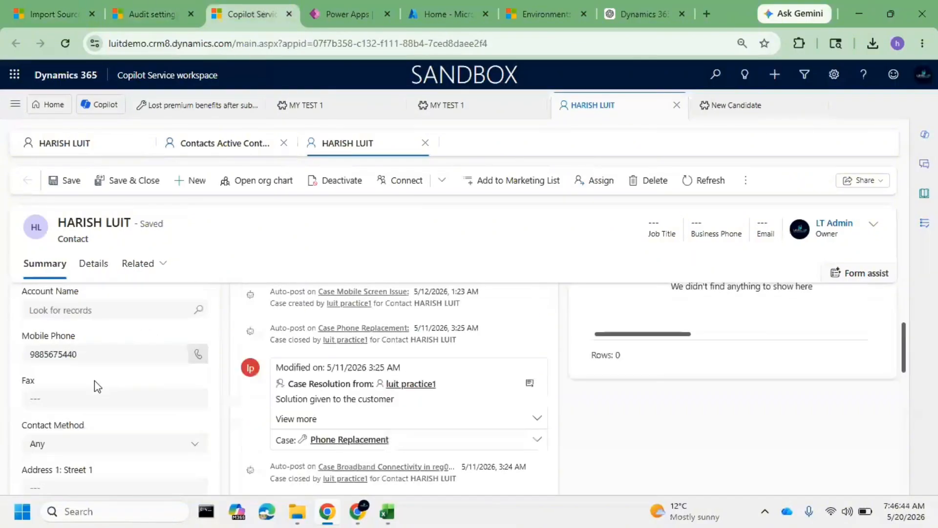
scroll(95, 384, down, 7)
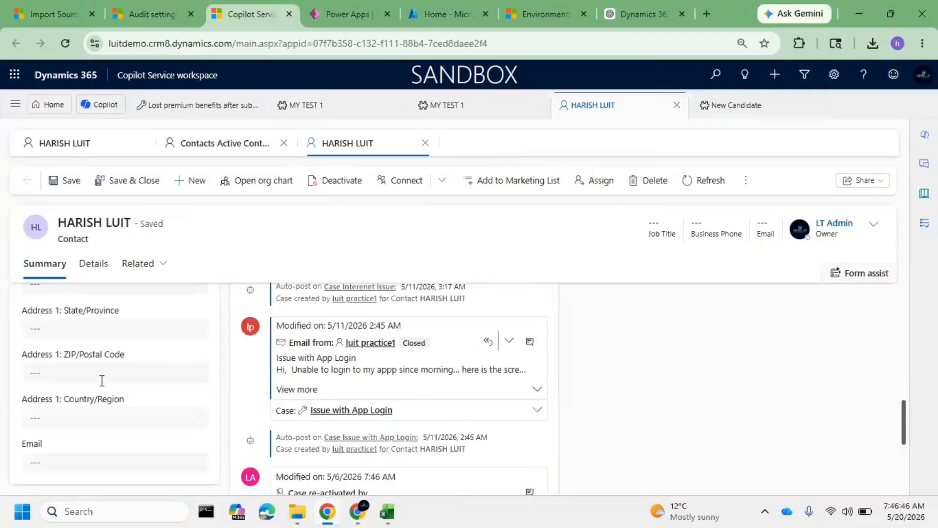
scroll(102, 381, down, 3)
scroll(103, 382, up, 6)
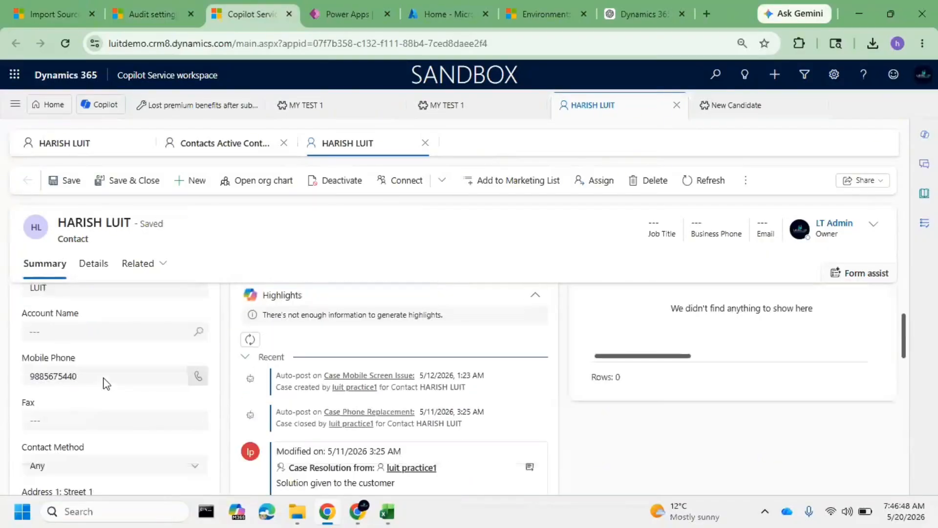
click(92, 265)
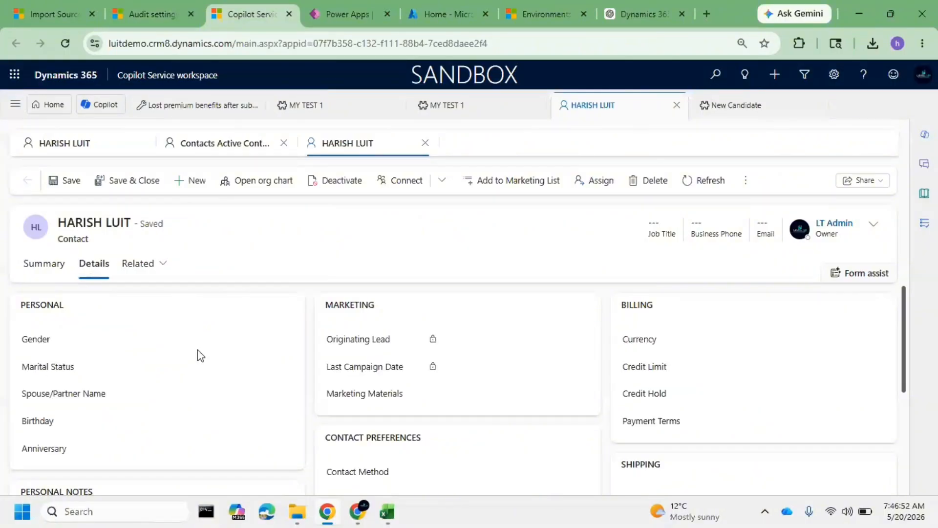
scroll(163, 392, down, 3)
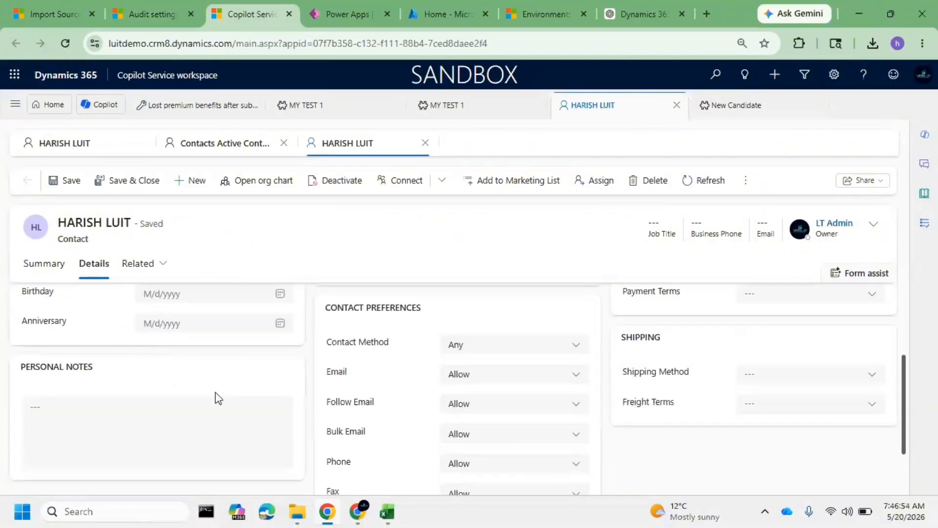
scroll(273, 396, up, 3)
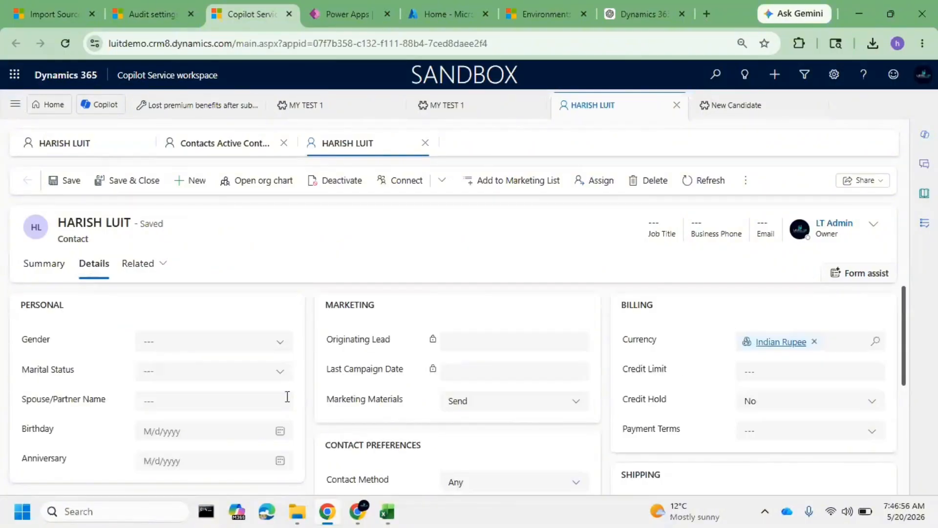
scroll(215, 393, down, 2)
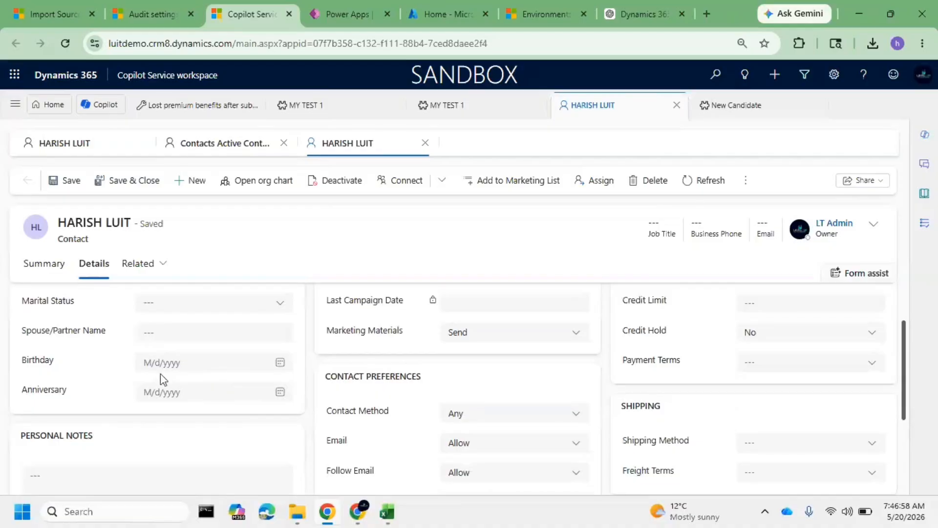
scroll(161, 377, down, 3)
scroll(162, 374, up, 5)
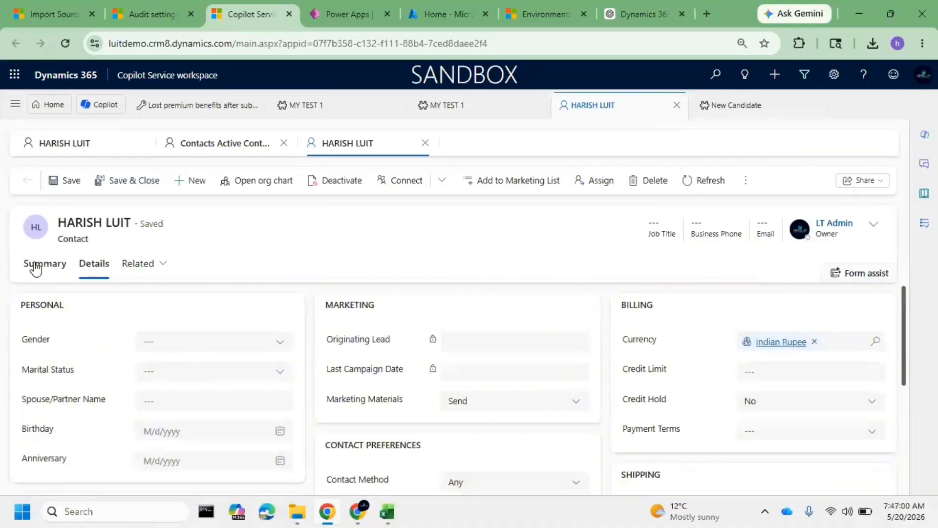
Return to the contact's summary and look up the records available for its Account Name field
click(42, 264)
scroll(147, 371, down, 3)
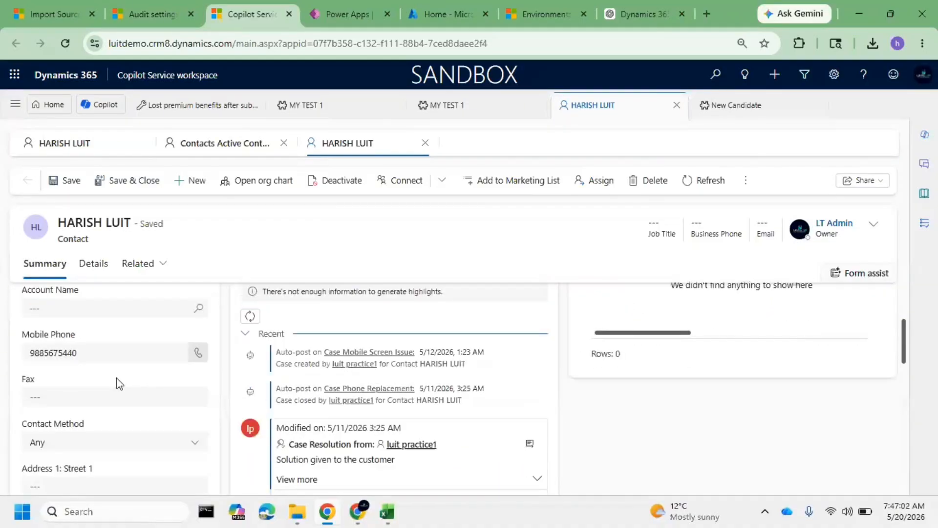
scroll(118, 384, up, 2)
click(198, 381)
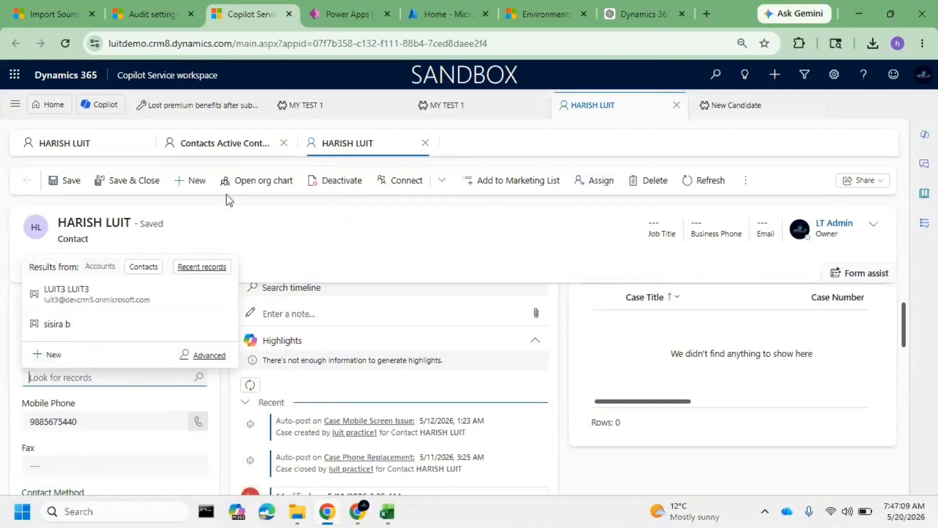
Check the Company Name values in the contacts workbook, and open the advanced account lookup for the contact's Account Name
click(388, 511)
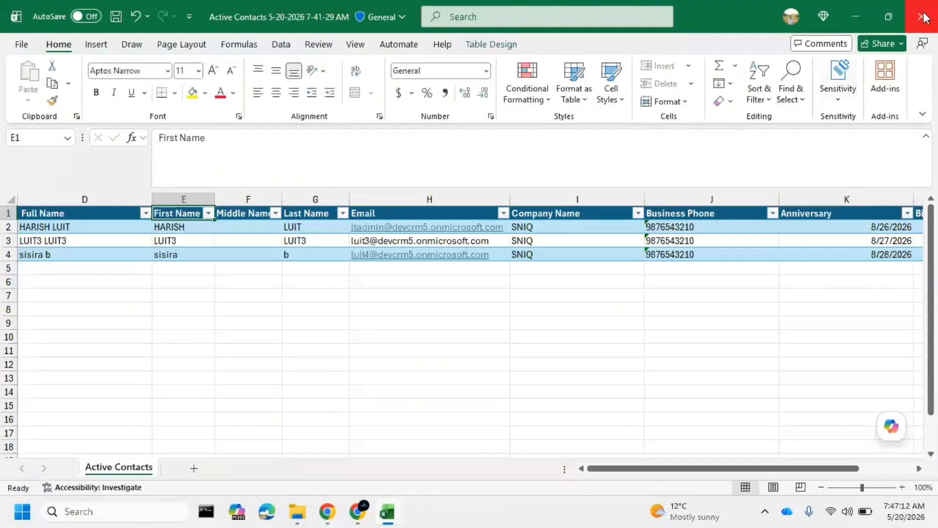
click(853, 22)
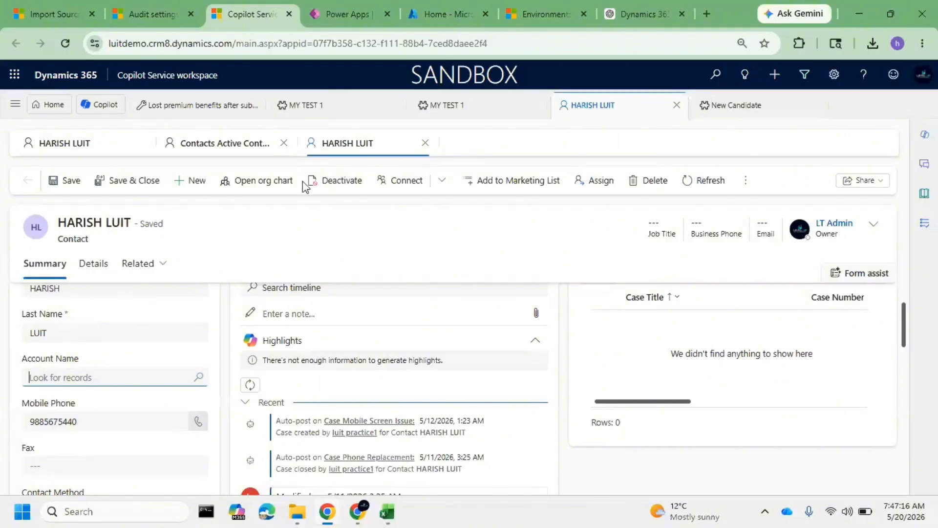
click(189, 381)
click(190, 387)
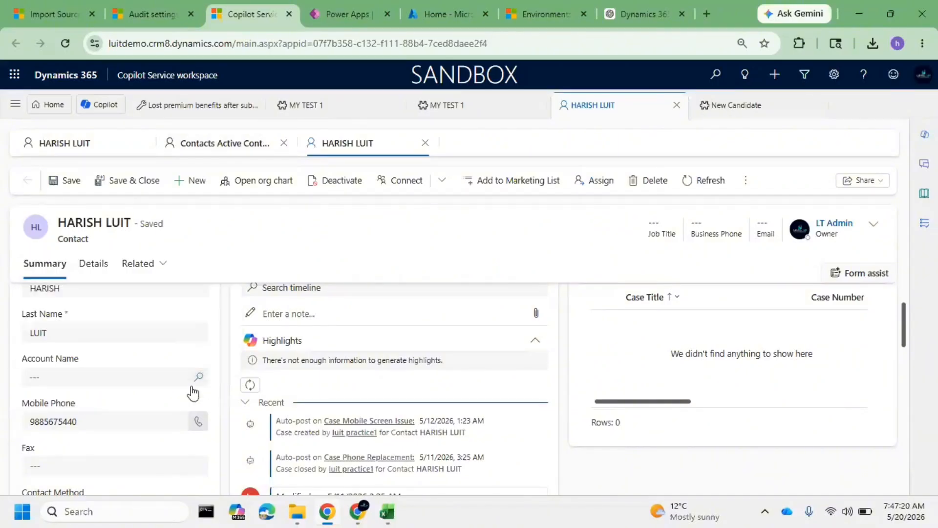
click(190, 381)
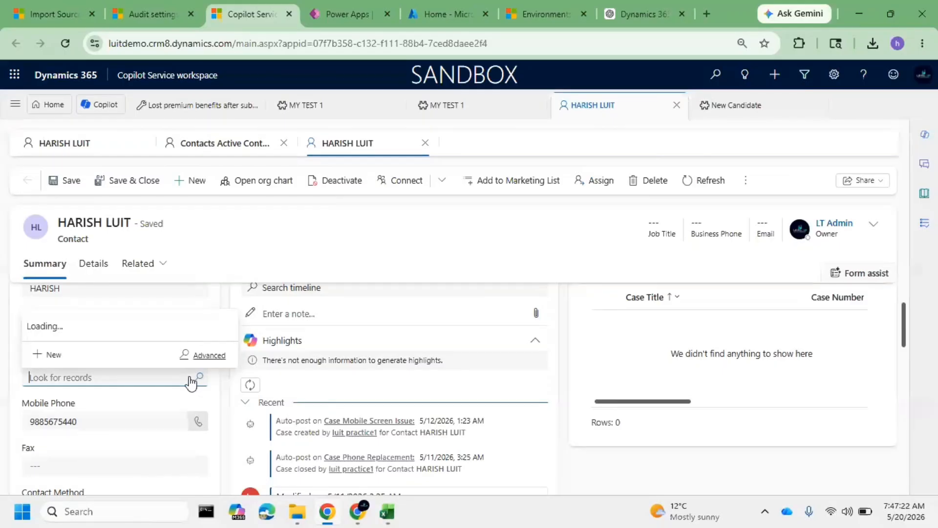
click(208, 356)
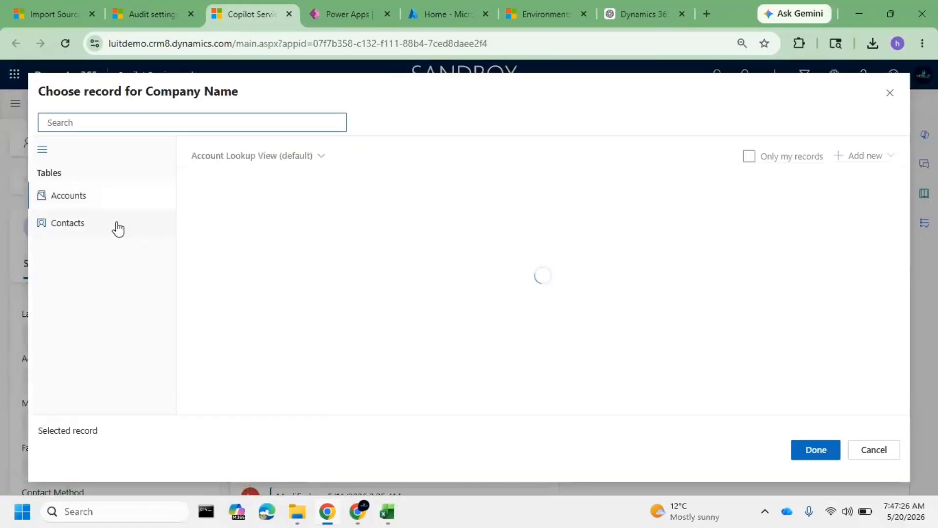
click(96, 193)
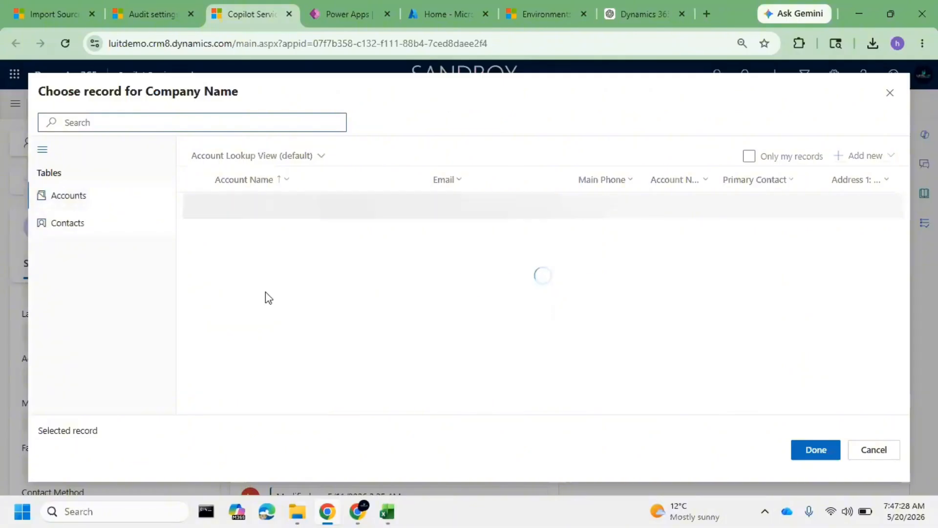
Create a new account named SNIQ from the record lookup, save it, and close the lookup
click(849, 160)
click(861, 180)
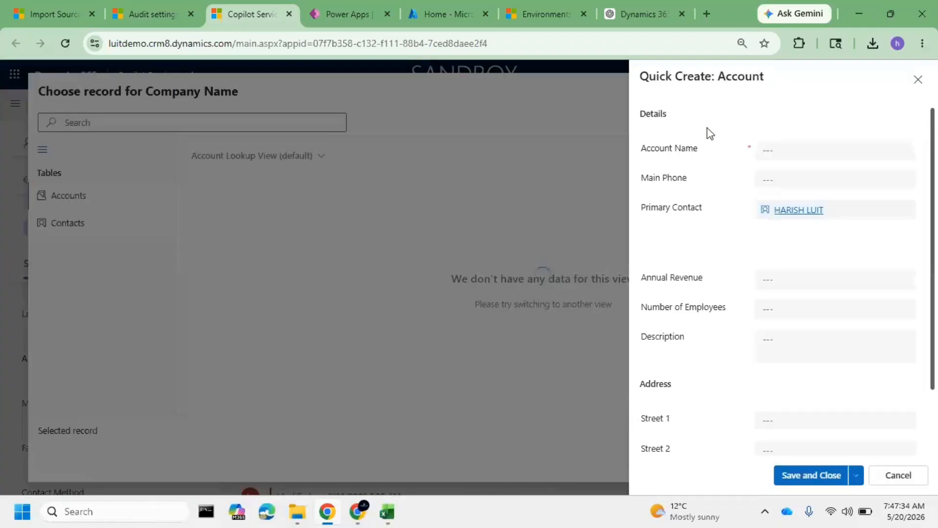
click(786, 149)
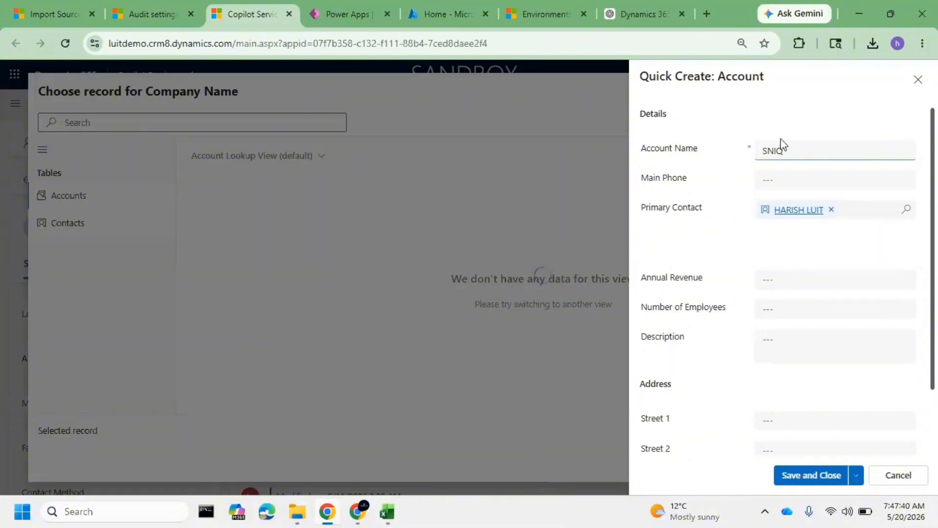
drag(642, 75, 734, 272)
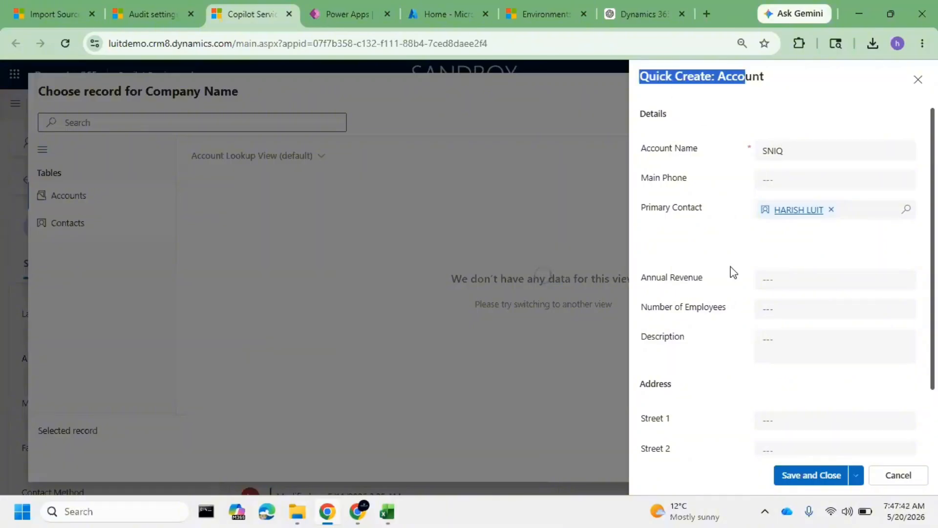
scroll(846, 462, down, 2)
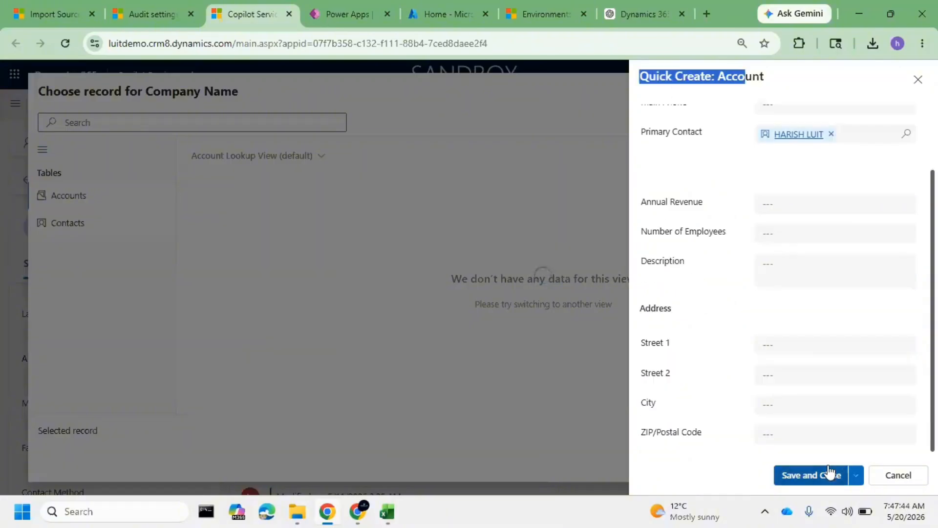
click(830, 474)
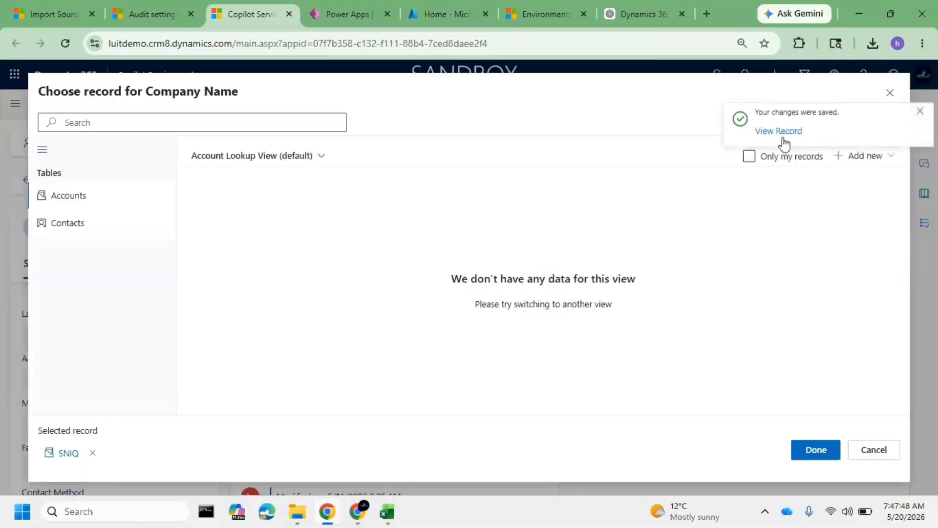
click(890, 93)
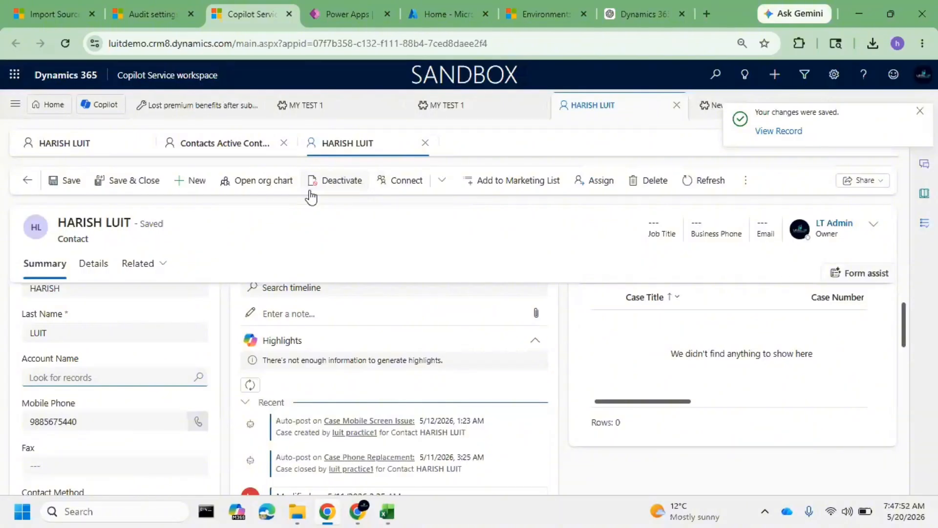
Set the contact's Account Name to SNIQ and save the contact, ignoring the duplicate record
click(164, 378)
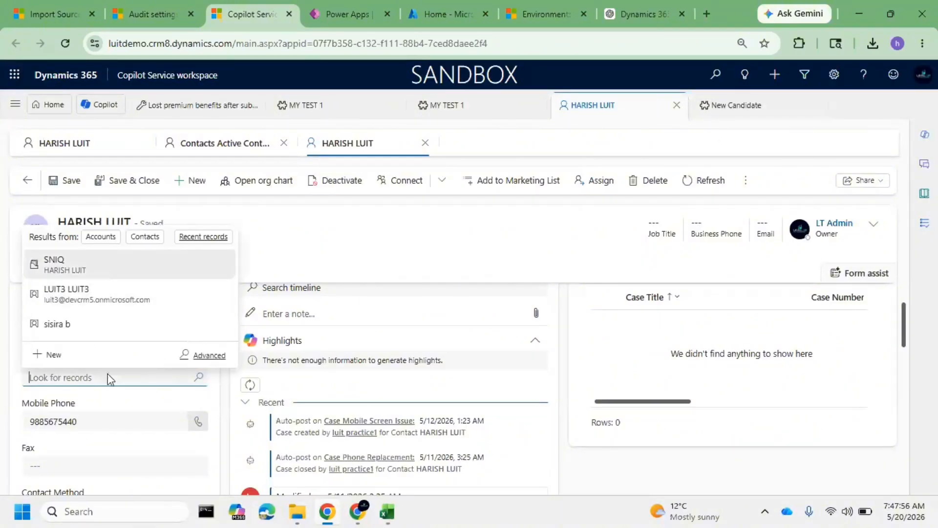
click(69, 176)
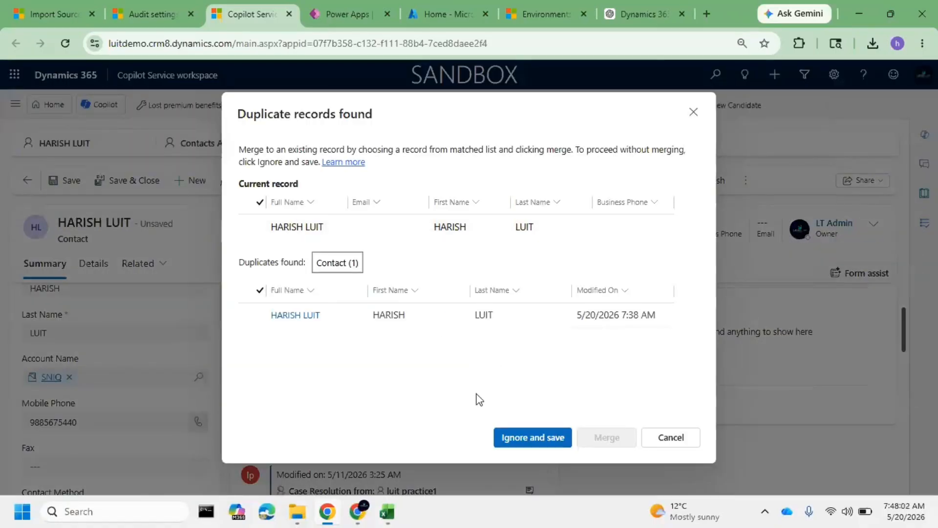
click(531, 443)
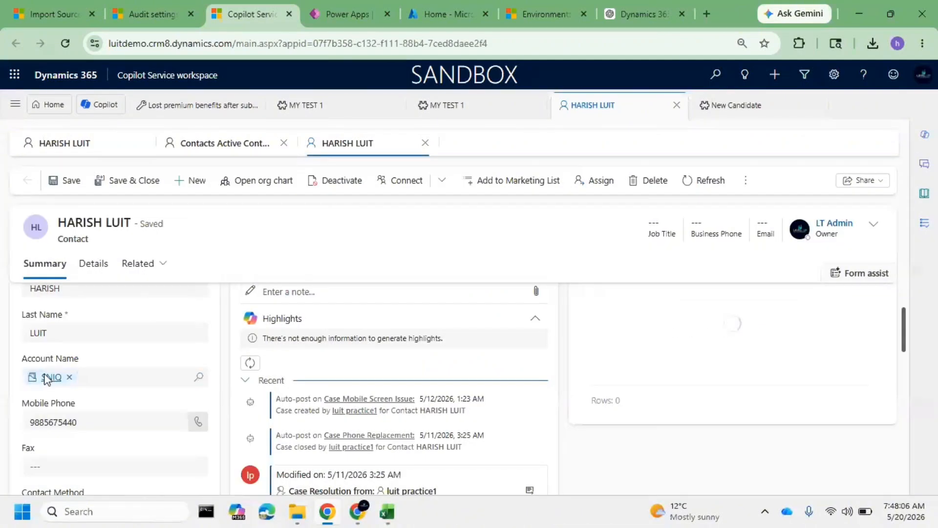
Open the SNIQ account linked to the contact and compare its name with the workbook's Company Name column
click(51, 377)
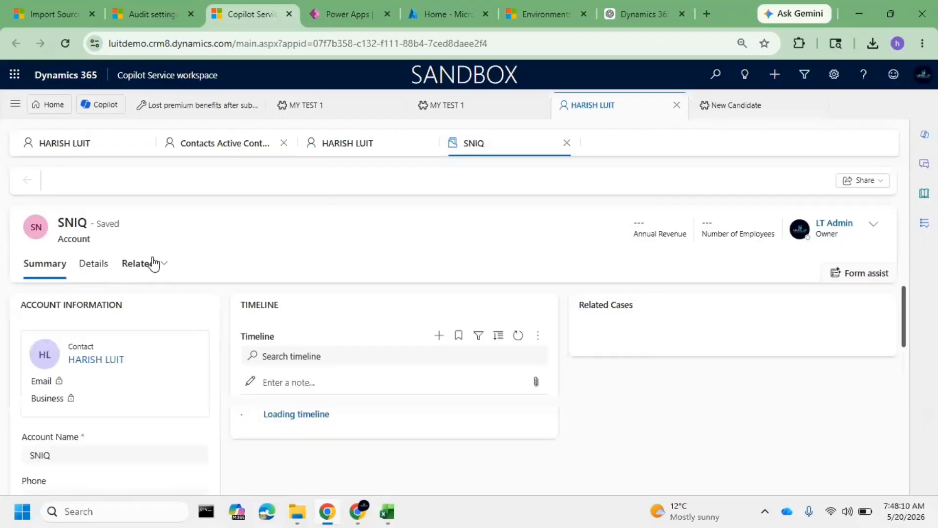
drag(90, 224, 65, 223)
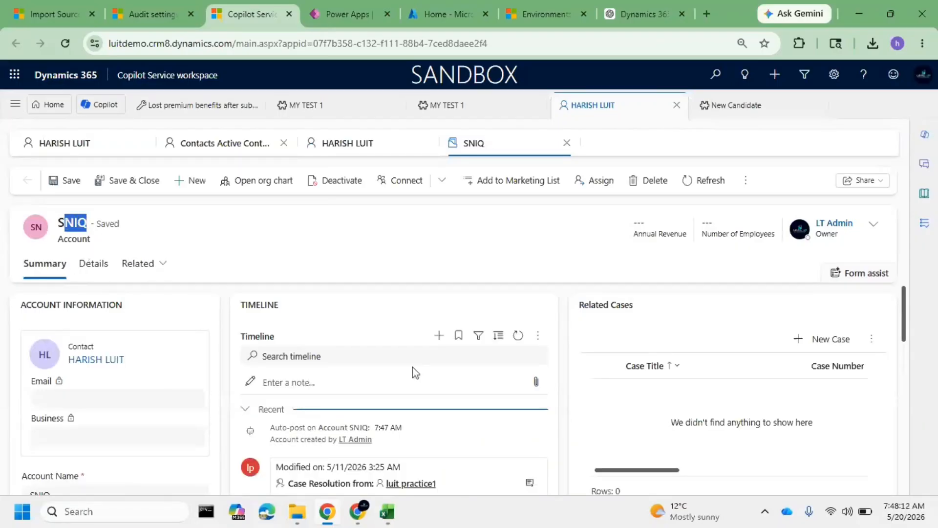
click(389, 522)
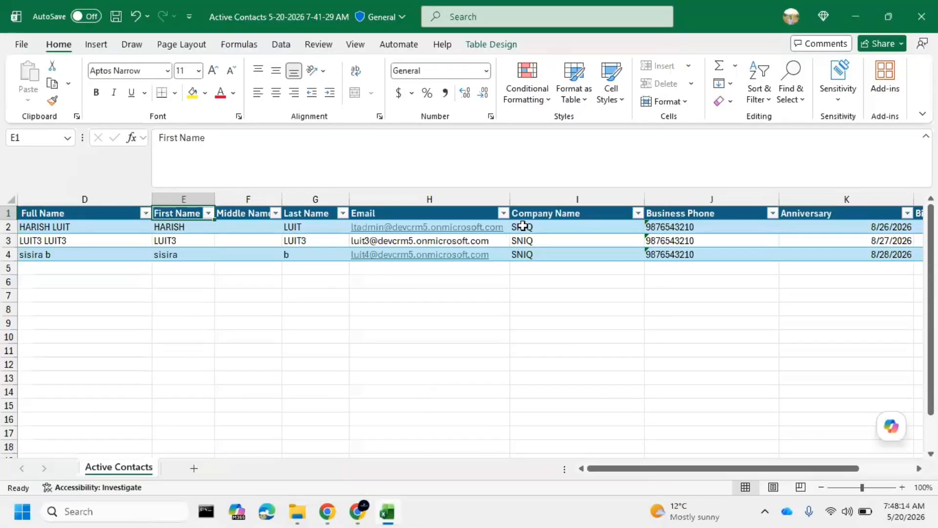
key(alt+Tab)
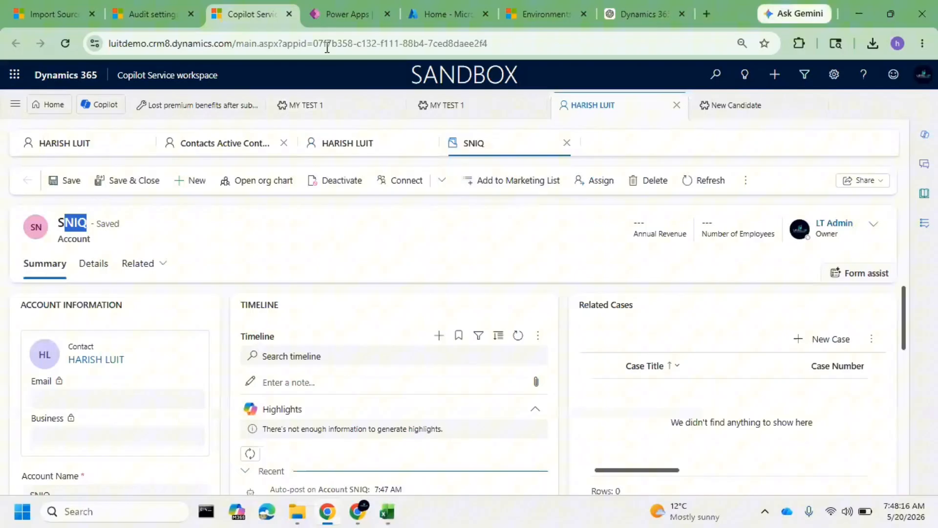
Return to the import file's failures, widen the Column Heading column, and compare the failed column with the workbook
click(141, 5)
click(48, 5)
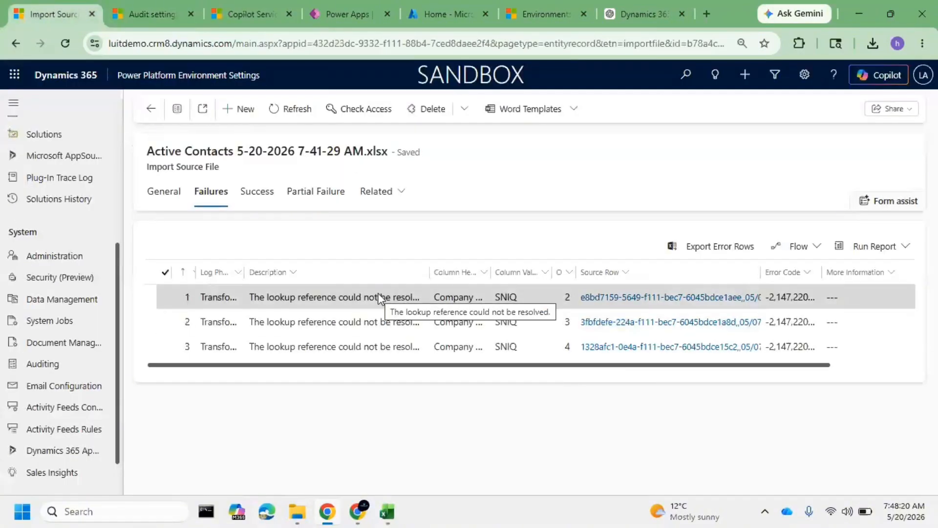
drag(490, 271, 655, 272)
key(alt+Tab)
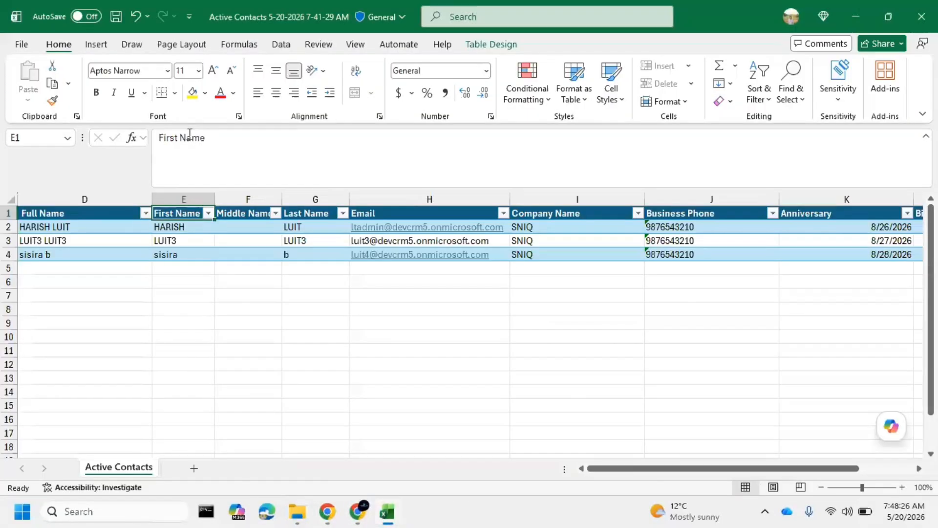
key(alt+Tab)
key(alt+Tab)
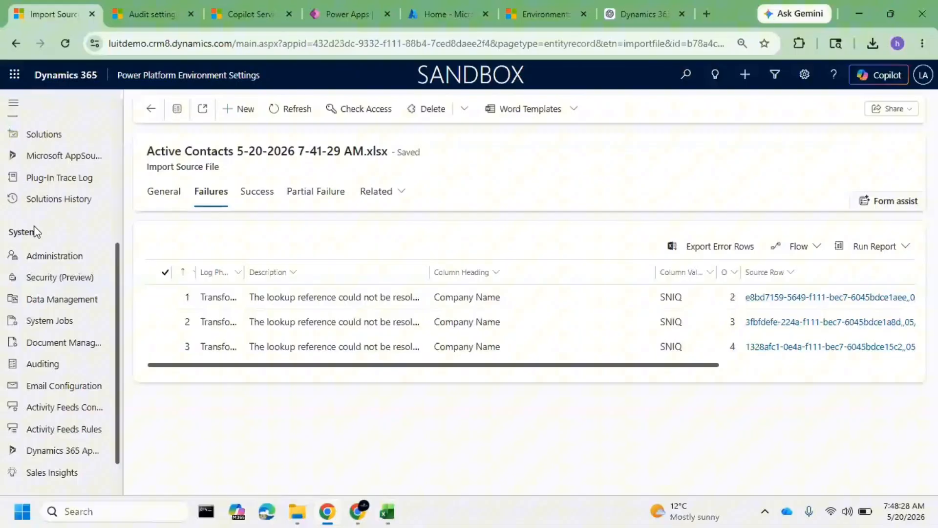
click(61, 301)
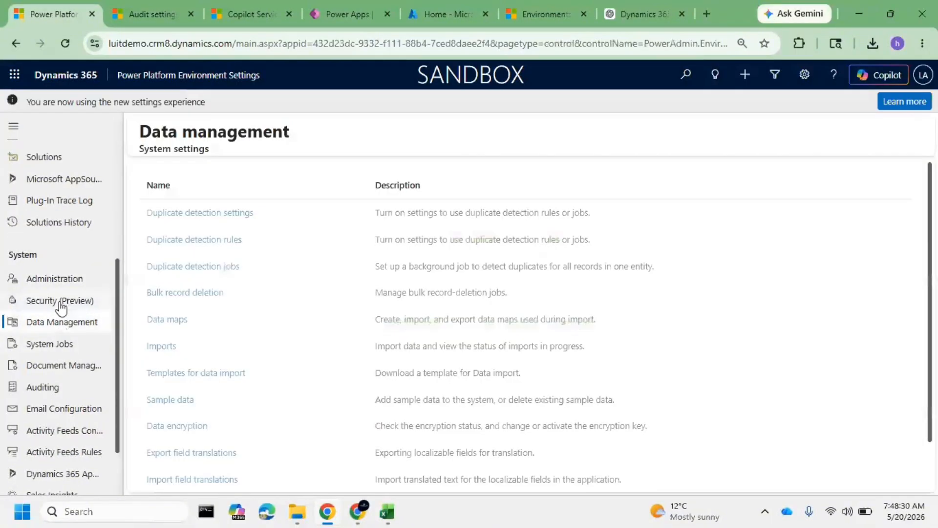
click(158, 346)
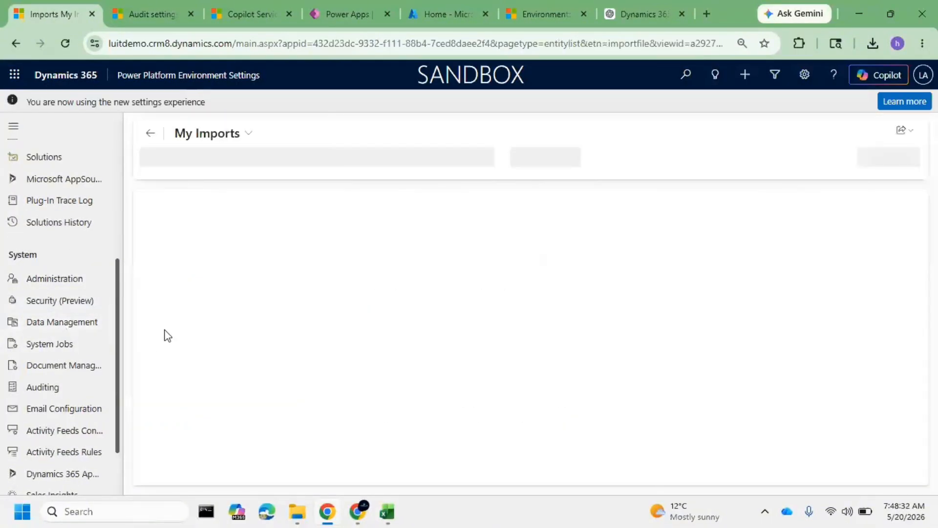
click(563, 111)
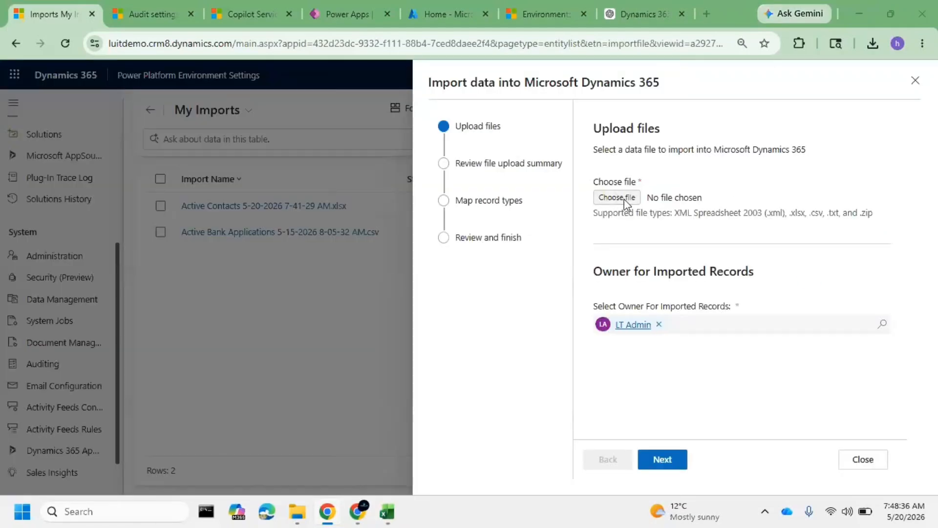
click(624, 201)
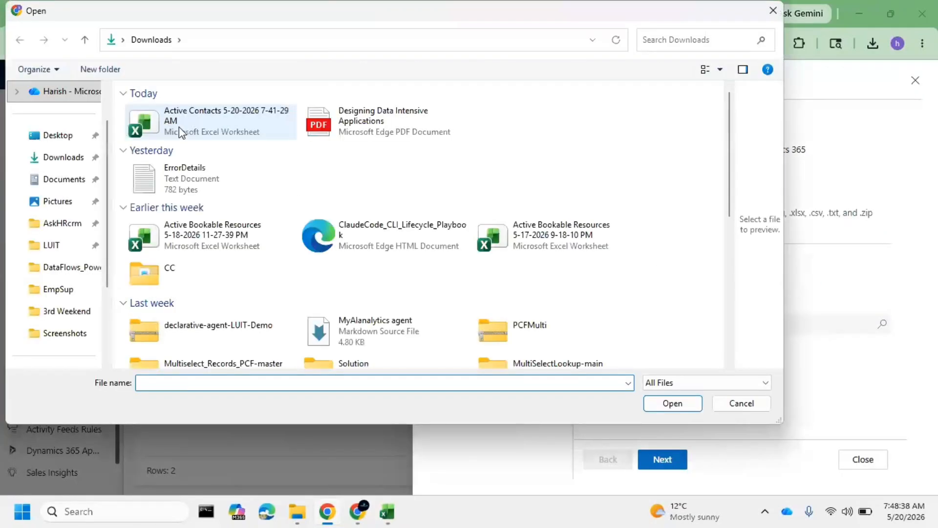
click(179, 127)
click(681, 408)
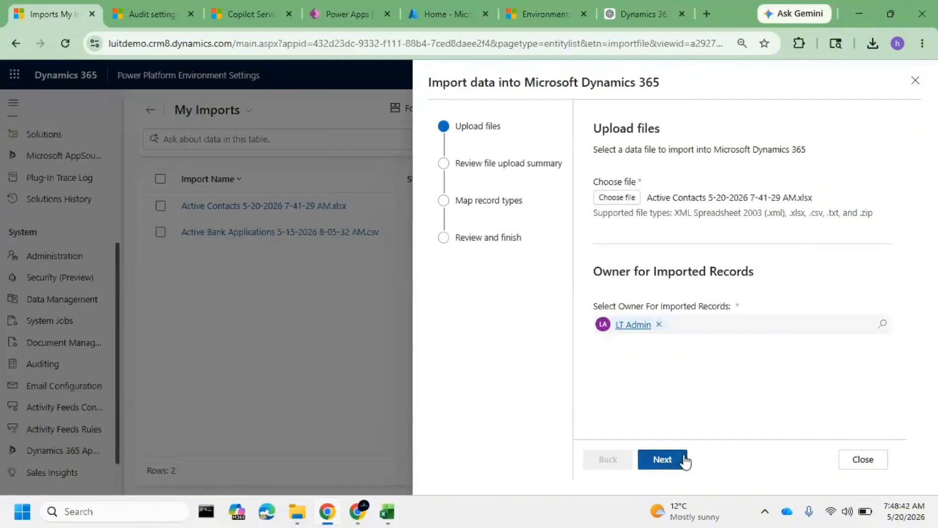
click(685, 460)
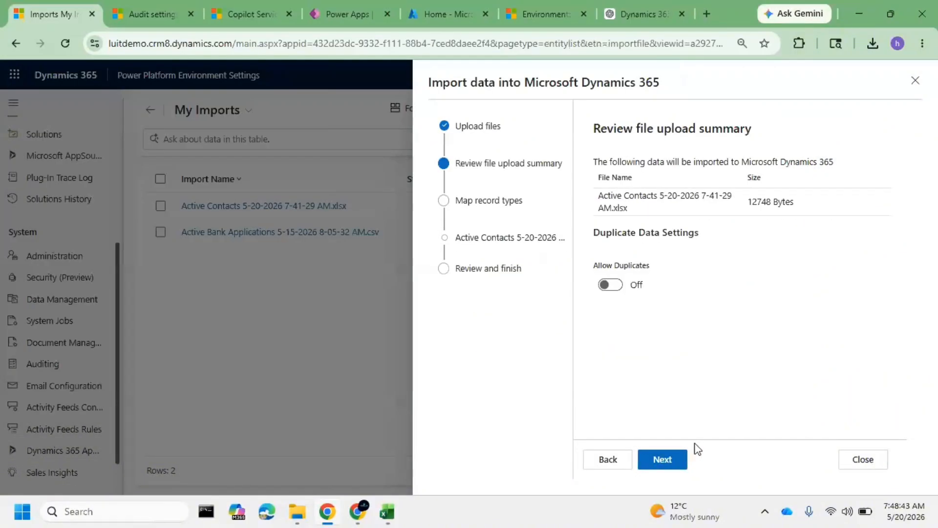
click(669, 460)
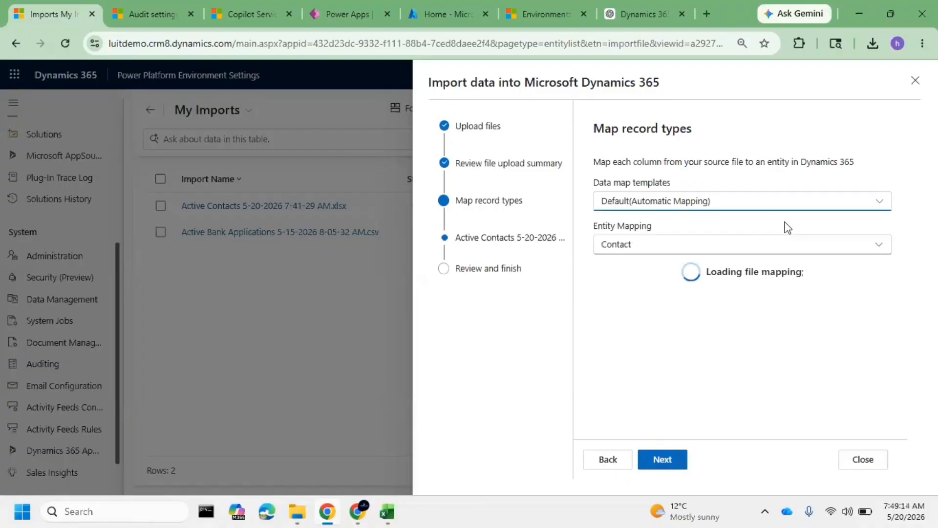
Examine the import's field mapping, especially the account and contact lookup references for Company Name
scroll(788, 228, down, 6)
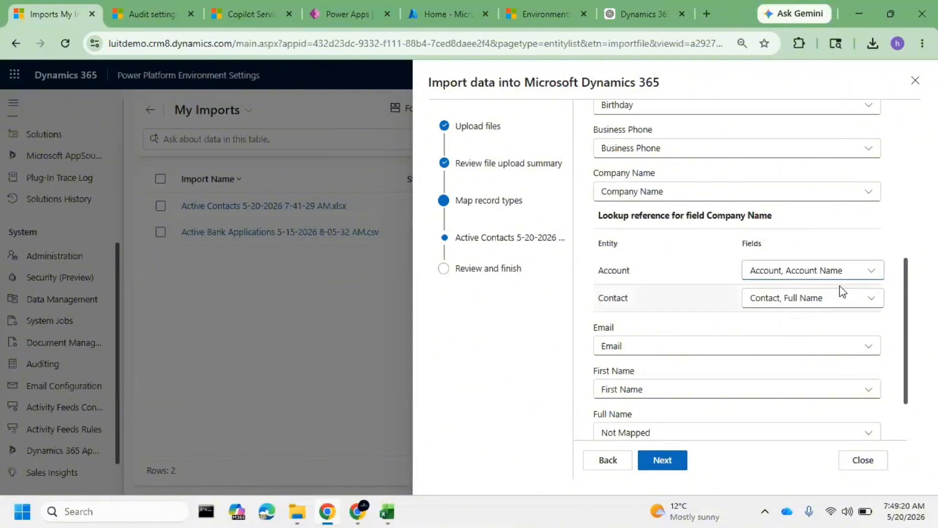
scroll(766, 328, up, 1)
scroll(767, 328, up, 3)
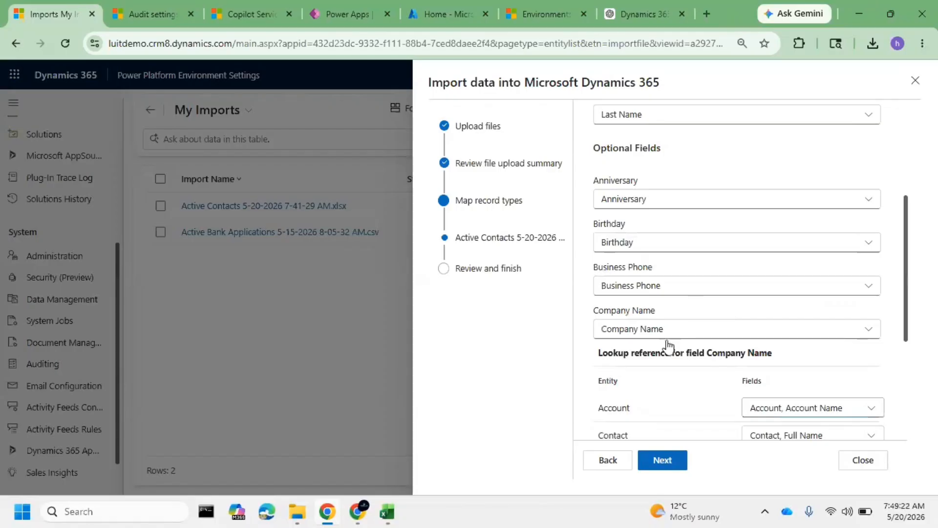
scroll(697, 338, down, 2)
drag(666, 287, 676, 298)
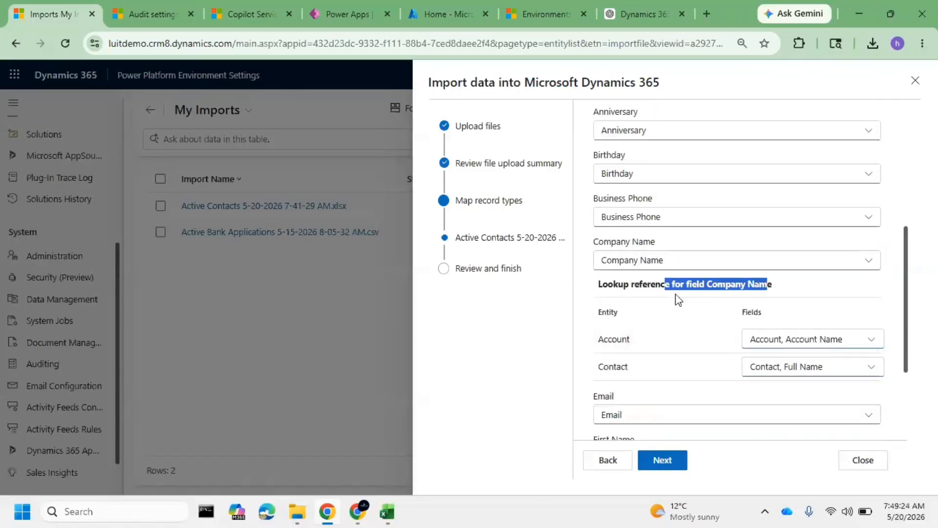
drag(621, 286, 862, 289)
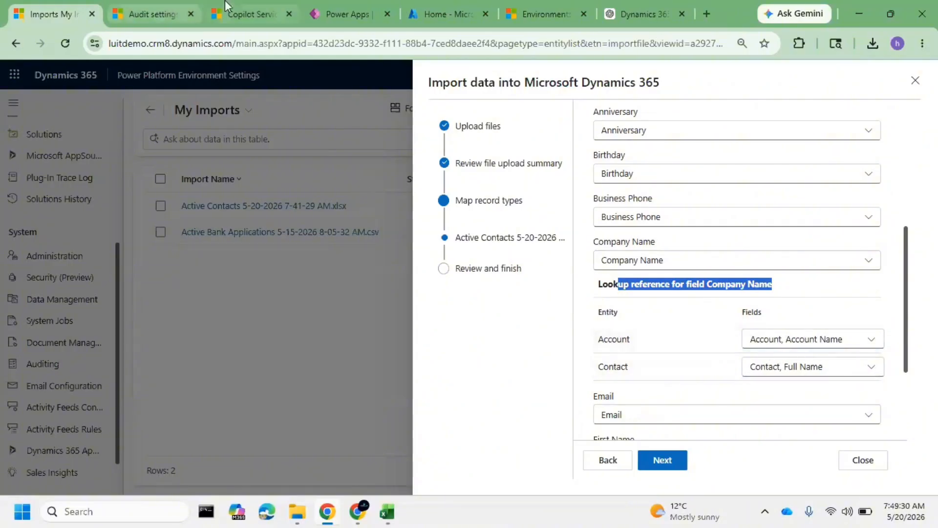
Switch back to the SNIQ account in the Copilot Service workspace and check its Account Name field
click(250, 6)
click(116, 248)
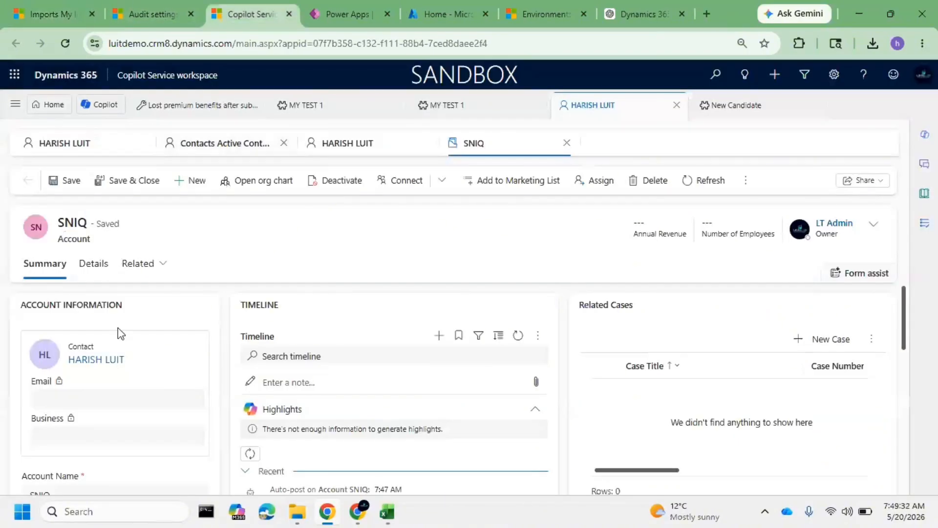
scroll(134, 365, down, 1)
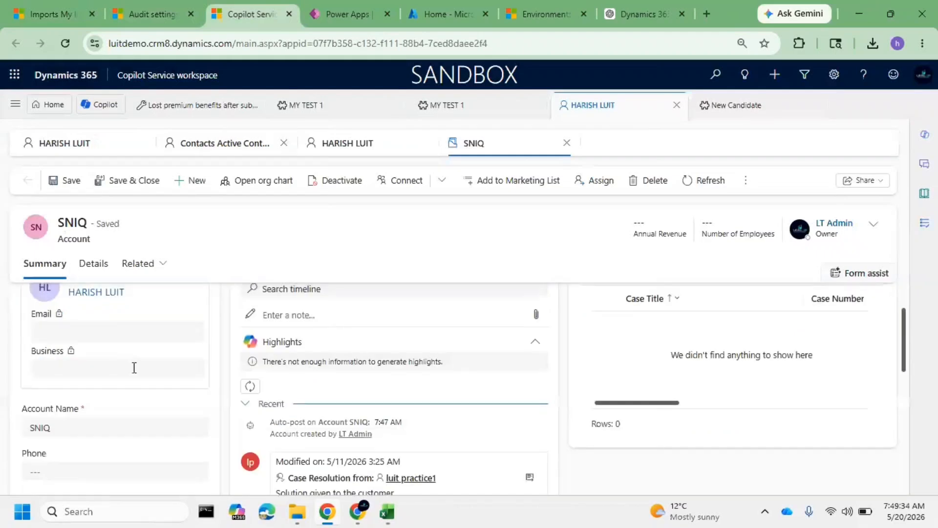
Locate the Account Name field on the SNIQ account form and highlight its value
scroll(136, 371, up, 1)
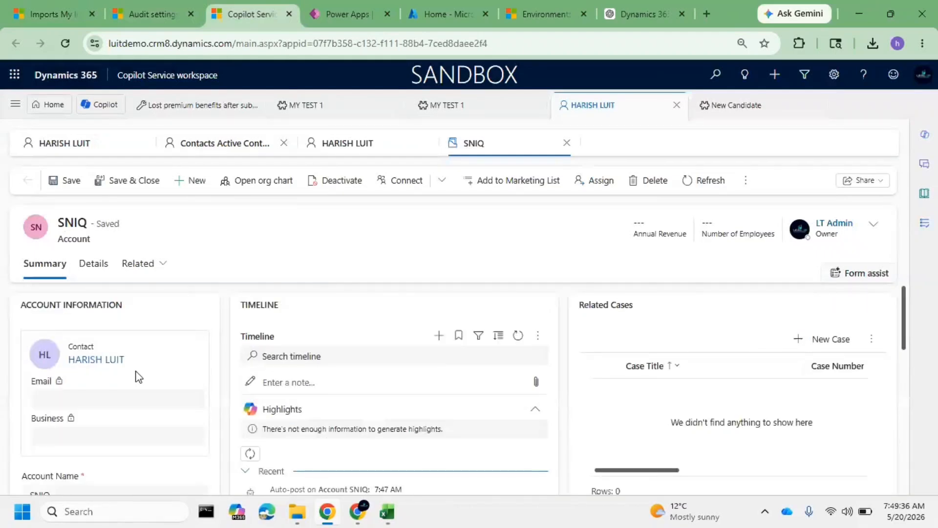
scroll(136, 377, down, 3)
double_click(41, 351)
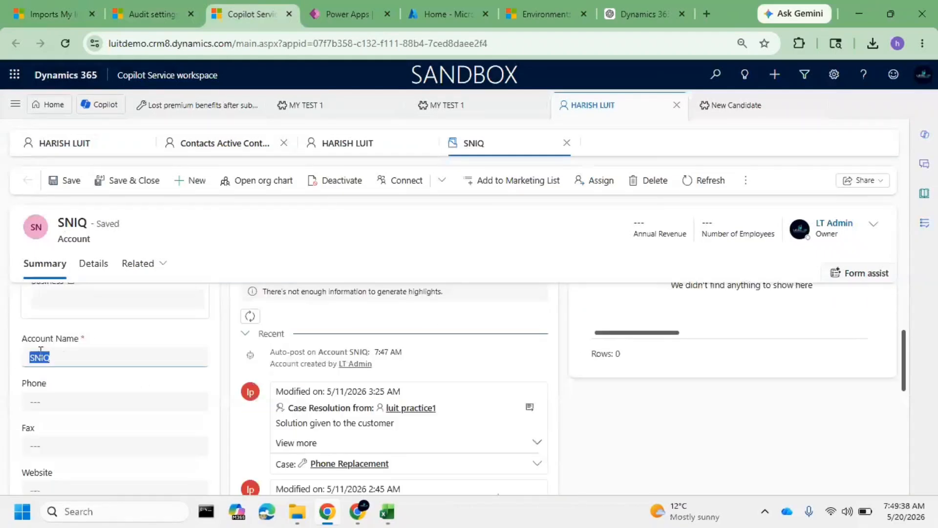
Return to the import wizard and review the Full Name and Company Name mappings with their account and contact lookup references
click(48, 13)
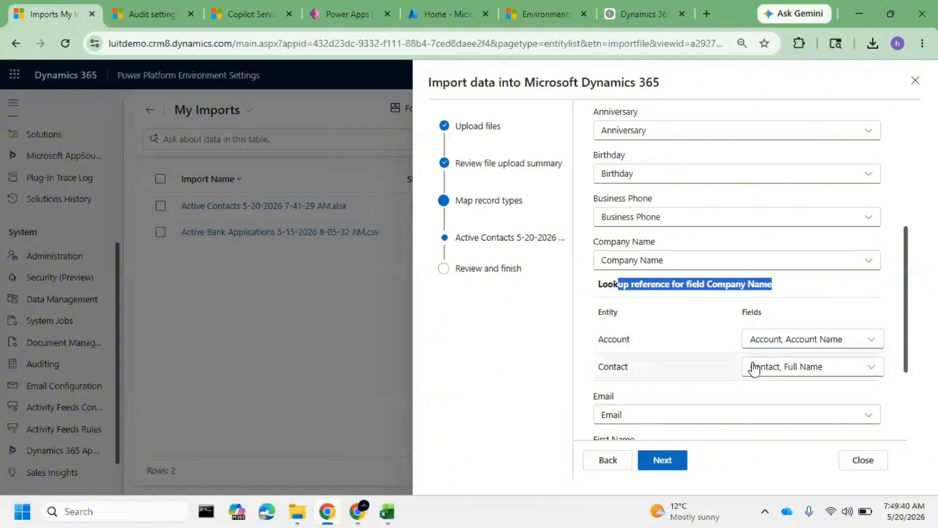
scroll(750, 376, down, 3)
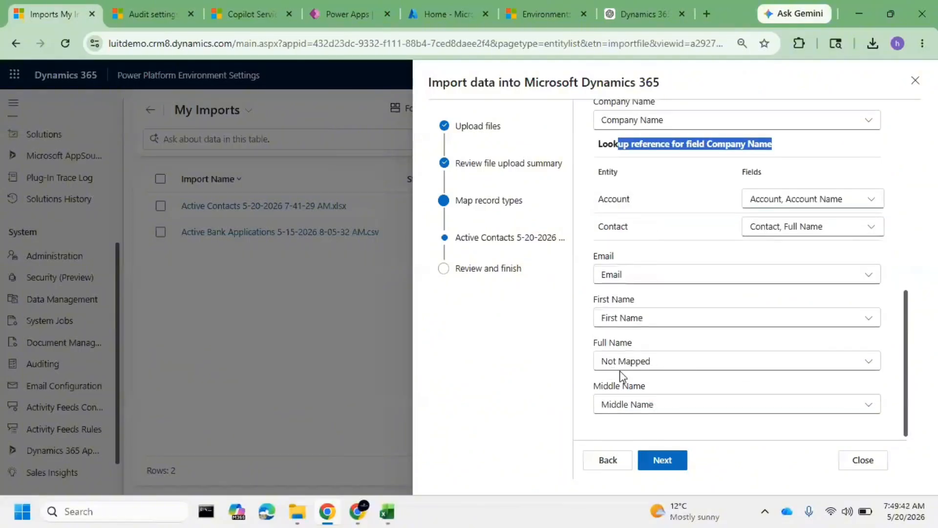
click(674, 361)
click(675, 362)
scroll(712, 352, up, 3)
click(704, 264)
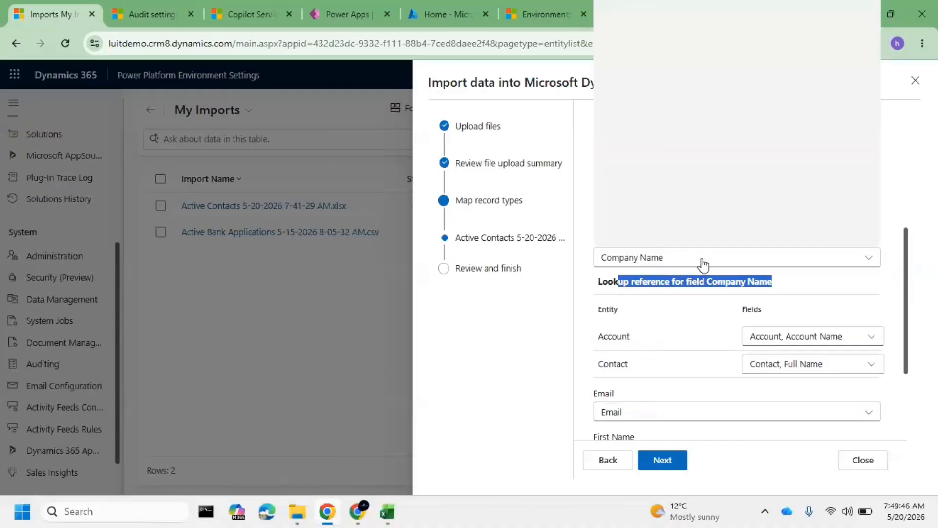
click(702, 262)
click(678, 367)
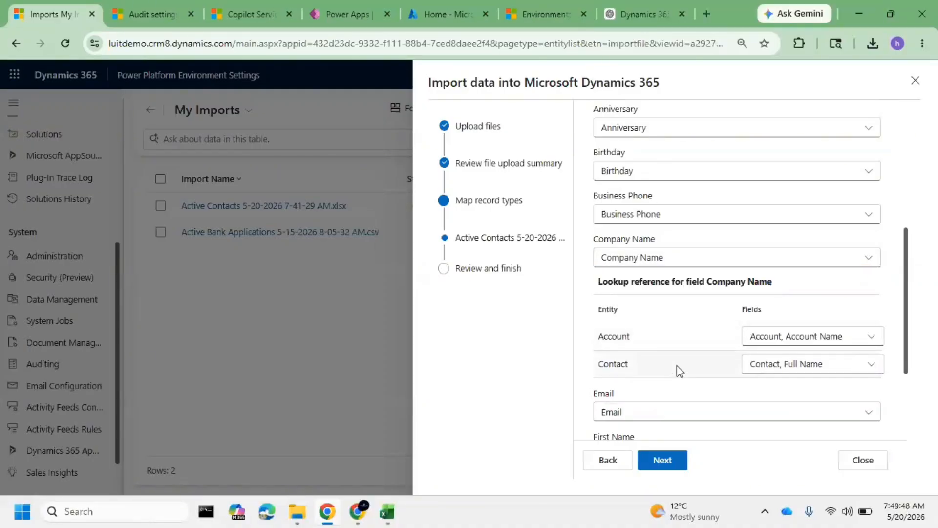
Proceed with the import while ignoring the unmapped fields, and finish submitting the Active Contacts file for the Contact record type
click(668, 460)
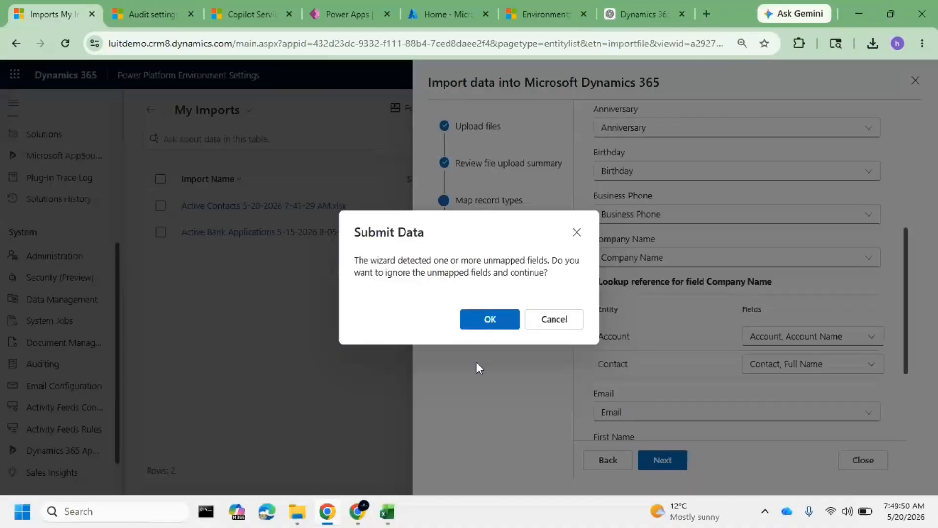
click(477, 321)
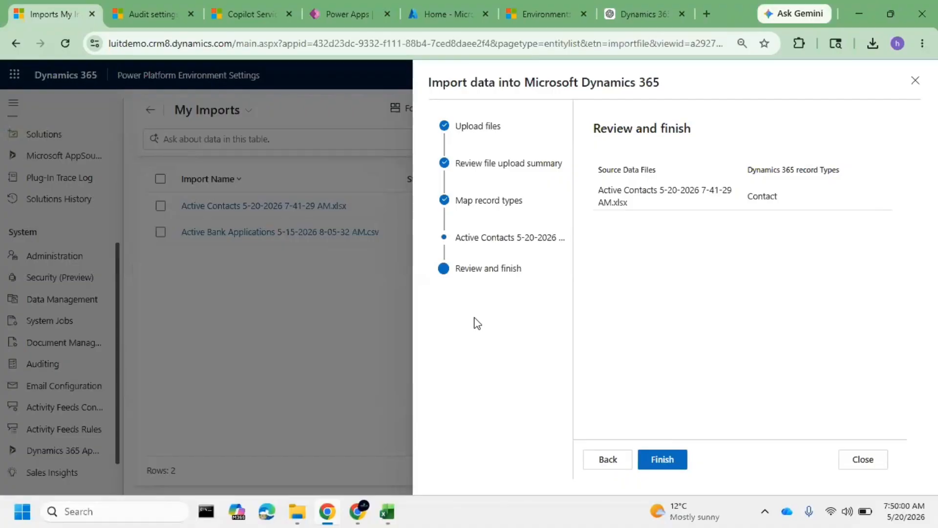
click(683, 467)
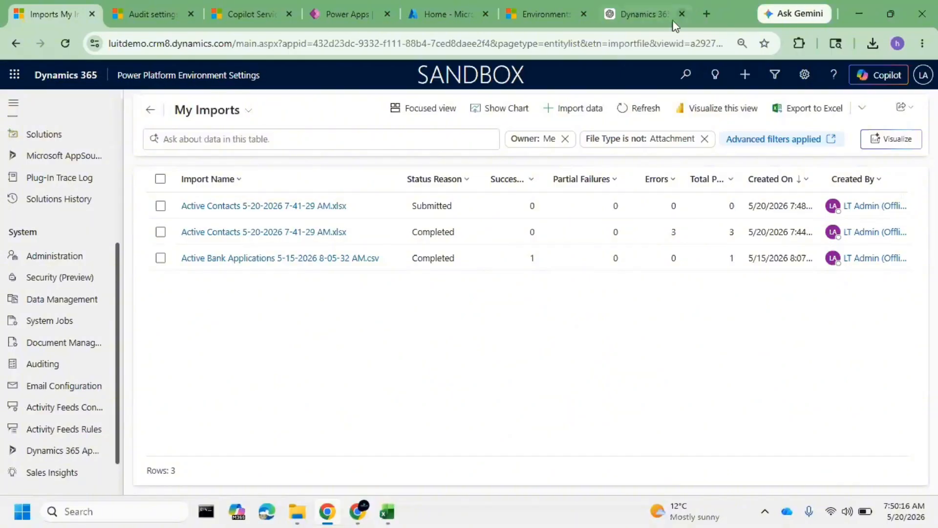
Refresh the My Imports list until the new Active Contacts import finishes processing
click(643, 106)
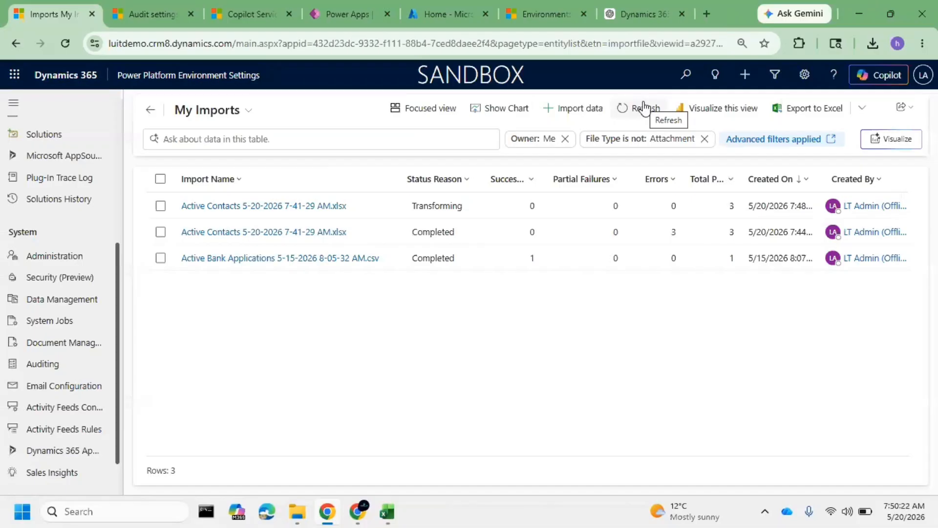
click(640, 109)
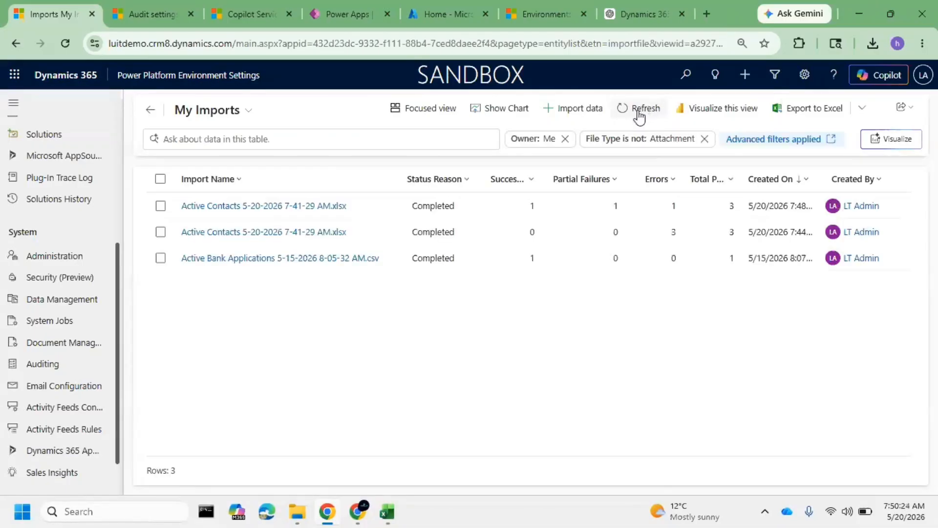
click(638, 112)
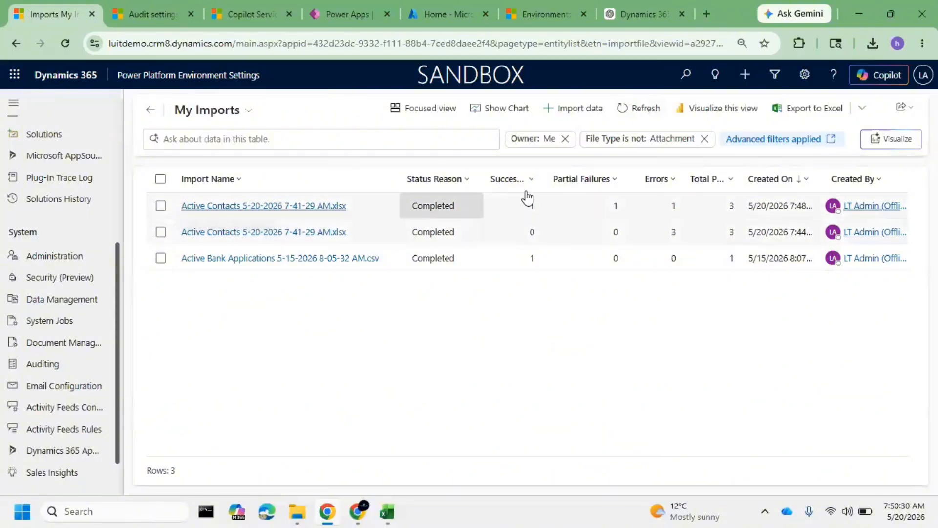
Open the newest Active Contacts import, show its failures, and widen the Description column to read the errors
click(296, 198)
click(301, 209)
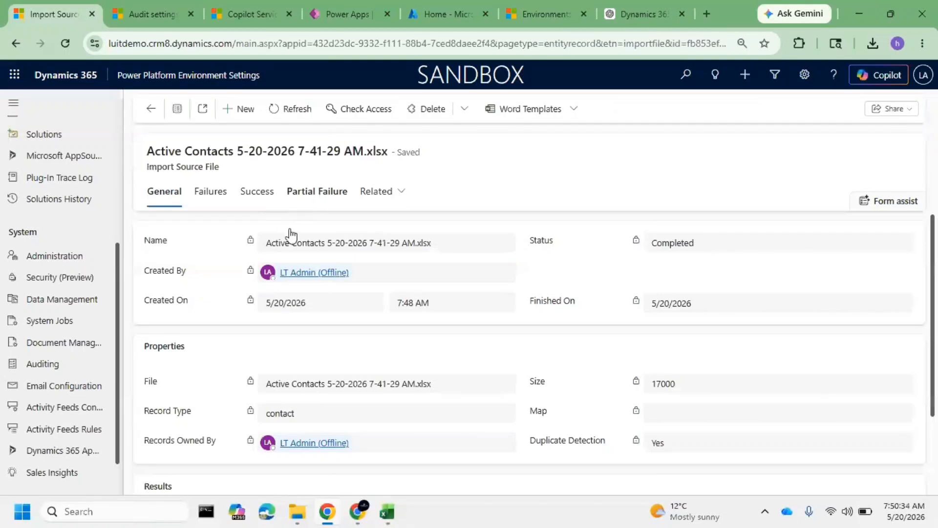
click(224, 195)
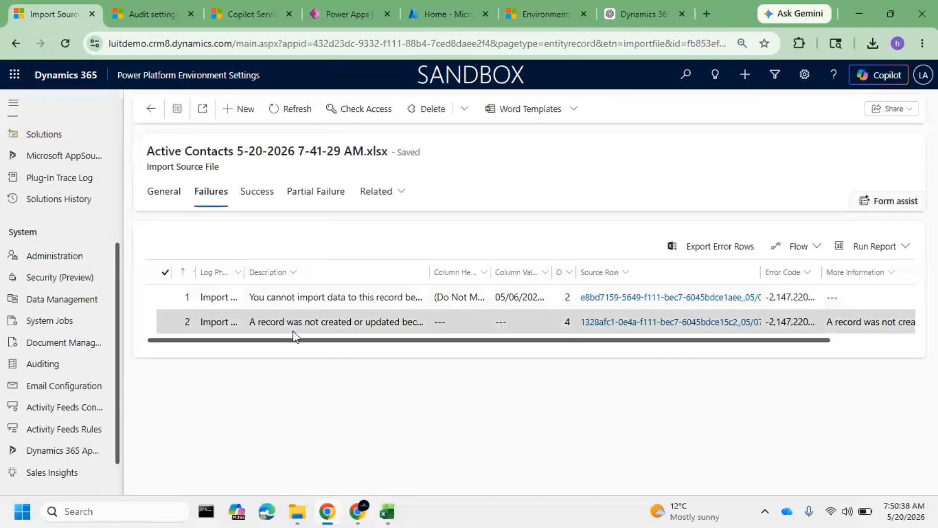
click(352, 343)
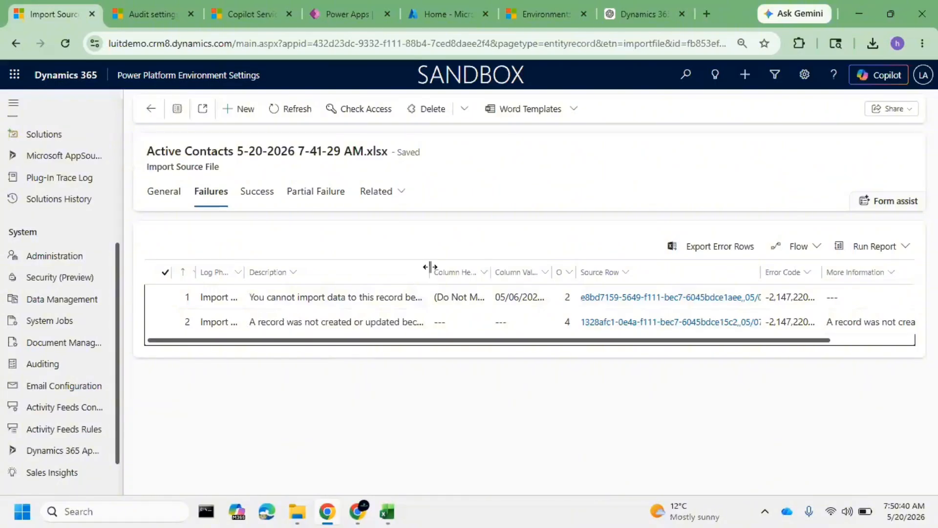
drag(433, 269, 573, 279)
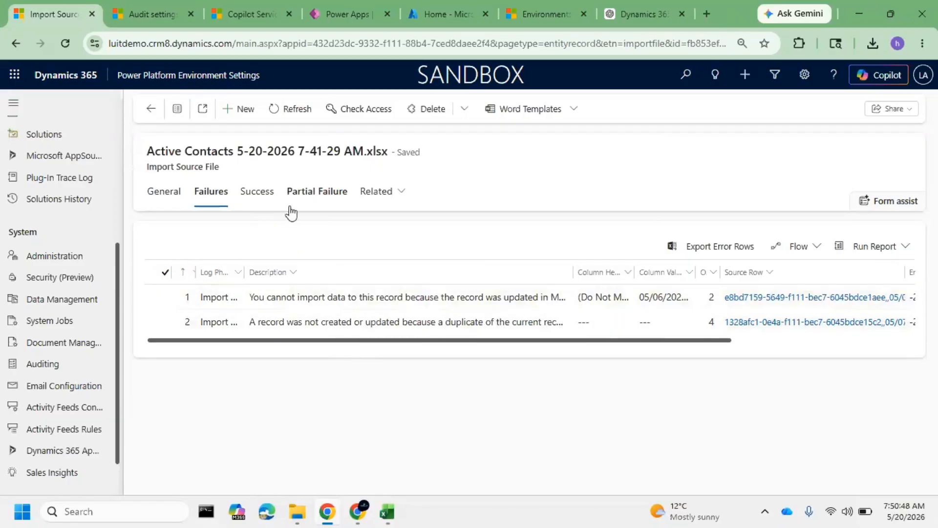
Review the import's partially failed and successful records, and check them in the Active Contacts list of Copilot Service workspace
click(307, 198)
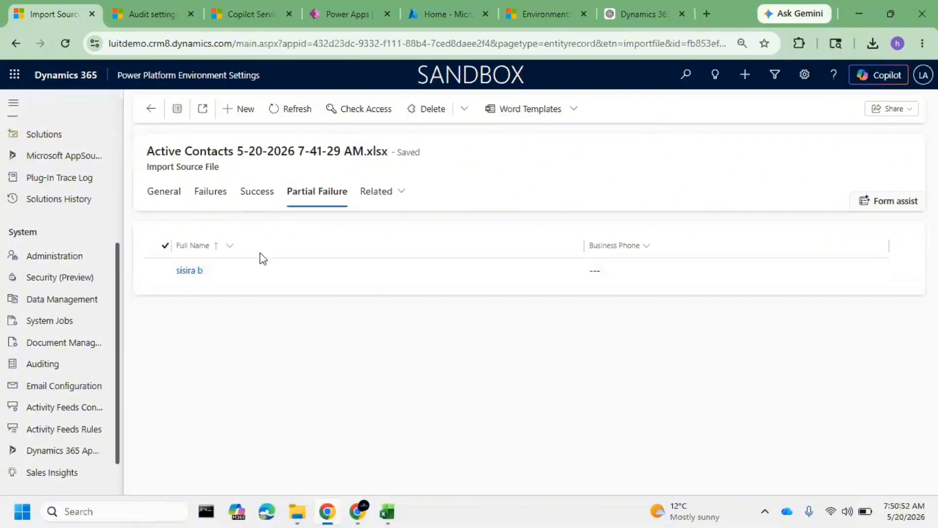
click(258, 201)
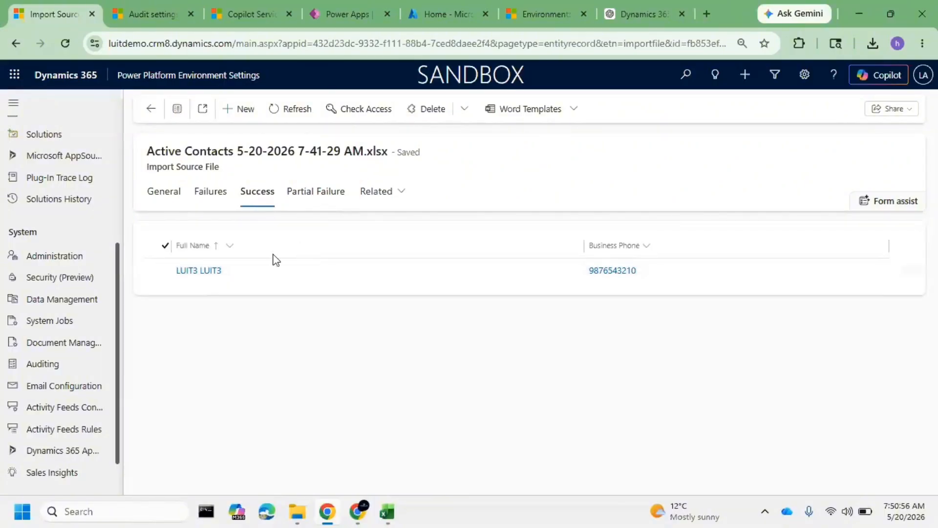
click(256, 11)
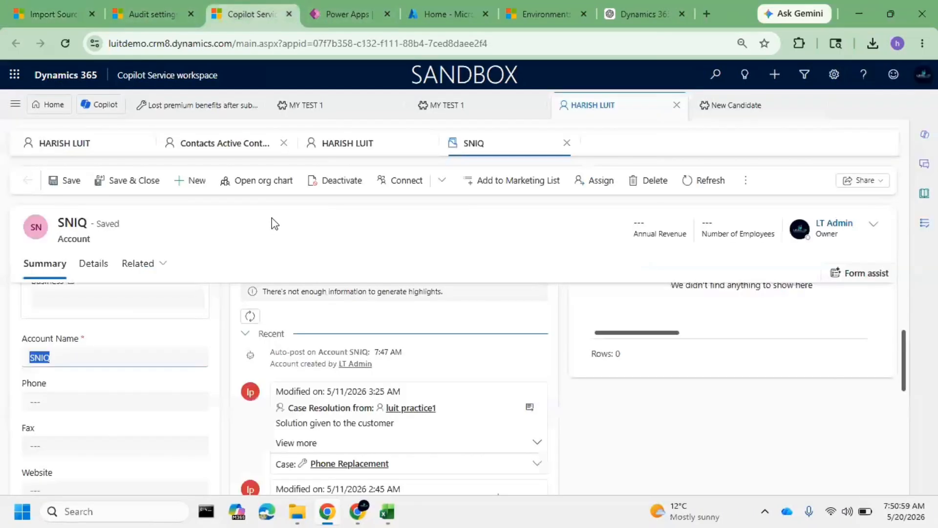
click(214, 149)
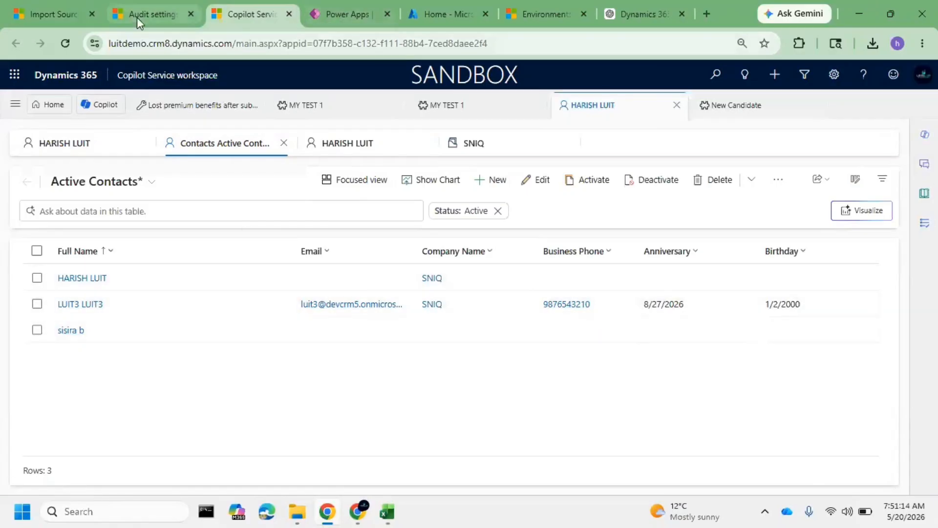
Recheck the import's failures, and switch to the Active Contacts workbook in Excel to fit the Full Name column to its contents
click(45, 13)
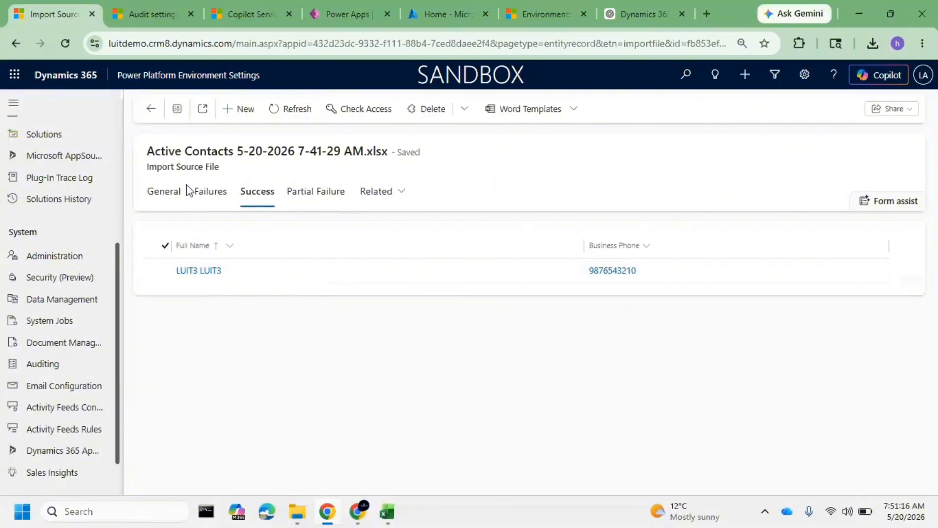
click(207, 193)
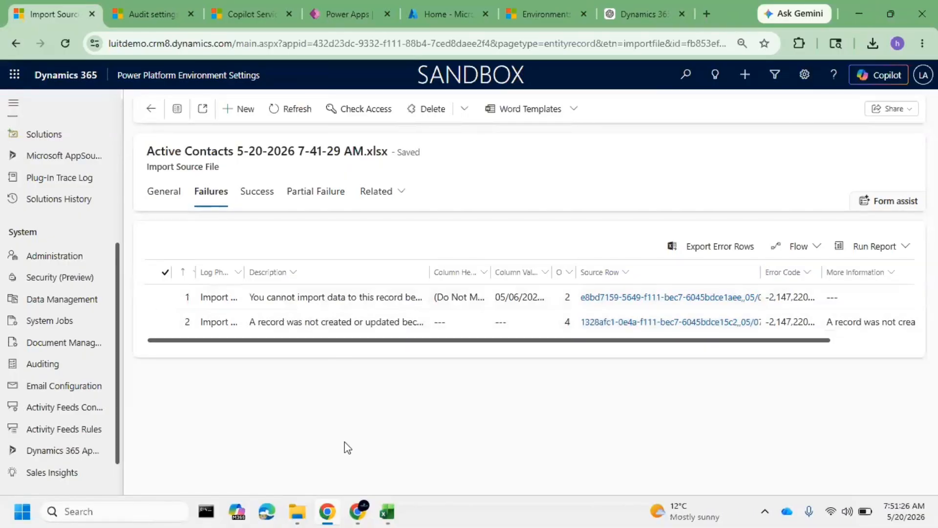
click(389, 511)
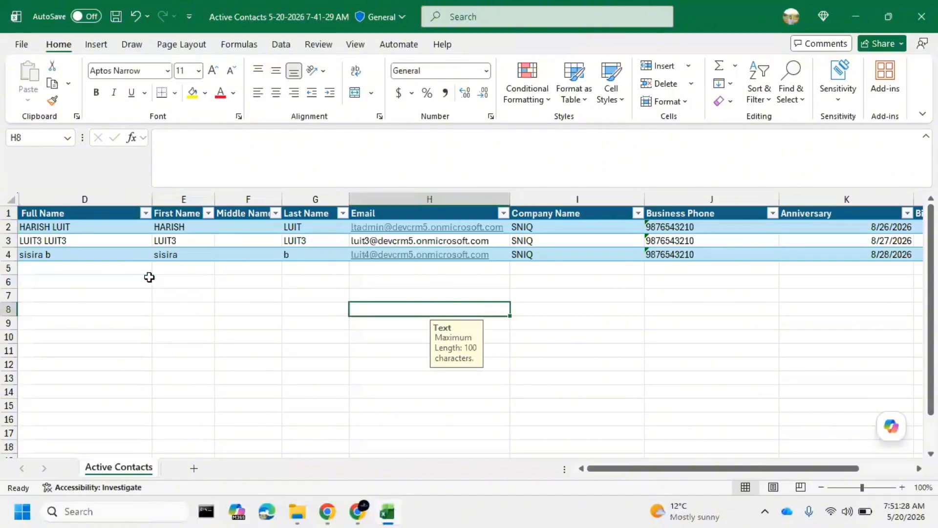
double_click(150, 194)
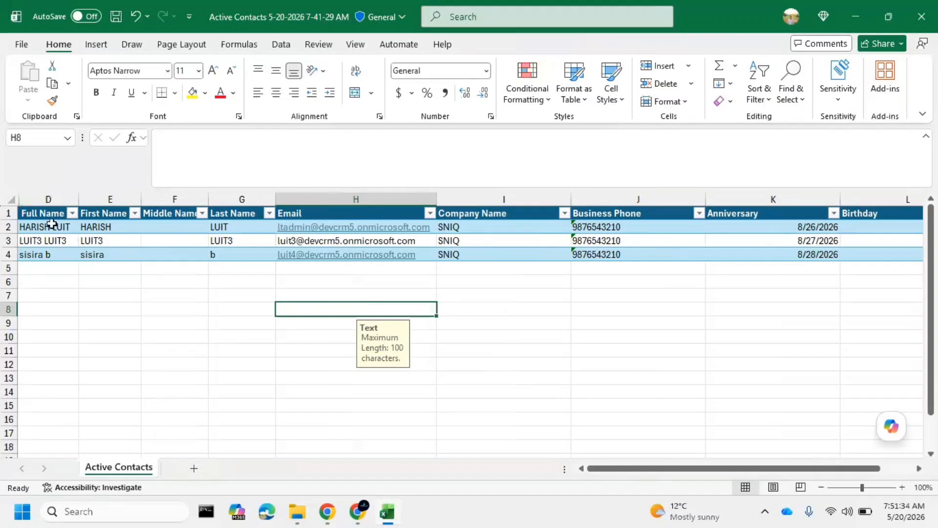
click(68, 290)
Unhide columns C, B and A before the Full Name column in the Active Contacts sheet
click(47, 198)
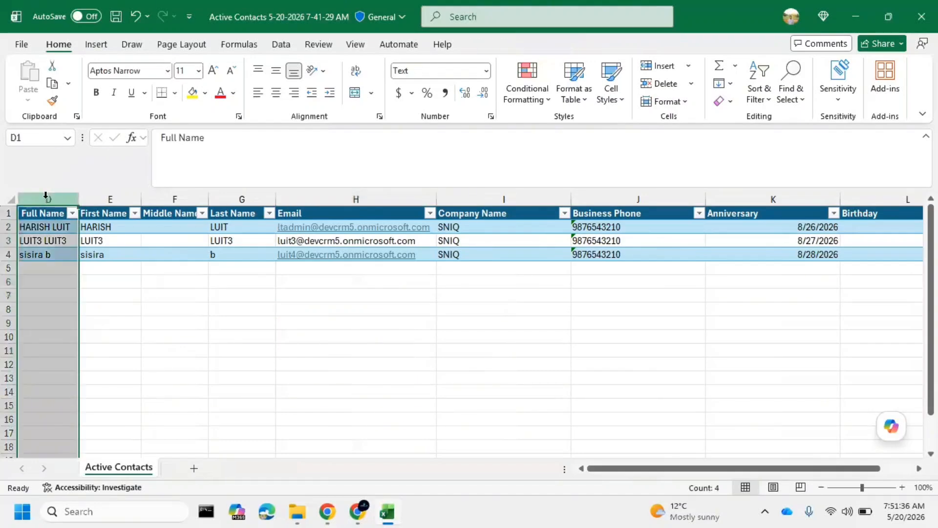
right_click(21, 197)
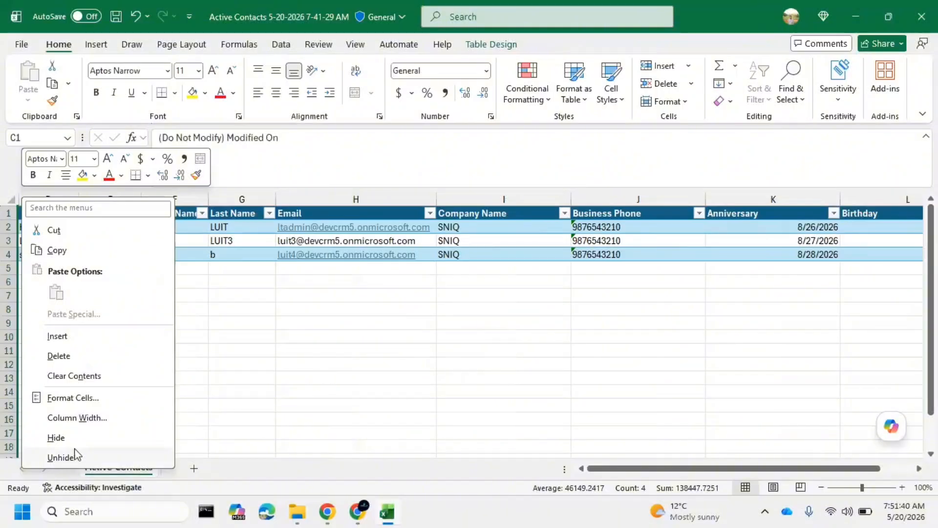
click(75, 455)
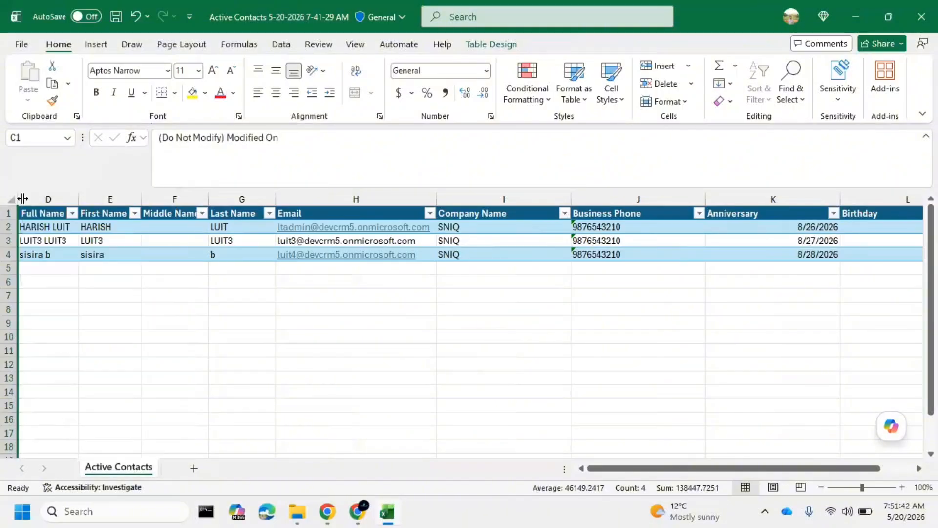
right_click(23, 198)
click(74, 454)
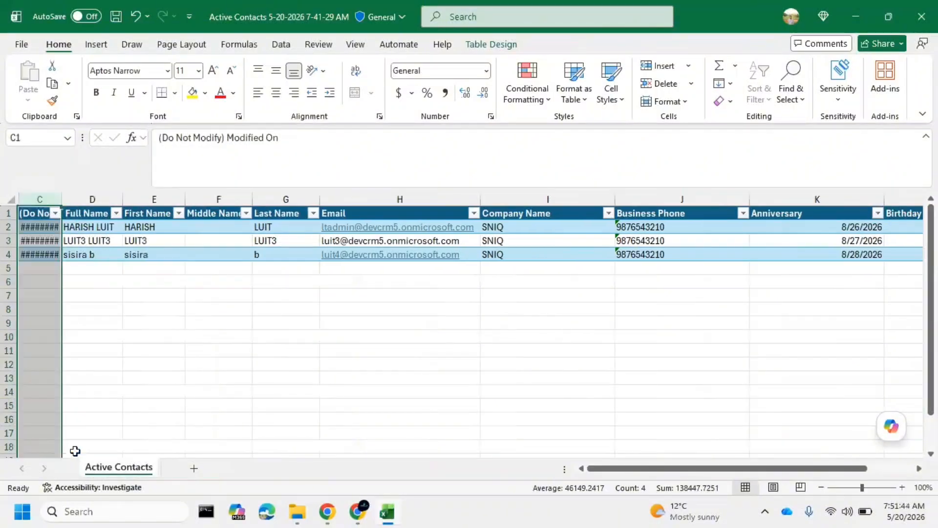
right_click(23, 199)
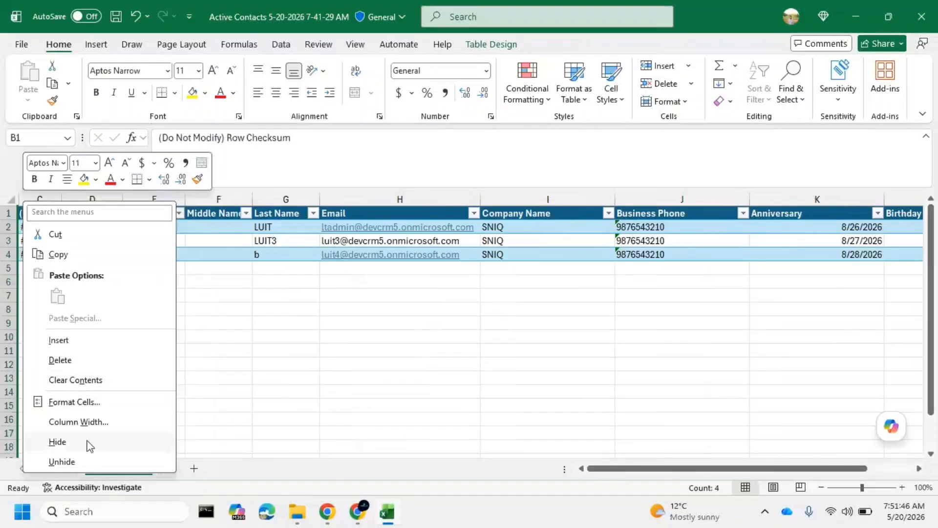
click(79, 461)
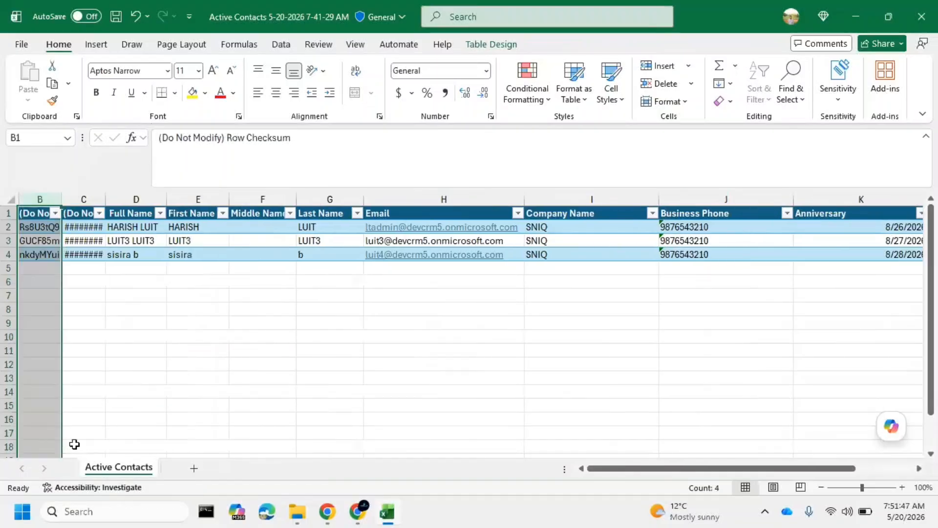
right_click(18, 193)
click(68, 445)
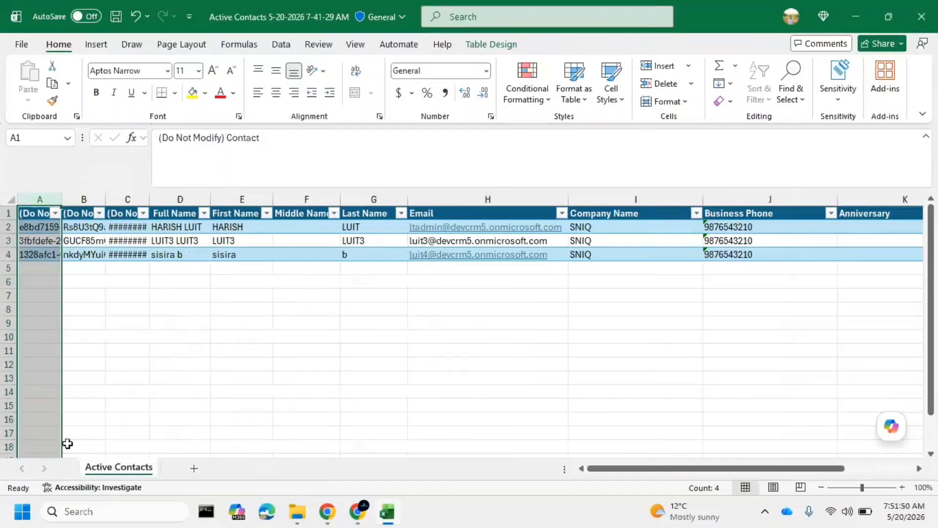
Fit columns A, B and C to their contents and select the first contact's Modified On value in C2
double_click(60, 196)
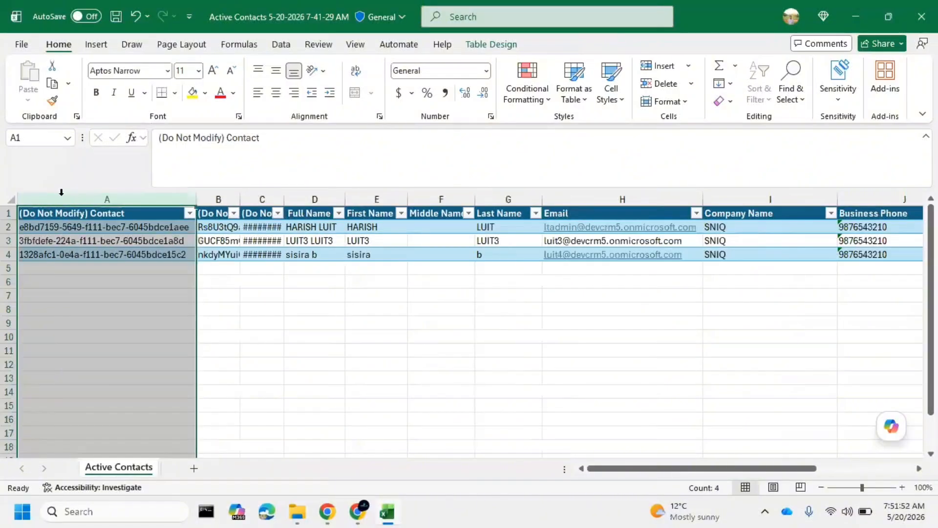
double_click(239, 195)
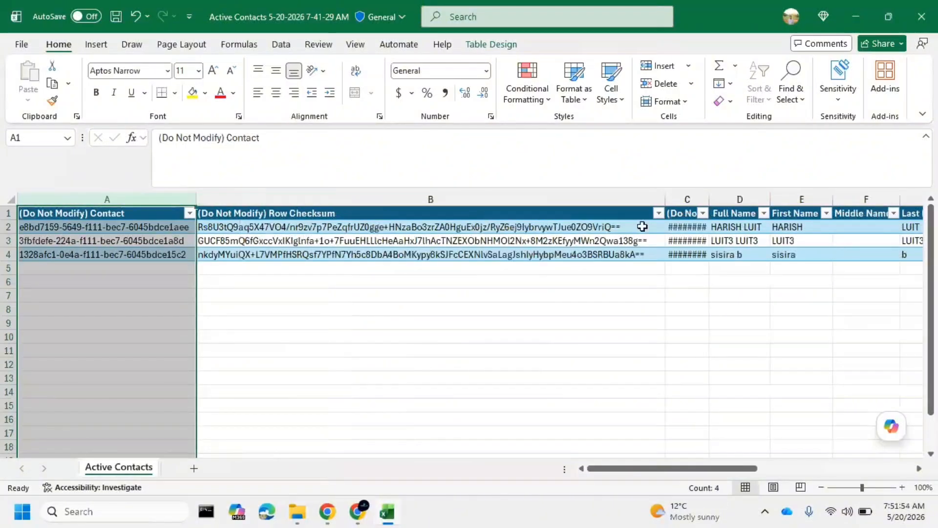
double_click(709, 197)
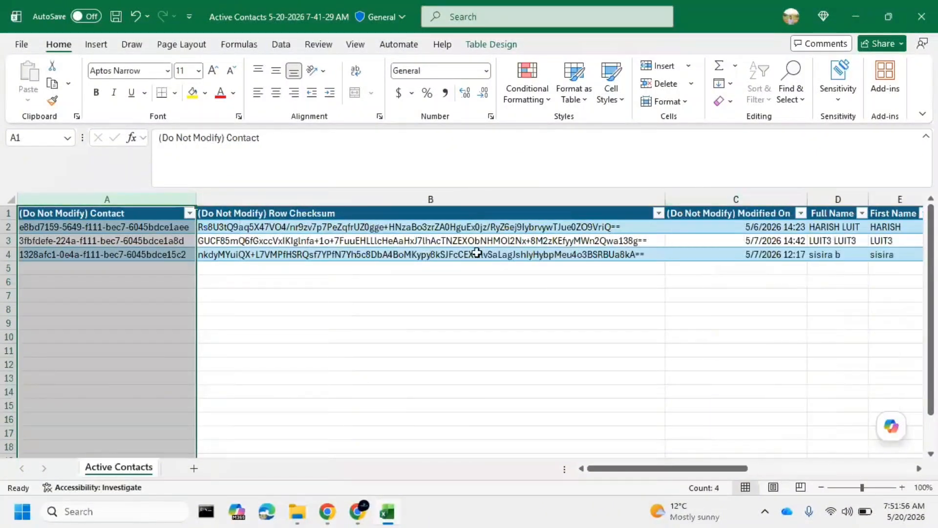
click(745, 229)
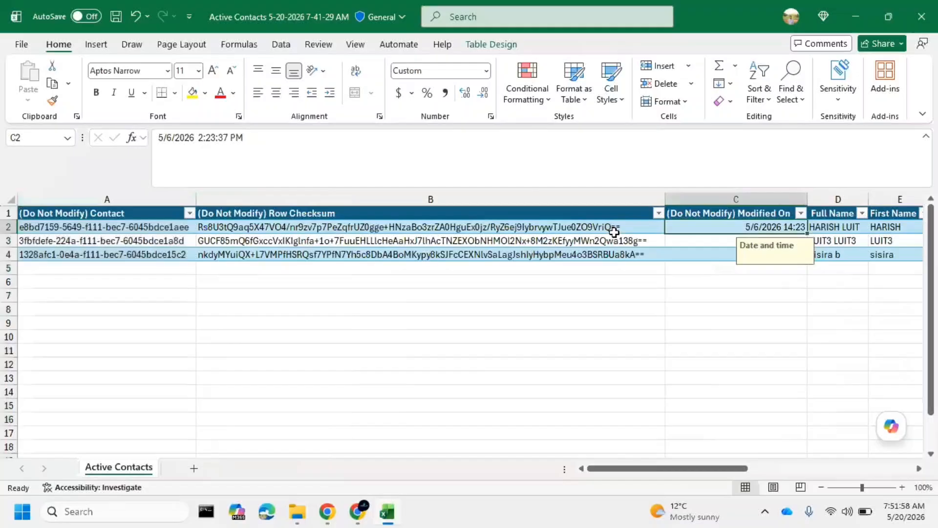
Examine the first contact's Modified On value and the record IDs in the (Do Not Modify) Contact column
click(198, 284)
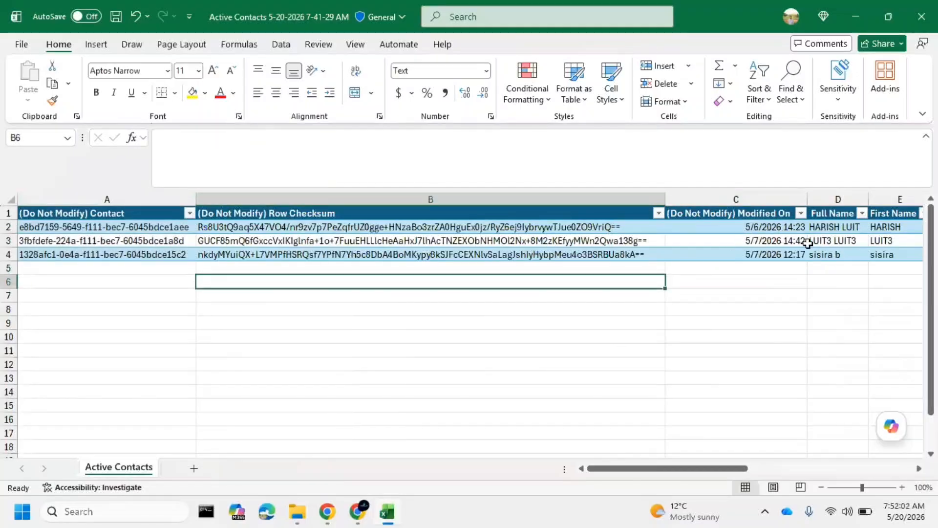
click(756, 226)
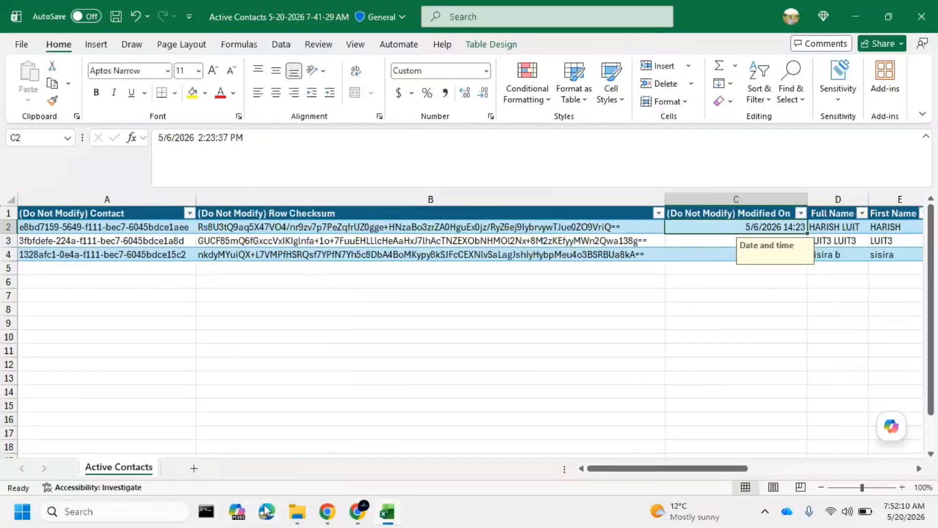
click(270, 296)
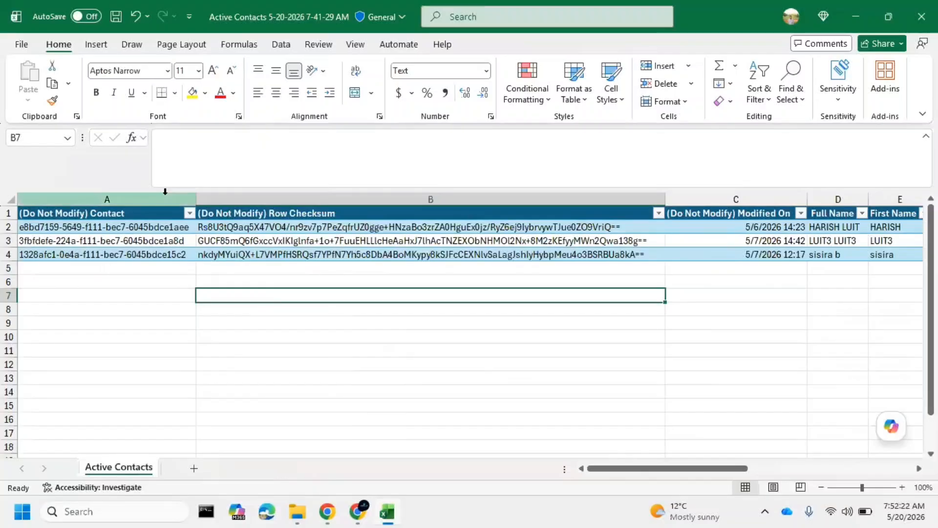
click(135, 215)
drag(135, 215, 140, 258)
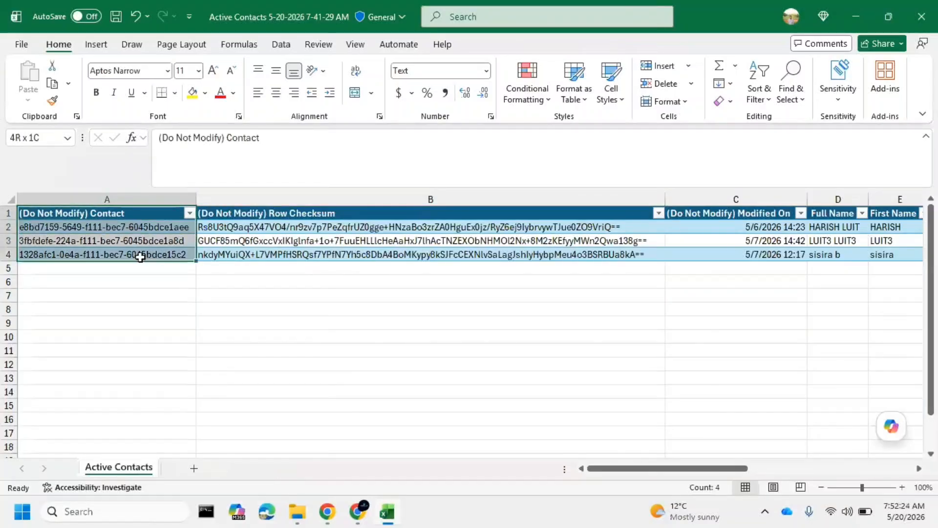
click(95, 228)
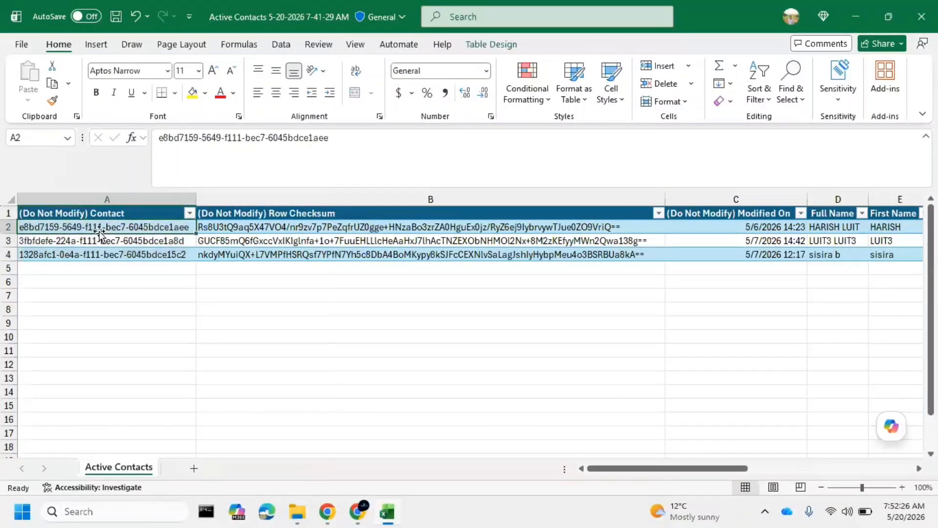
click(104, 243)
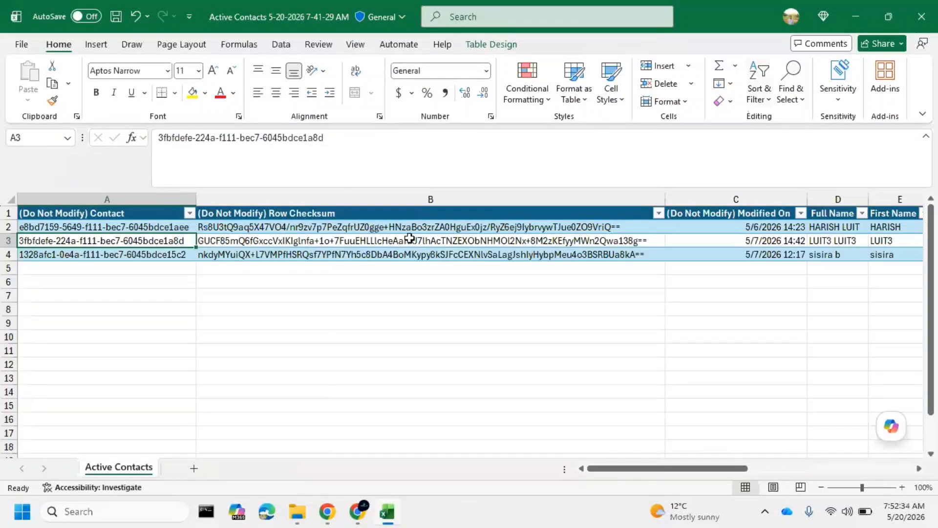
Switch to Copilot Service workspace, open the first contact in Active Contacts, and show its record ID with the Level up extension
click(855, 18)
click(248, 11)
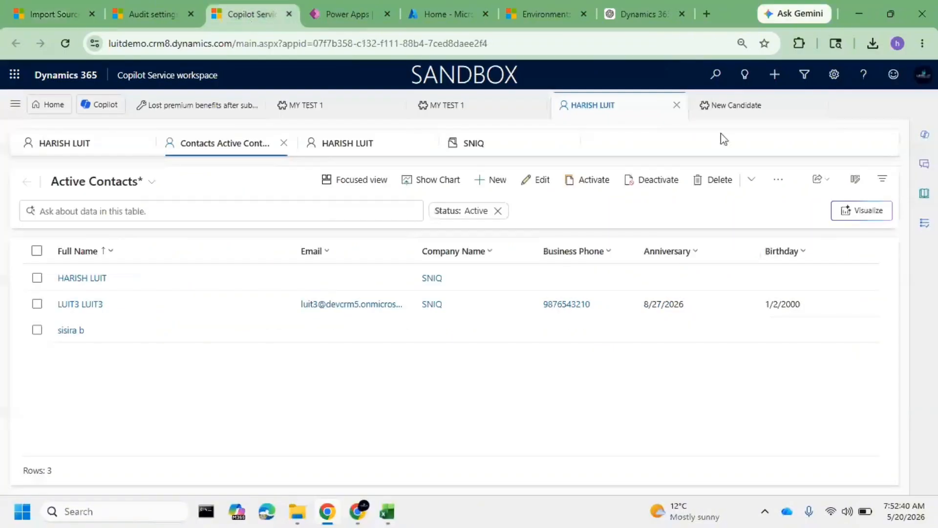
click(805, 46)
click(692, 148)
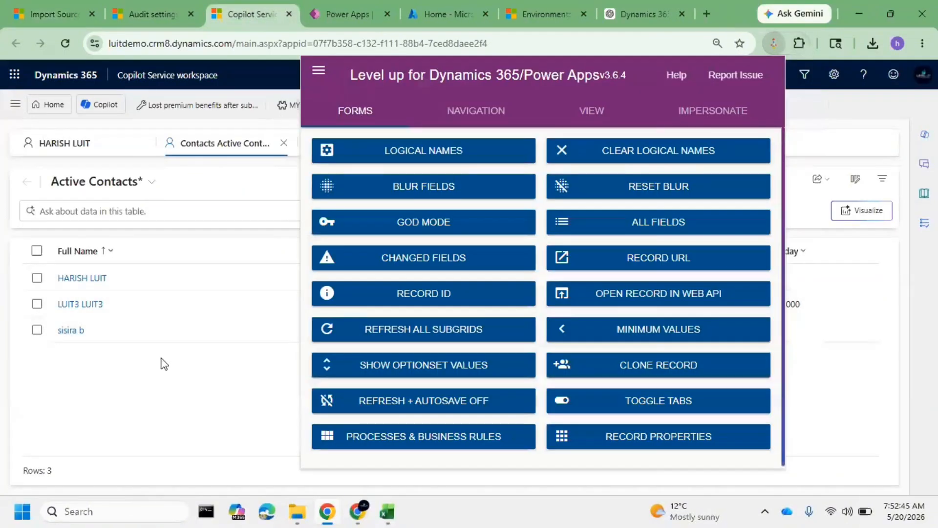
click(161, 360)
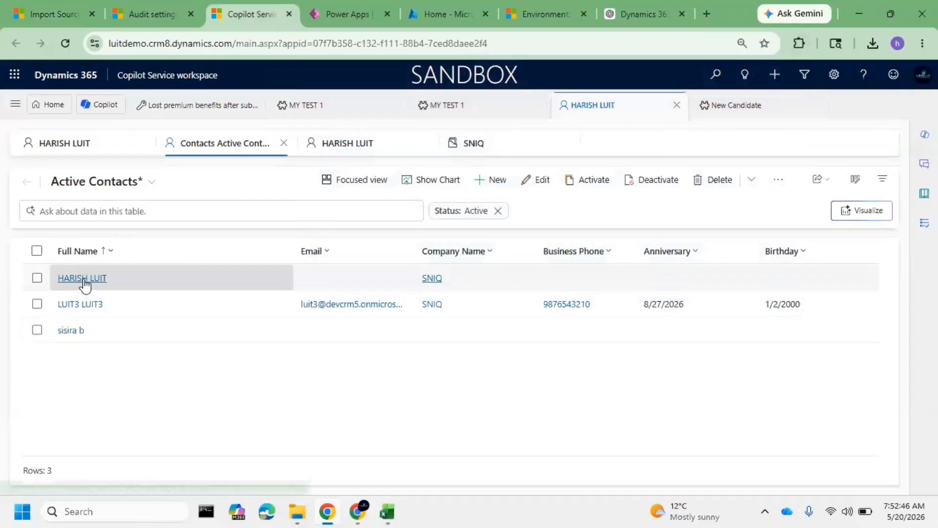
click(82, 278)
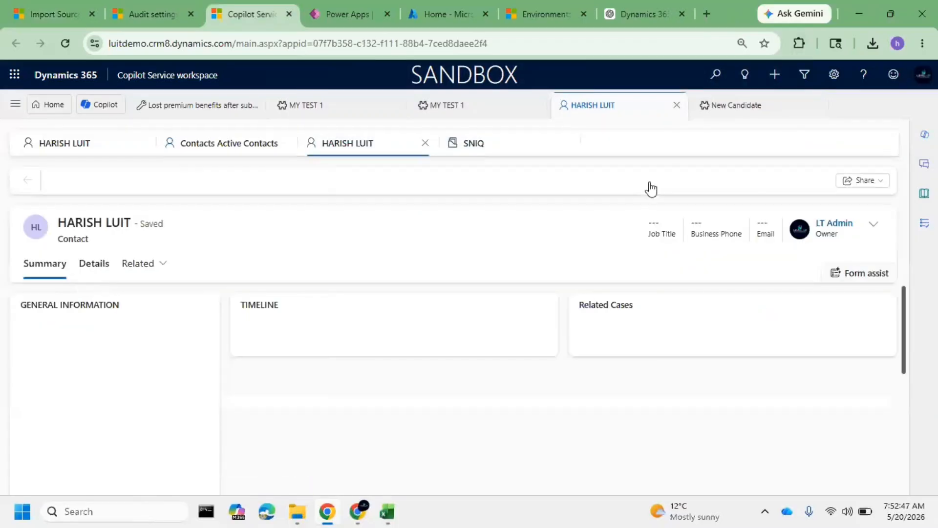
click(798, 46)
click(687, 156)
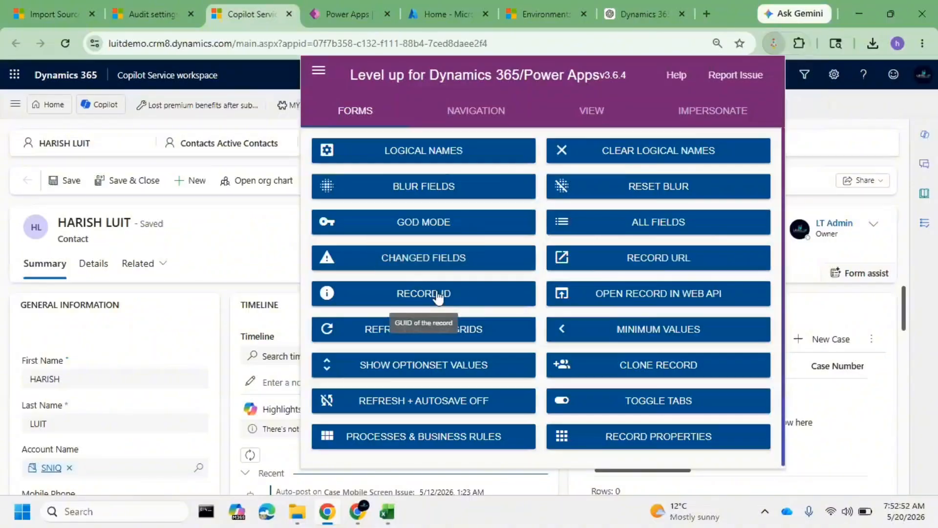
click(437, 296)
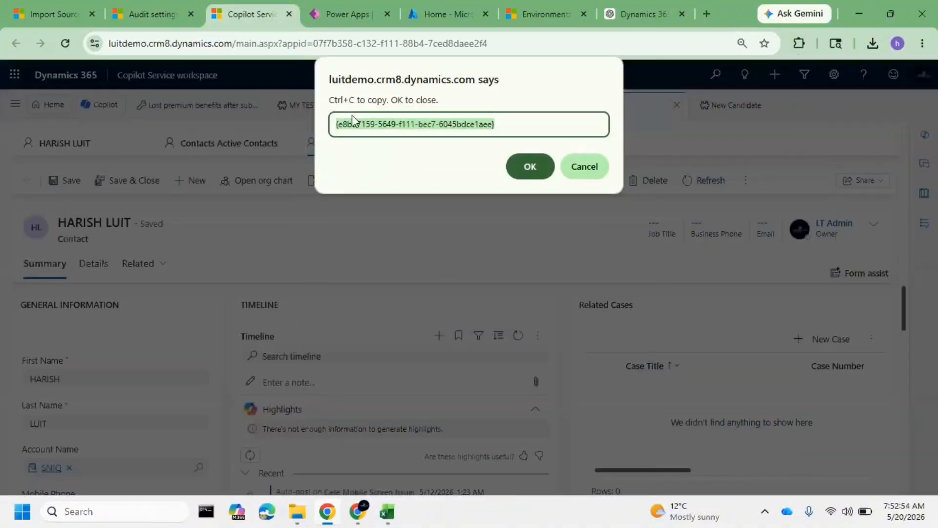
Compare the displayed record ID with cell A2 of the Active Contacts workbook in Excel, and close the ID dialog in the browser
click(352, 123)
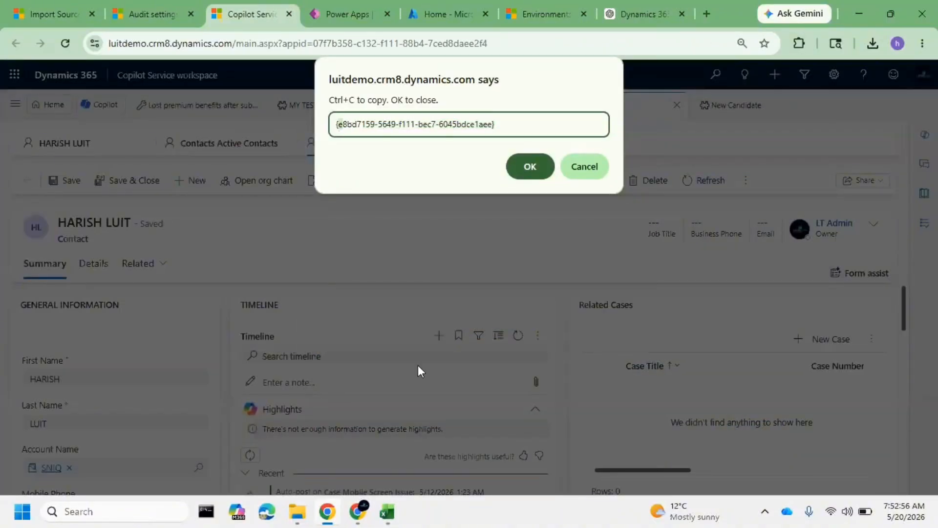
click(395, 511)
click(66, 227)
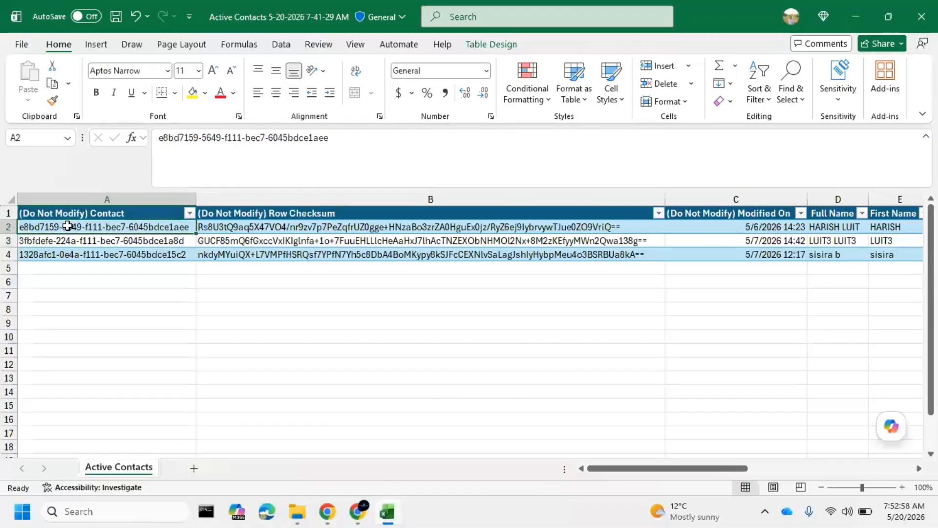
key(alt+Tab)
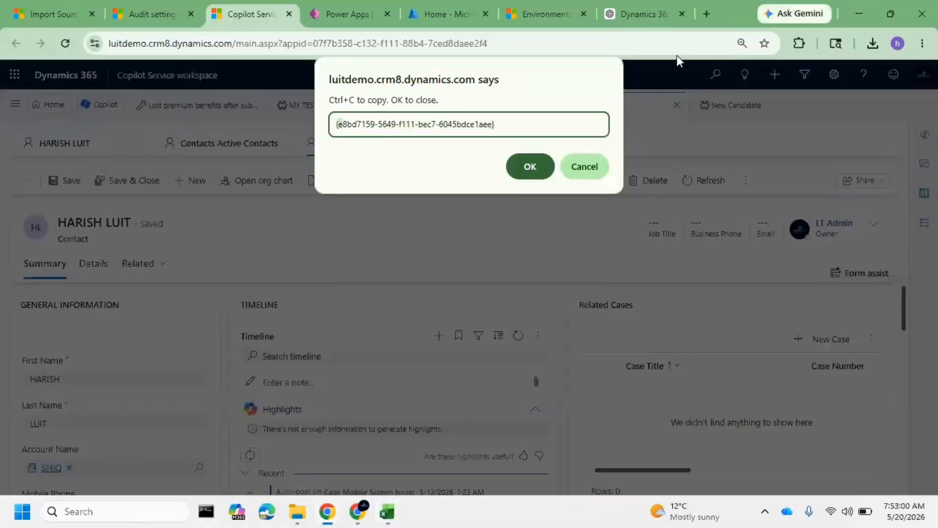
click(572, 172)
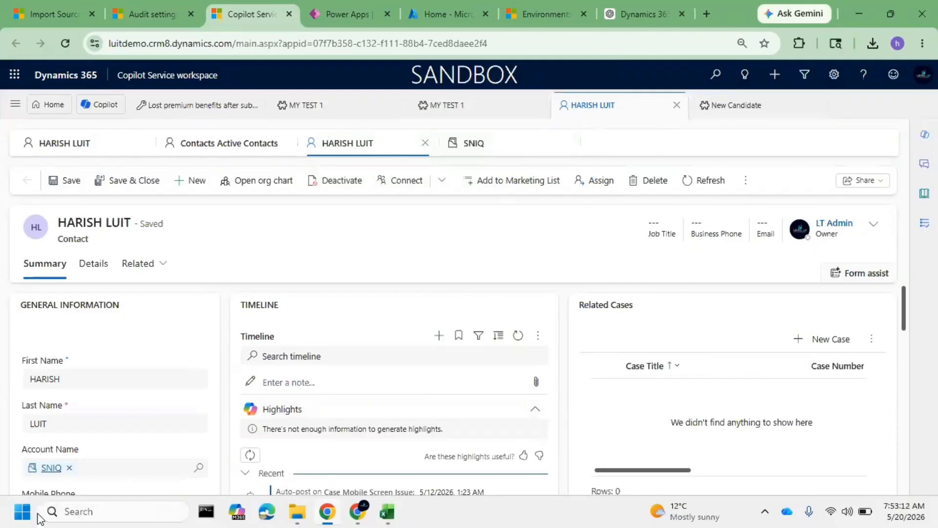
Launch Excel with a new blank workbook
click(77, 511)
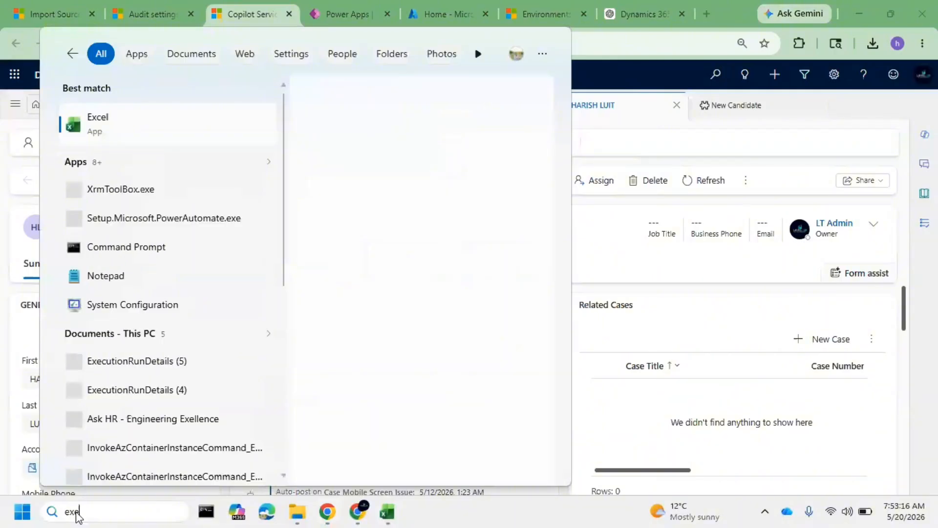
key(Escape)
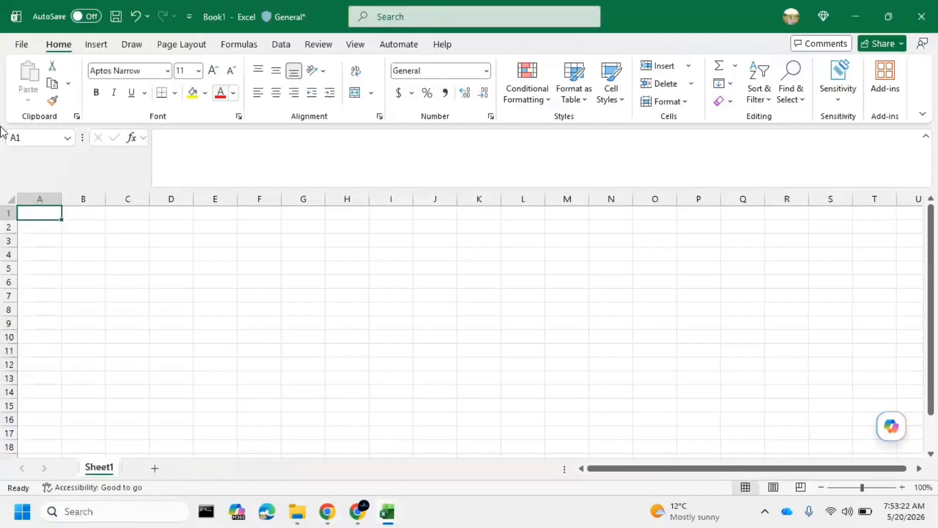
click(395, 516)
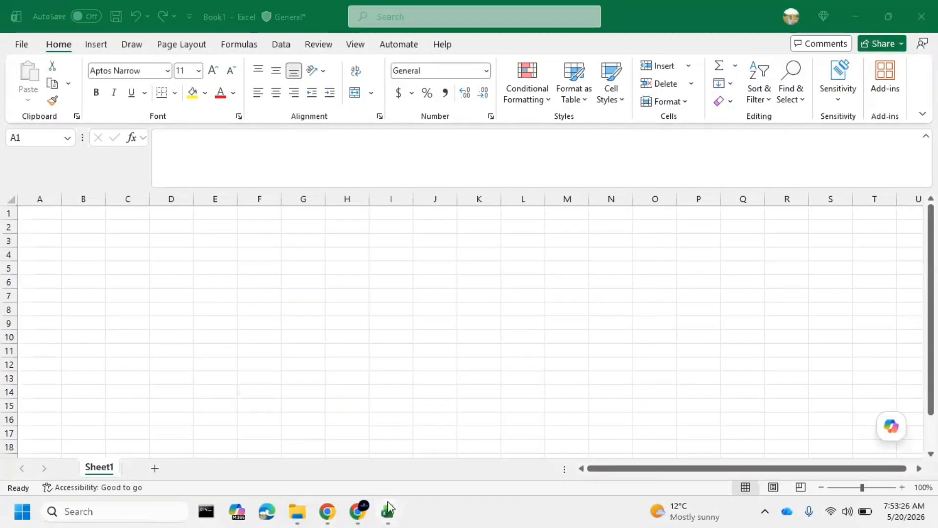
Copy the header cells from First Name through Company Name in the Active Contacts workbook into row 1 of the blank workbook, starting at A1
click(387, 512)
click(336, 450)
click(141, 296)
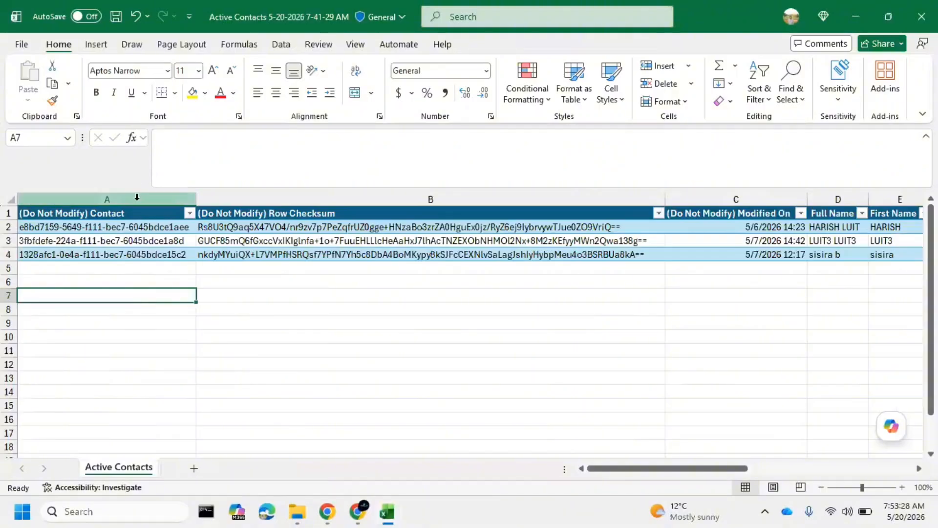
drag(635, 469, 714, 451)
click(303, 211)
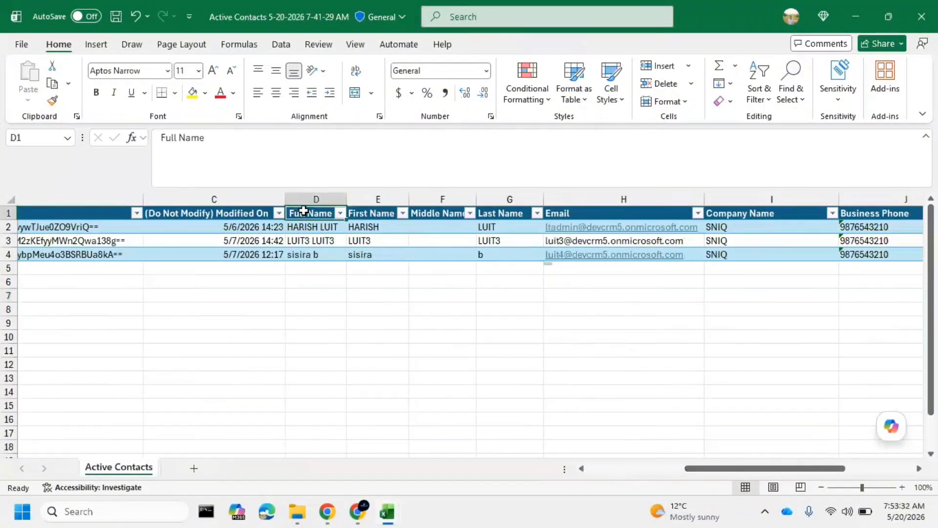
key(Right)
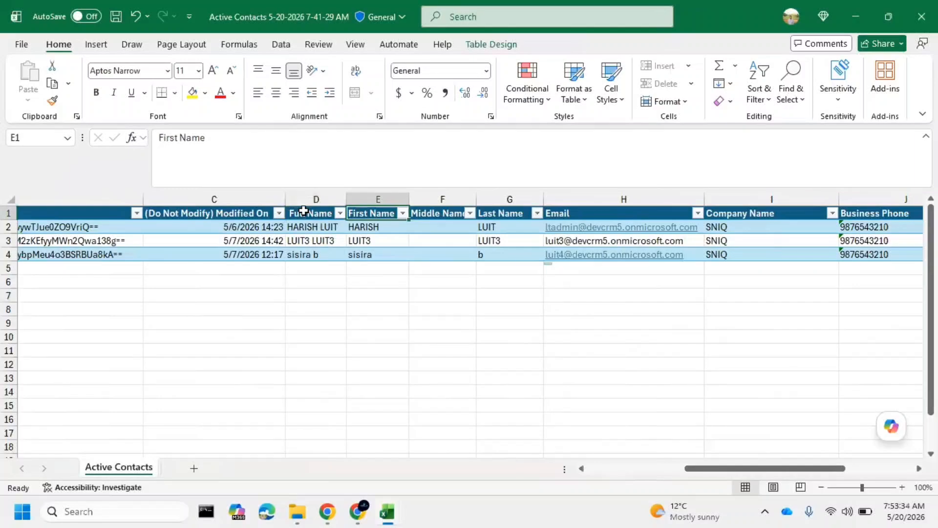
key(Left)
key(Right)
key(shift+Right)
key(shift+Right)
key(shift+Right)
key(shift+Right)
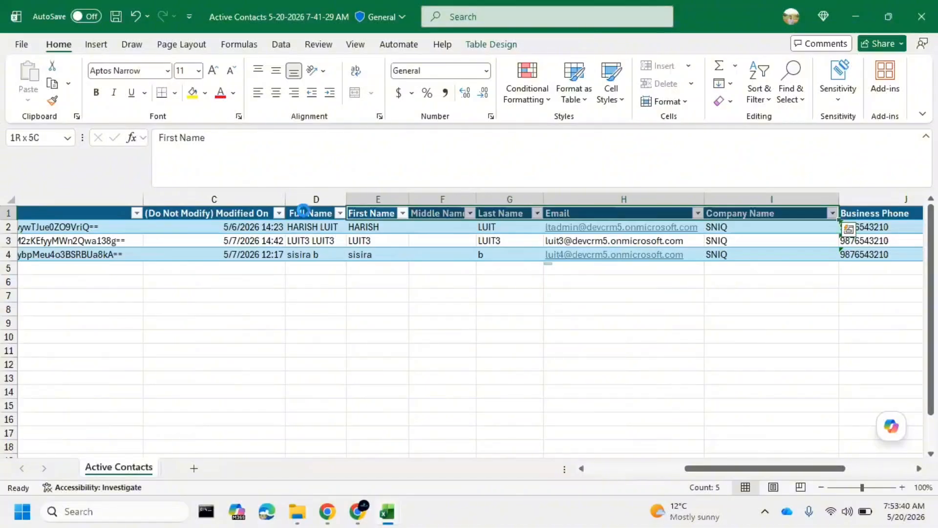
key(ctrl+c)
key(ctrl+n)
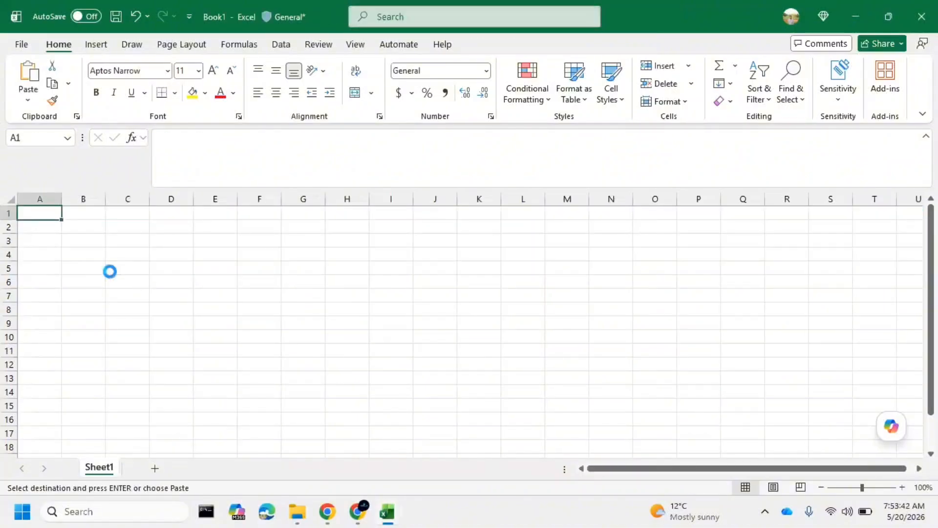
key(ctrl+v)
Fit columns A to E of the new sheet to their header text
click(49, 282)
double_click(62, 198)
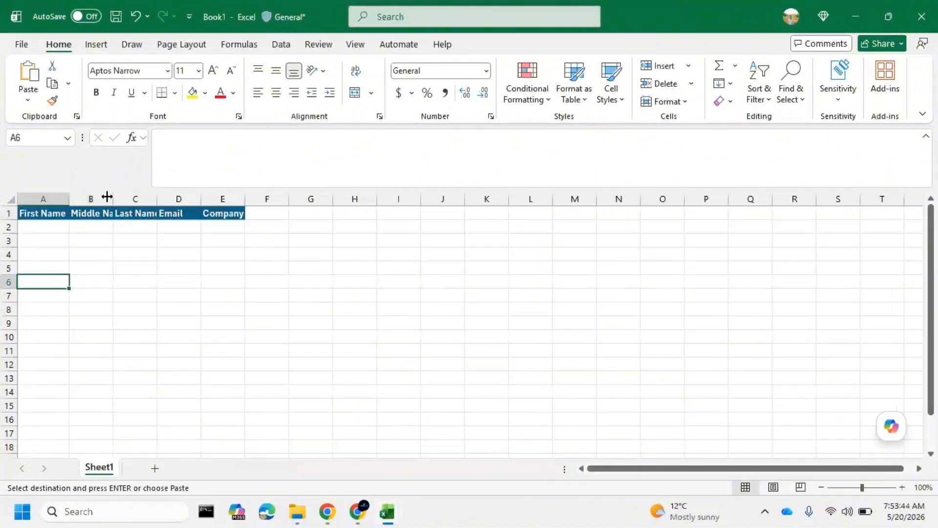
double_click(107, 197)
double_click(175, 197)
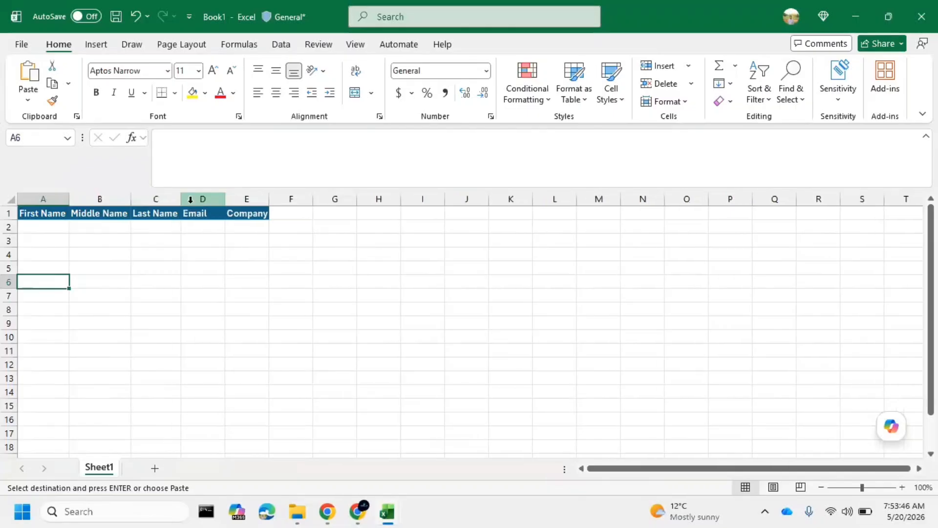
double_click(226, 198)
double_click(253, 198)
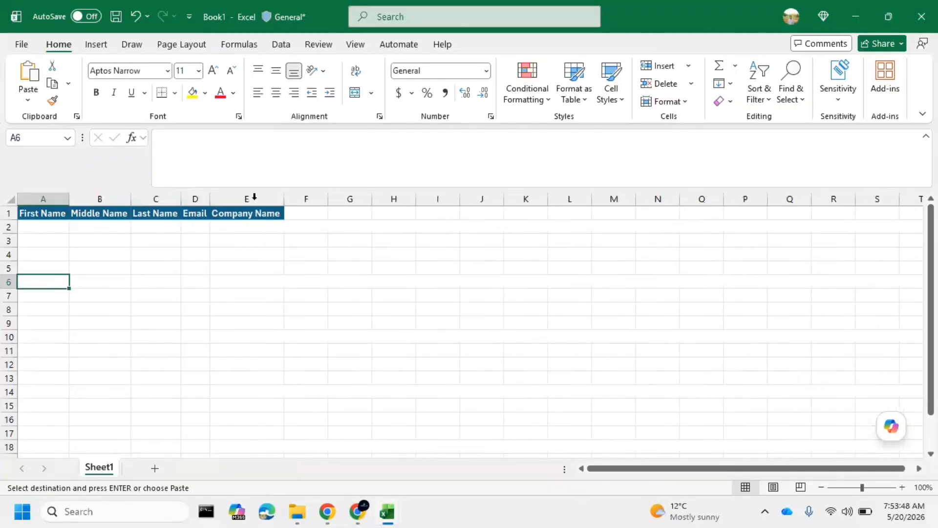
Enter the contact's first name in A2 and N1 as the last name in C2, and fill the first name down to row 17
click(59, 229)
text(Harish)
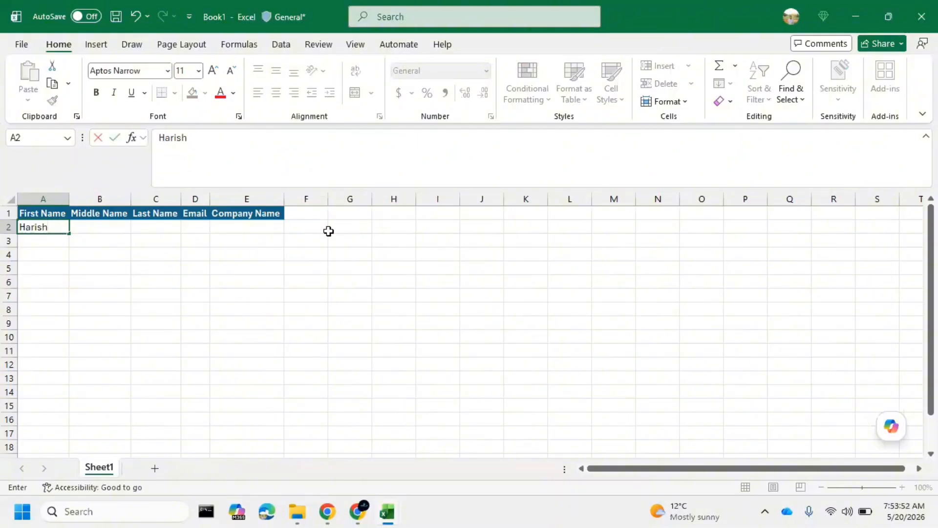
click(170, 230)
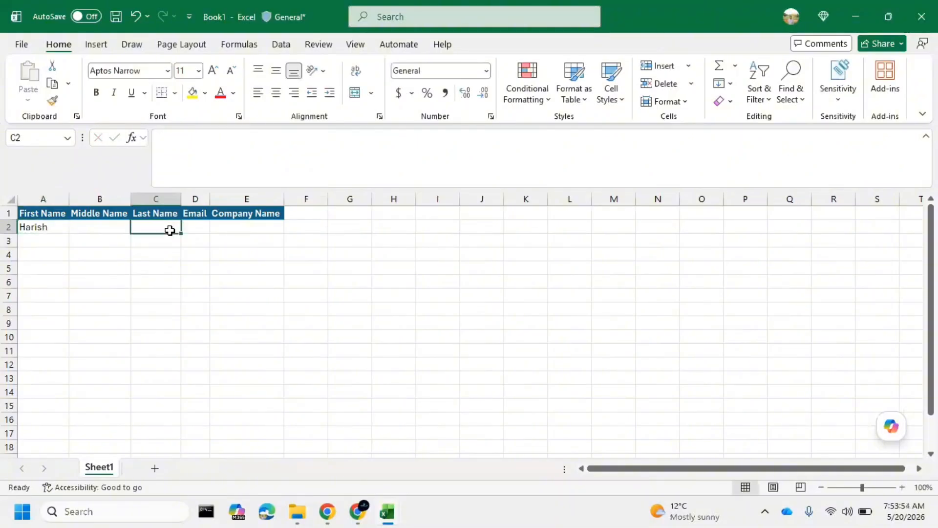
text(N1)
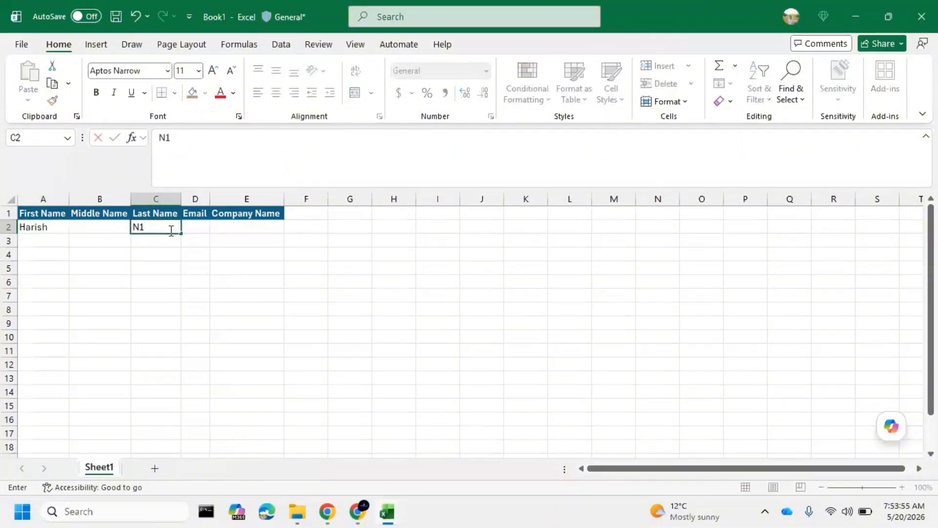
click(46, 231)
drag(67, 233, 69, 436)
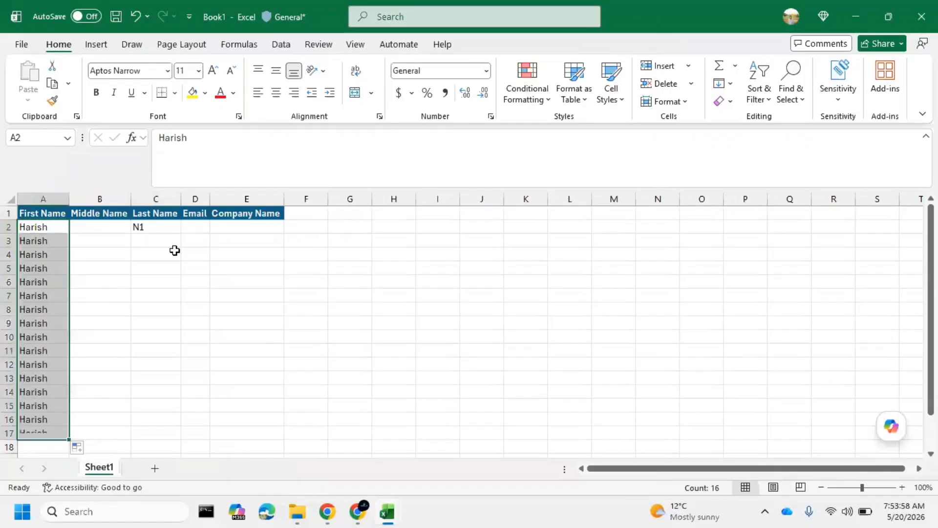
Enter N2 as the last name in C3, extend the Last Name series down to N15 in row 16, and select Email cell D2
click(161, 232)
click(157, 247)
text(N2)
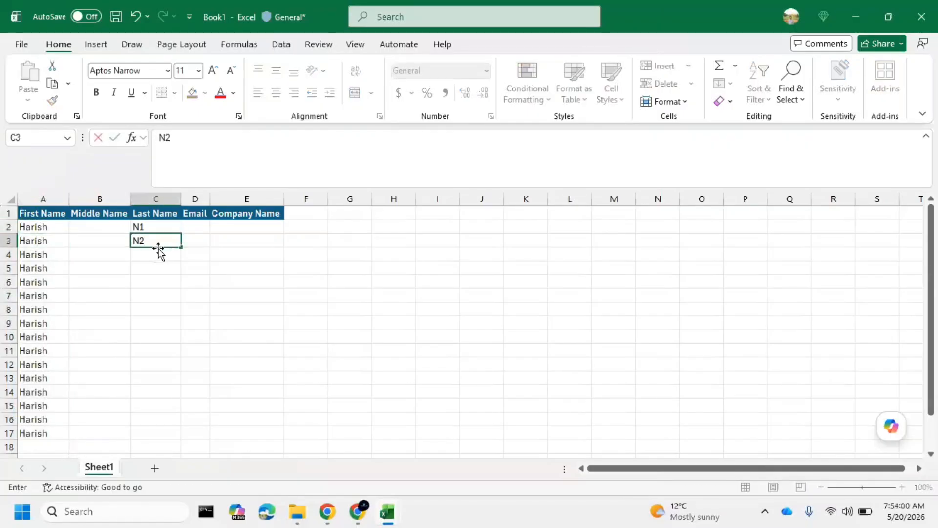
click(163, 295)
click(165, 227)
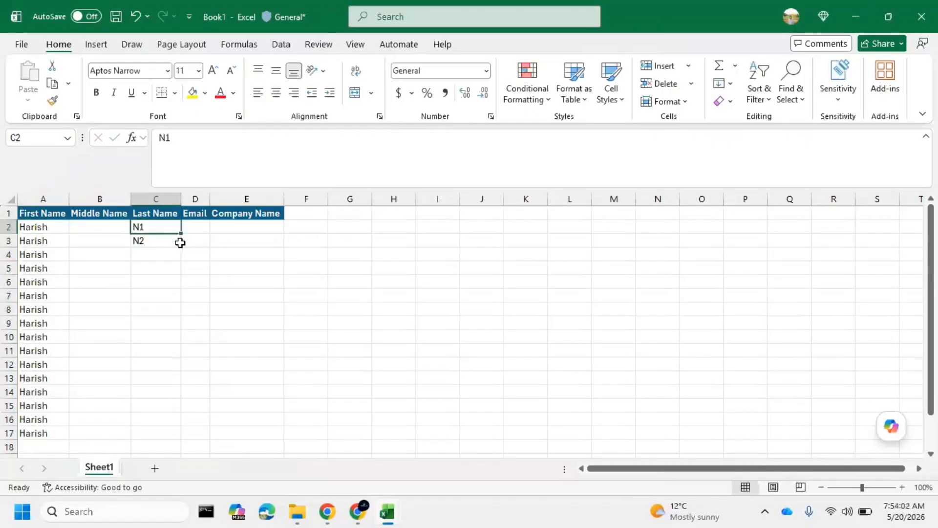
key(shift+Down)
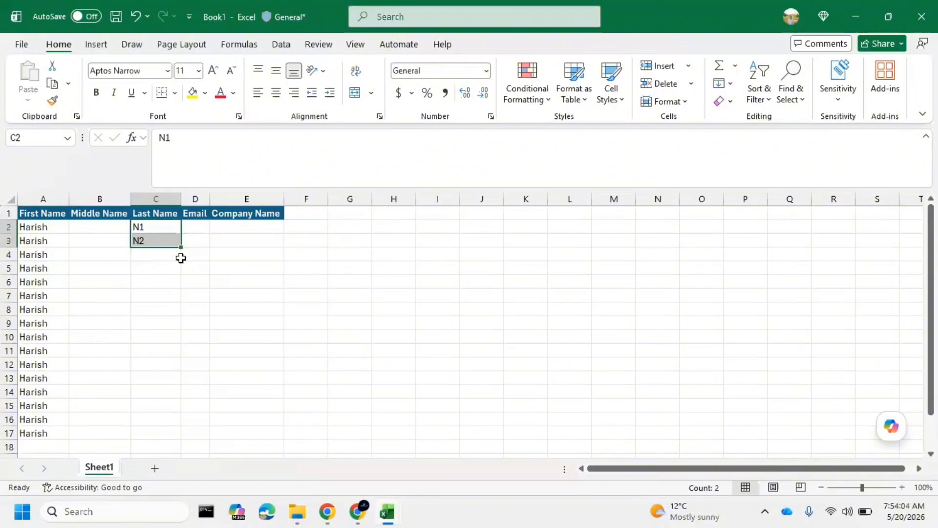
drag(180, 250, 174, 424)
click(196, 225)
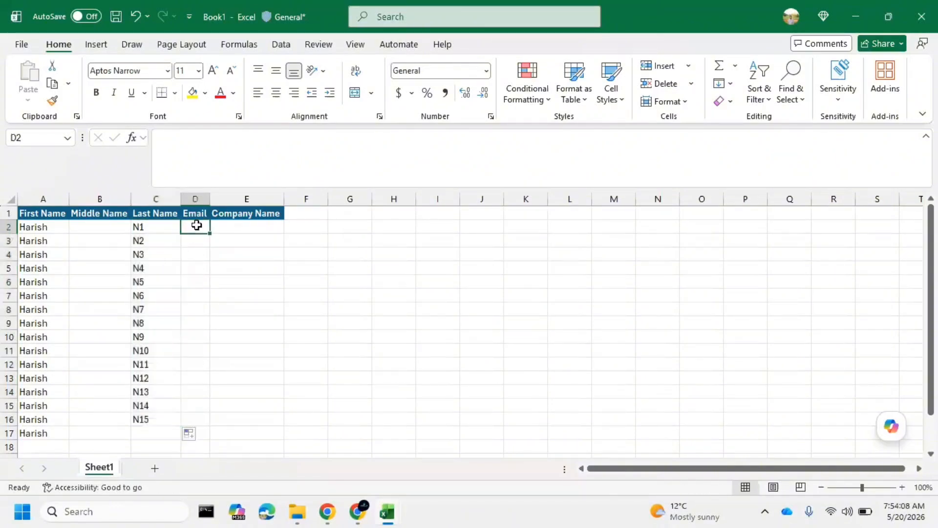
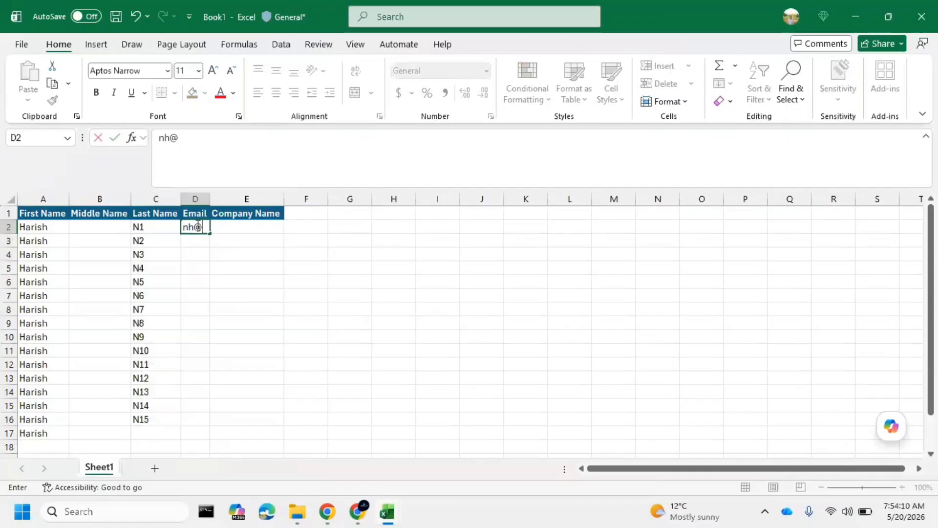
Enter the first contact's email address in D2 and fit the Email column to its contents
click(246, 268)
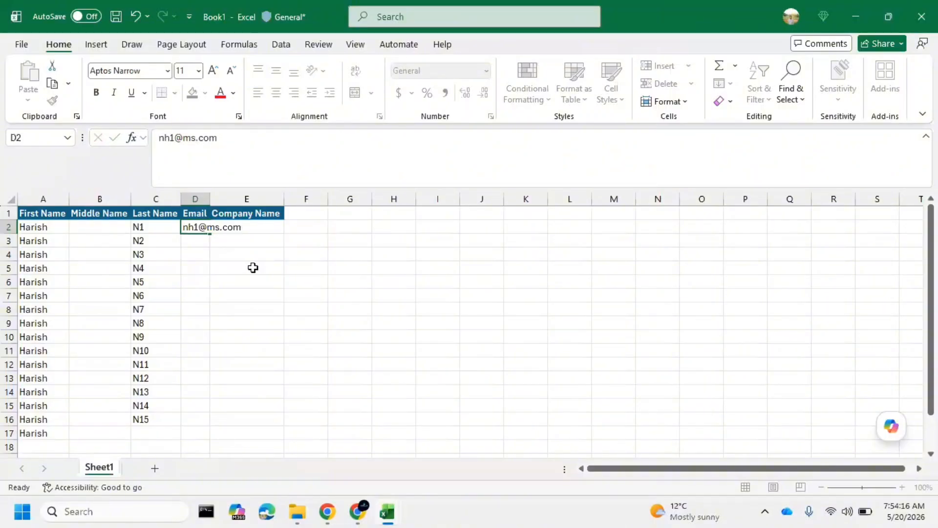
double_click(213, 201)
click(262, 229)
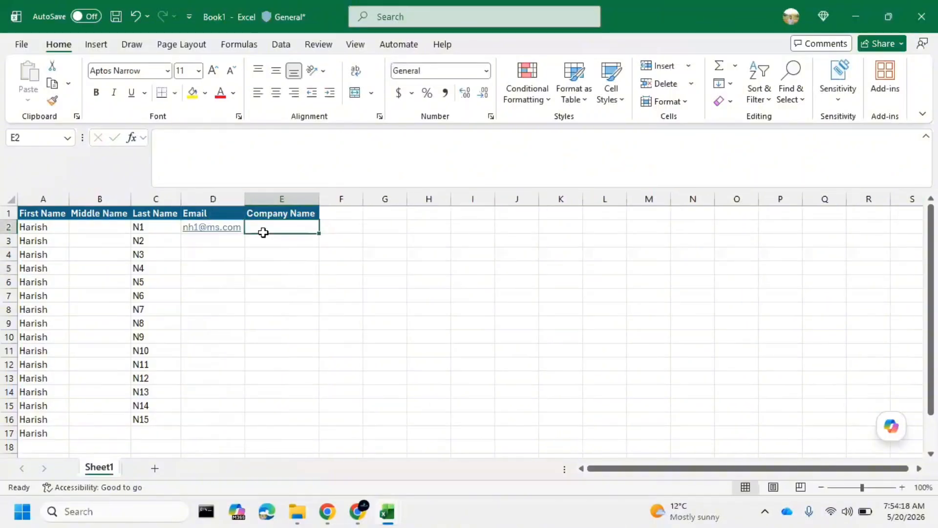
Enter the second contact's email address in D3 and fill the Email column down through row 17
click(228, 243)
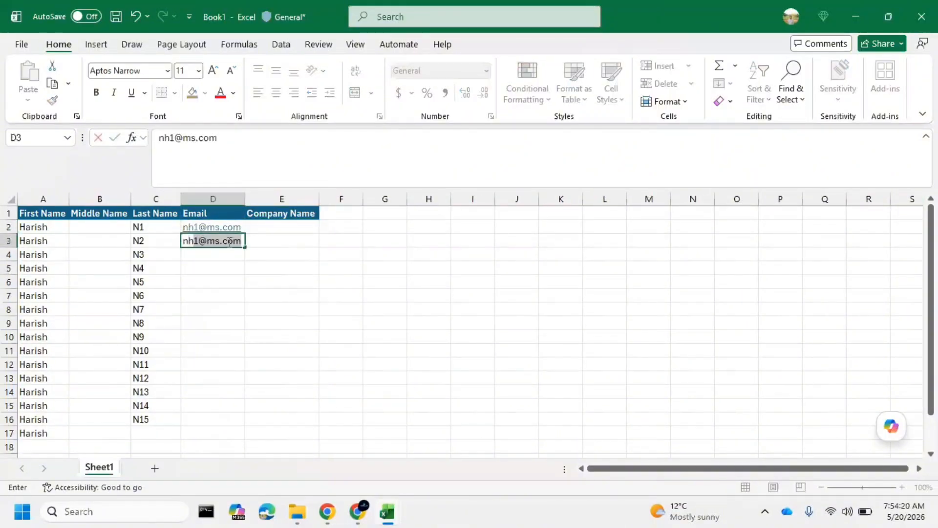
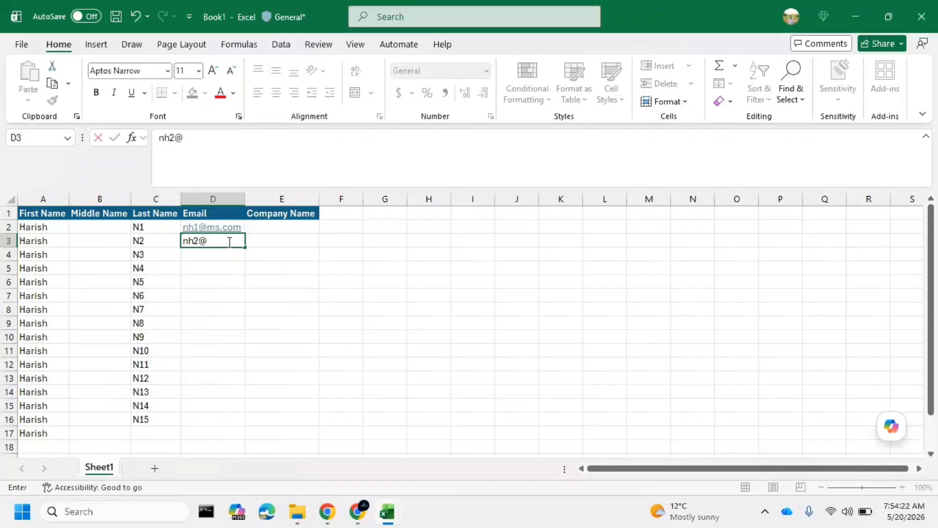
click(211, 296)
click(235, 231)
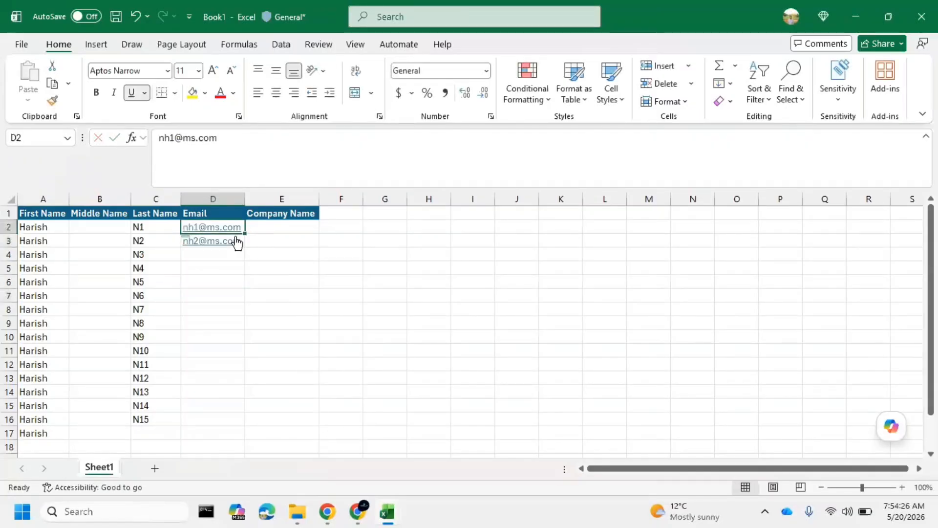
drag(236, 236, 256, 435)
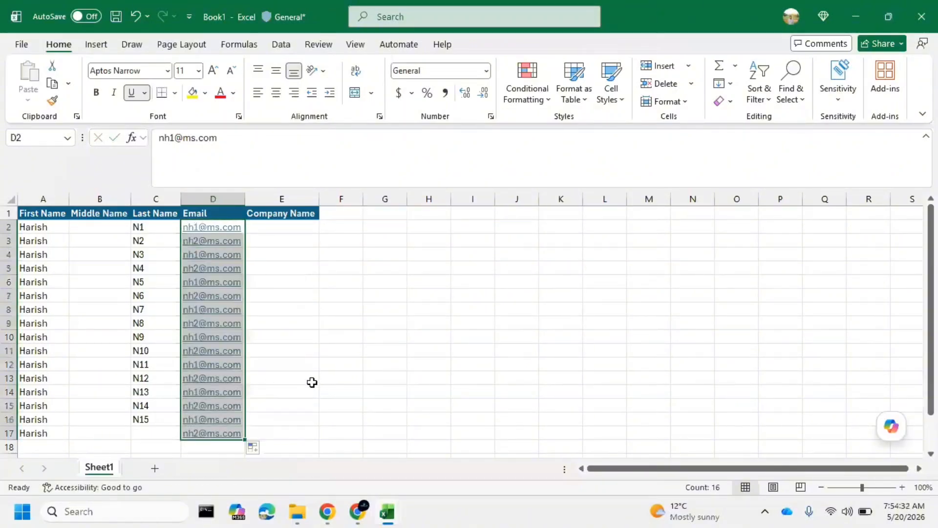
click(313, 384)
Enter N16 as the last name in C17
click(154, 430)
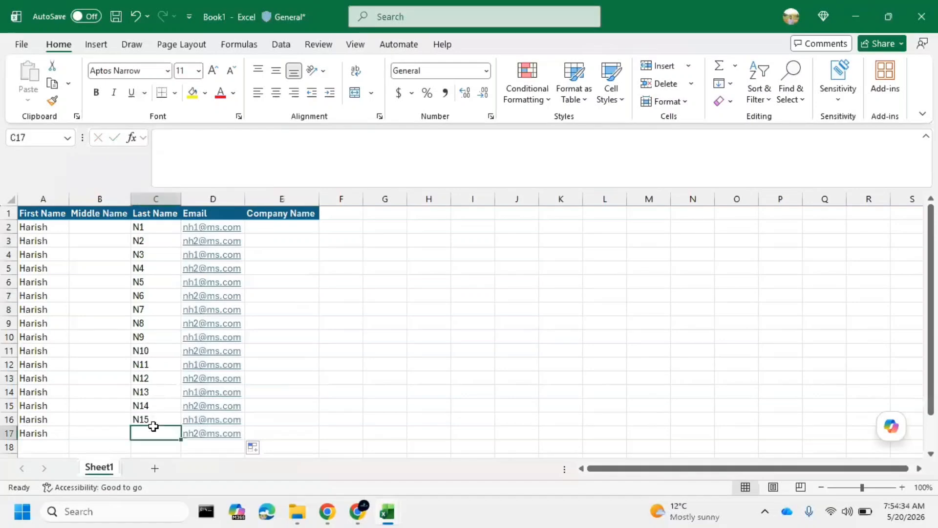
text(N16)
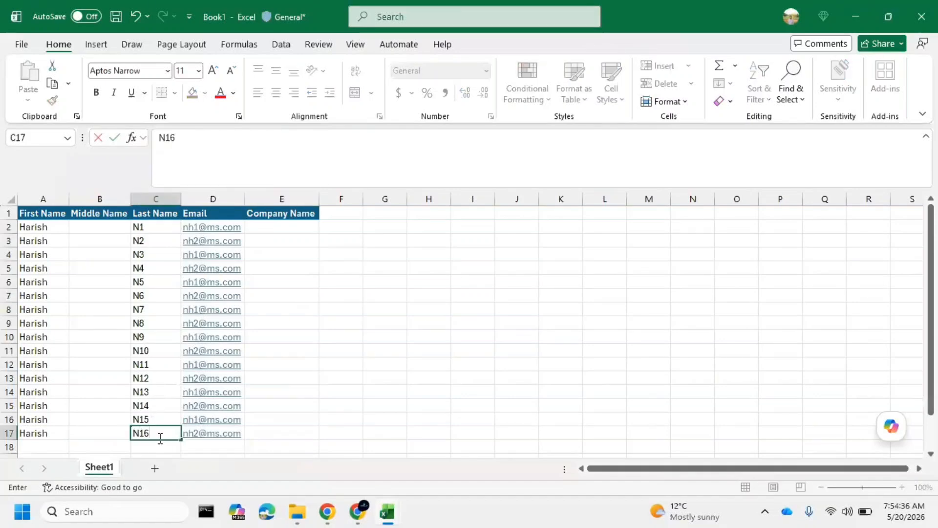
click(297, 359)
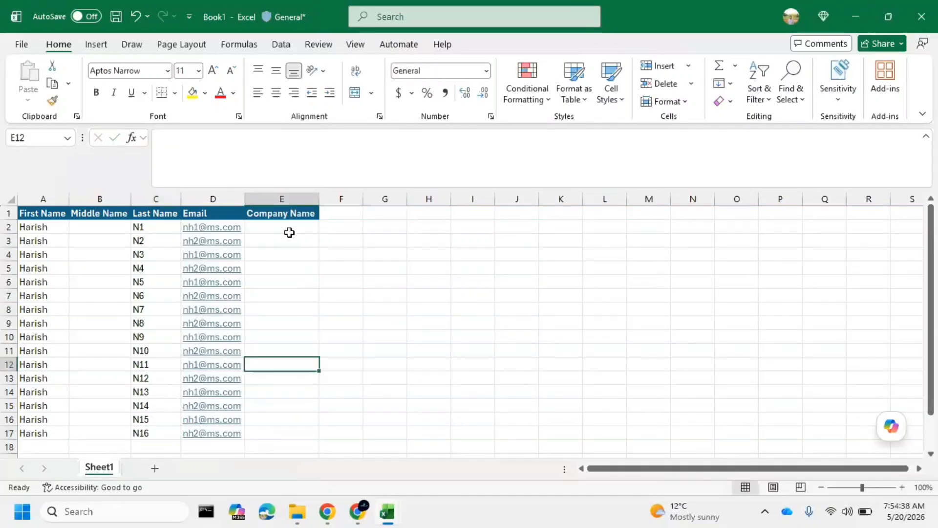
Enter SNIQ as the company name in E2 and fill it down to E17
click(289, 232)
text(SNIQ)
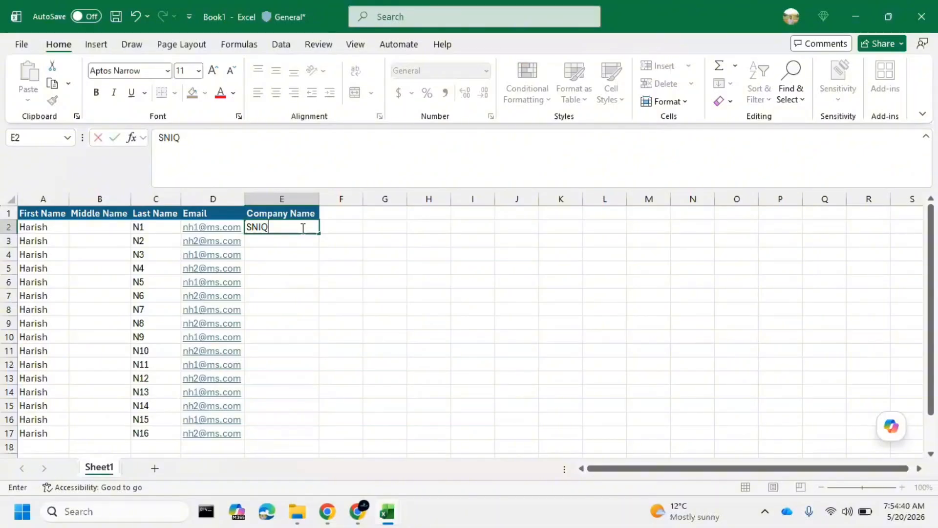
key(Return)
click(309, 229)
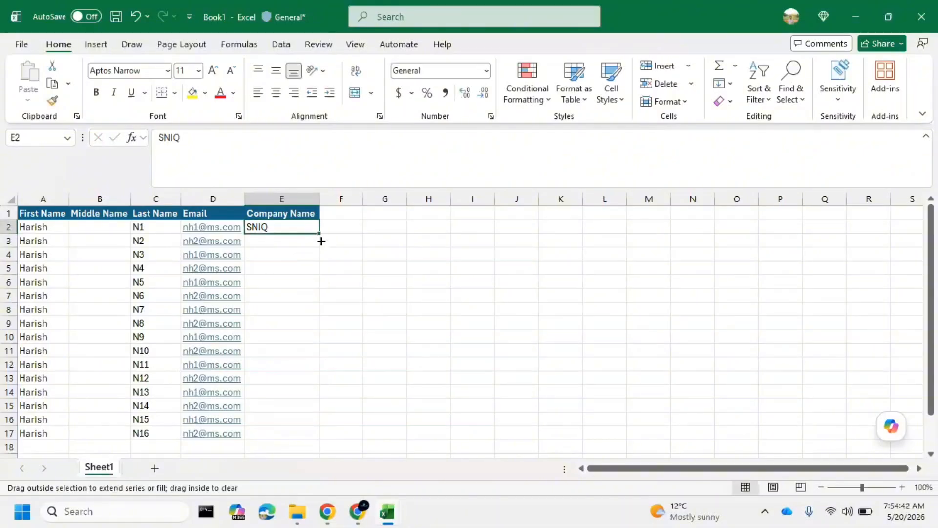
drag(321, 241, 324, 442)
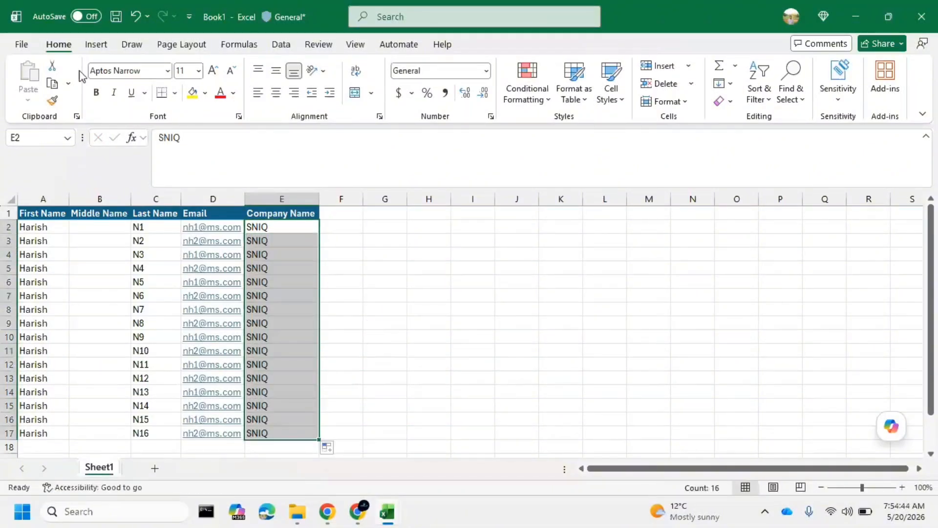
Start saving the new workbook and choose Downloads as its location
click(116, 17)
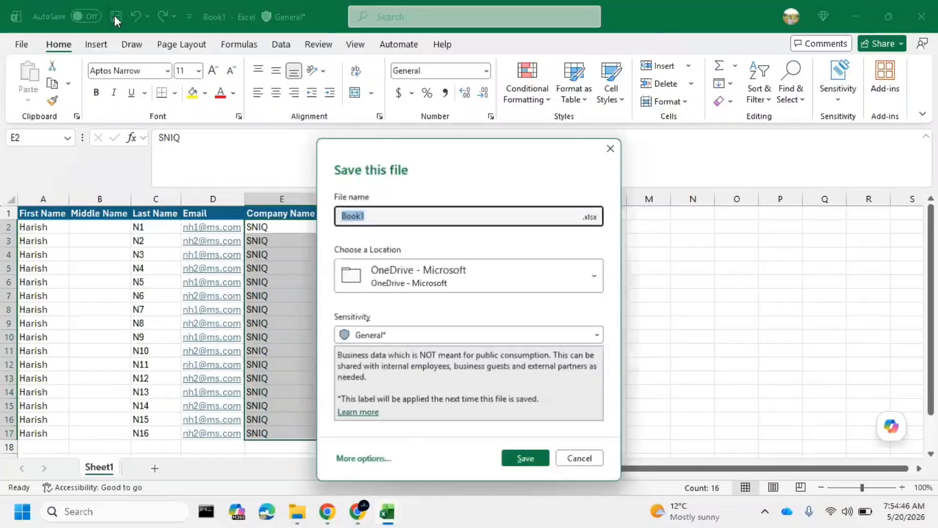
click(446, 286)
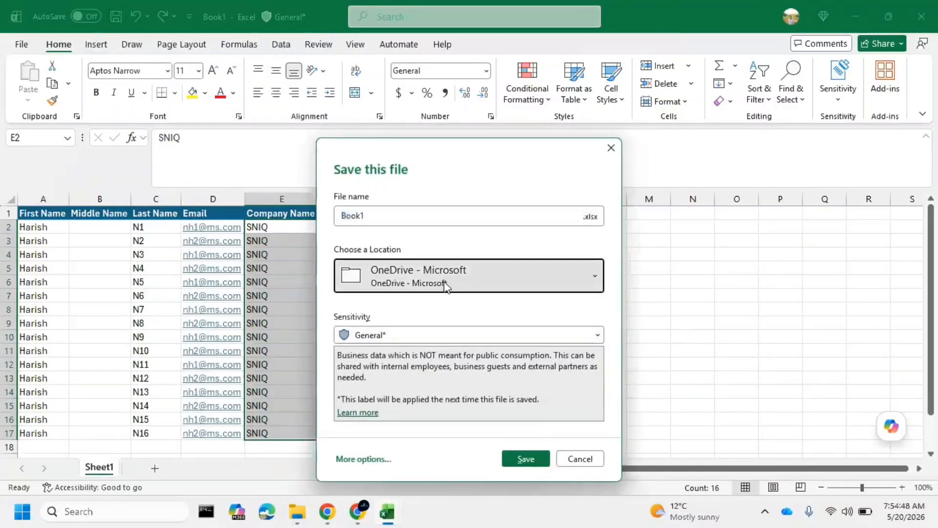
click(420, 151)
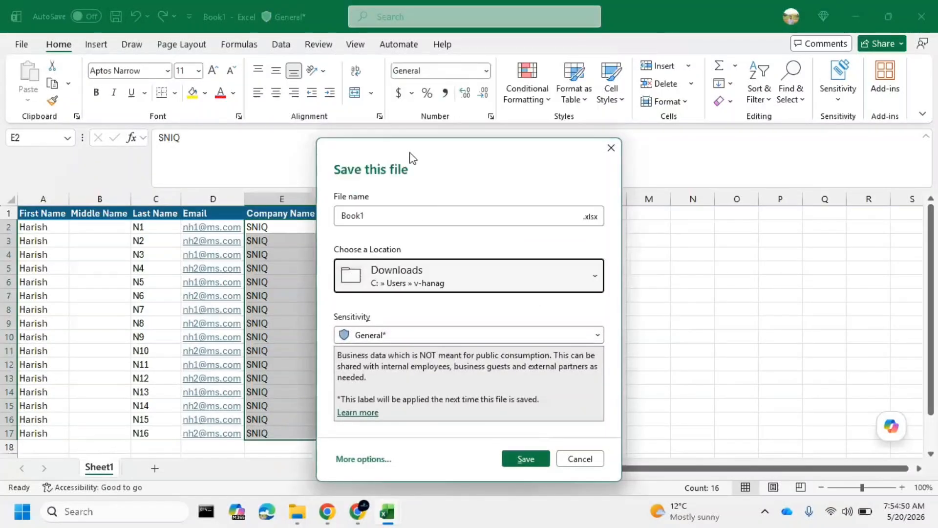
click(404, 338)
click(405, 337)
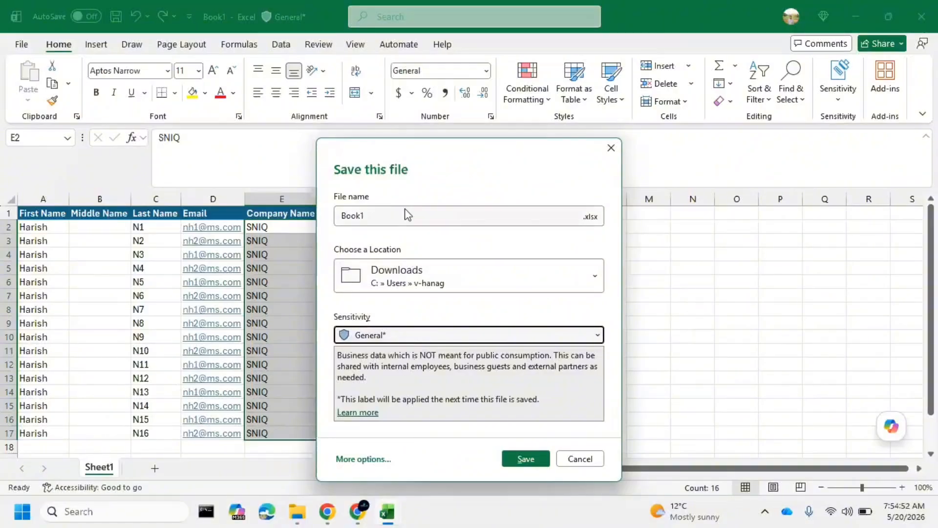
Save the file as CreateContacts in CSV UTF-8 (Comma delimited) format
click(591, 216)
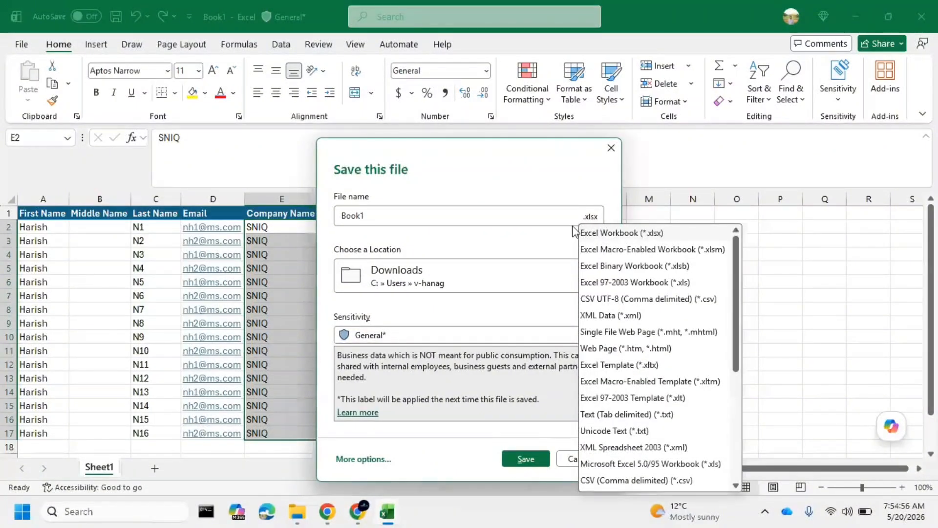
click(615, 300)
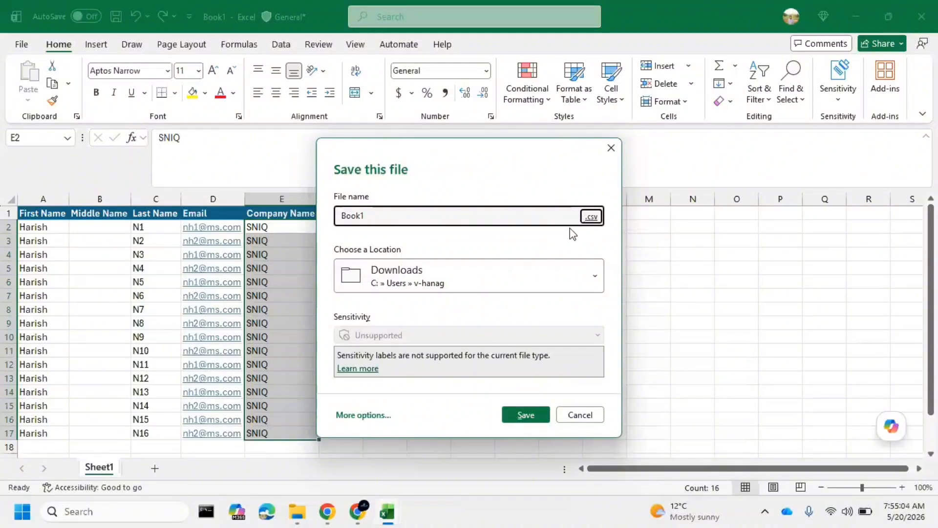
double_click(463, 219)
text(CreateContacts)
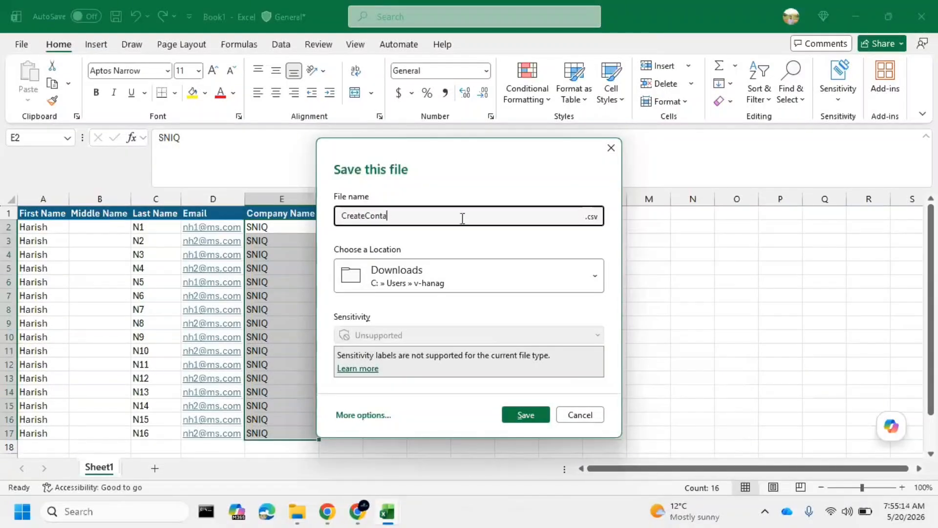
click(526, 415)
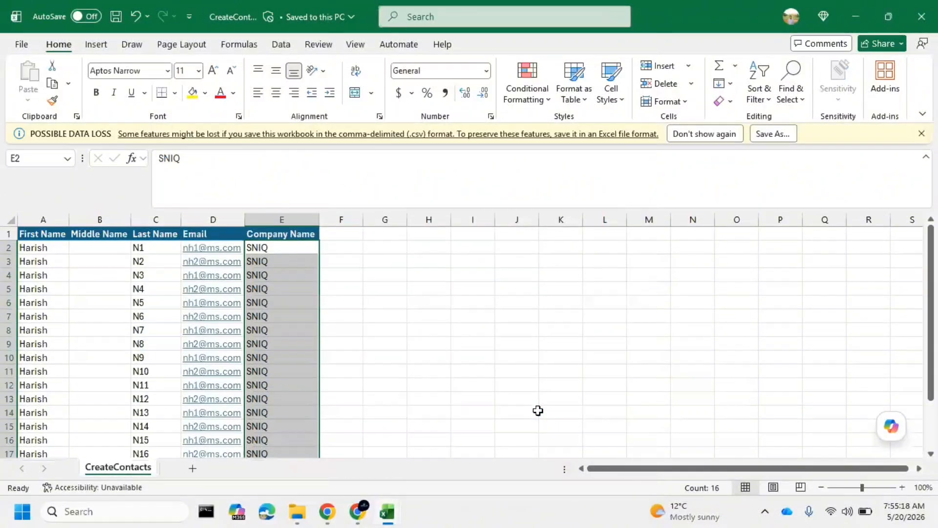
click(115, 16)
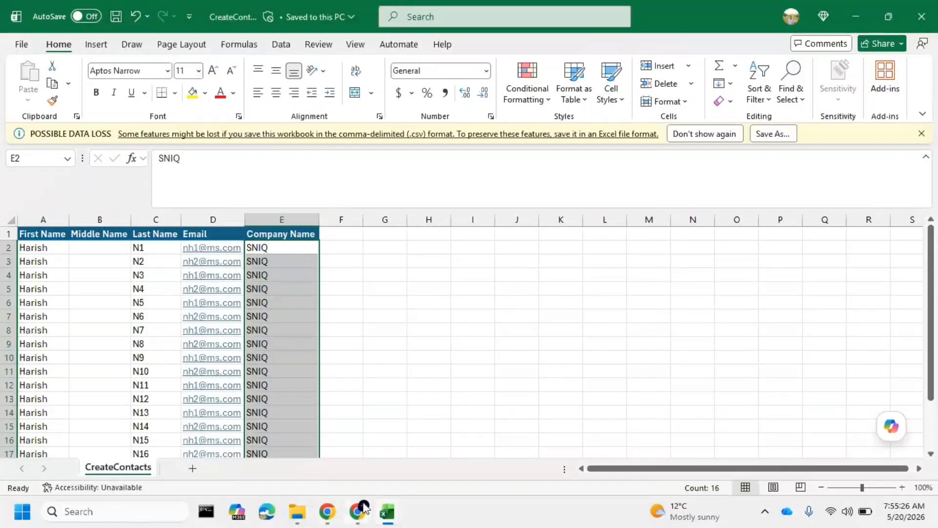
Switch to the Power Platform Environment Settings page in Chrome and open the My Imports list under Data Management
click(289, 511)
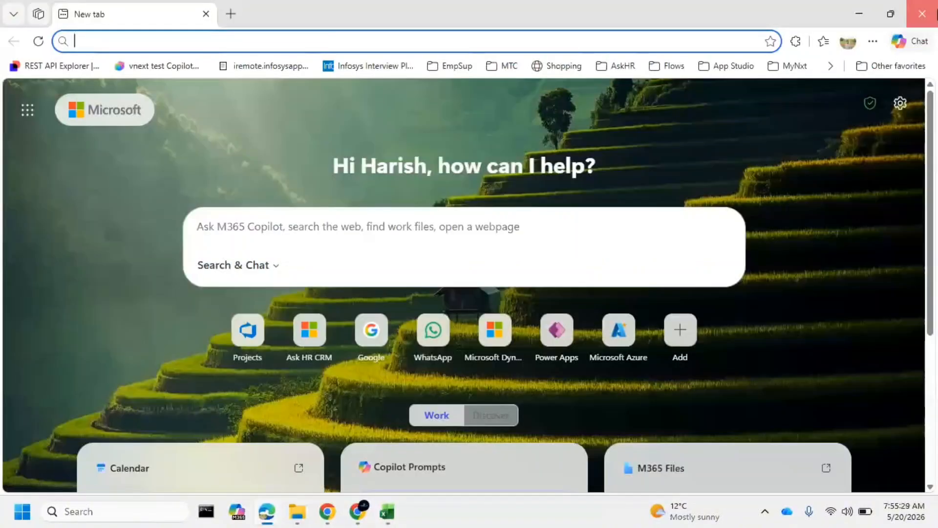
click(931, 14)
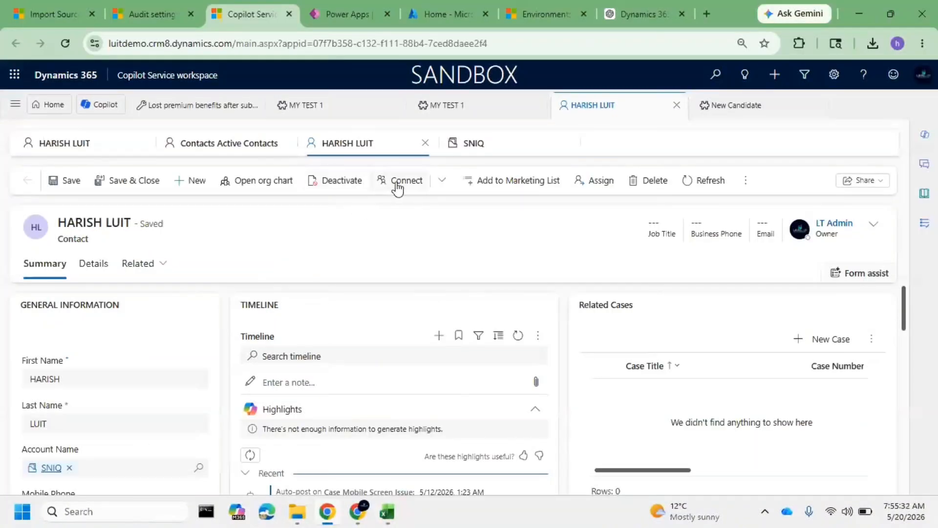
click(48, 13)
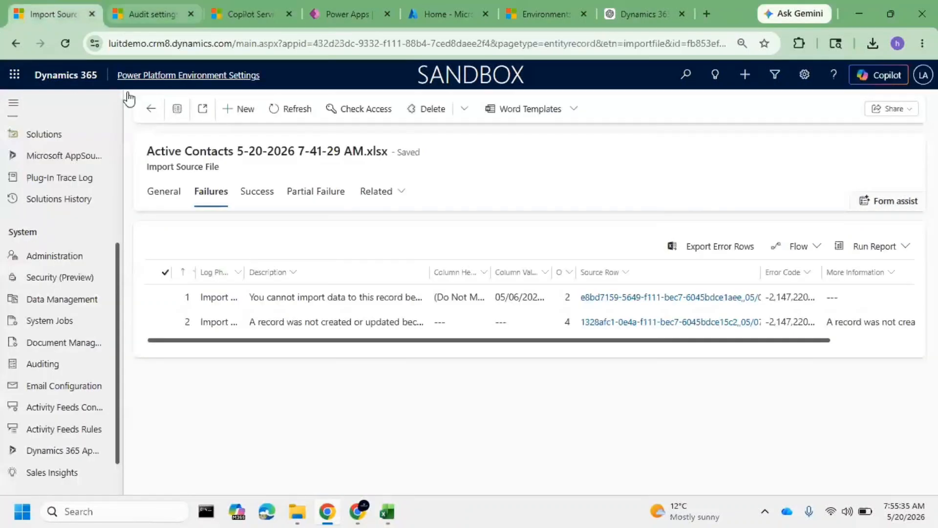
click(77, 303)
click(171, 348)
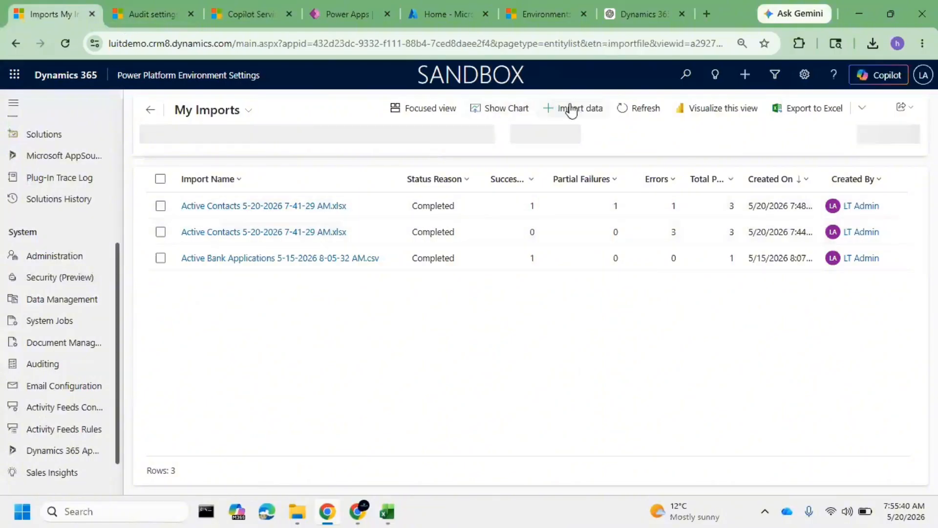
Start a new data import, upload CreateContacts from Downloads, and continue to the file upload summary
click(571, 109)
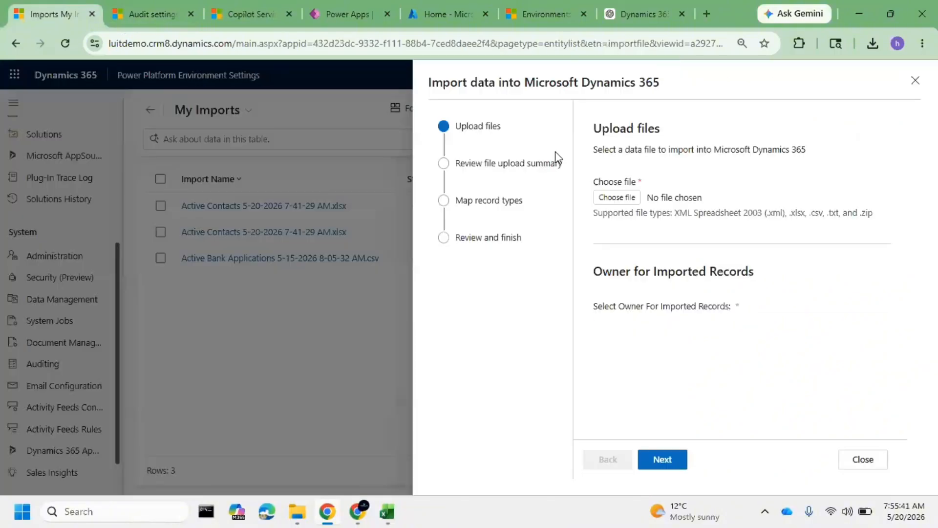
click(635, 199)
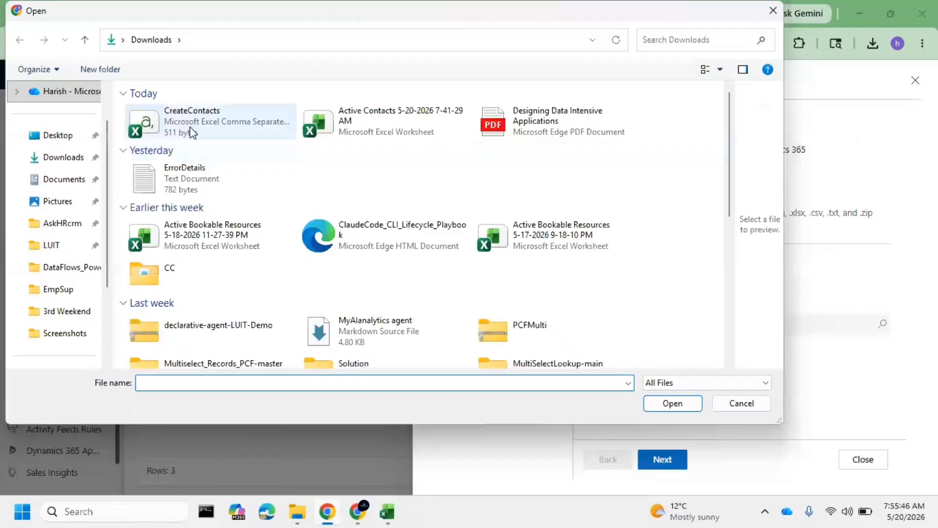
click(195, 127)
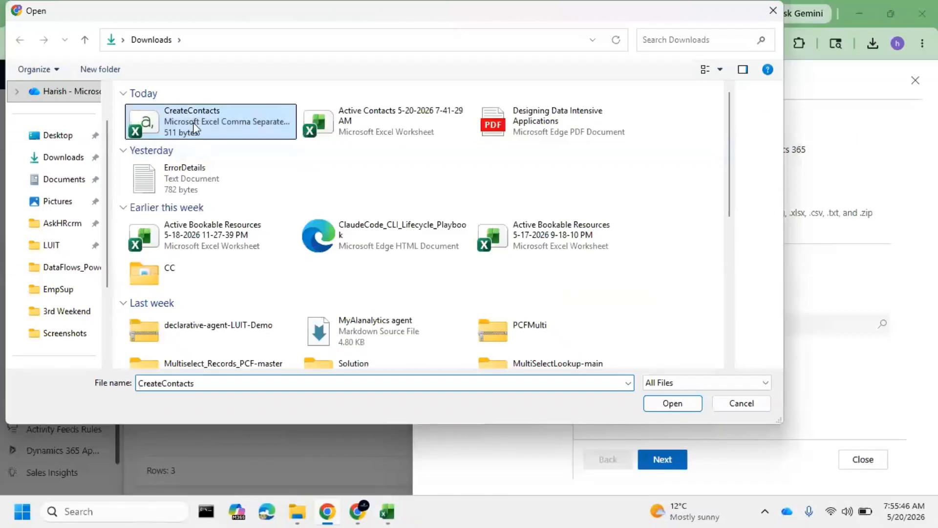
click(674, 404)
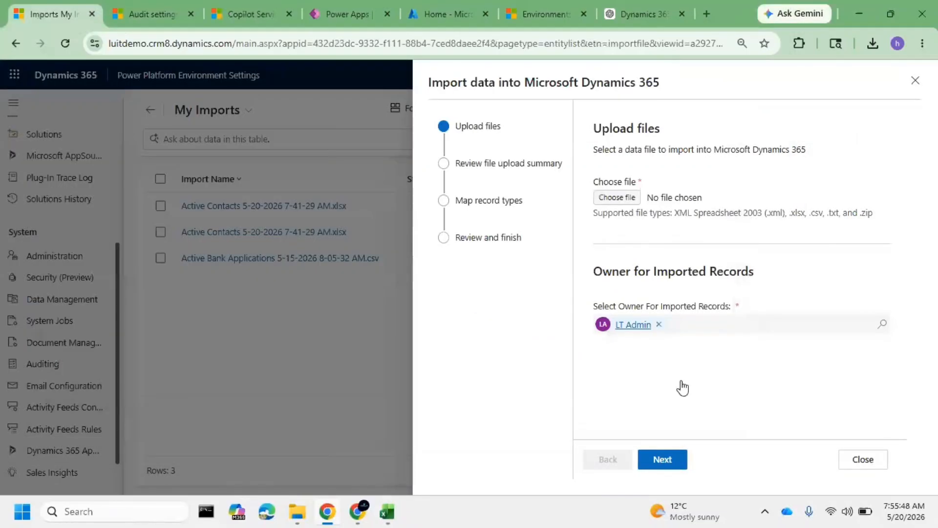
click(674, 468)
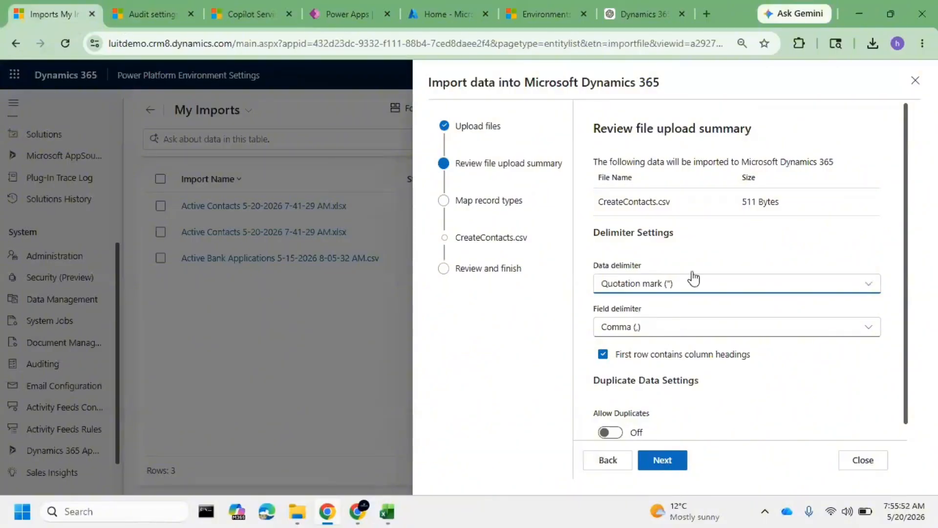
Review the CSV upload summary, turn on Allow Duplicates, and continue to mapping record types
drag(670, 202, 663, 202)
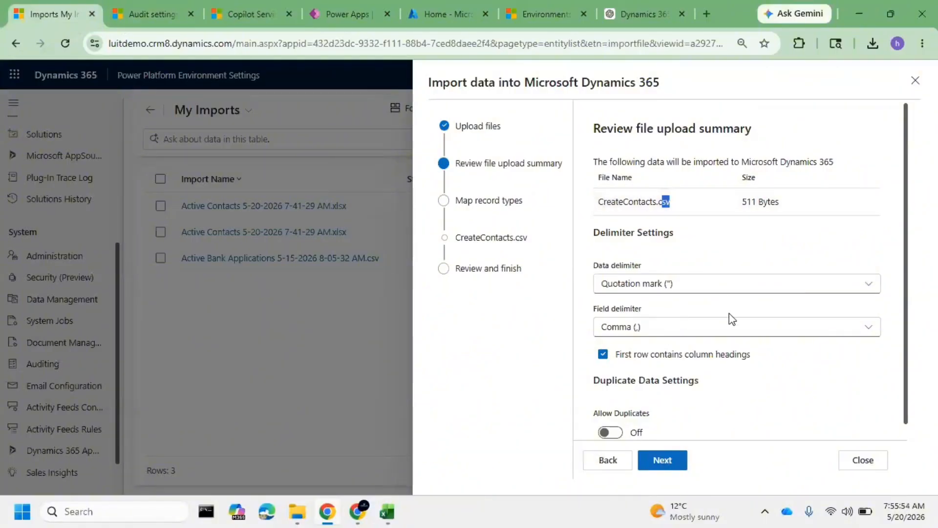
scroll(718, 342, down, 1)
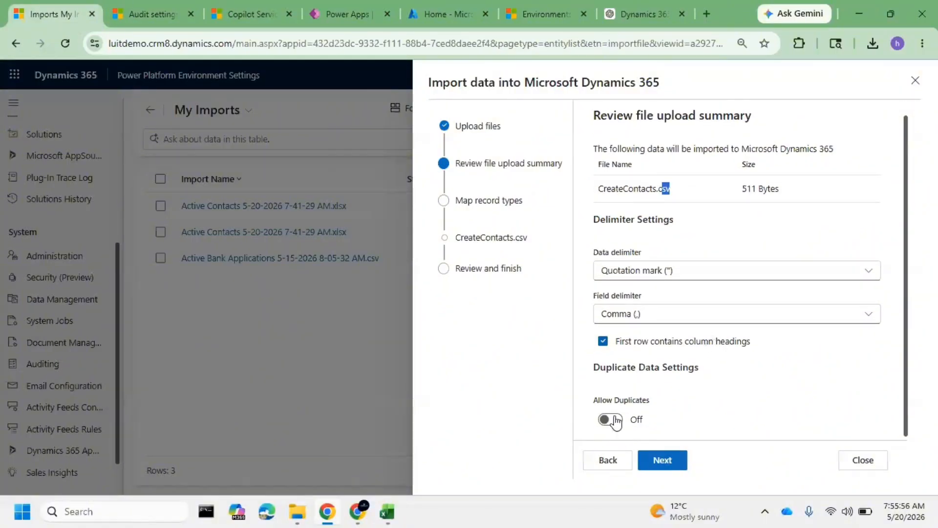
click(614, 420)
click(680, 458)
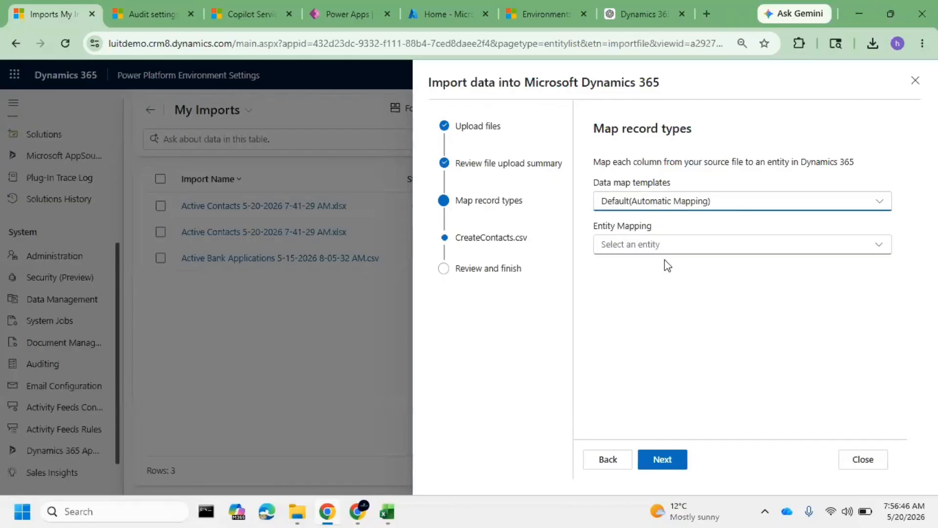
Map the CreateContacts.csv source file to the Contact entity, keeping the Default (Automatic Mapping) template
click(679, 243)
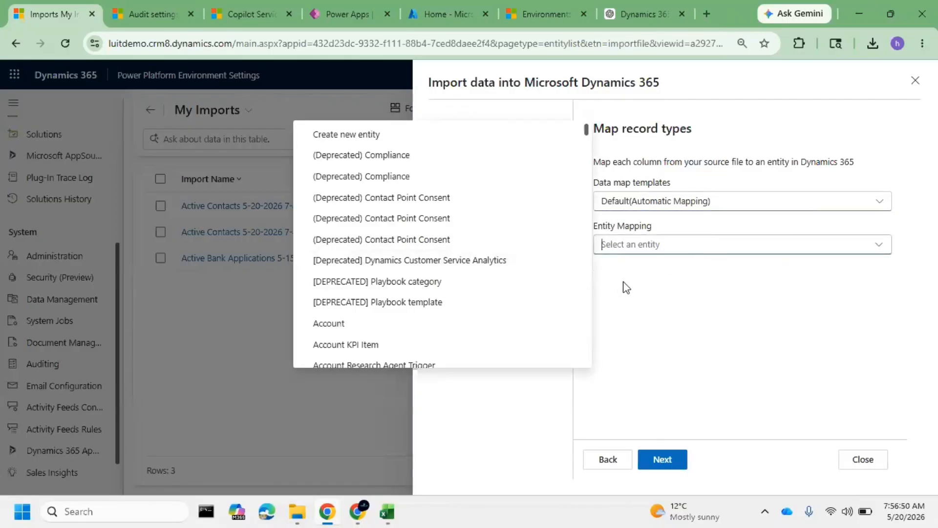
text(c)
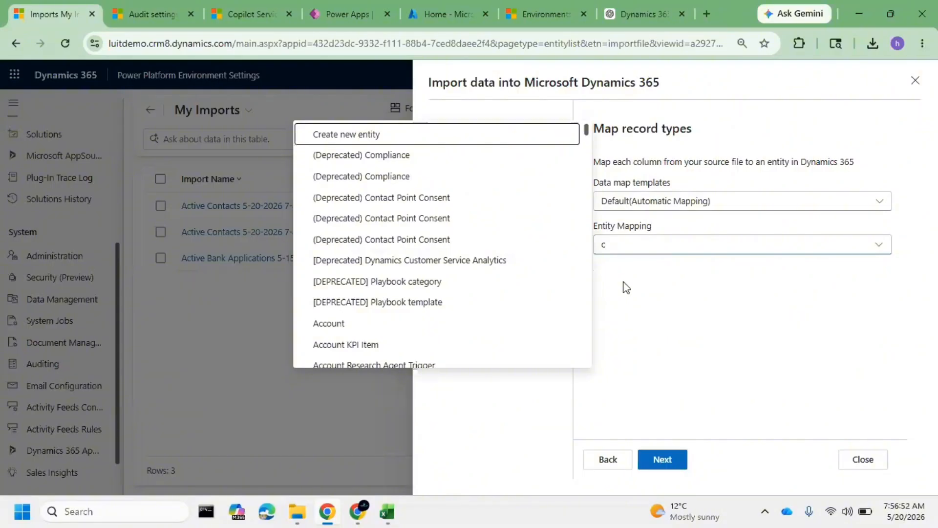
scroll(461, 255, down, 10)
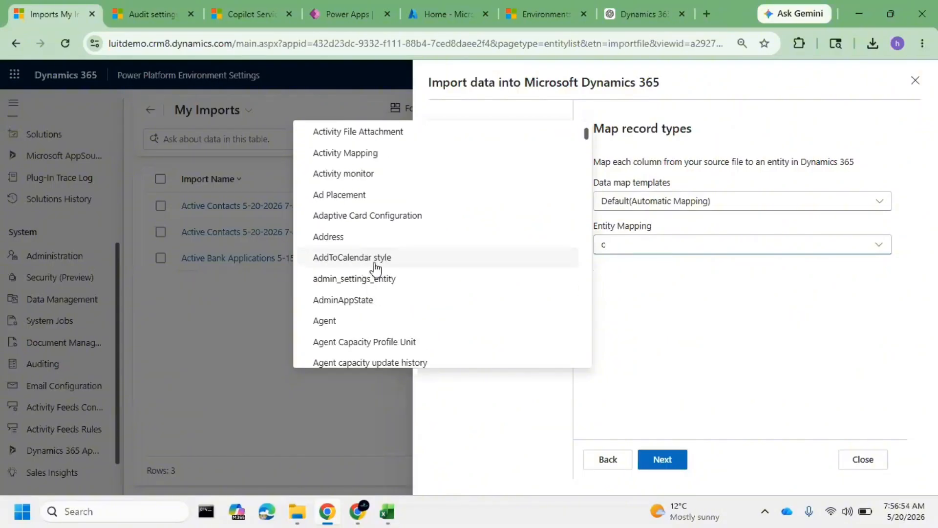
scroll(375, 268, down, 15)
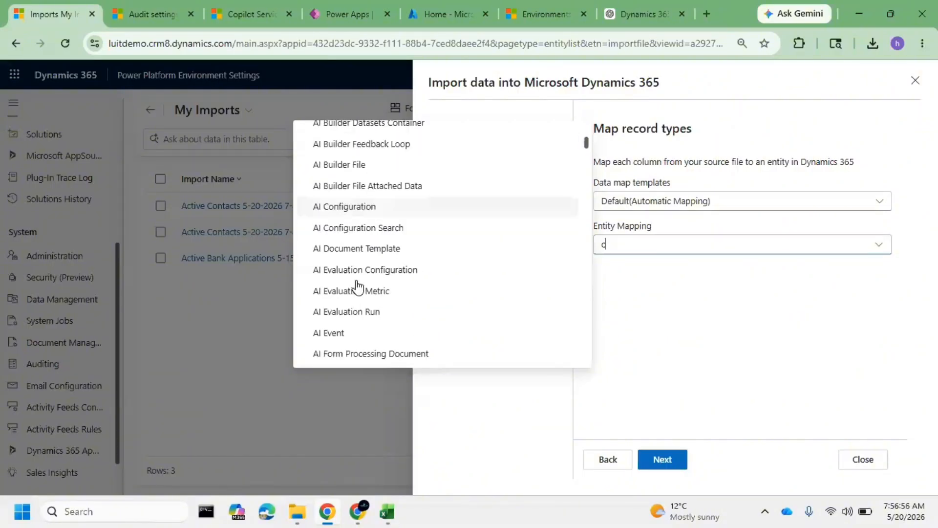
scroll(358, 288, down, 15)
scroll(373, 293, down, 3)
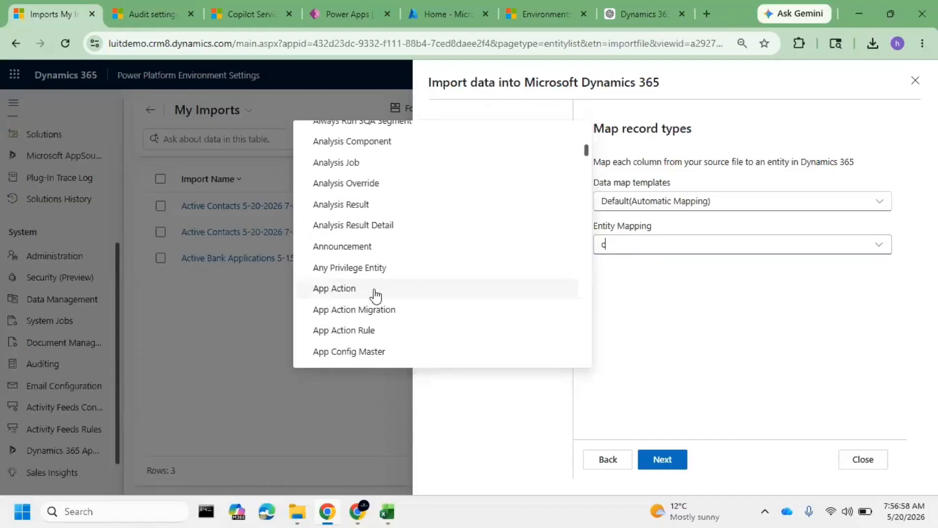
scroll(376, 295, down, 20)
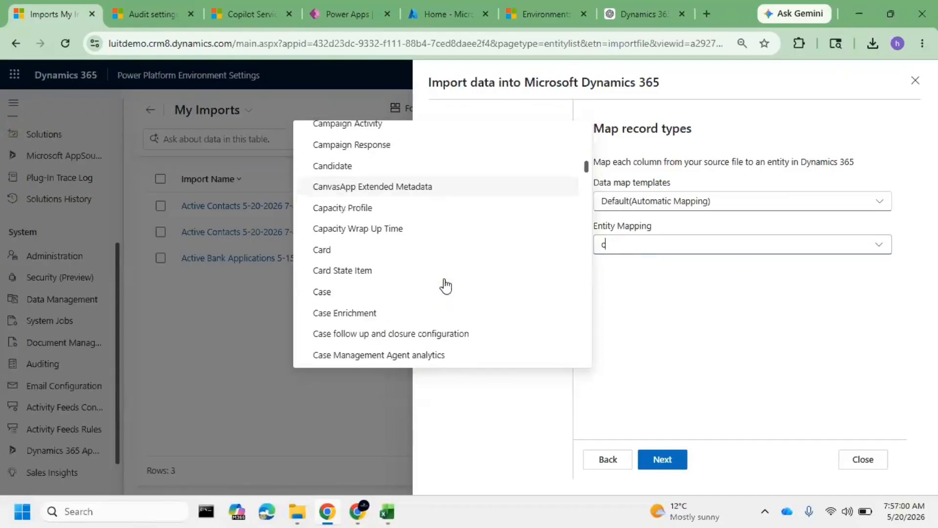
scroll(342, 296, down, 8)
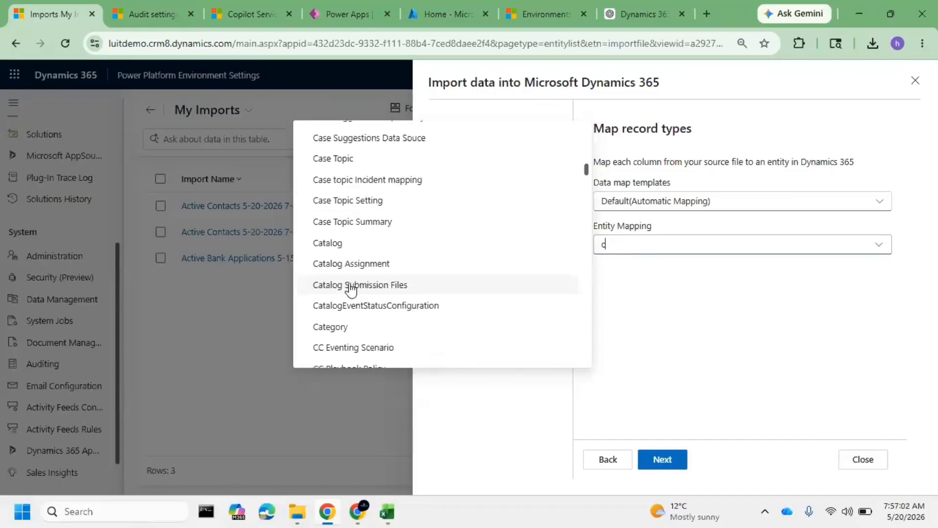
scroll(362, 289, down, 8)
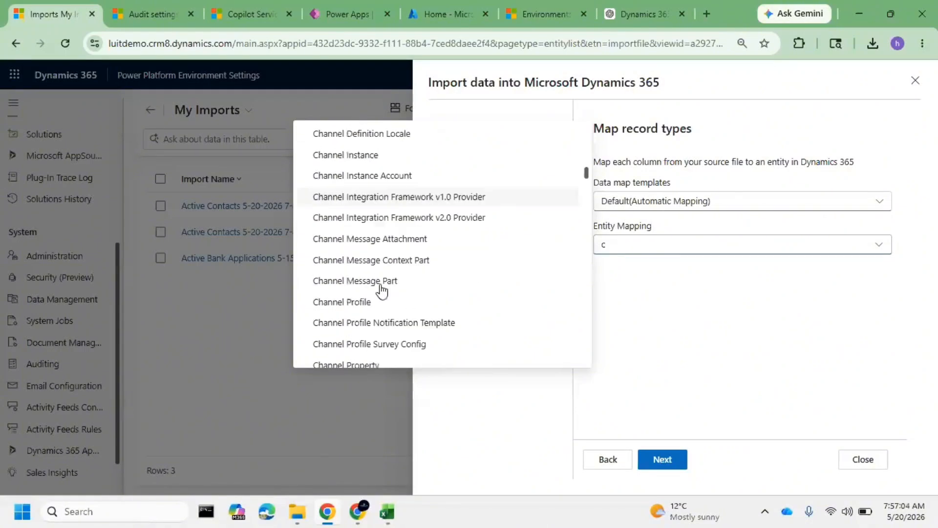
scroll(381, 291, down, 10)
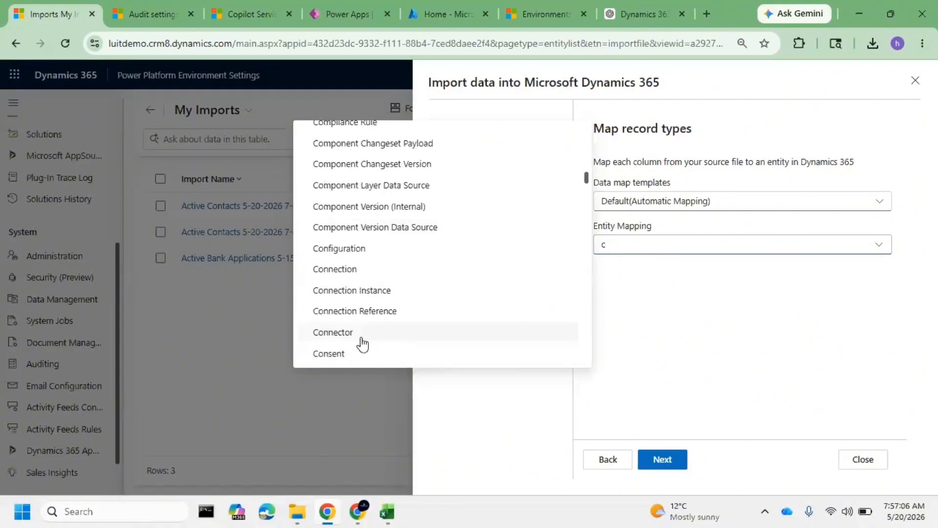
scroll(362, 337, down, 10)
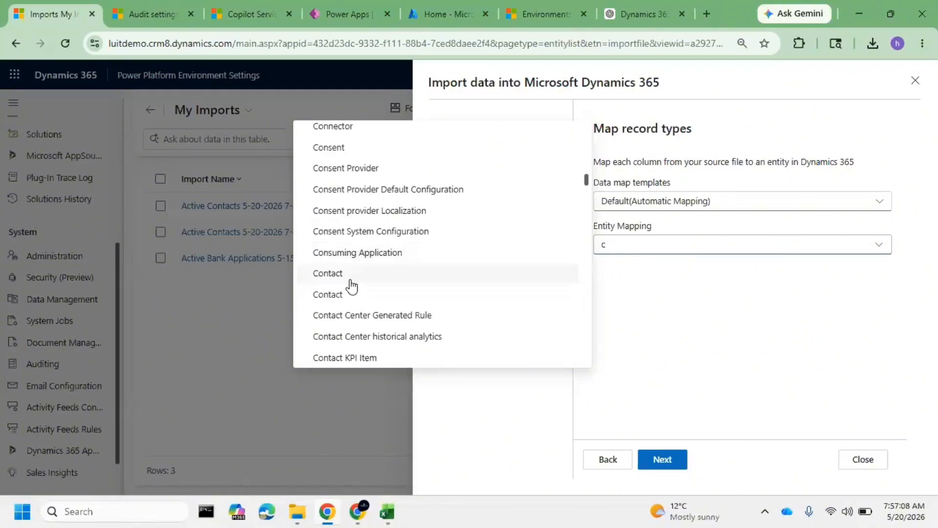
click(350, 276)
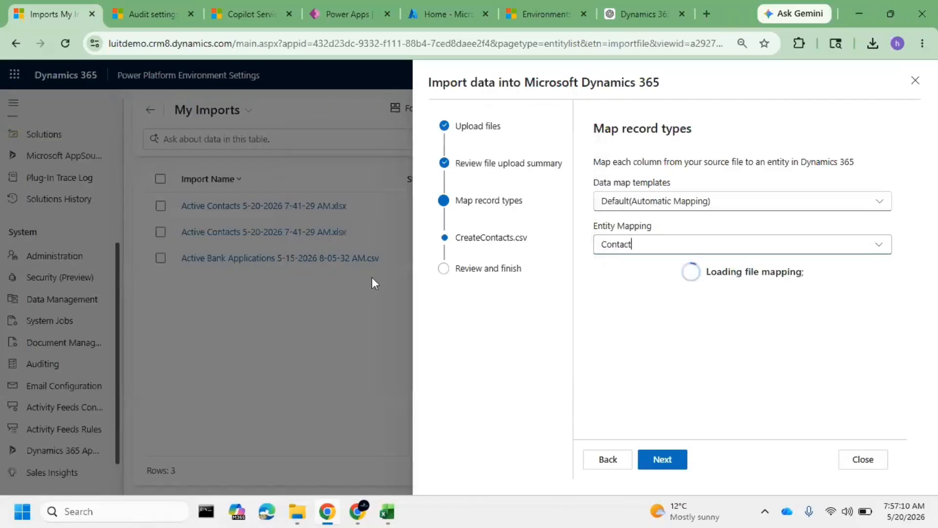
Review the required, optional and Company Name lookup field mappings, keep them as proposed, and submit the CreateContacts.csv import
scroll(711, 318, down, 4)
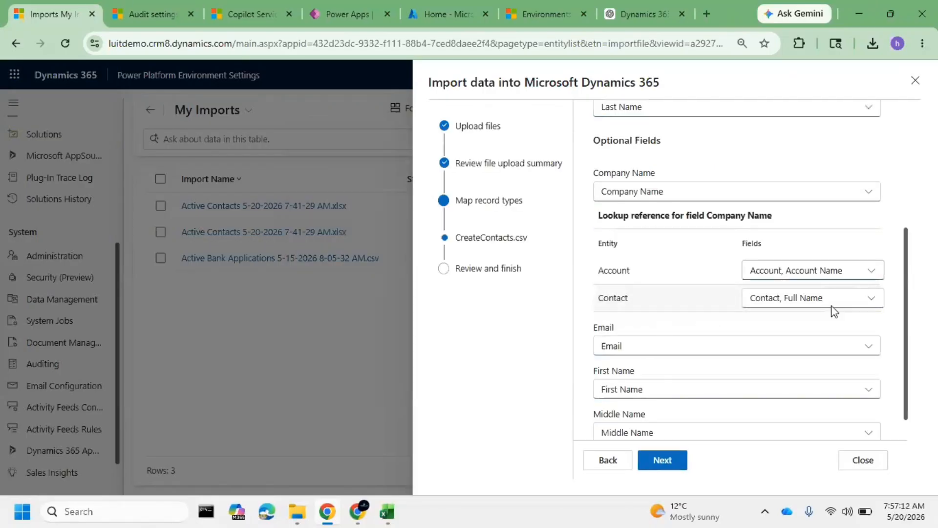
scroll(706, 264, up, 2)
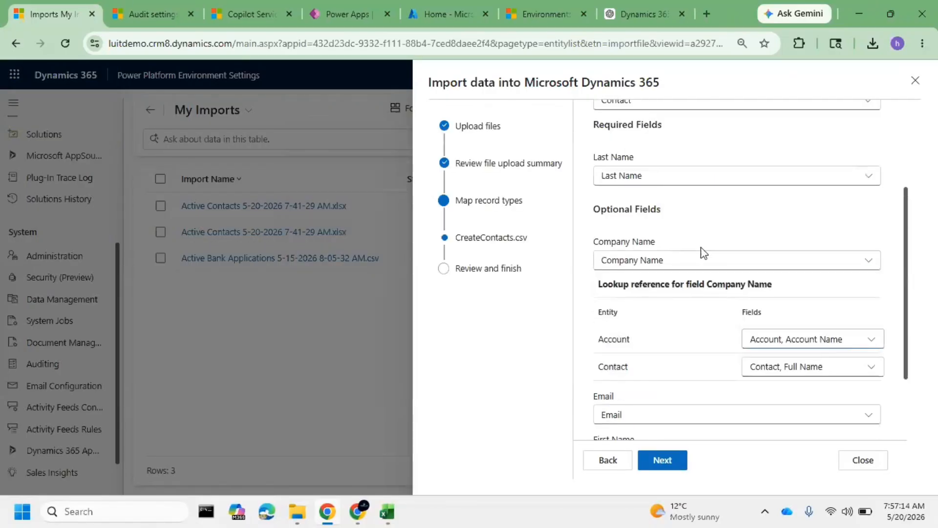
scroll(690, 273, down, 2)
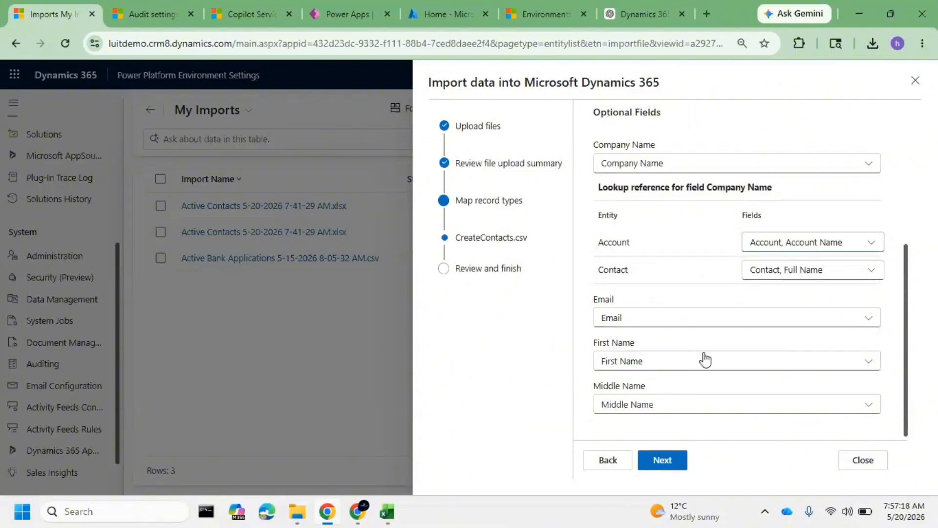
drag(615, 299, 594, 301)
click(635, 319)
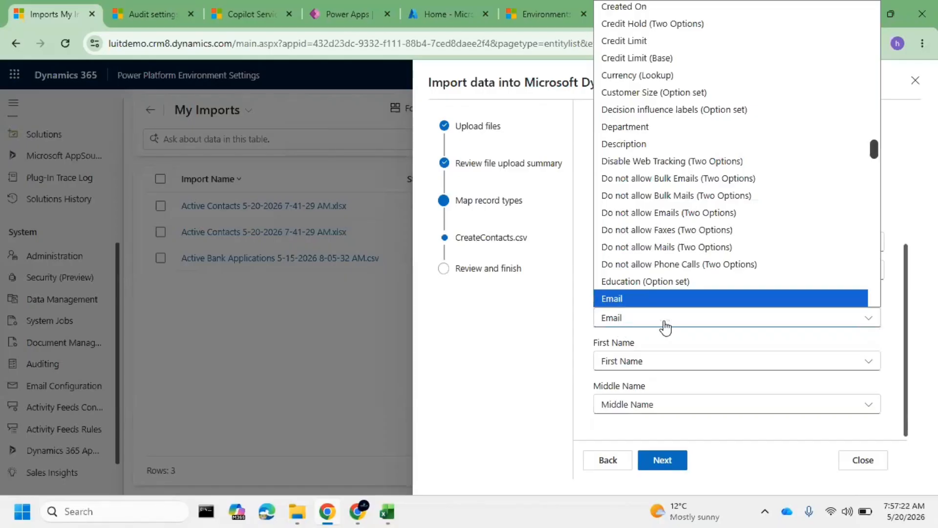
click(556, 339)
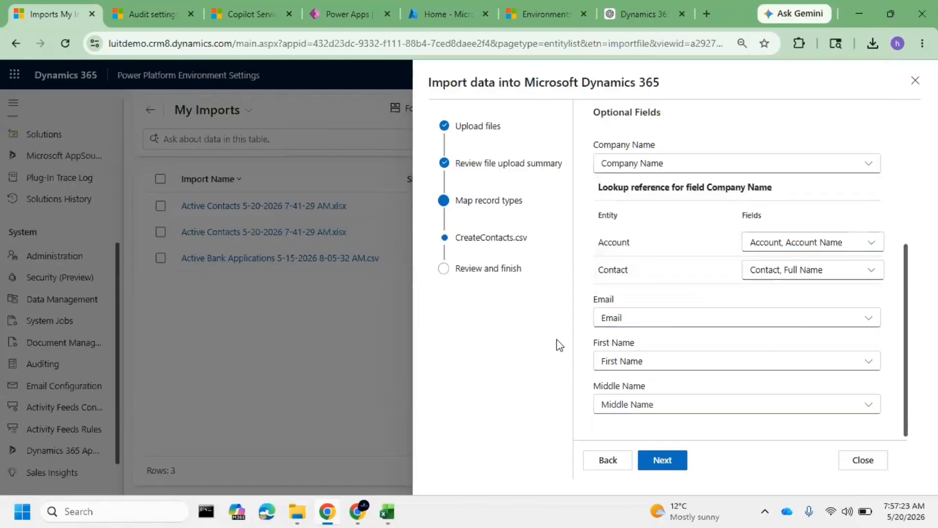
click(677, 462)
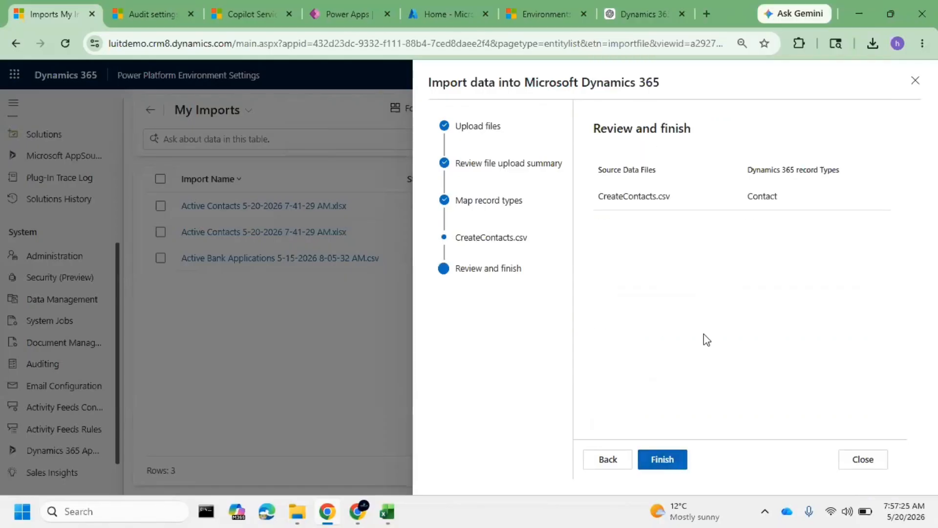
click(678, 462)
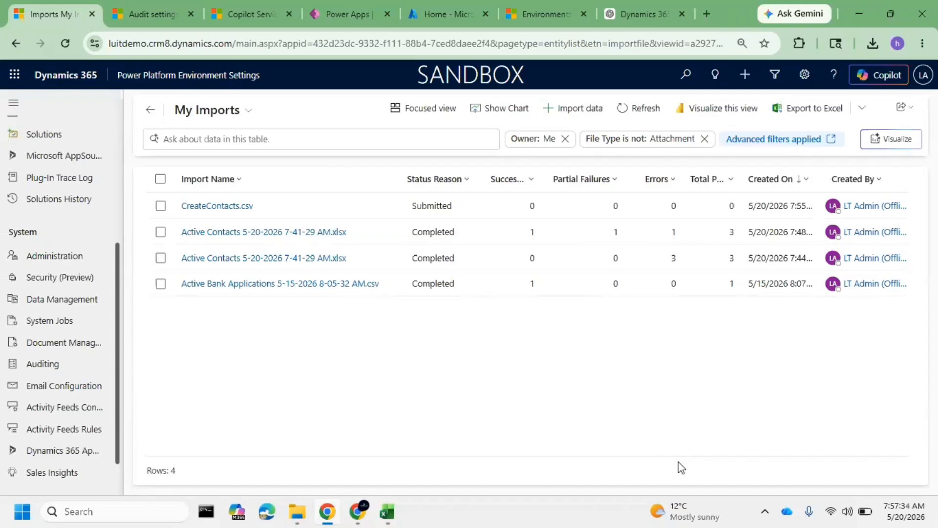
Refresh the My Imports list repeatedly to check the status of the CreateContacts.csv import
click(630, 111)
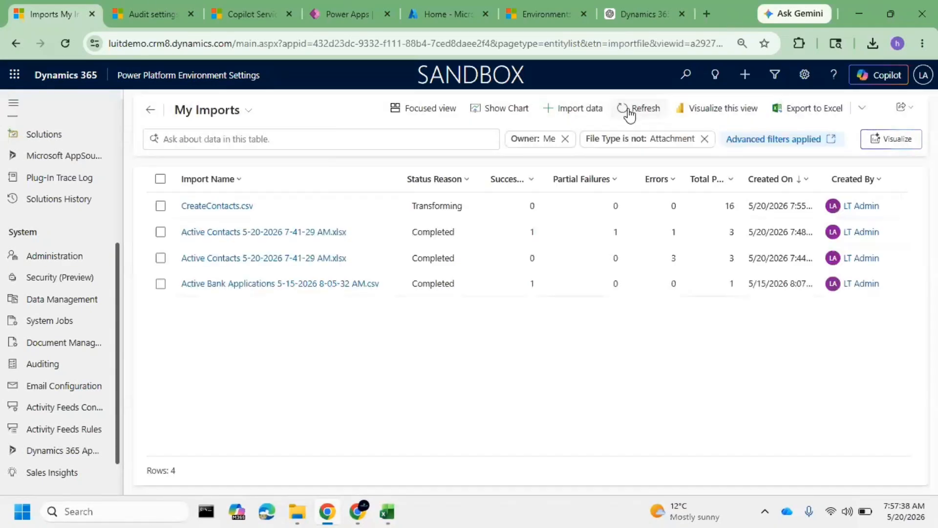
click(631, 111)
click(630, 112)
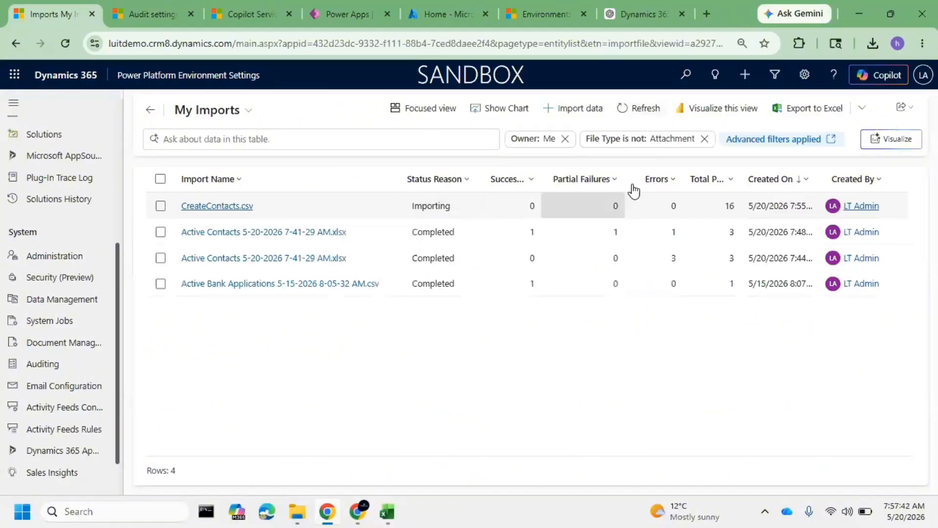
click(658, 110)
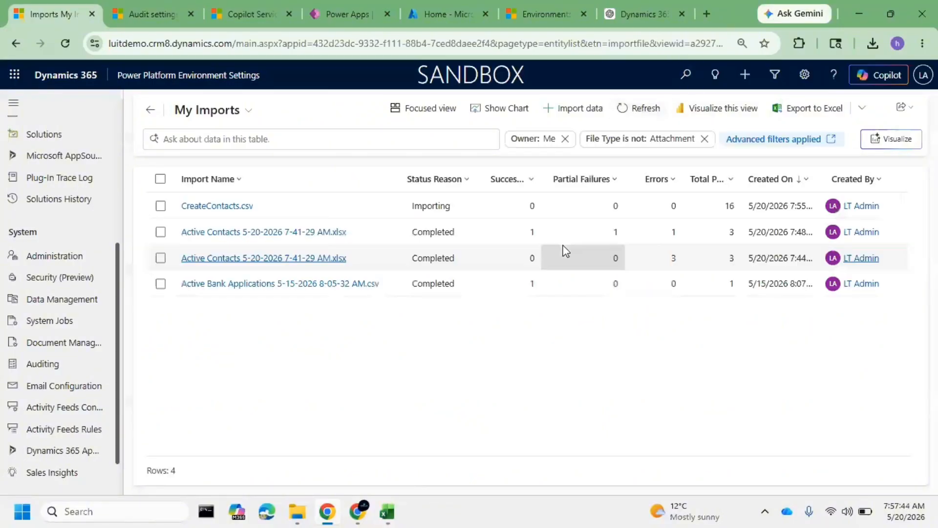
Widen the Total Processed and Successes columns to show their full headings, and refresh the imports list
click(737, 179)
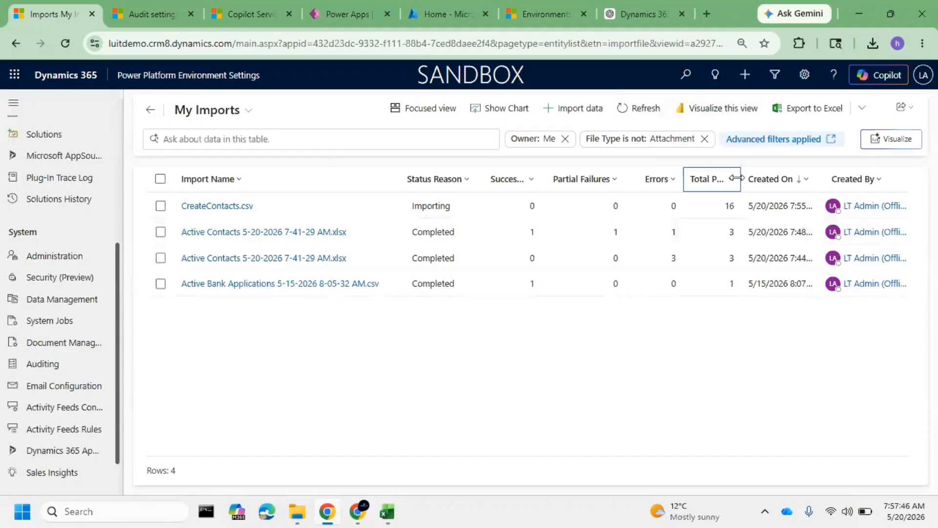
drag(740, 177, 799, 177)
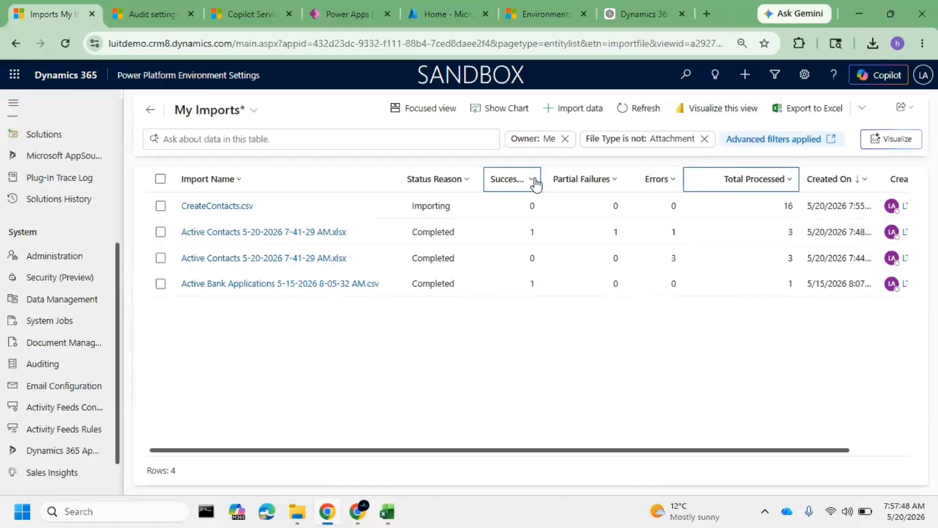
drag(542, 177, 568, 177)
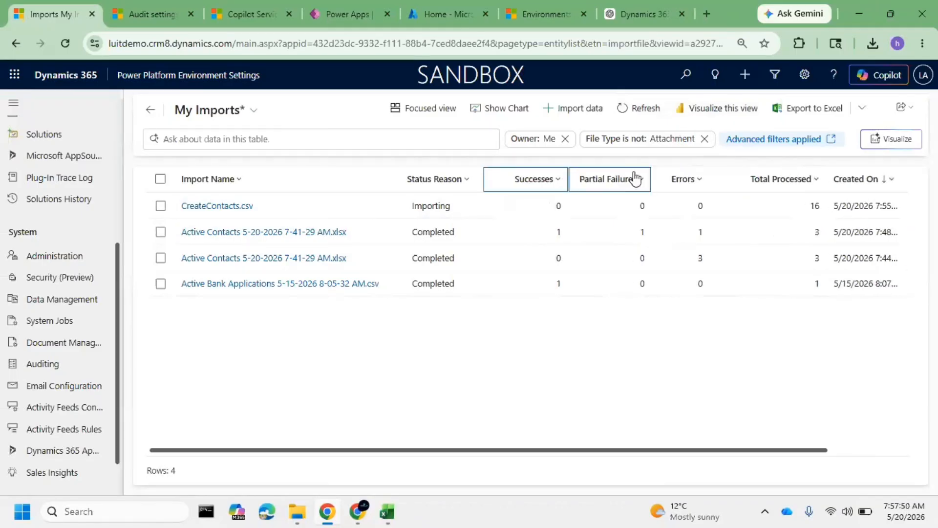
click(645, 110)
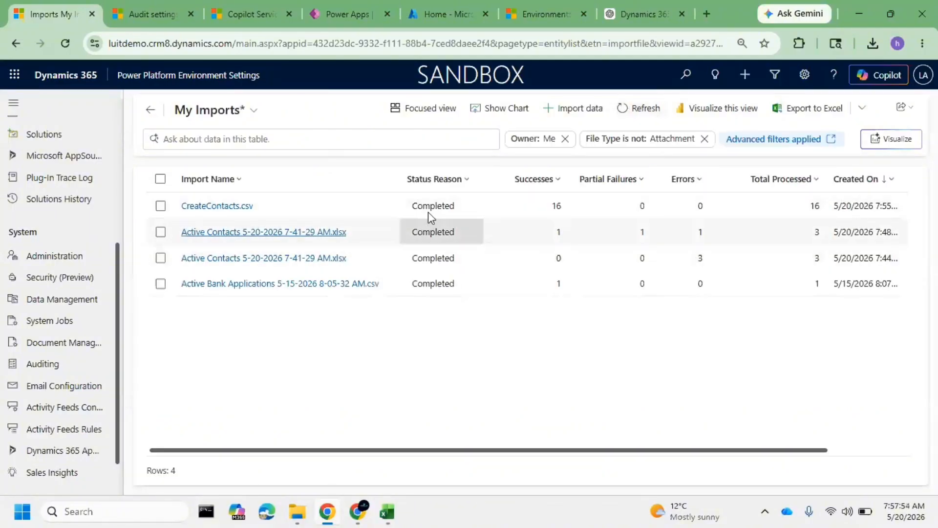
Switch to the Copilot Service workspace and open the My Active Contacts list
click(244, 17)
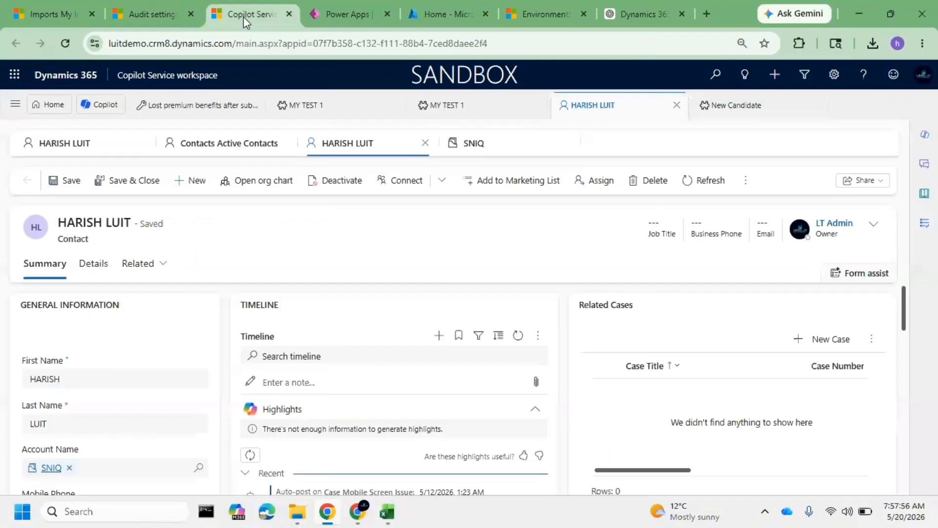
click(15, 74)
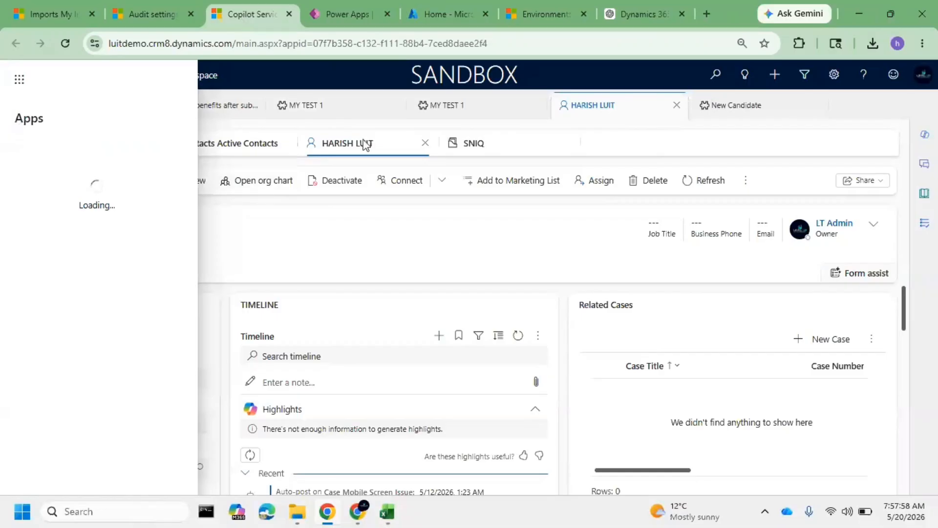
click(389, 216)
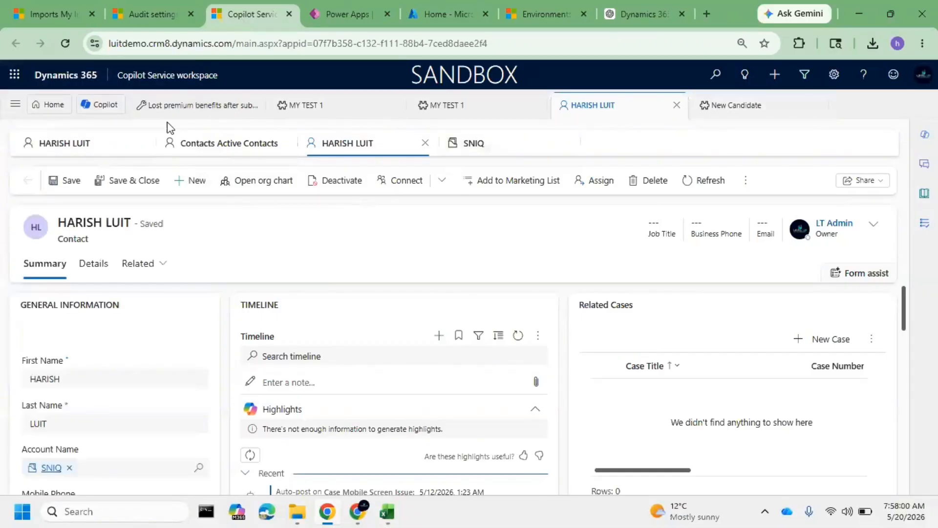
click(15, 103)
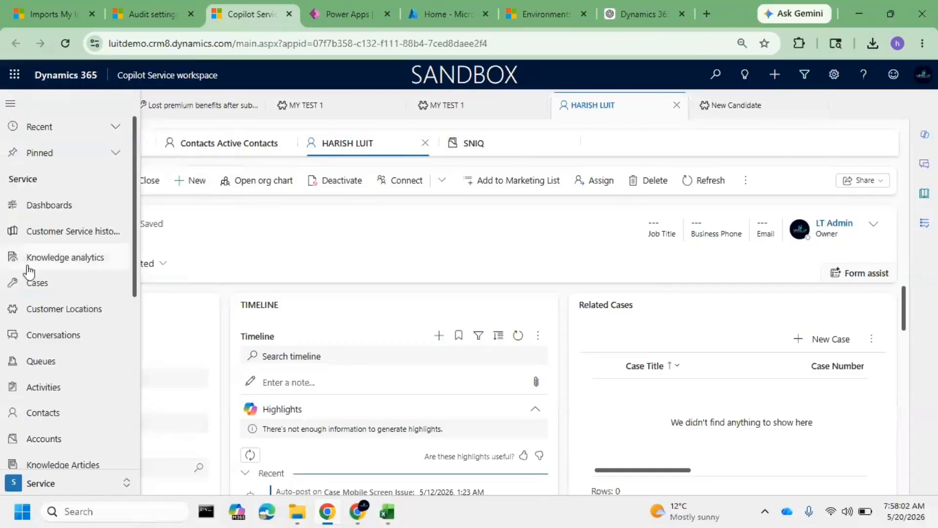
scroll(28, 271, down, 3)
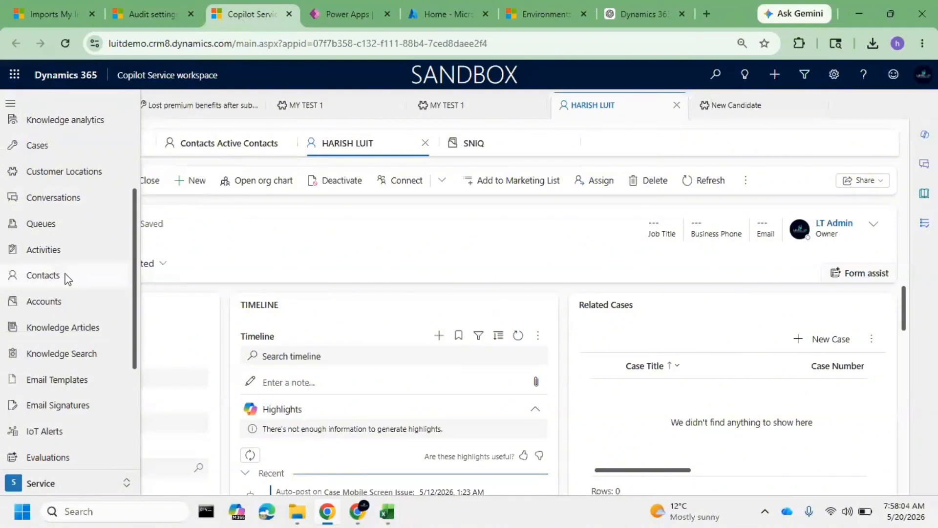
click(67, 278)
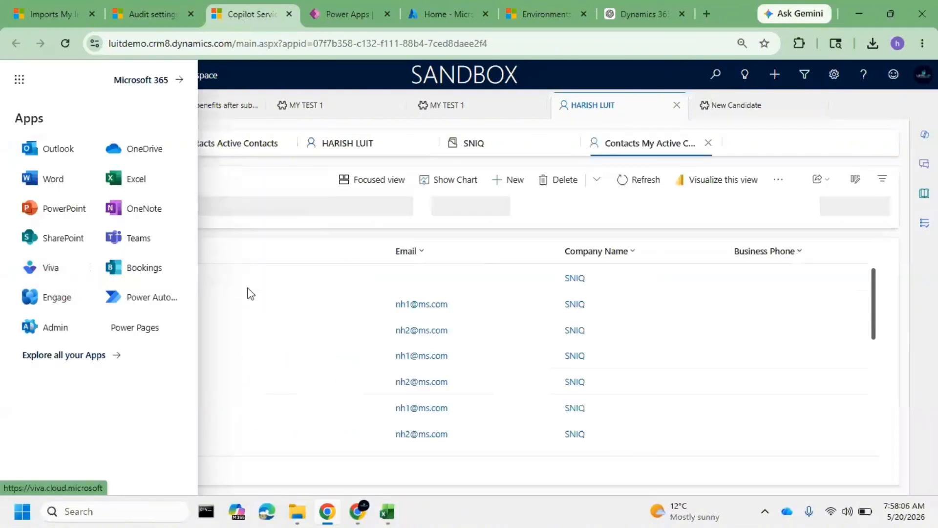
click(295, 182)
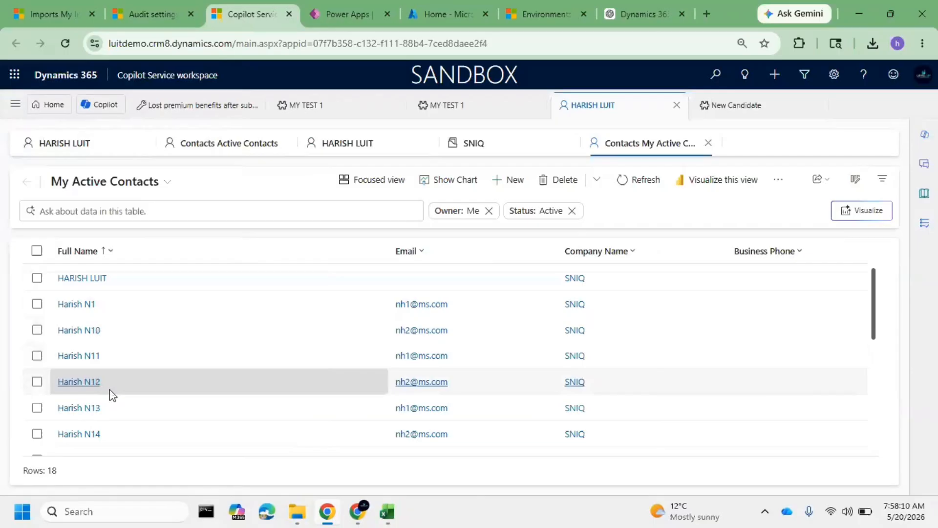
Look through My Active Contacts for the imported records and return to the My Imports list in Power Platform Environment Settings
scroll(113, 395, down, 5)
scroll(124, 396, up, 5)
click(106, 253)
click(116, 276)
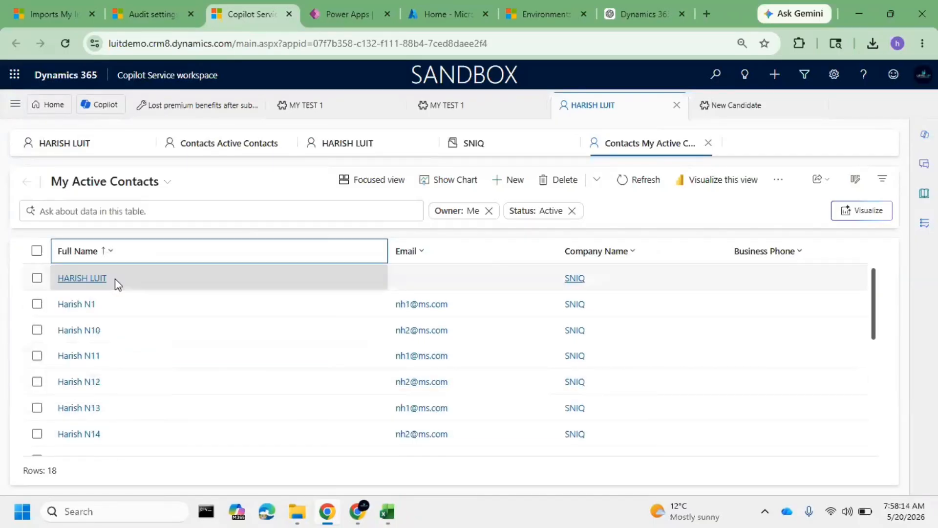
scroll(174, 377, down, 5)
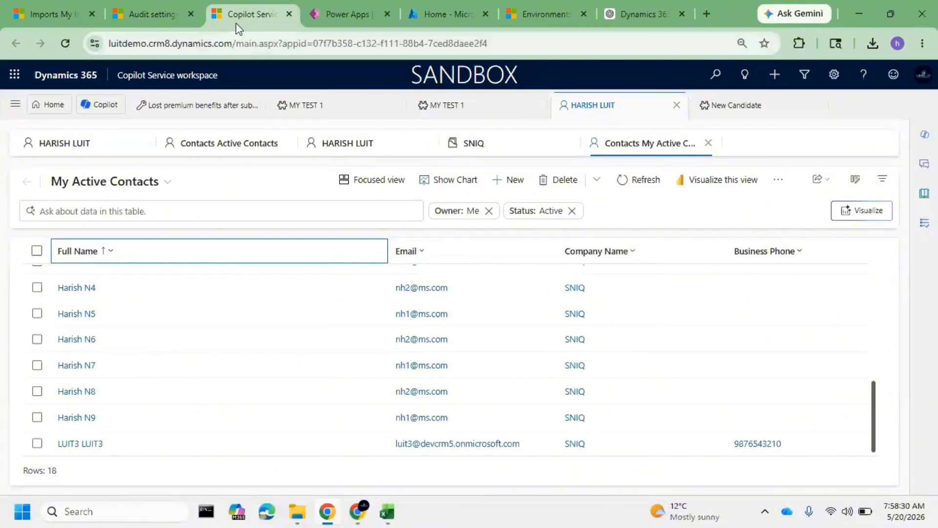
click(29, 3)
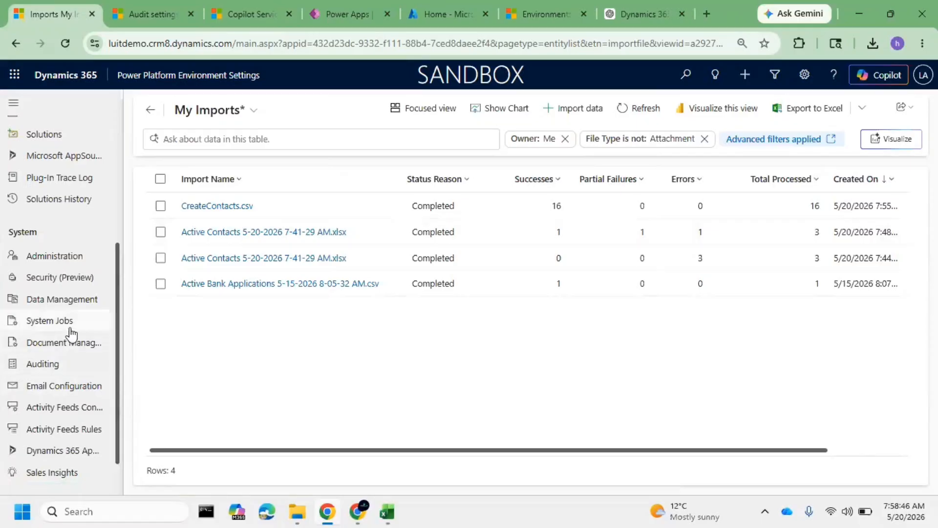
Open the data maps list from the Data Management settings
scroll(70, 366, down, 1)
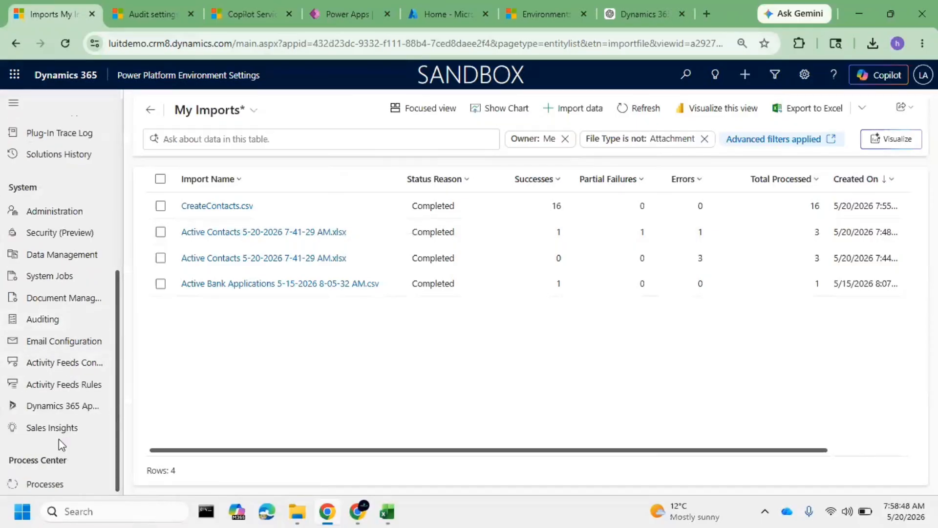
click(64, 256)
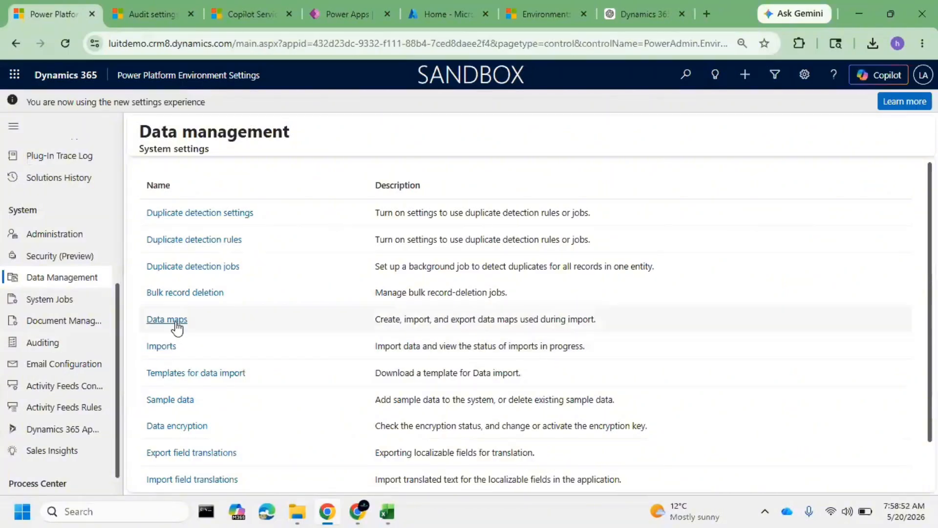
click(177, 328)
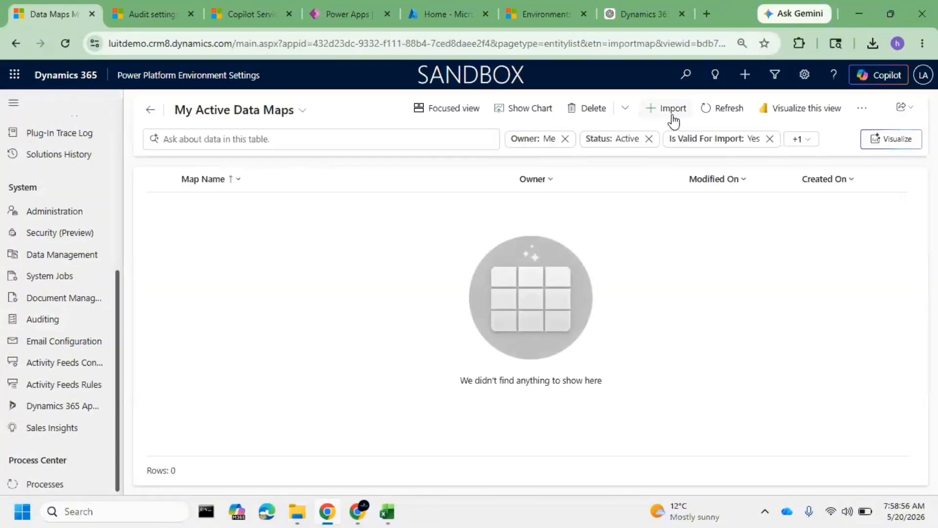
View the file selection dialog for importing a data map, dismiss it, and return to the Data management page
click(672, 110)
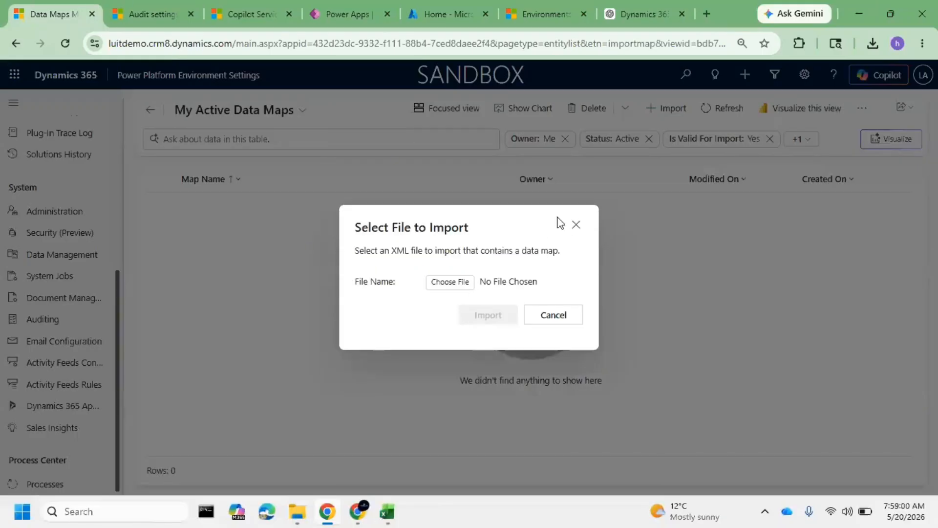
click(576, 228)
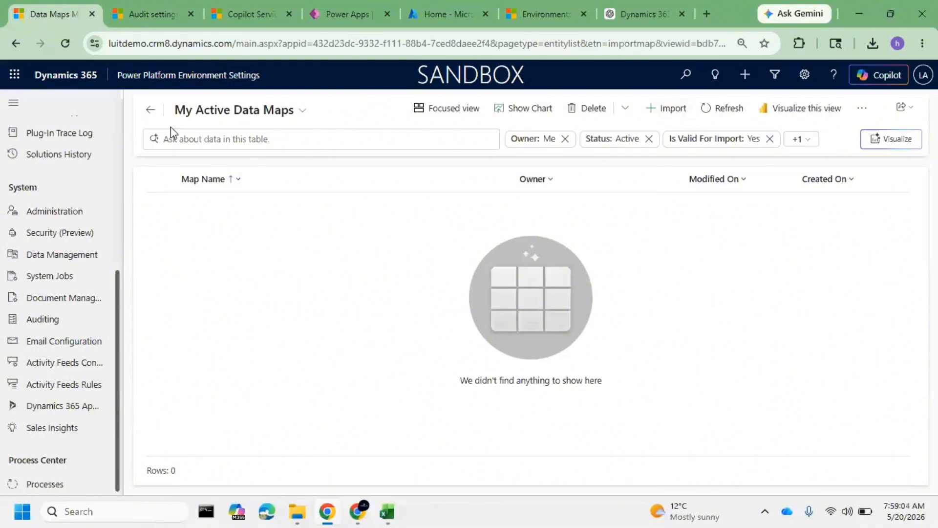
click(150, 110)
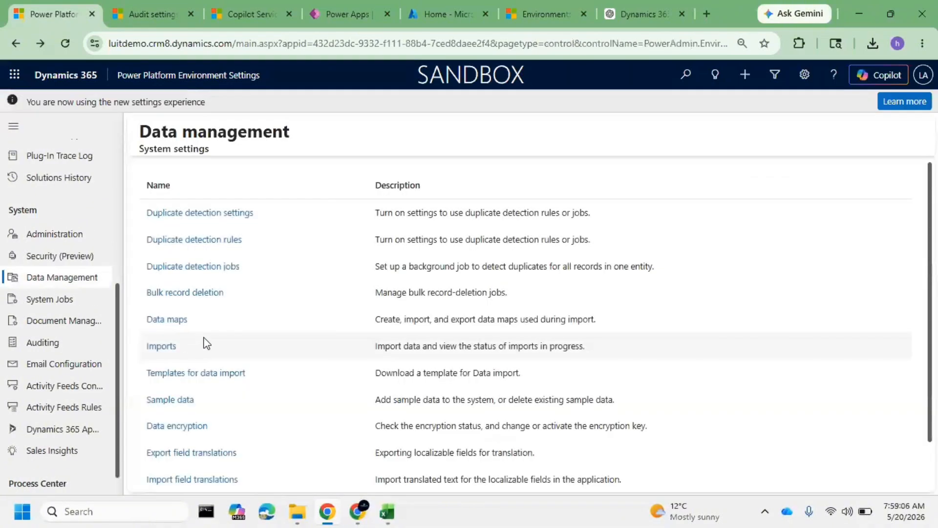
Look over the remaining Data management options, highlighting Imports and Export field translations
scroll(205, 347, down, 1)
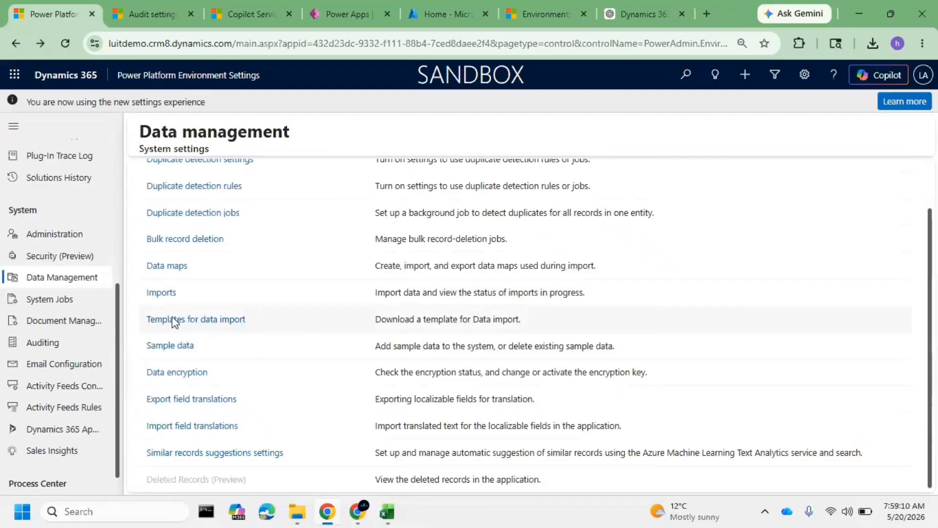
drag(182, 294, 152, 302)
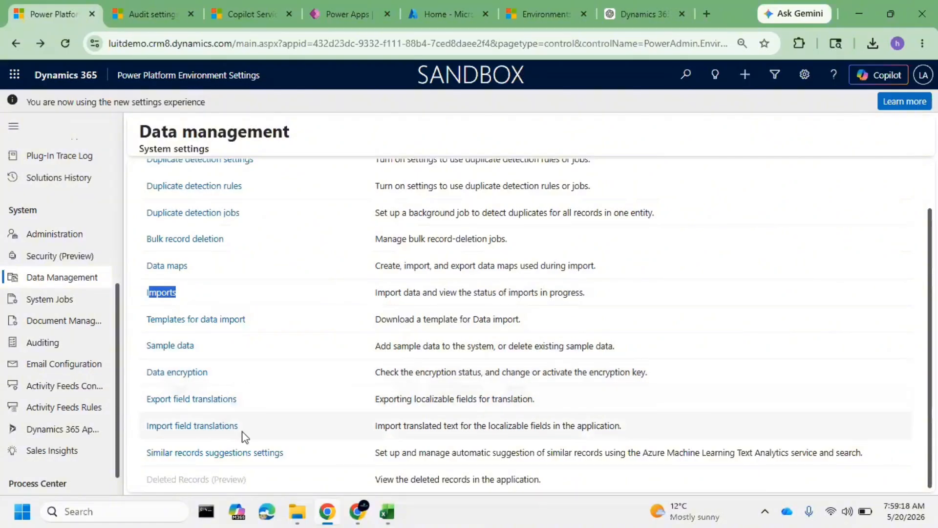
drag(260, 411, 150, 412)
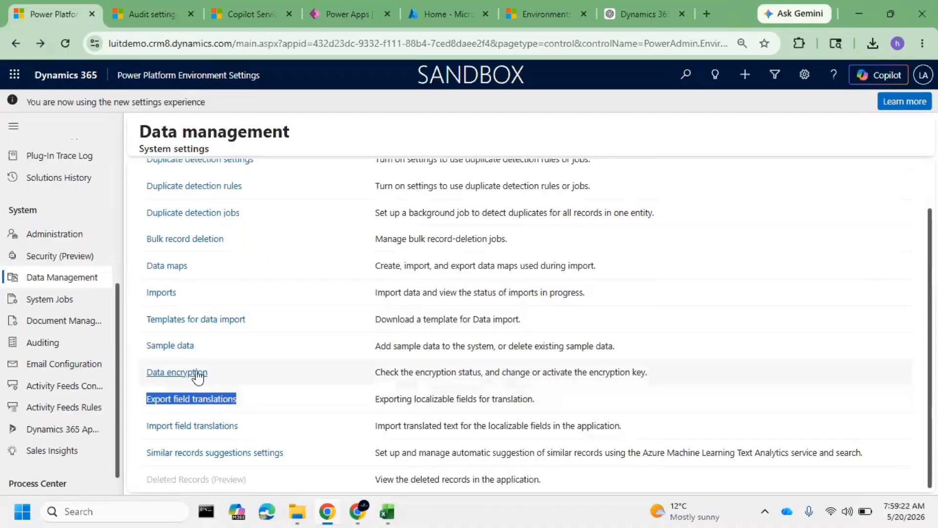
click(280, 410)
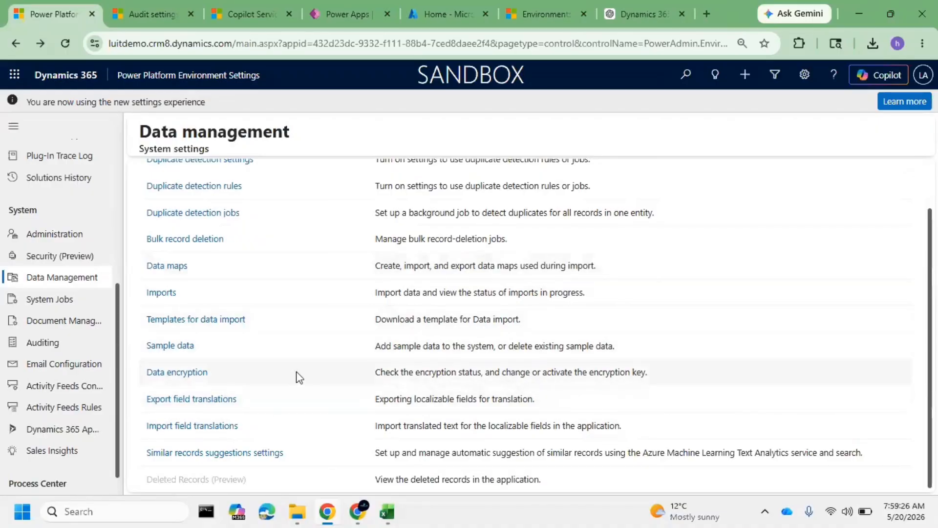
Open an imported contact in the Copilot Service workspace to examine its Last Name field label, and return to the Data management page
click(210, 6)
click(90, 288)
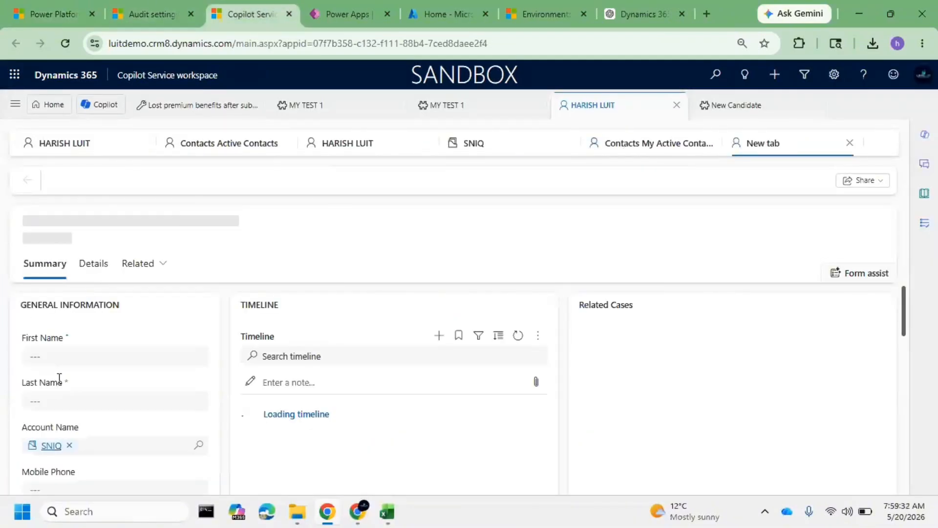
drag(77, 391, 21, 382)
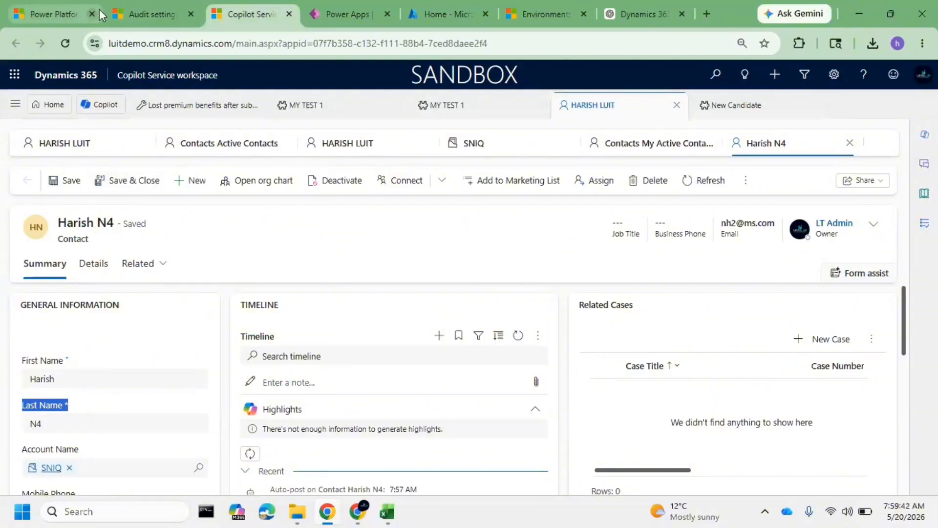
click(42, 2)
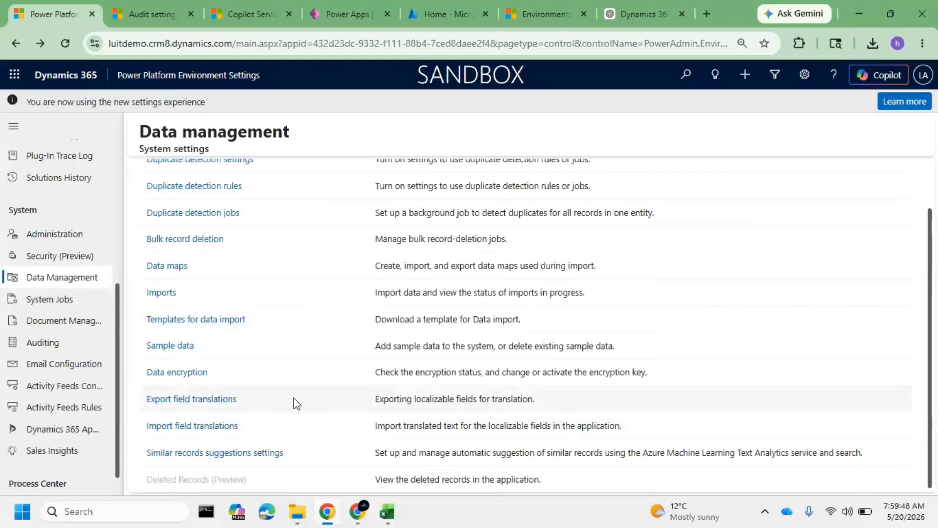
Review the Data management options from Duplicate detection settings to Imports, and look through the Business, Customization and System settings areas
scroll(295, 402, up, 2)
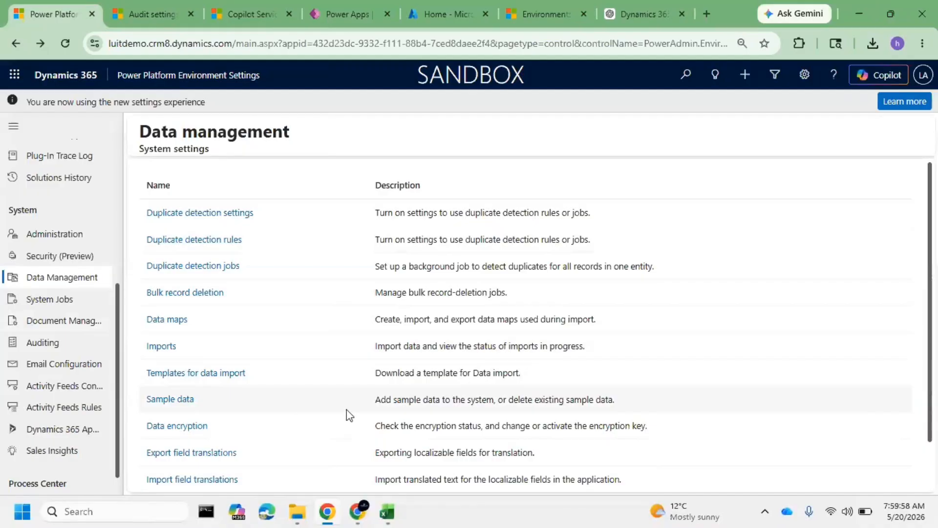
drag(201, 356, 185, 301)
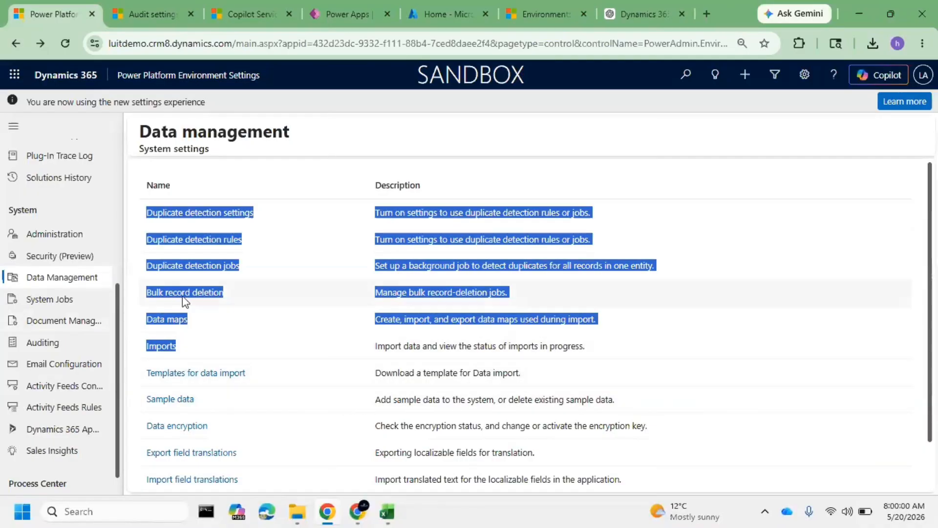
click(268, 268)
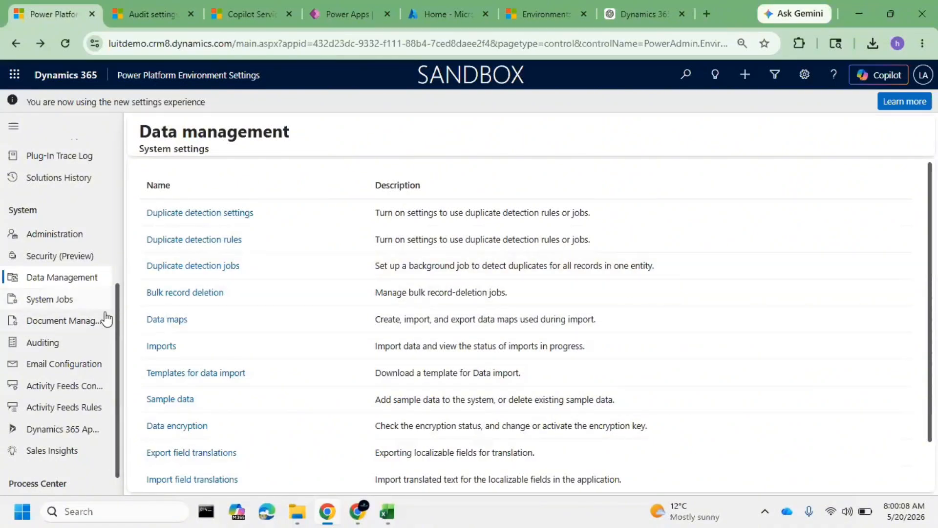
scroll(87, 323, down, 1)
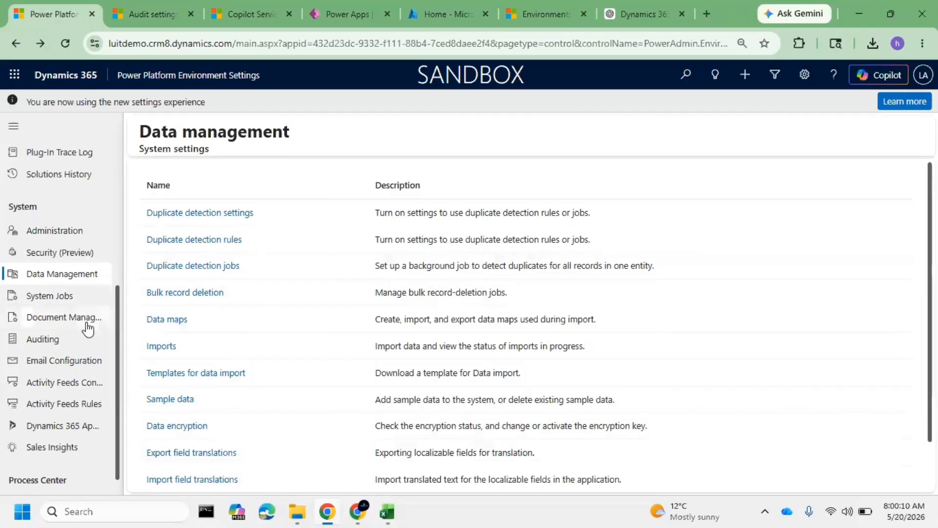
scroll(87, 323, up, 5)
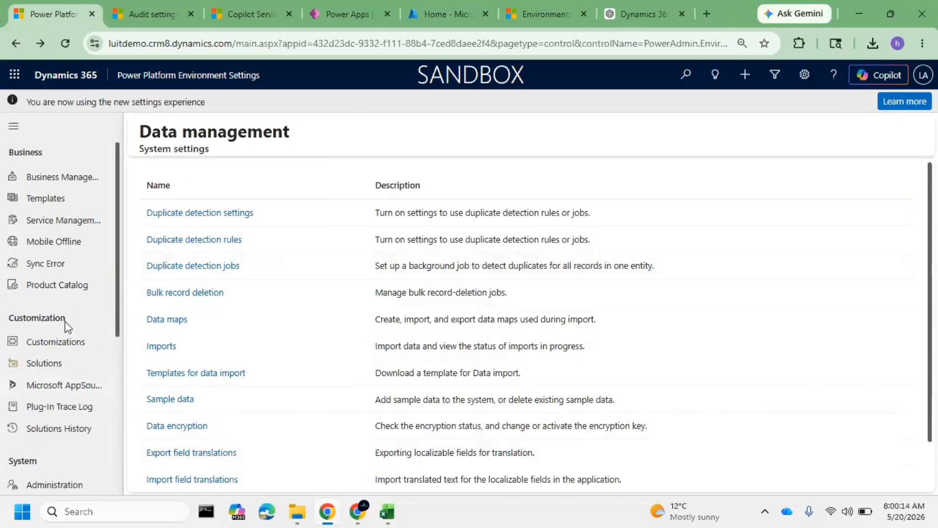
scroll(83, 325, down, 4)
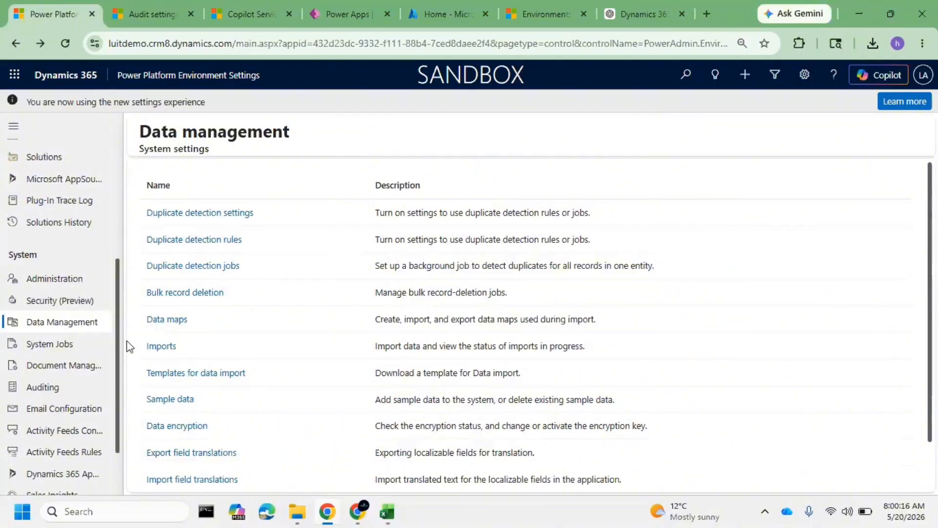